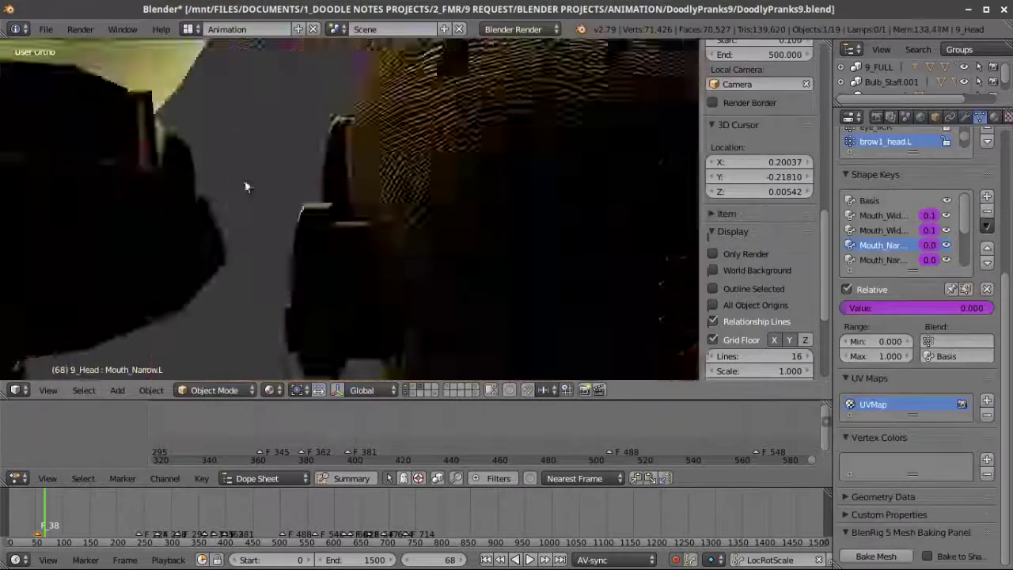
- Switch to the scene camera view fitted to the viewport and play the doll's animation
{"action": "key", "text": "KP_0"}
{"action": "key", "text": "Home"}
{"action": "key", "text": "alt+a"}
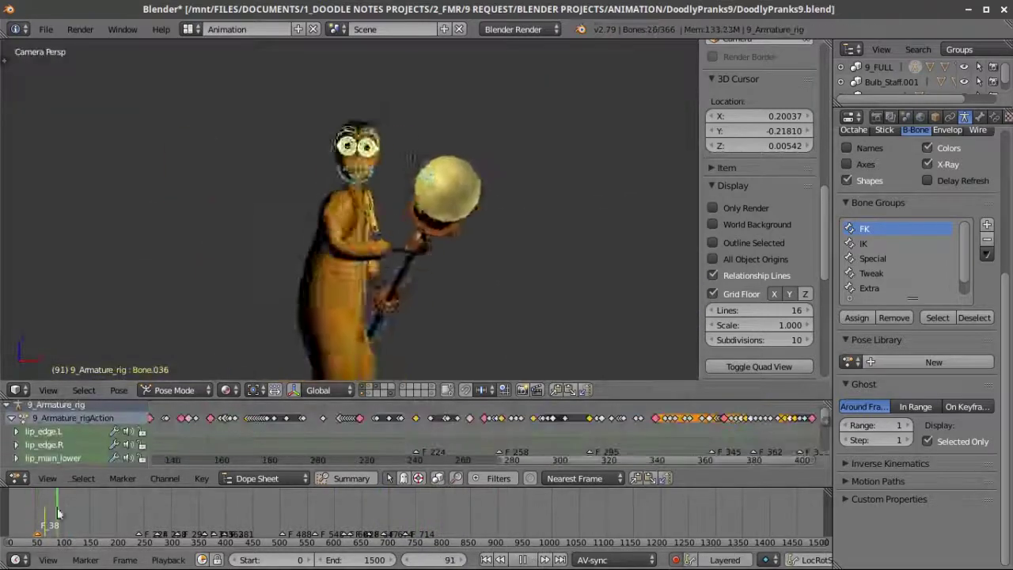
- Stop playback near frame 95, scrub back to about frame 65, and set a front orthographic view
{"action": "left_click", "coordinate": [62, 524]}
{"action": "left_click_drag", "start_coordinate": [61, 524], "coordinate": [56, 526]}
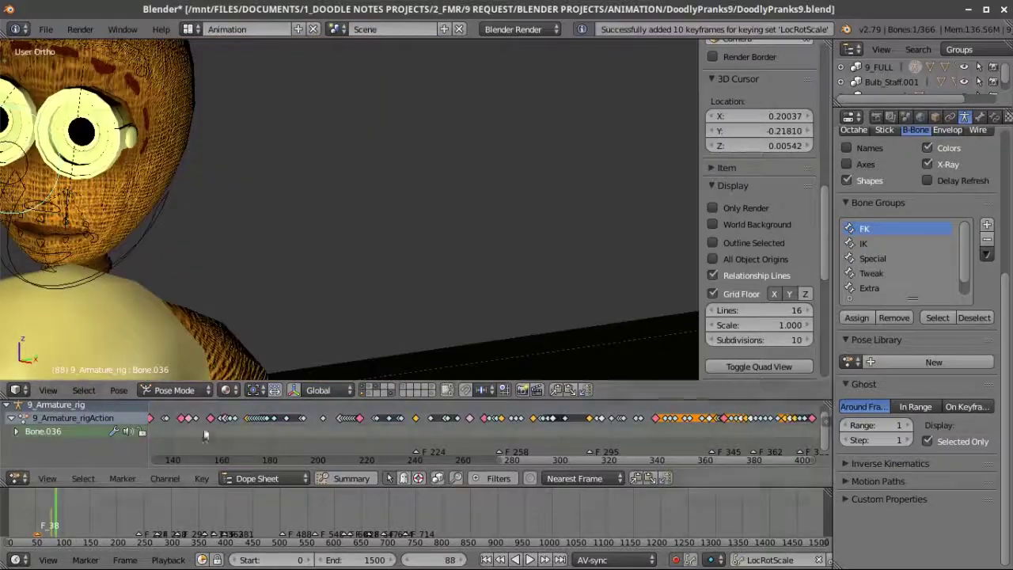
{"action": "scroll", "coordinate": [330, 231], "scroll_direction": "down", "scroll_amount": 4}
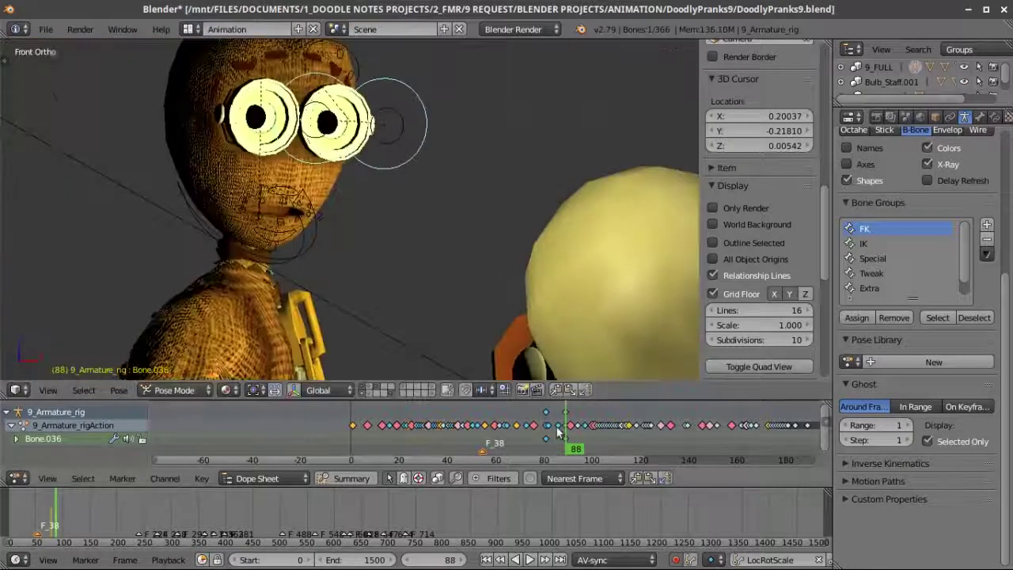
{"action": "scroll", "coordinate": [396, 190], "scroll_direction": "down", "scroll_amount": 1}
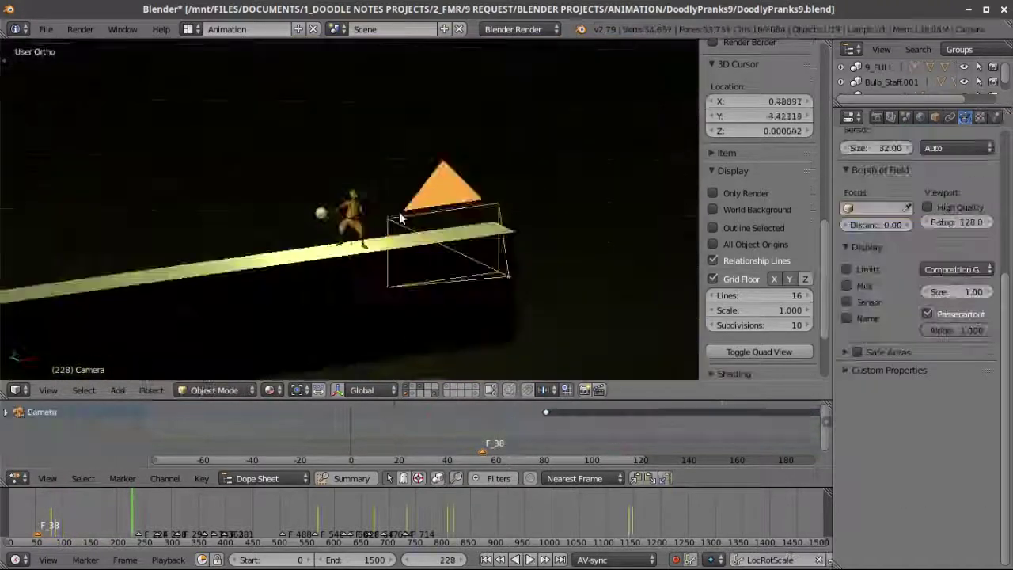
{"action": "middle_click_drag", "start_coordinate": [124, 237], "coordinate": [407, 259]}
{"action": "key", "text": "shift+a"}
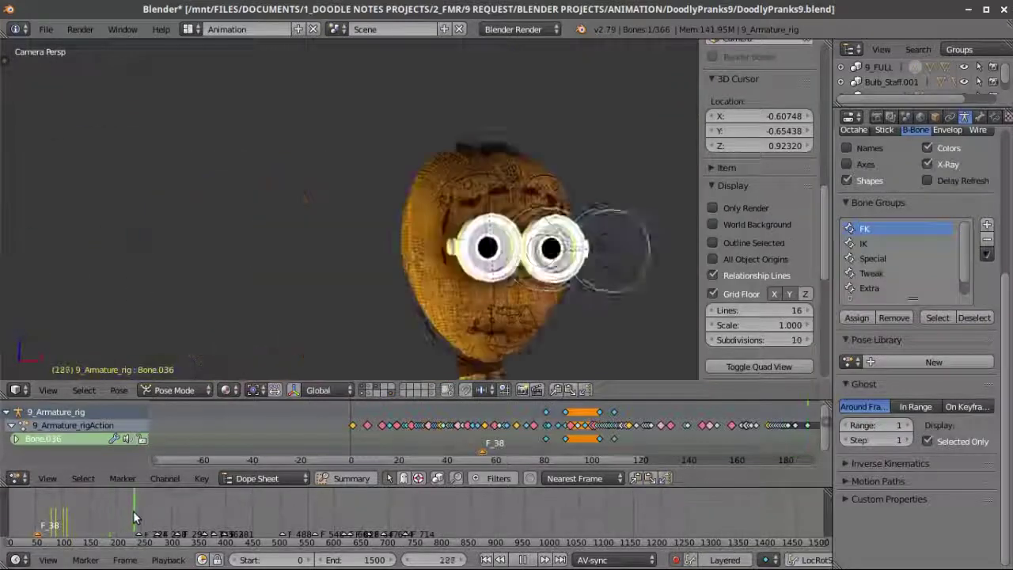
{"action": "key", "text": "KP_1"}
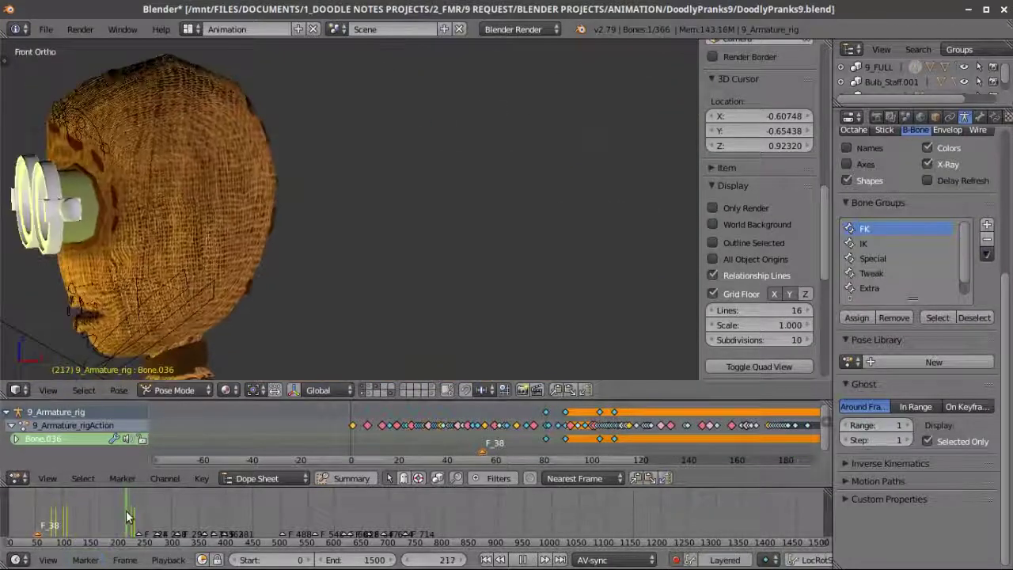
- Move the eye bones to a new position and return to the camera view
{"action": "key", "text": "g"}
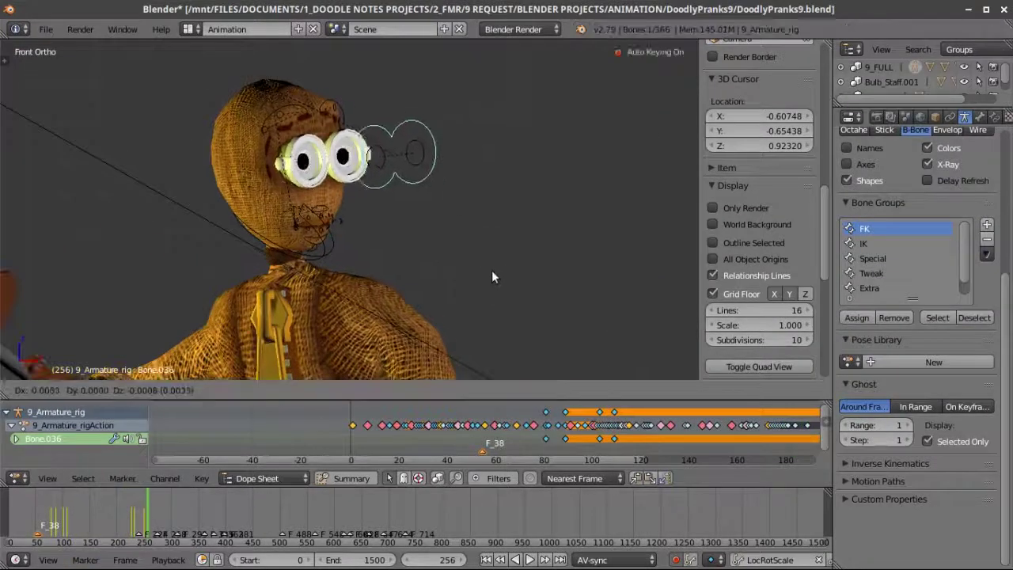
{"action": "left_click", "coordinate": [462, 179]}
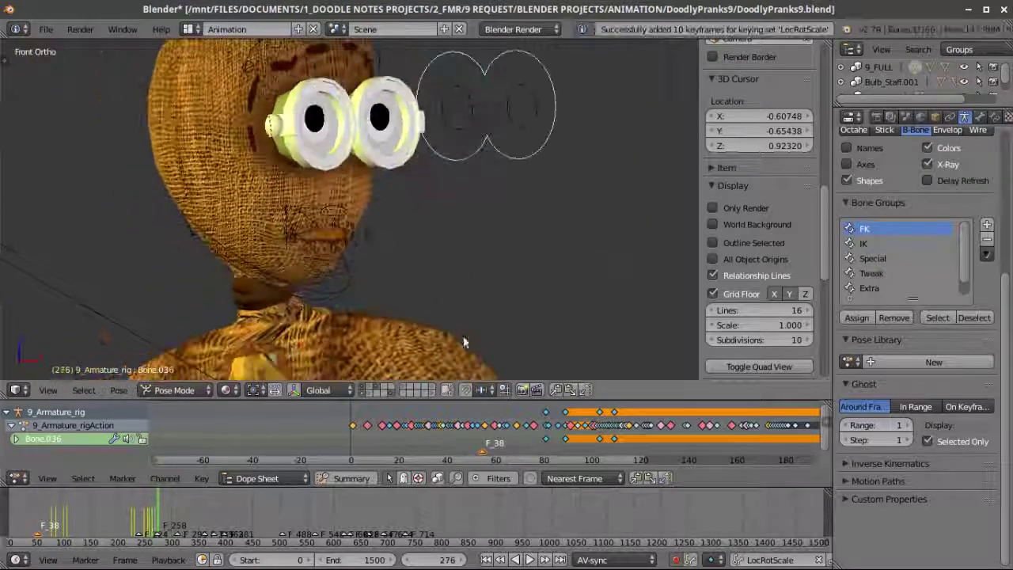
{"action": "key", "text": "Escape"}
{"action": "key", "text": "KP_0"}
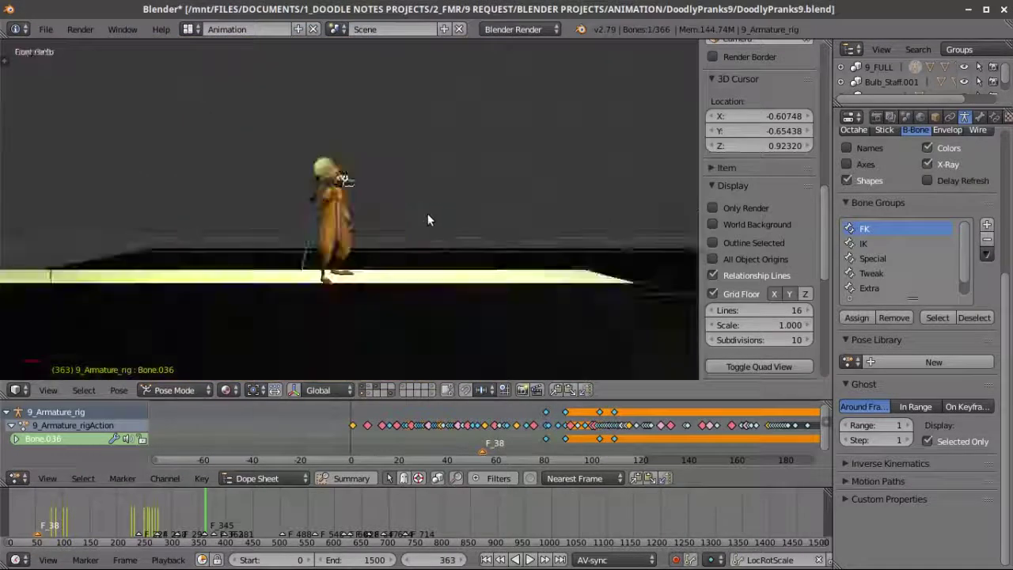
{"action": "key", "text": "alt+a"}
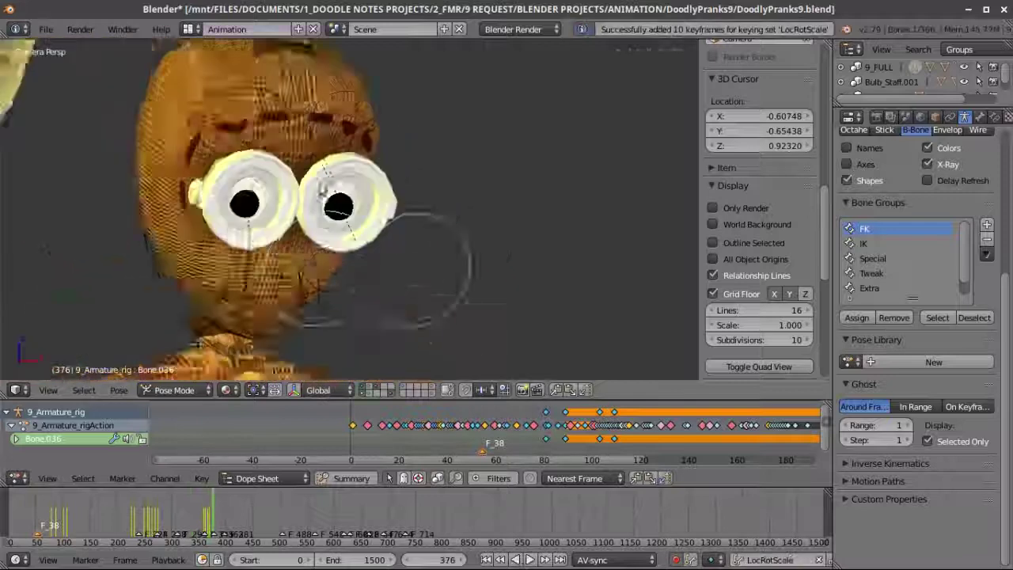
- Reposition the eye bones again and keyframe them at frame 545
{"action": "key", "text": "g"}
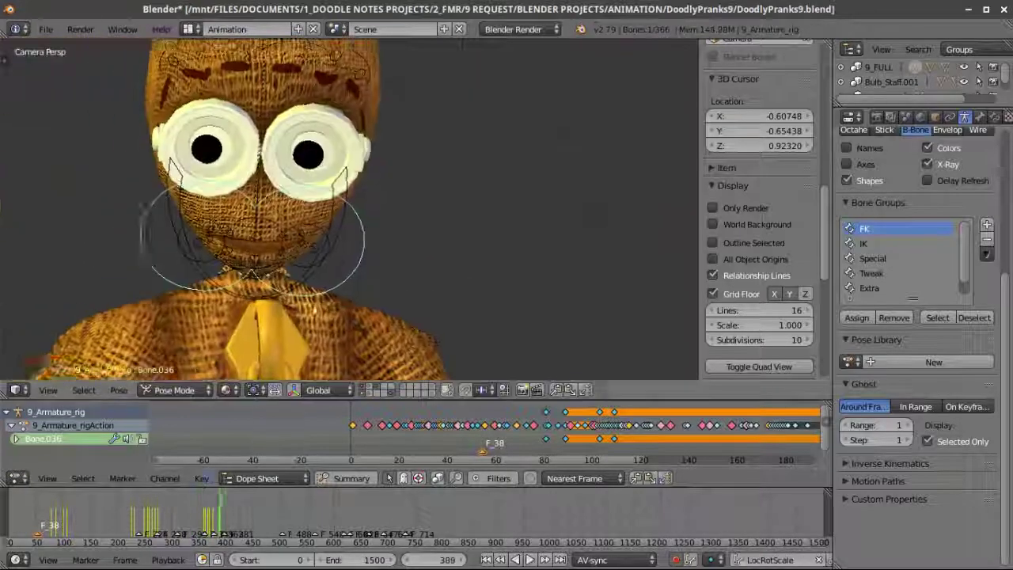
{"action": "left_click", "coordinate": [295, 303]}
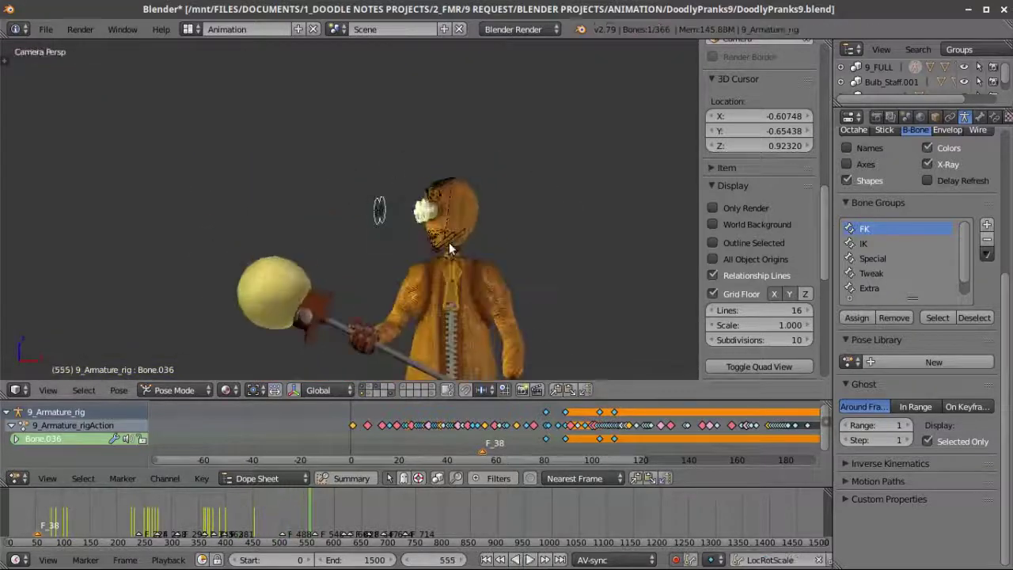
{"action": "key", "text": "alt+a"}
{"action": "key", "text": "i"}
{"action": "key", "text": "alt+a"}
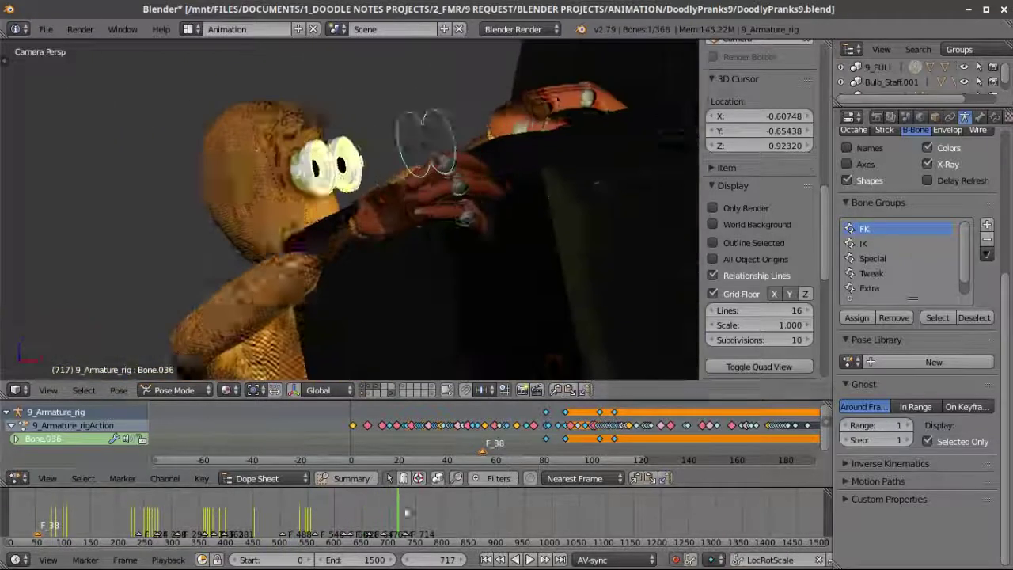
- Continue playback past frame 720 and keyframe the eye bones at frame 834
{"action": "key", "text": "alt+a"}
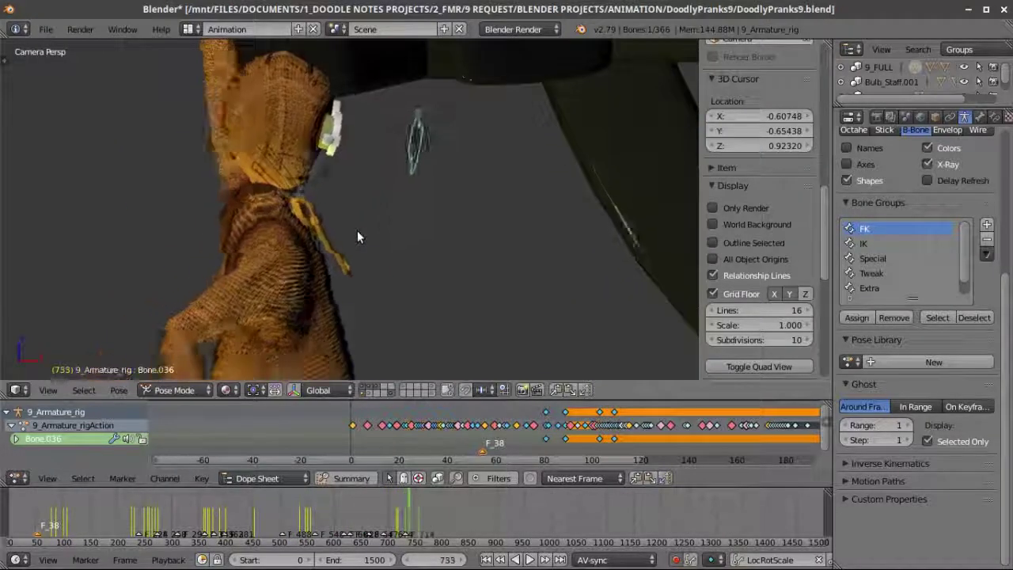
{"action": "key", "text": "alt+a"}
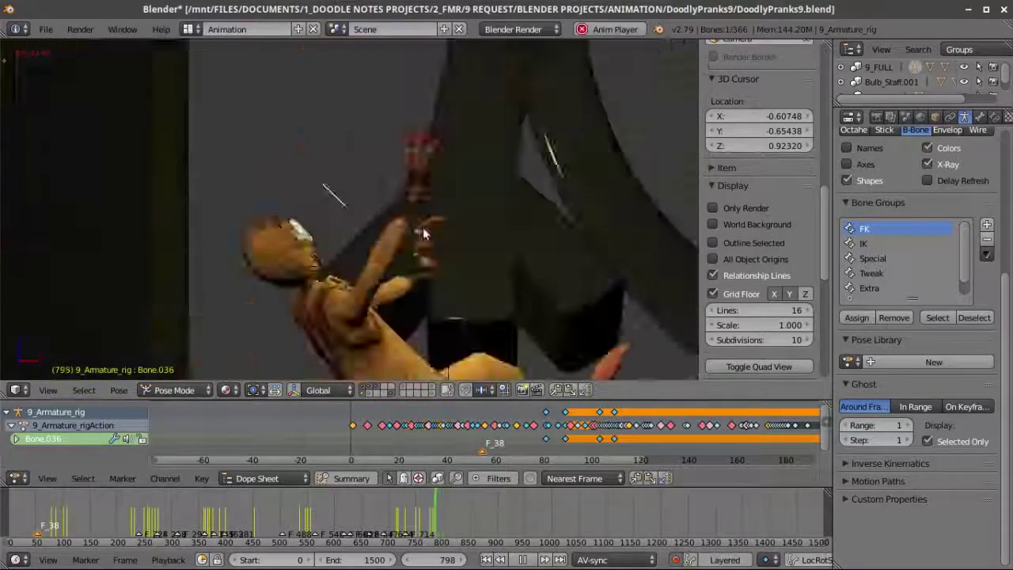
{"action": "key", "text": "alt+a"}
{"action": "key", "text": "i"}
{"action": "key", "text": "alt+a"}
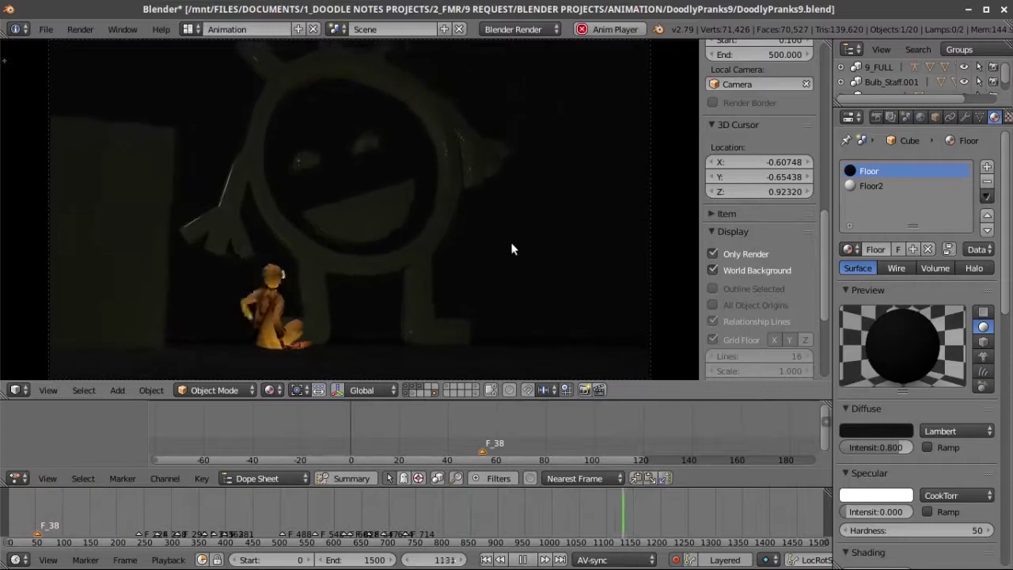
- Replay the animation from the start twice to review it, ending back at frame 0
{"action": "key", "text": "shift+Left"}
{"action": "key", "text": "alt+a"}
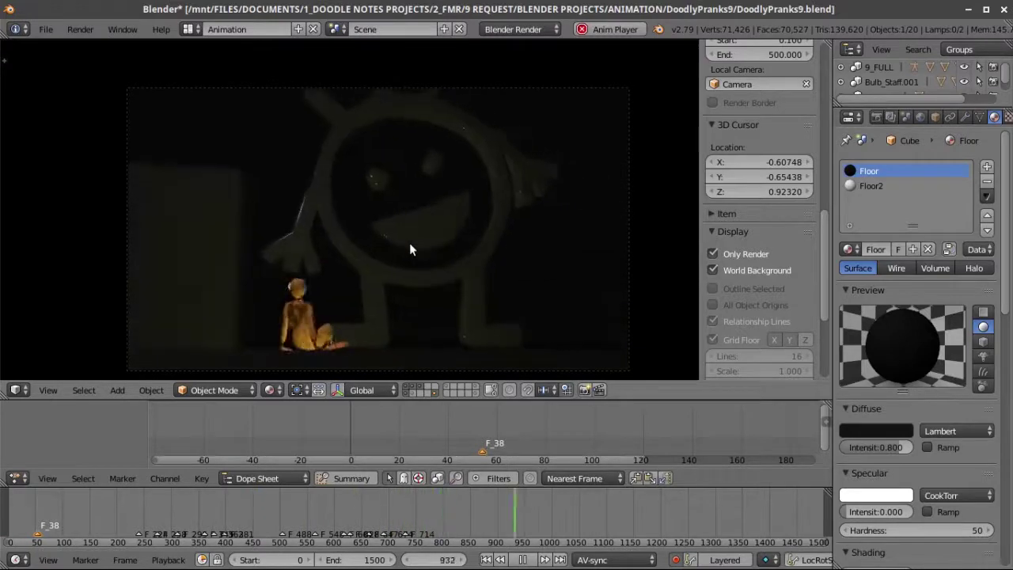
{"action": "key", "text": "Escape"}
{"action": "key", "text": "alt+a"}
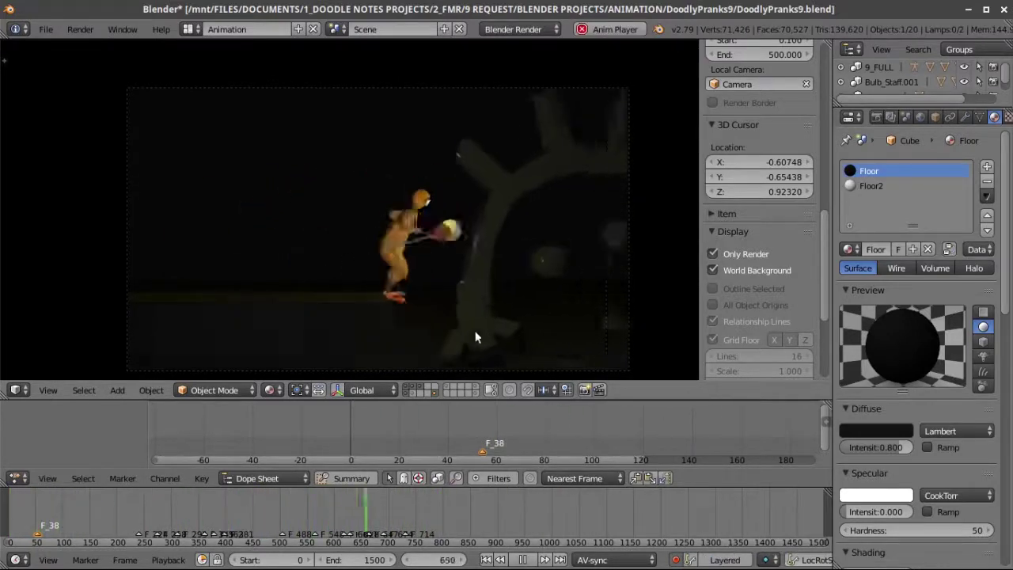
{"action": "key", "text": "Escape"}
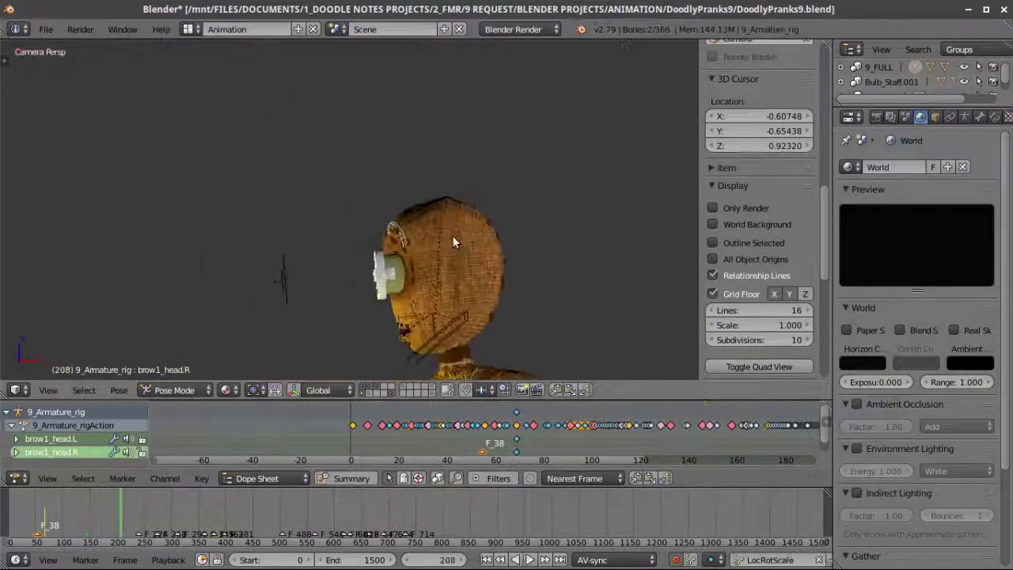
- Play to frame 544, checking the doll's head around frame 367, and keyframe both brow bones
{"action": "key", "text": "alt+a"}
{"action": "left_click", "coordinate": [203, 514]}
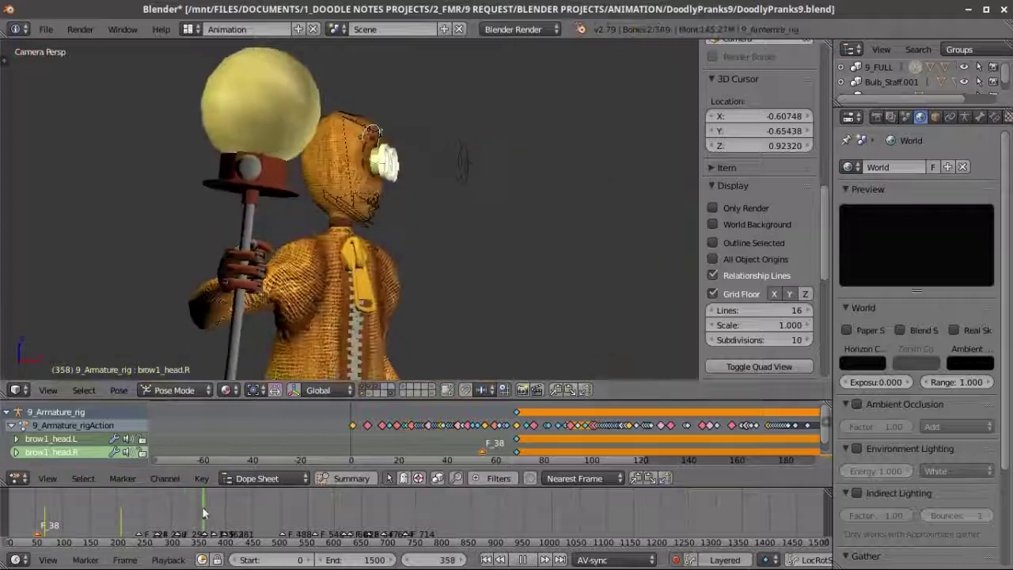
{"action": "key", "text": "alt+a"}
{"action": "key", "text": "KP_Decimal"}
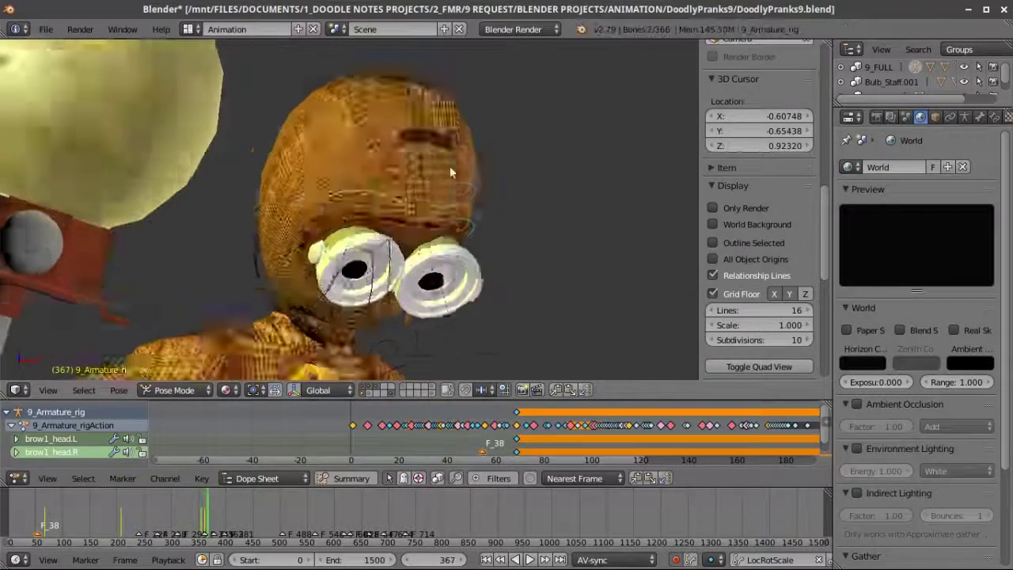
{"action": "key", "text": "alt+a"}
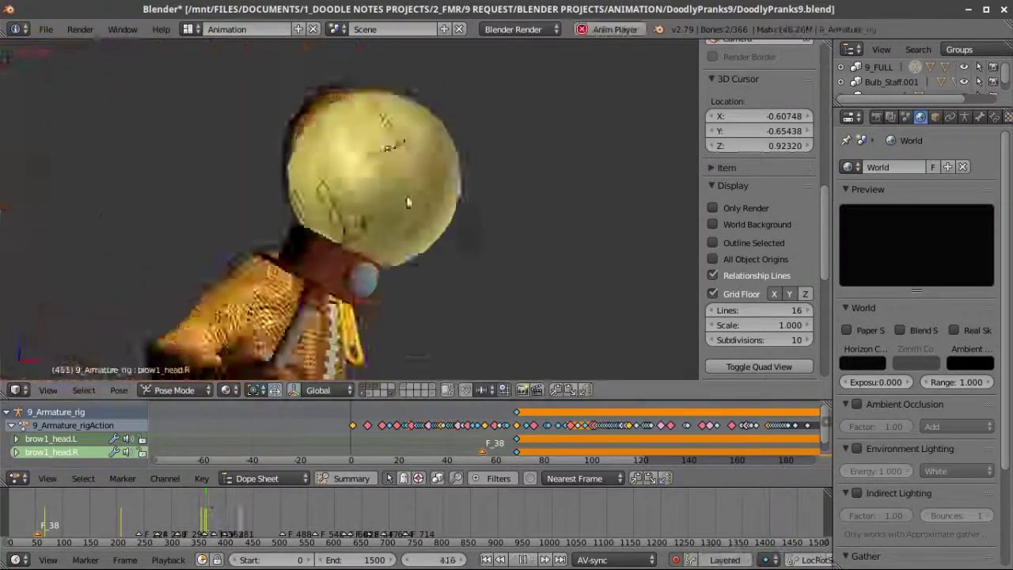
{"action": "key", "text": "alt+a"}
{"action": "key", "text": "i"}
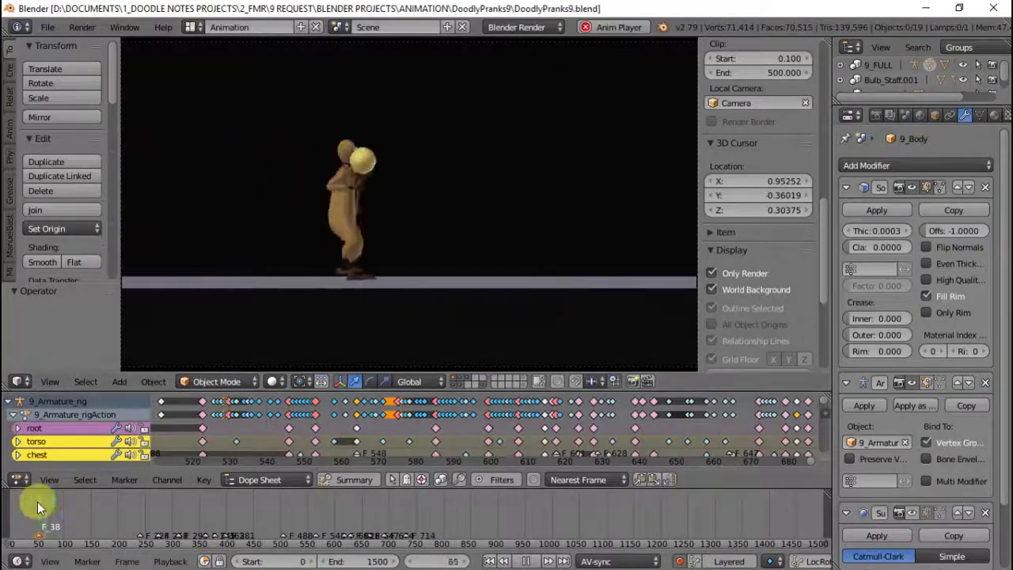
- Stop the playback in Pose Mode at frame 271
{"action": "key", "text": "alt+a"}
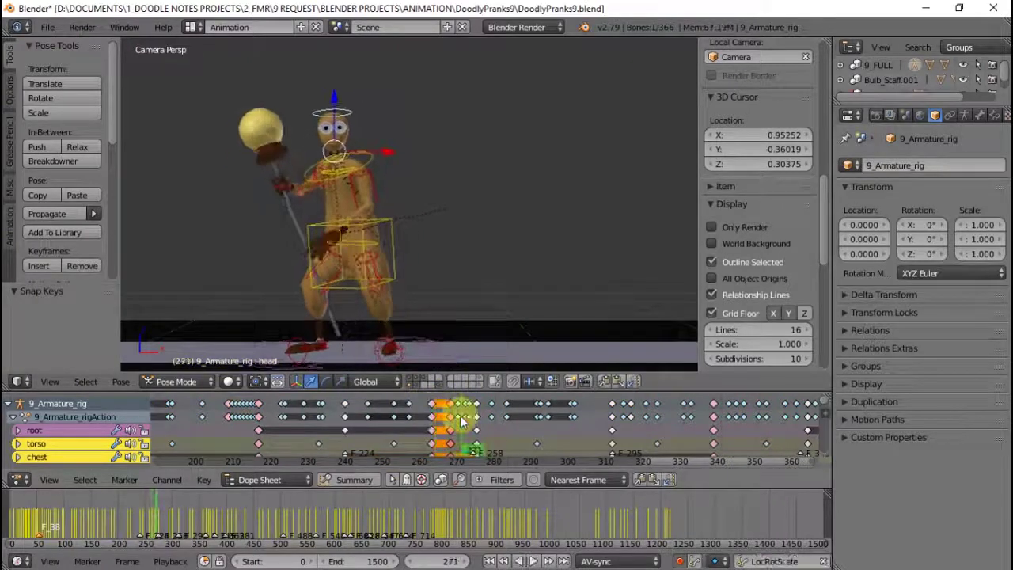
- Delete the head keyframes near frame 270 and play through to about frame 361
{"action": "key", "text": "x"}
{"action": "left_click", "coordinate": [434, 409]}
{"action": "key", "text": "alt+a"}
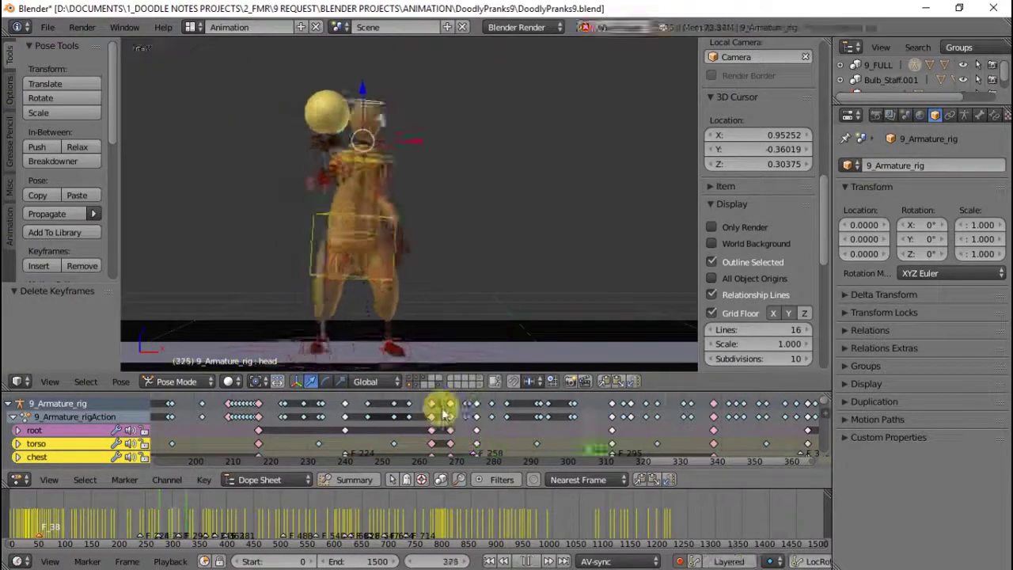
{"action": "key", "text": "alt+a"}
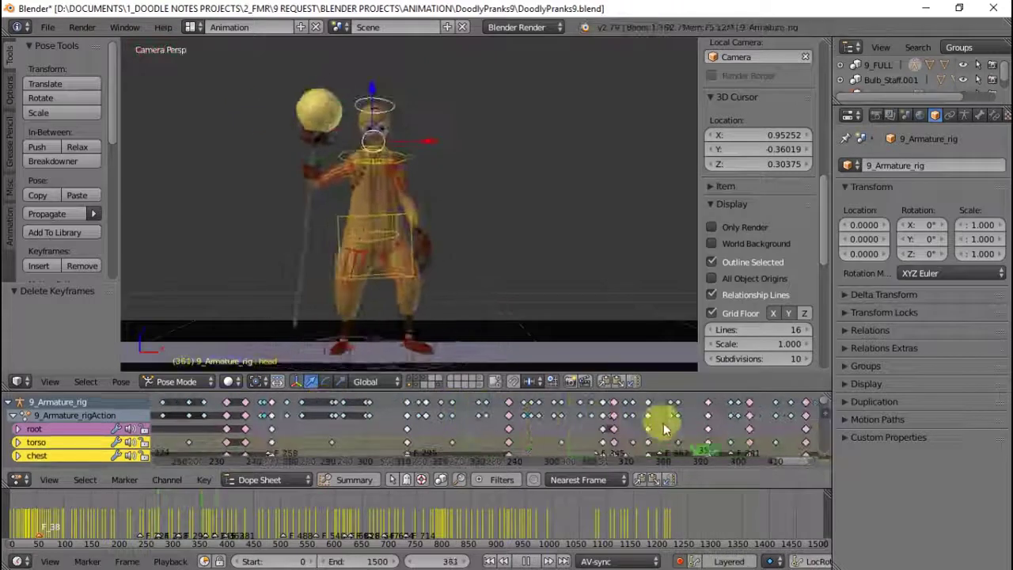
- Tilt the doll's head bone slightly and play the animation to review the motion
{"action": "key", "text": "r"}
{"action": "left_click", "coordinate": [543, 244]}
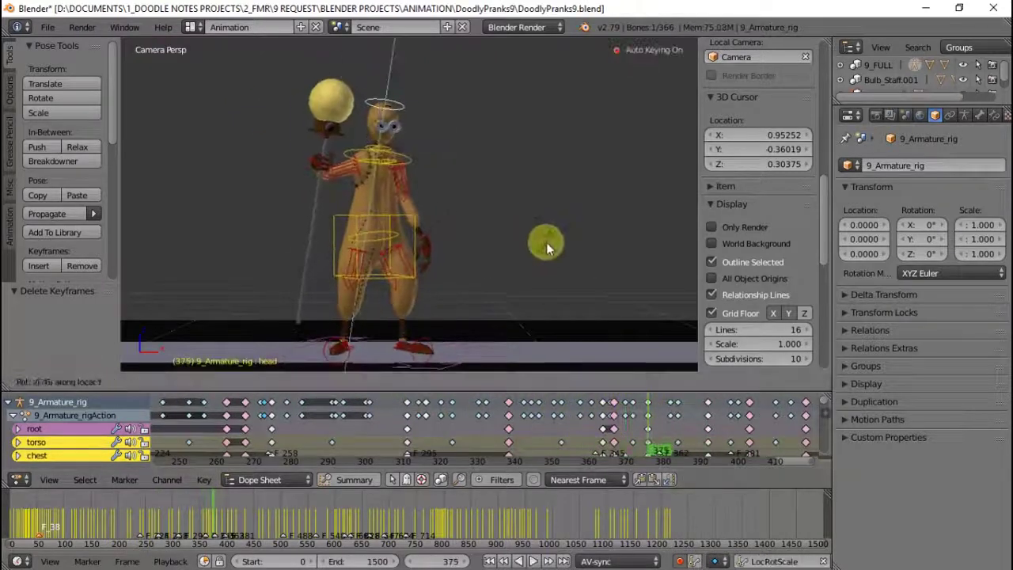
{"action": "left_click", "coordinate": [652, 419]}
{"action": "left_click", "coordinate": [631, 352]}
{"action": "key", "text": "alt+a"}
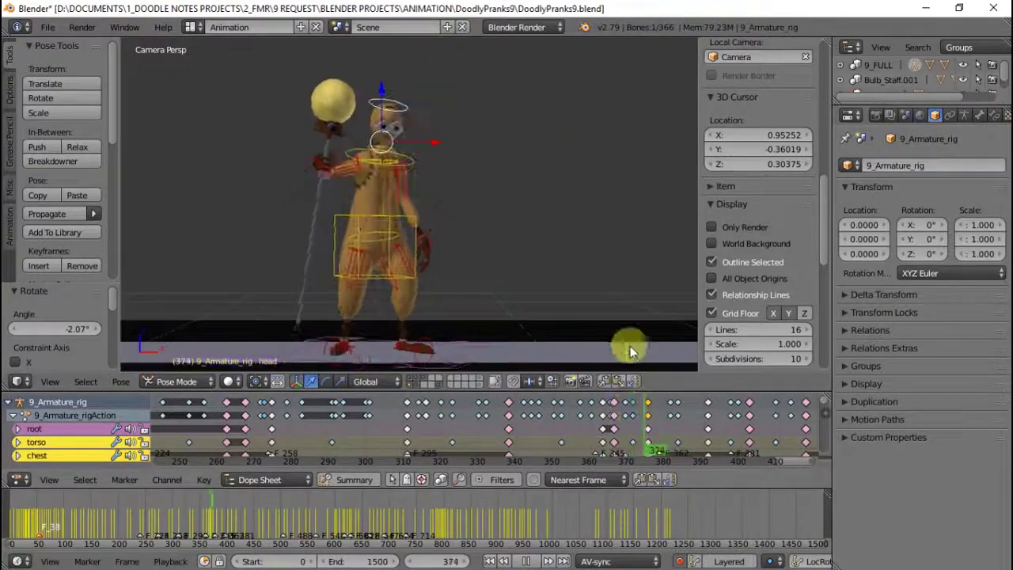
{"action": "key", "text": "alt+a"}
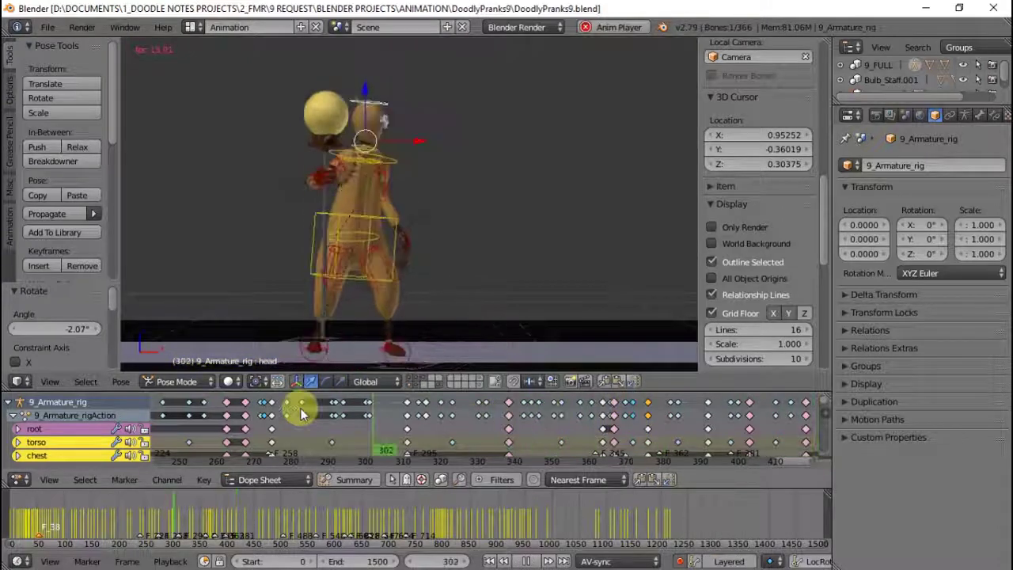
- Delete the selected keyframes, undo at around frame 263, and replay to check the head motion
{"action": "key", "text": "alt+a"}
{"action": "scroll", "coordinate": [208, 408], "scroll_direction": "up", "scroll_amount": 2}
{"action": "key", "text": "Delete"}
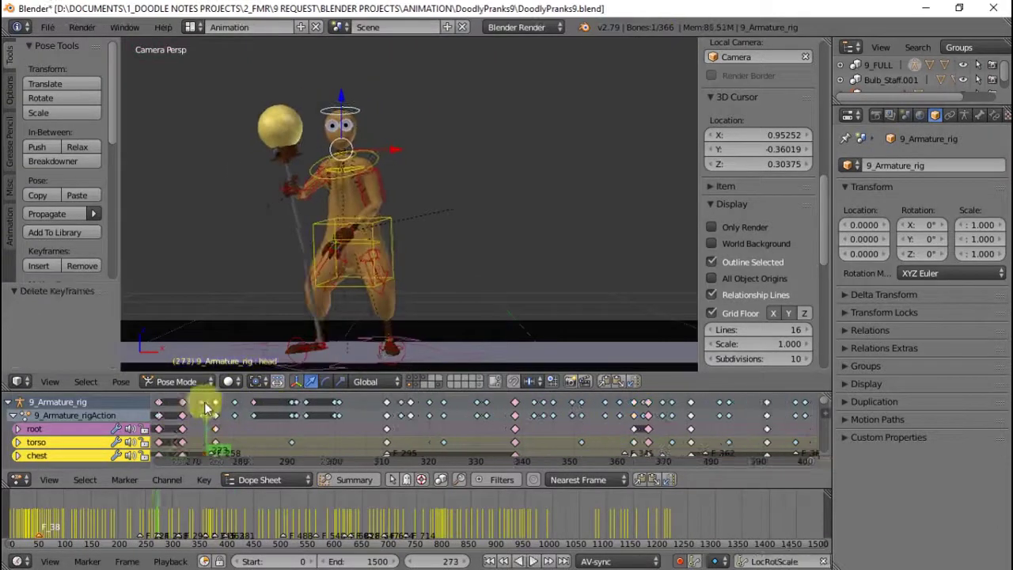
{"action": "left_click", "coordinate": [235, 415]}
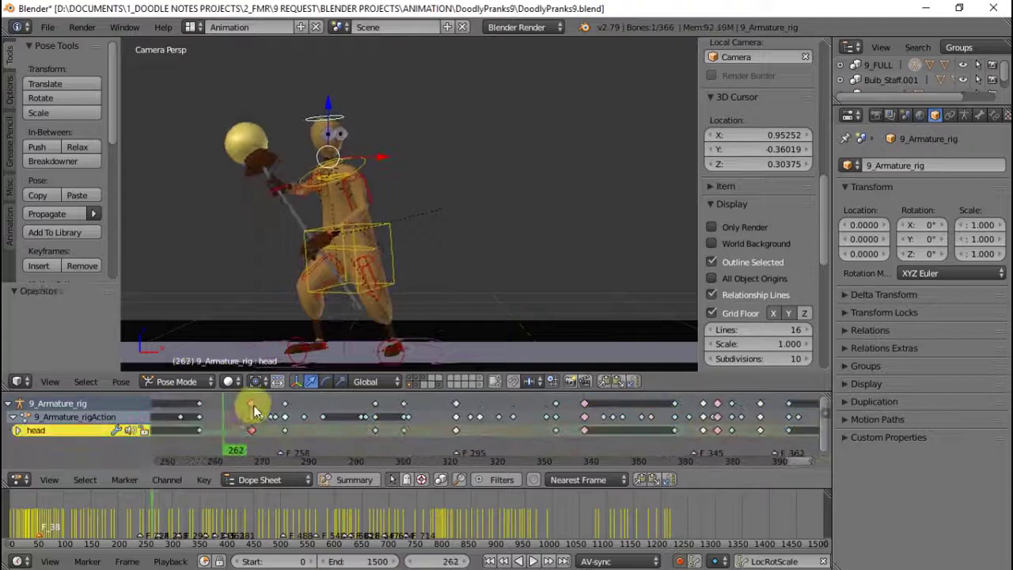
{"action": "key", "text": "ctrl+z"}
{"action": "key", "text": "alt+a"}
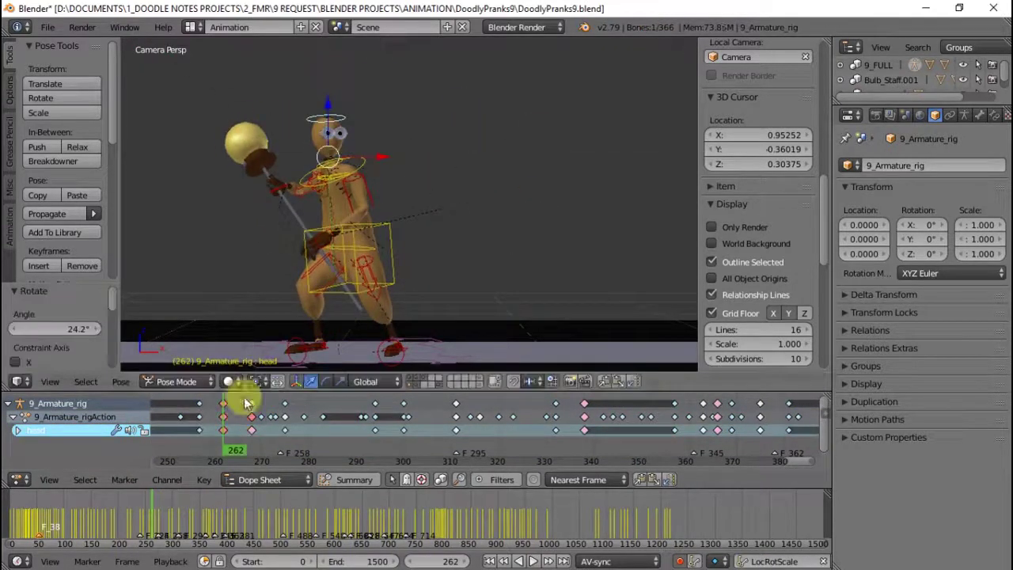
- Delete the remaining unwanted head keyframes around frame 278 and replay to check the result
{"action": "key", "text": "Delete"}
{"action": "key", "text": "alt+a"}
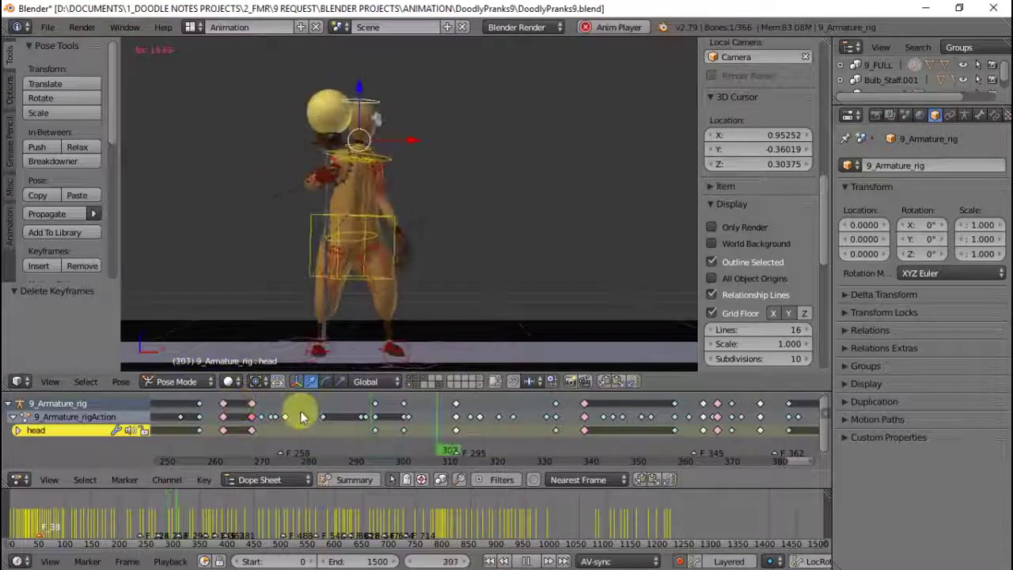
{"action": "left_click_drag", "start_coordinate": [404, 409], "coordinate": [261, 422]}
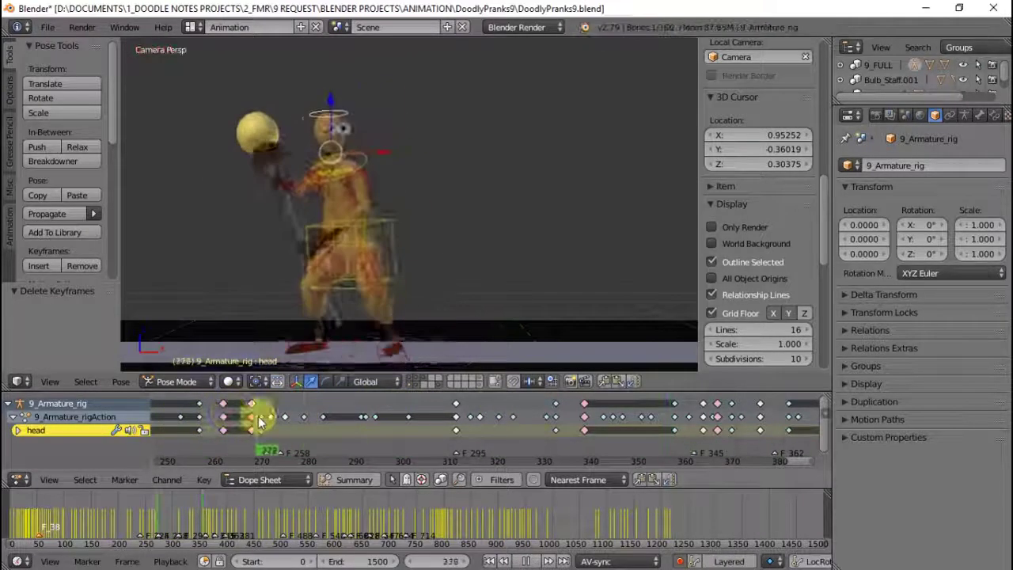
{"action": "key", "text": "Delete"}
{"action": "key", "text": "alt+a"}
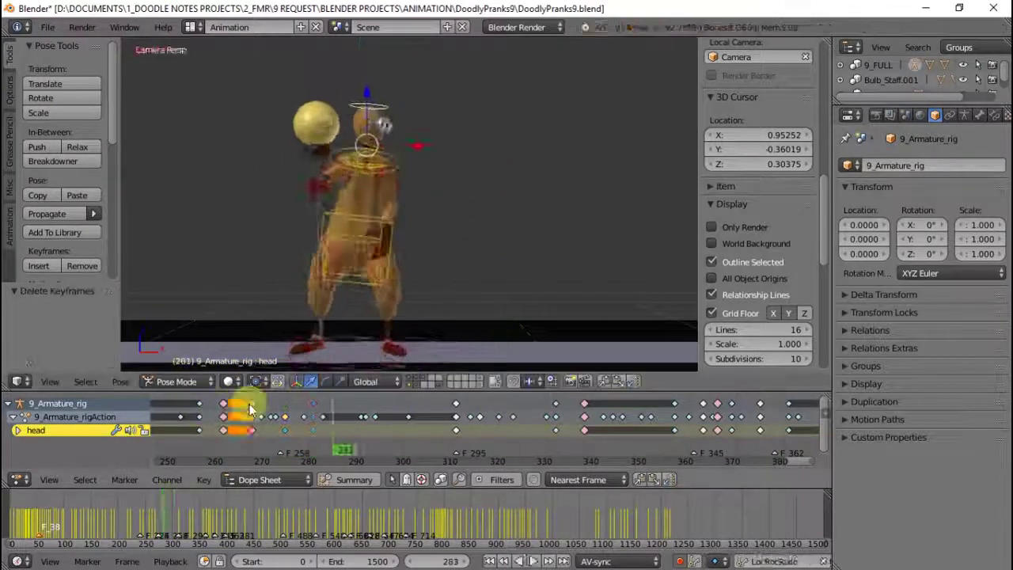
{"action": "middle_click_drag", "start_coordinate": [220, 407], "coordinate": [287, 431]}
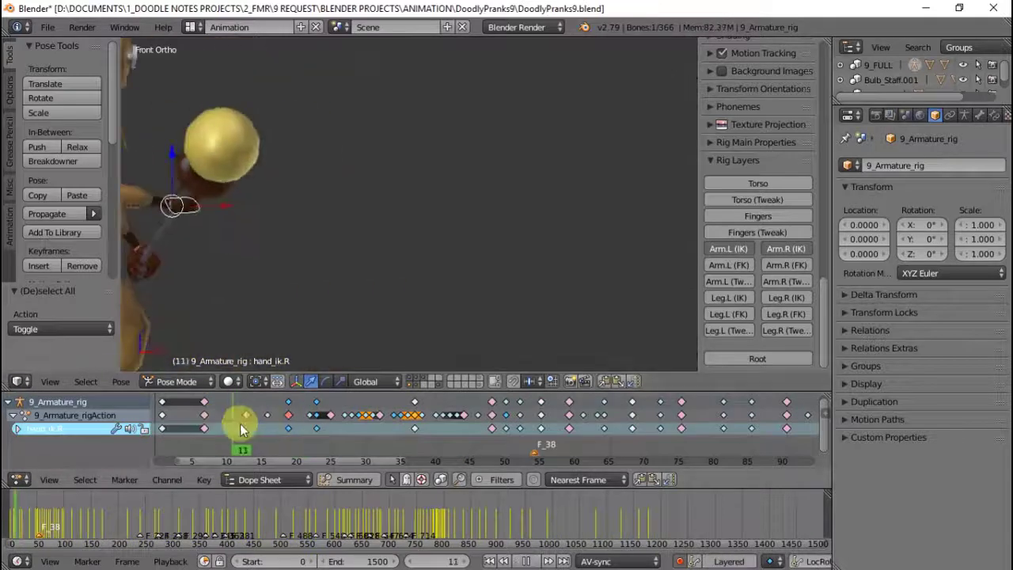
- At frame 26, keyframe both hand IK bones and adjust the hand rotation from the top view
{"action": "middle_click_drag", "start_coordinate": [307, 414], "coordinate": [443, 413]}
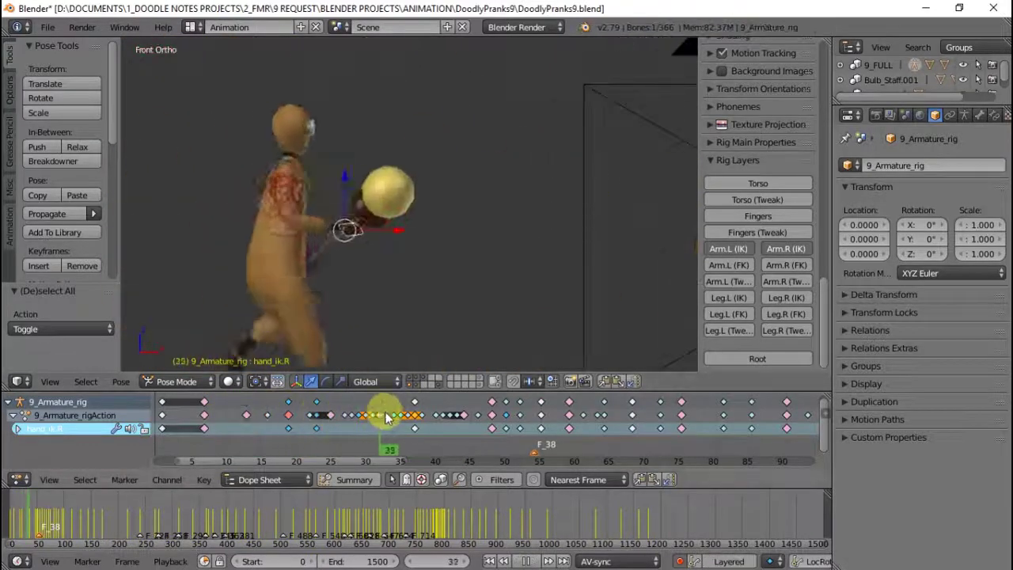
{"action": "left_click", "coordinate": [443, 414]}
{"action": "right_click", "coordinate": [329, 260], "text": "shift"}
{"action": "key", "text": "i"}
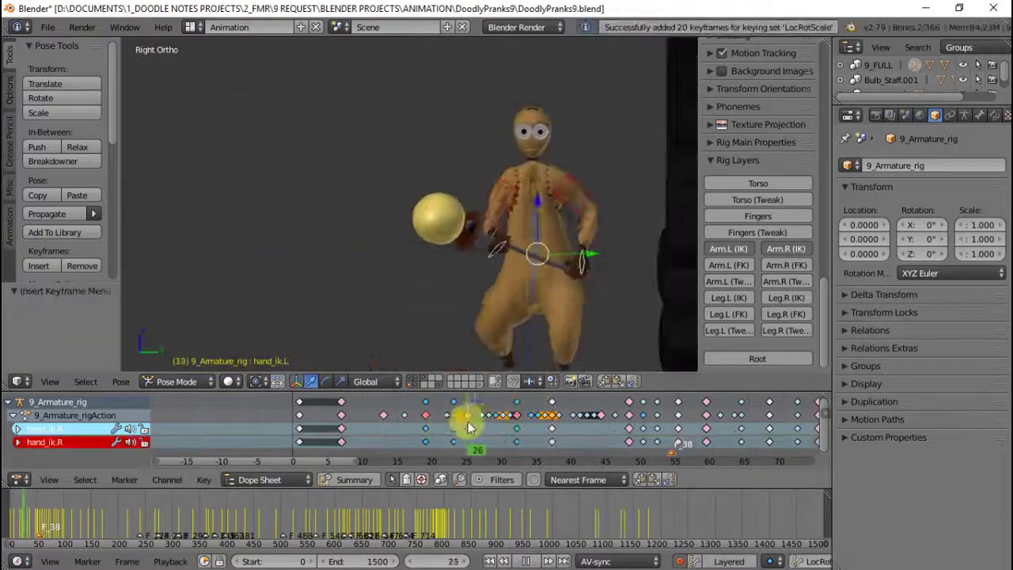
{"action": "key", "text": "KP_7"}
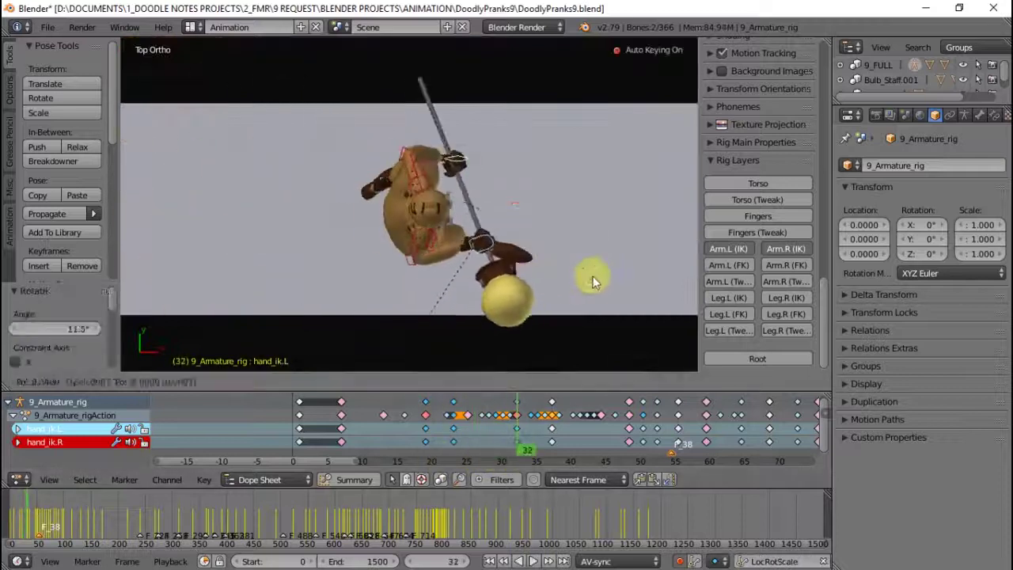
{"action": "left_click", "coordinate": [595, 281]}
- Scrub and play the animation through the camera to review the hands
{"action": "left_click_drag", "start_coordinate": [471, 414], "coordinate": [534, 414]}
{"action": "key", "text": "KP_0"}
{"action": "key", "text": "alt+a"}
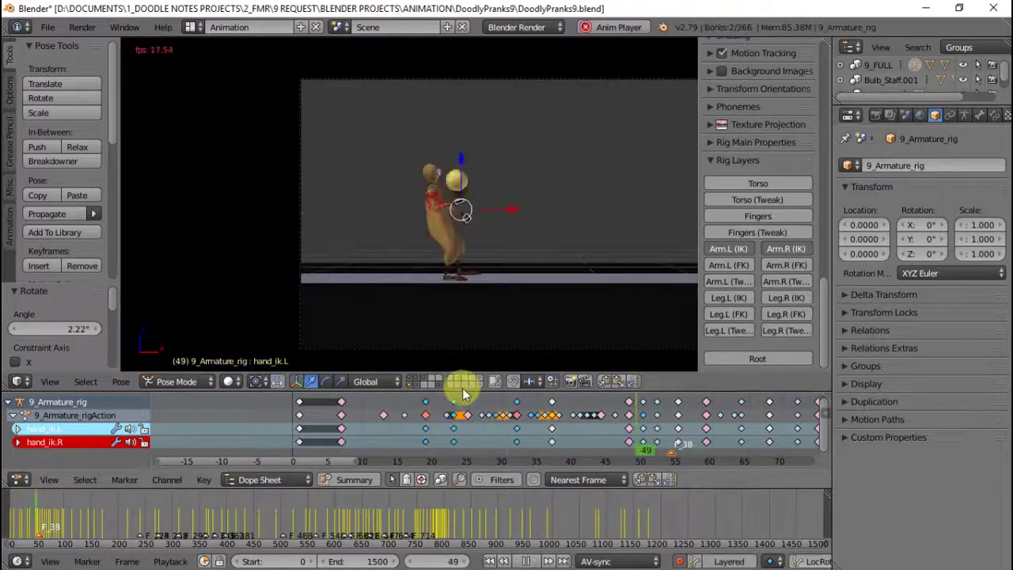
{"action": "middle_click_drag", "start_coordinate": [581, 269], "coordinate": [584, 213]}
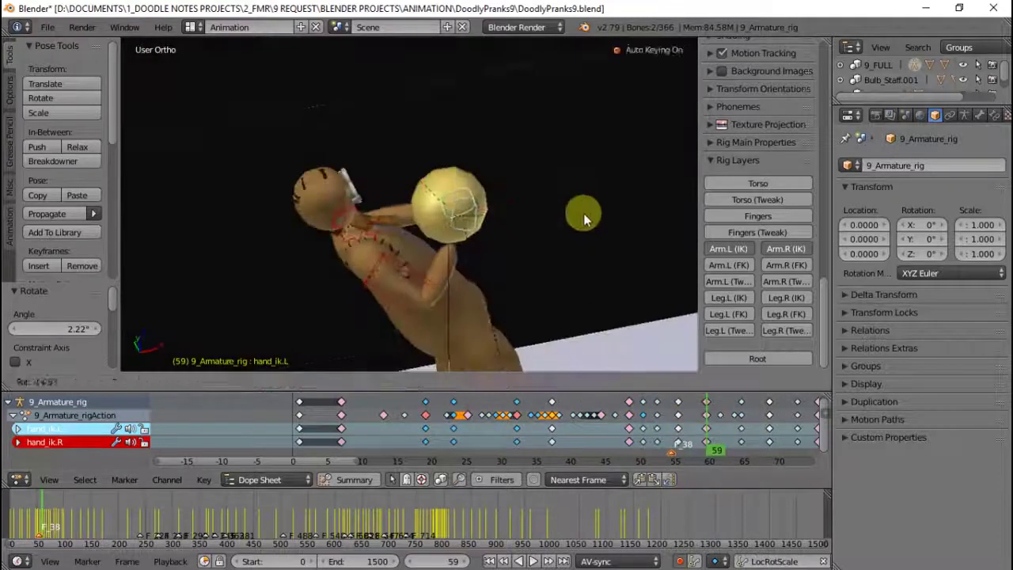
{"action": "key", "text": "KP_0"}
{"action": "key", "text": "alt+a"}
- Move the left hand bone onto the staff around frames 90–96 using top and front views
{"action": "left_click", "coordinate": [690, 414]}
{"action": "key", "text": "KP_7"}
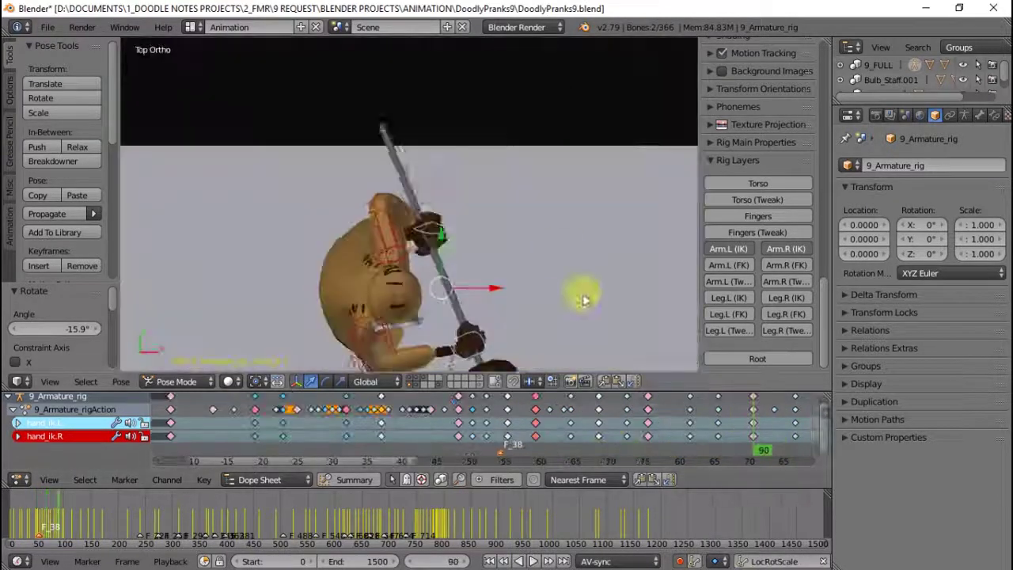
{"action": "mouse_move", "coordinate": [767, 420]}
{"action": "middle_mouse_down"}
{"action": "mouse_move", "coordinate": [736, 406]}
{"action": "mouse_move", "coordinate": [674, 419]}
{"action": "middle_mouse_up"}
{"action": "key", "text": "g"}
{"action": "left_click", "coordinate": [548, 270]}
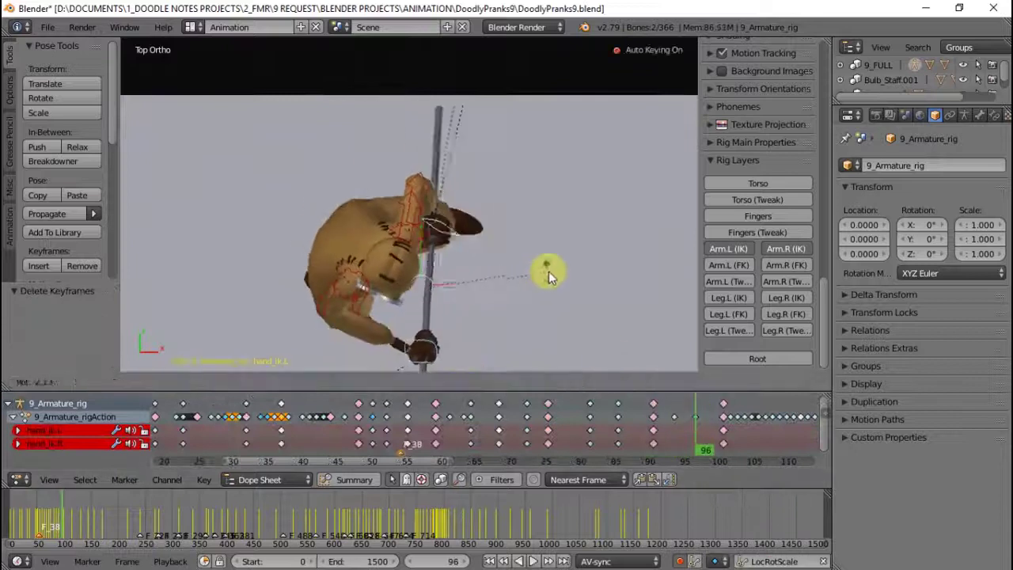
{"action": "left_click", "coordinate": [710, 417]}
{"action": "key", "text": "g"}
{"action": "left_click", "coordinate": [577, 333]}
{"action": "key", "text": "KP_1"}
{"action": "left_click", "coordinate": [688, 414]}
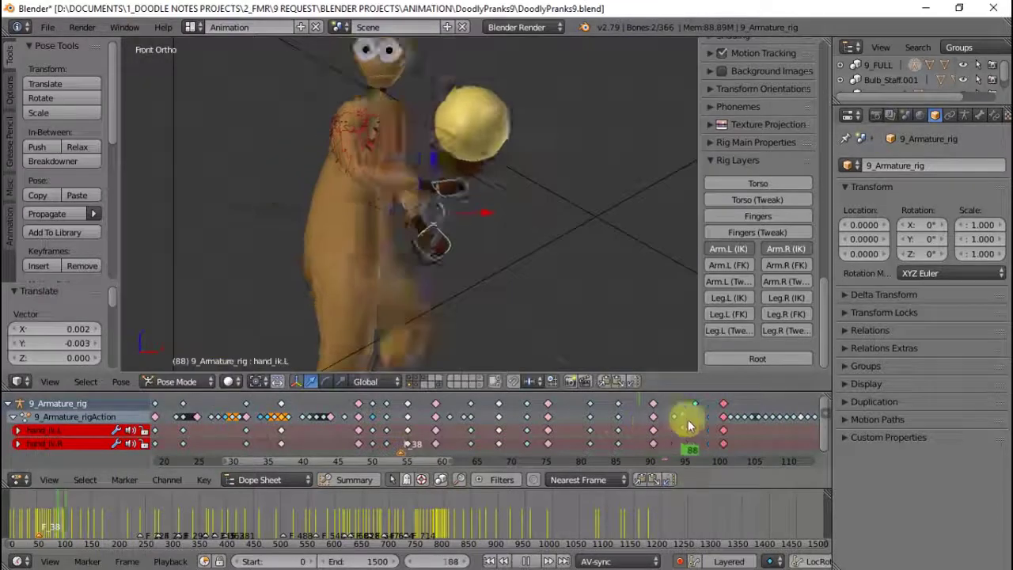
{"action": "left_click", "coordinate": [277, 252]}
- Rotate the left hand to match the reference and play back through the camera
{"action": "key", "text": "KP_7"}
{"action": "key", "text": "r"}
{"action": "left_click", "coordinate": [622, 220]}
{"action": "key", "text": "KP_0"}
{"action": "left_click", "coordinate": [736, 409]}
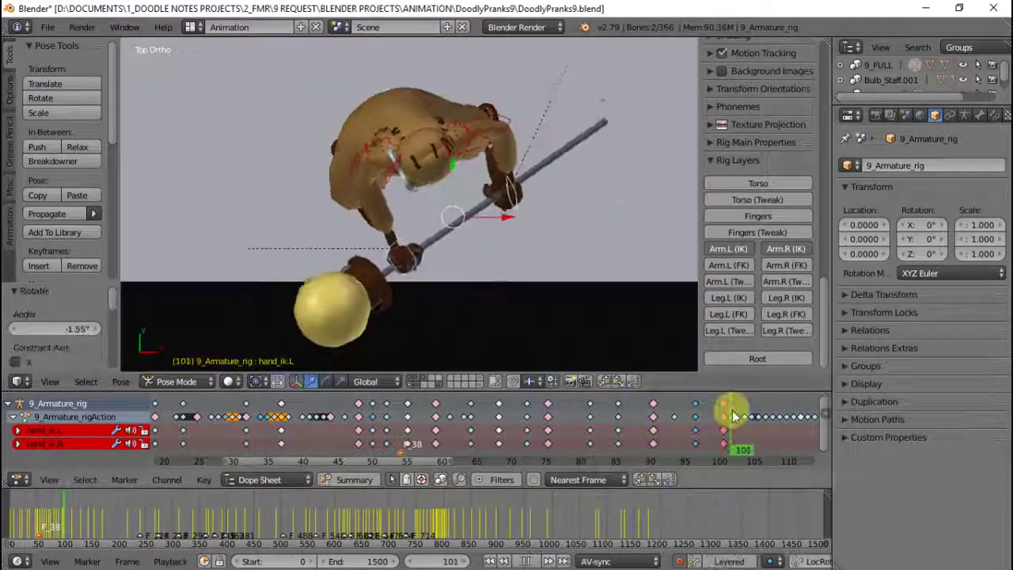
{"action": "key", "text": "alt+a"}
{"action": "key", "text": "alt+a"}
- Reposition and rotate the left hand around frames 97–99, then replay from the camera
{"action": "left_click", "coordinate": [690, 430]}
{"action": "key", "text": "g"}
{"action": "left_click", "coordinate": [686, 414]}
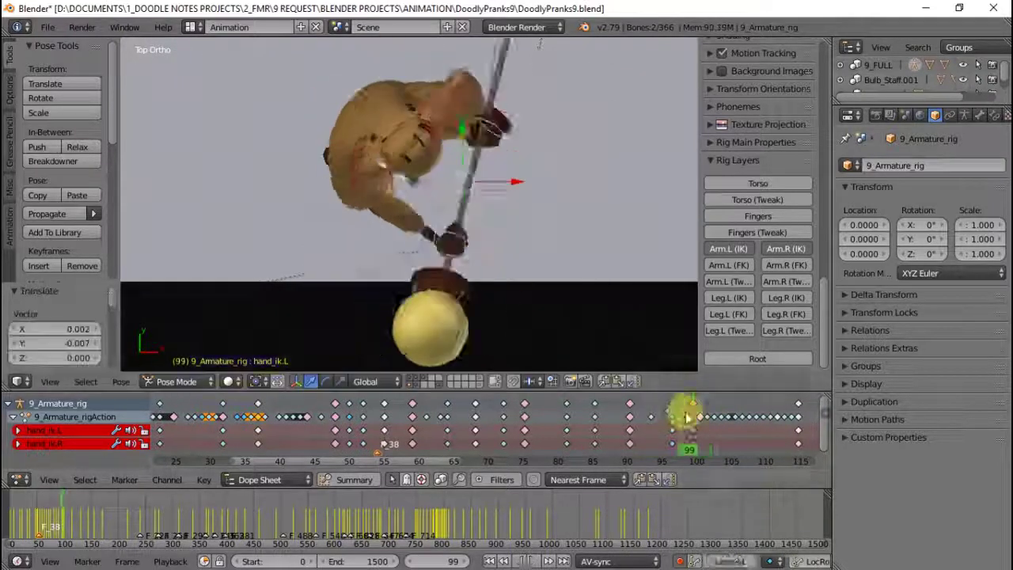
{"action": "key", "text": "KP_1"}
{"action": "key", "text": "KP_7"}
{"action": "key", "text": "r"}
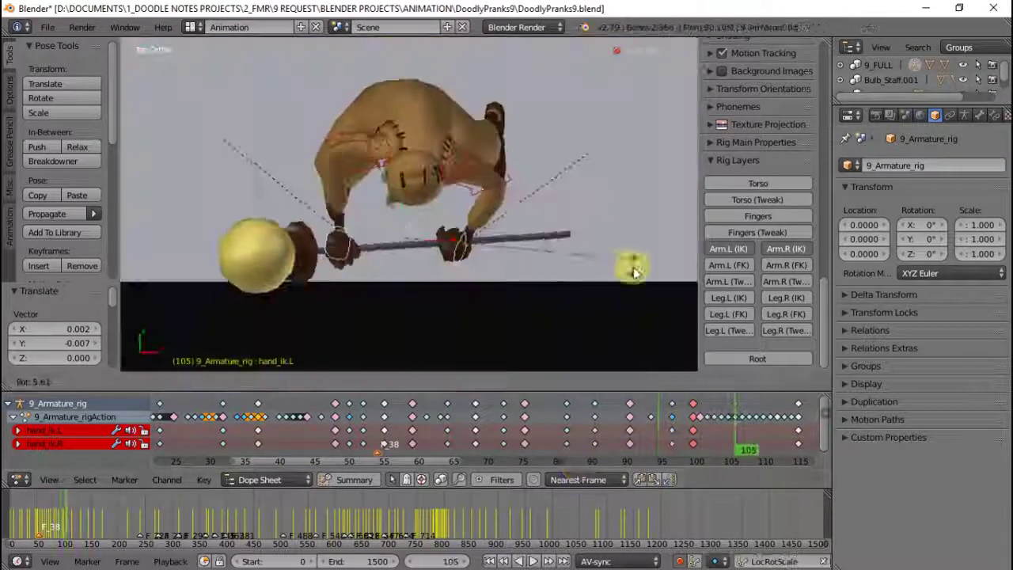
{"action": "left_click", "coordinate": [629, 267]}
{"action": "left_click", "coordinate": [635, 434]}
{"action": "key", "text": "KP_0"}
{"action": "key", "text": "alt+a"}
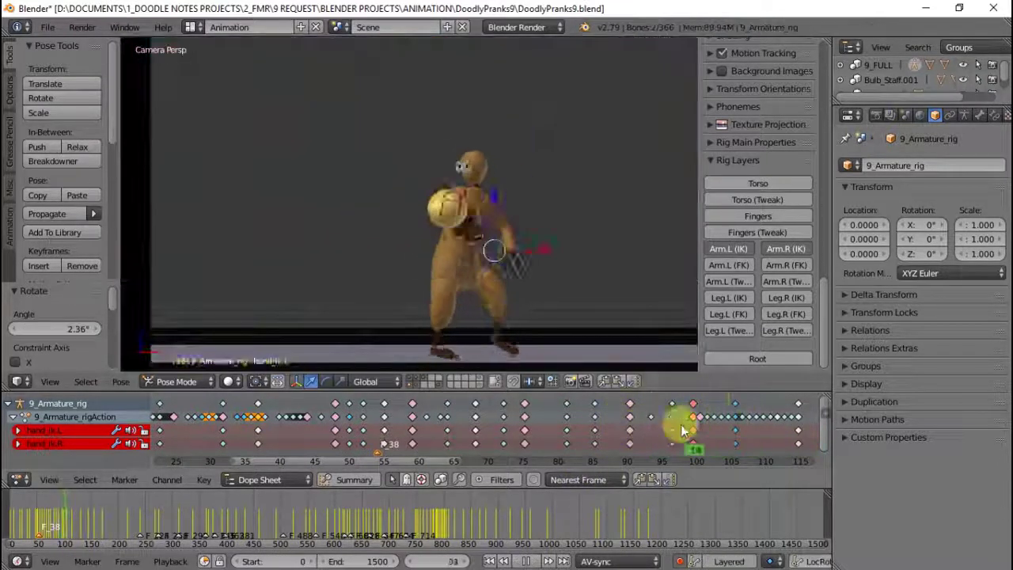
- Select hand_ik.L at frame 105, frame it in the view, and check it around frame 101
{"action": "left_click", "coordinate": [735, 422]}
{"action": "left_click", "coordinate": [725, 417]}
{"action": "left_click", "coordinate": [494, 269]}
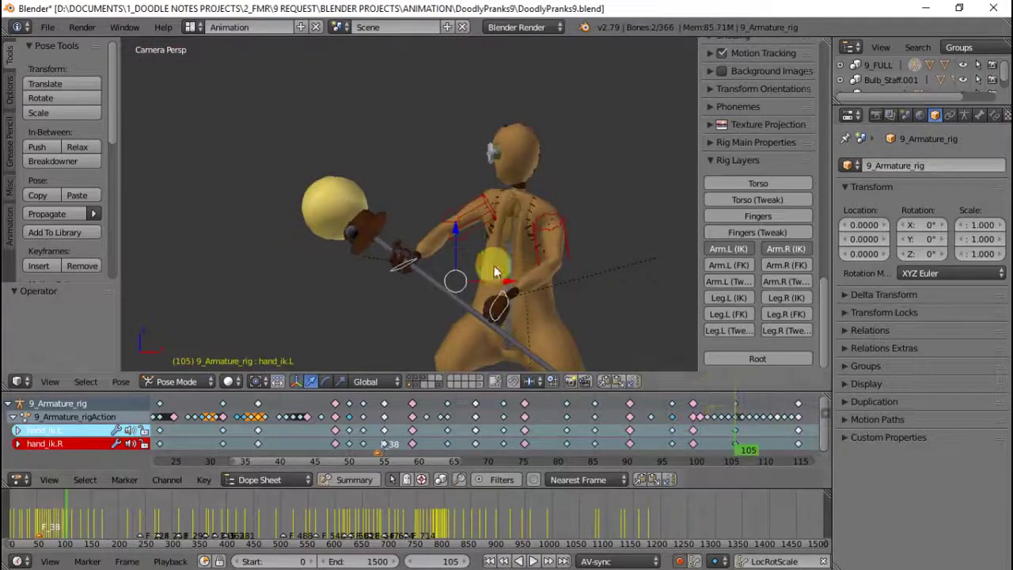
{"action": "key", "text": "KP_Decimal"}
{"action": "key", "text": "KP_3"}
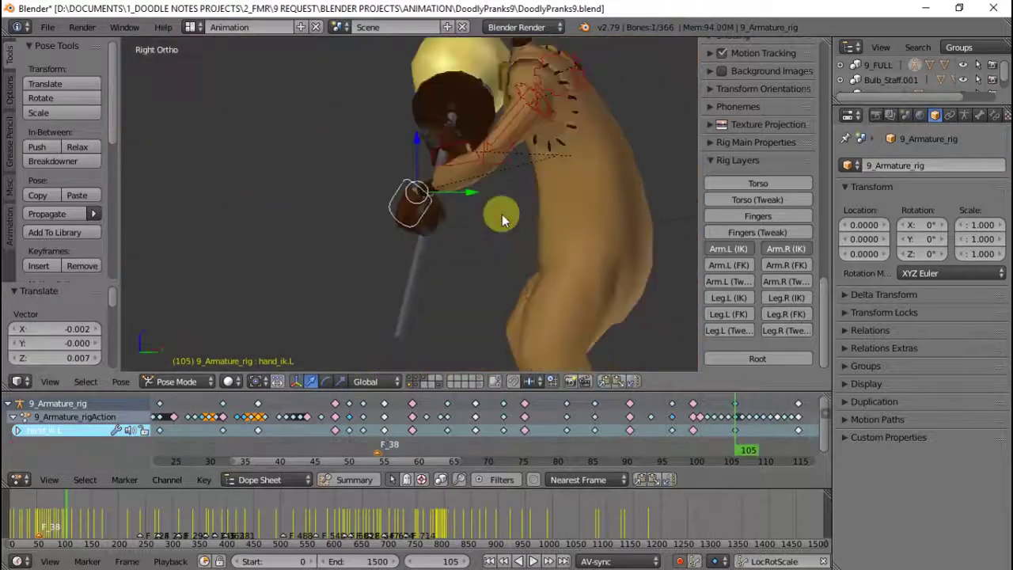
{"action": "key", "text": "alt+a"}
{"action": "key", "text": "KP_1"}
{"action": "left_click", "coordinate": [712, 418]}
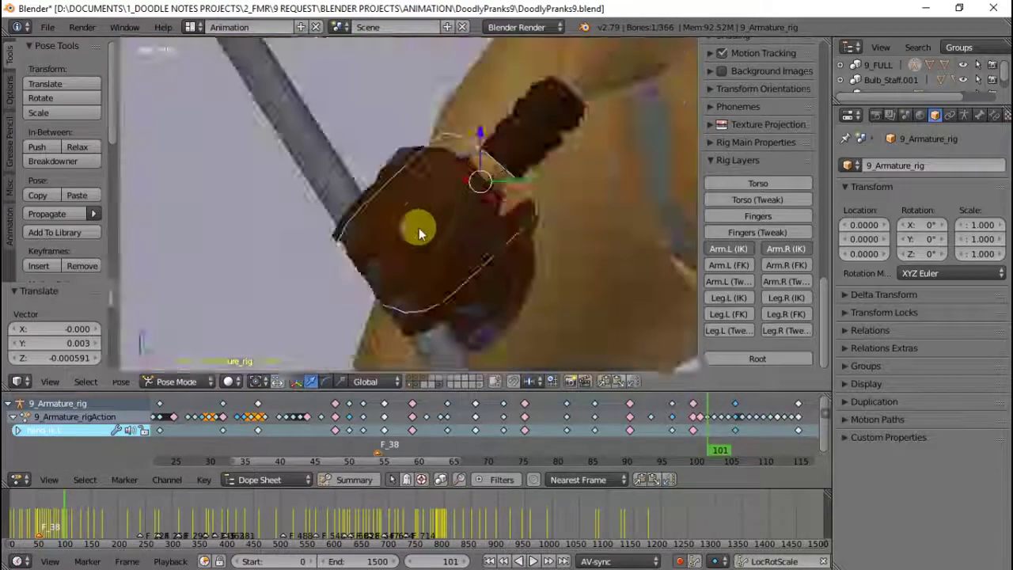
- Orbit around the character to inspect and adjust the left hand's grip on the staff
{"action": "middle_click_drag", "start_coordinate": [419, 227], "coordinate": [395, 216]}
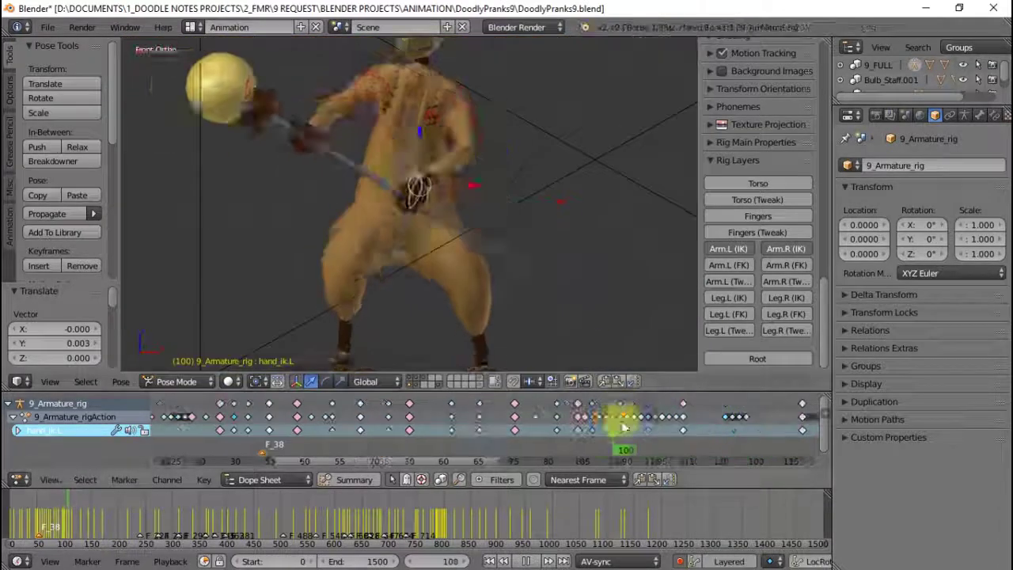
{"action": "middle_click_drag", "start_coordinate": [448, 158], "coordinate": [391, 293]}
{"action": "scroll", "coordinate": [391, 293], "scroll_direction": "down", "scroll_amount": 5}
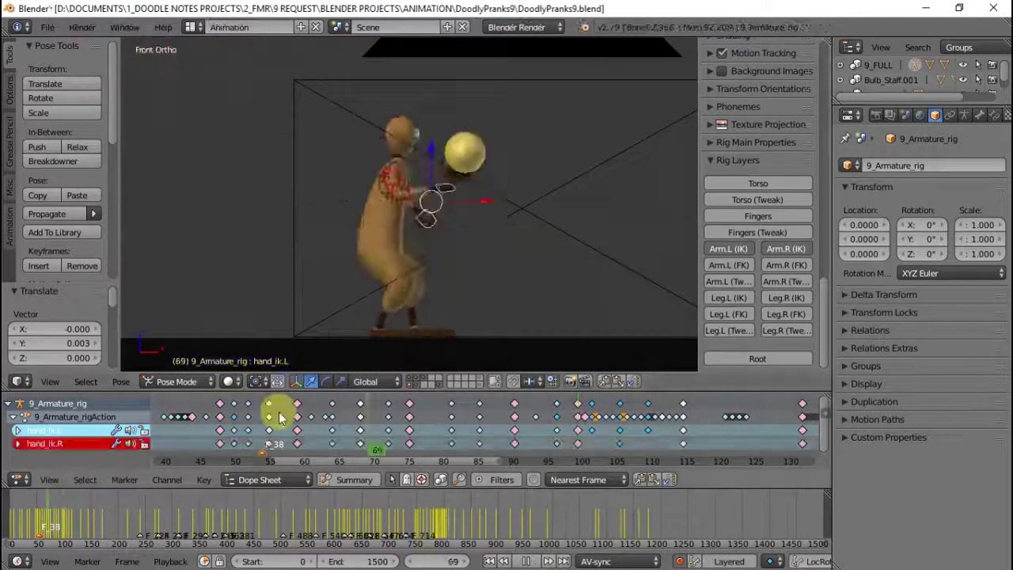
{"action": "middle_click_drag", "start_coordinate": [552, 210], "coordinate": [642, 219]}
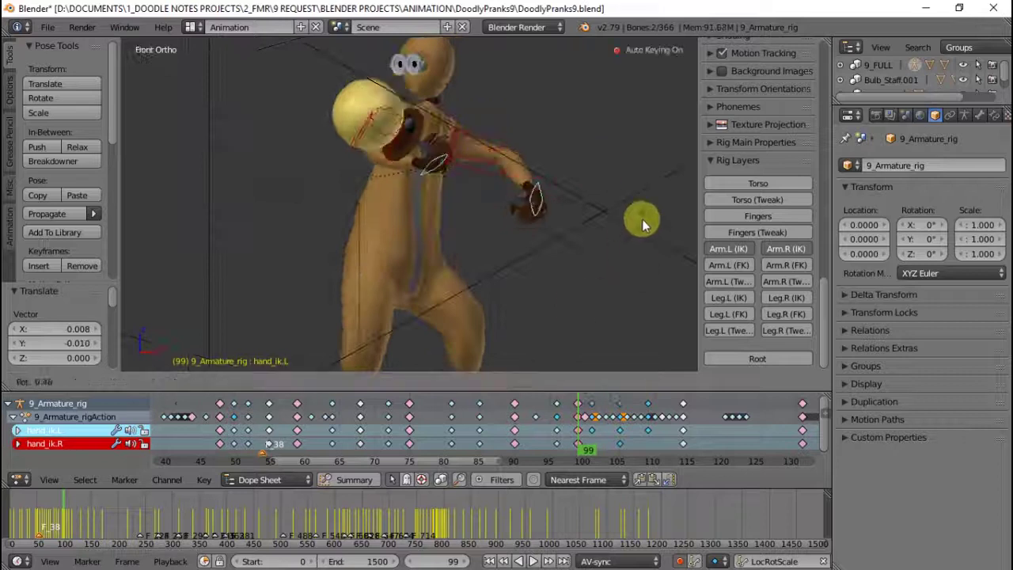
{"action": "left_click", "coordinate": [642, 219]}
- Delete the hand keyframes at frame 98 and raise the hand slightly at frame 100
{"action": "left_click", "coordinate": [578, 425]}
{"action": "key", "text": "x"}
{"action": "left_click", "coordinate": [604, 409]}
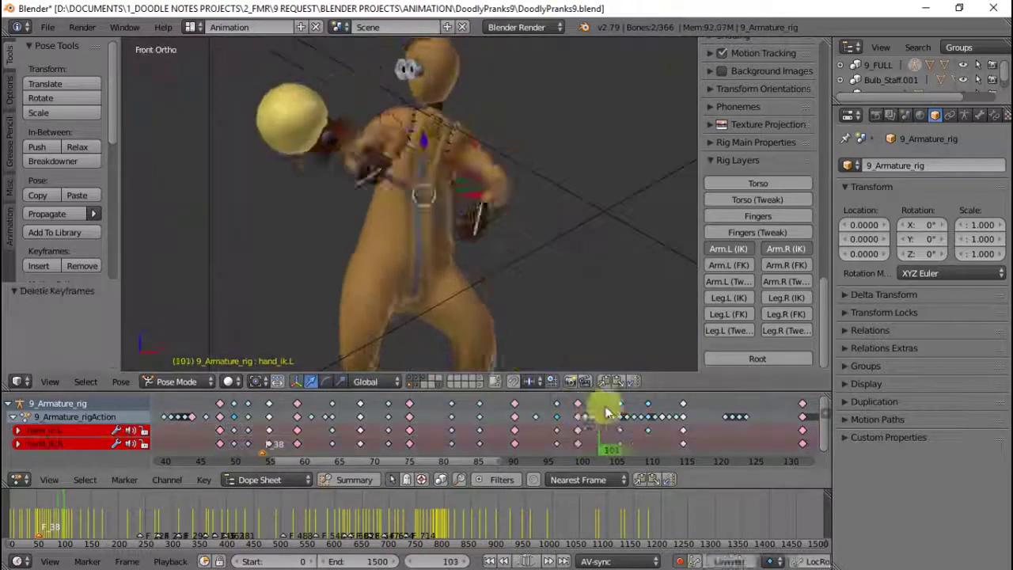
{"action": "key", "text": "g"}
{"action": "left_click", "coordinate": [583, 193]}
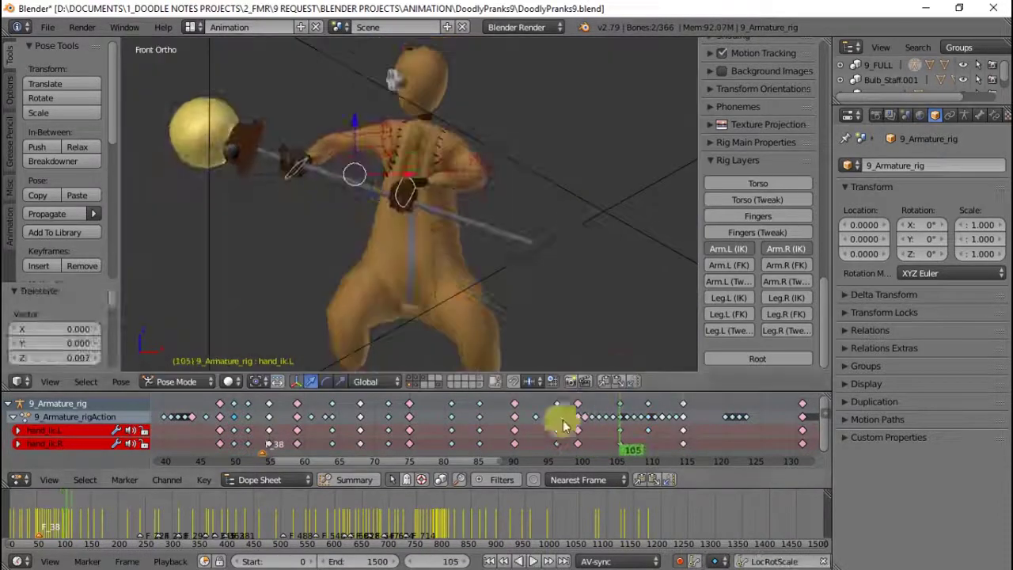
{"action": "left_click", "coordinate": [582, 424]}
- Delete the frame-110 hand keyframes, confirm the left hand's position, and stop playback
{"action": "key", "text": "x"}
{"action": "left_click", "coordinate": [657, 402]}
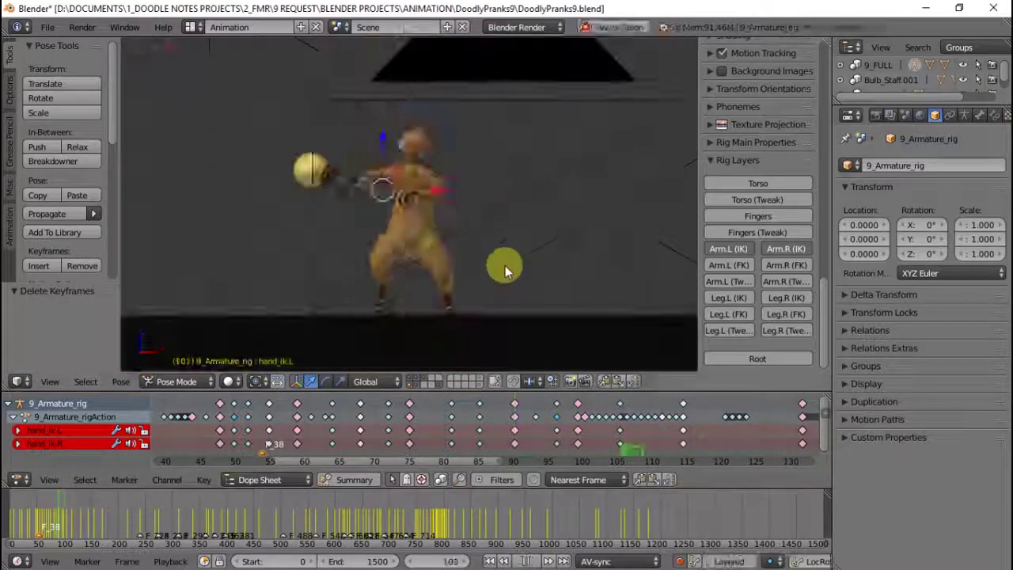
{"action": "left_click", "coordinate": [502, 234]}
{"action": "left_click", "coordinate": [575, 430]}
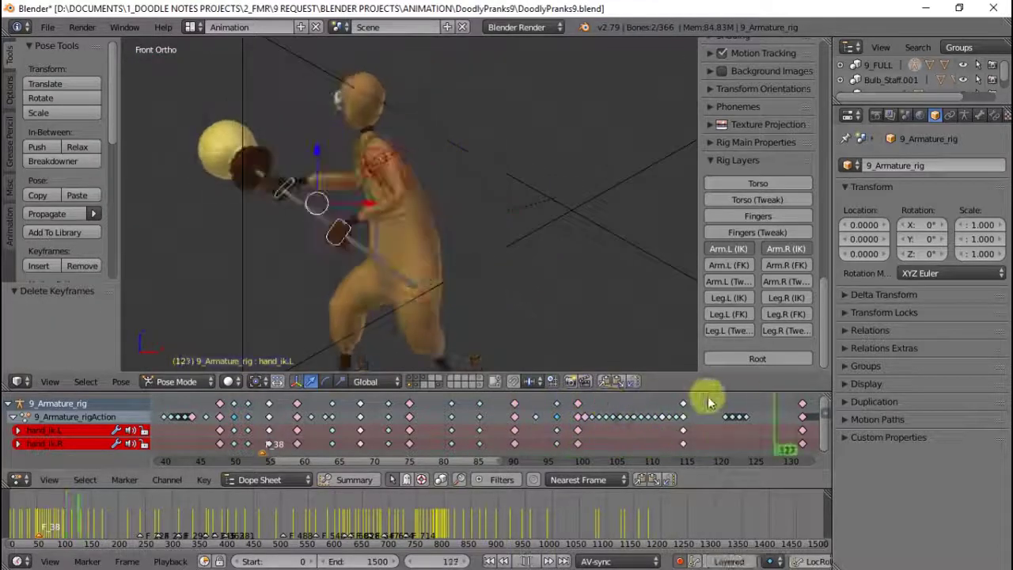
{"action": "key", "text": "Escape"}
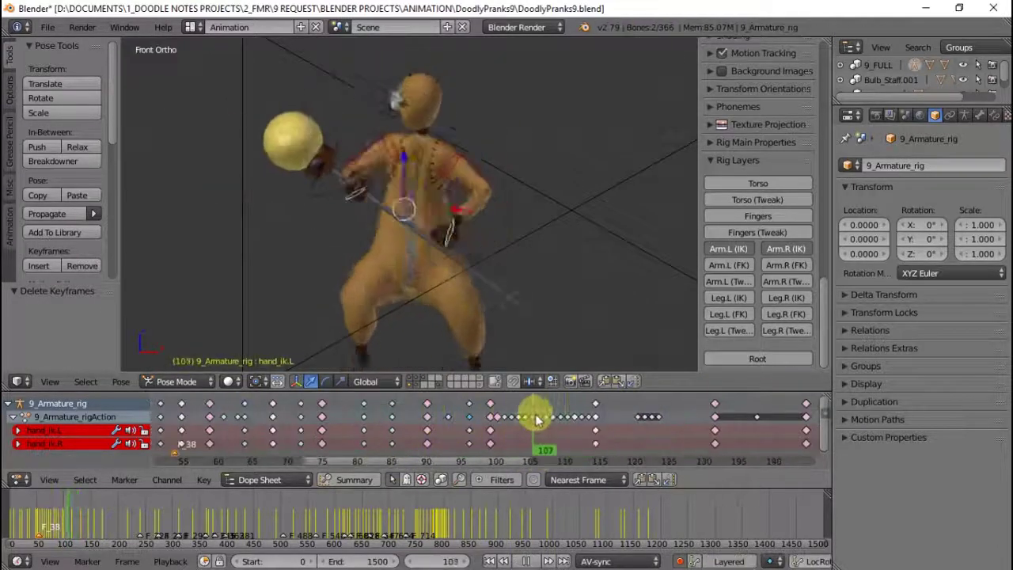
{"action": "left_click", "coordinate": [438, 286]}
- Toggle Edit Mode on 9_Bulb_Body, then add an Empty at the grip point and parent it
{"action": "scroll", "coordinate": [431, 285], "scroll_direction": "up", "scroll_amount": 5}
{"action": "scroll", "coordinate": [438, 277], "scroll_direction": "up", "scroll_amount": 3}
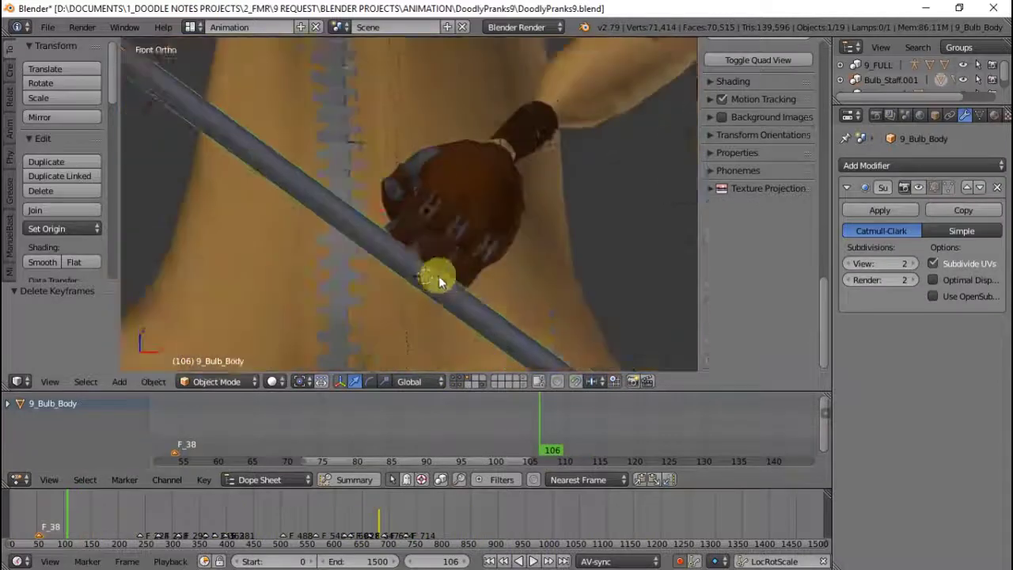
{"action": "key", "text": "Tab"}
{"action": "scroll", "coordinate": [423, 294], "scroll_direction": "up", "scroll_amount": 2}
{"action": "scroll", "coordinate": [430, 256], "scroll_direction": "down", "scroll_amount": 4}
{"action": "key", "text": "Tab"}
{"action": "scroll", "coordinate": [482, 270], "scroll_direction": "up", "scroll_amount": 4}
{"action": "key", "text": "shift+a"}
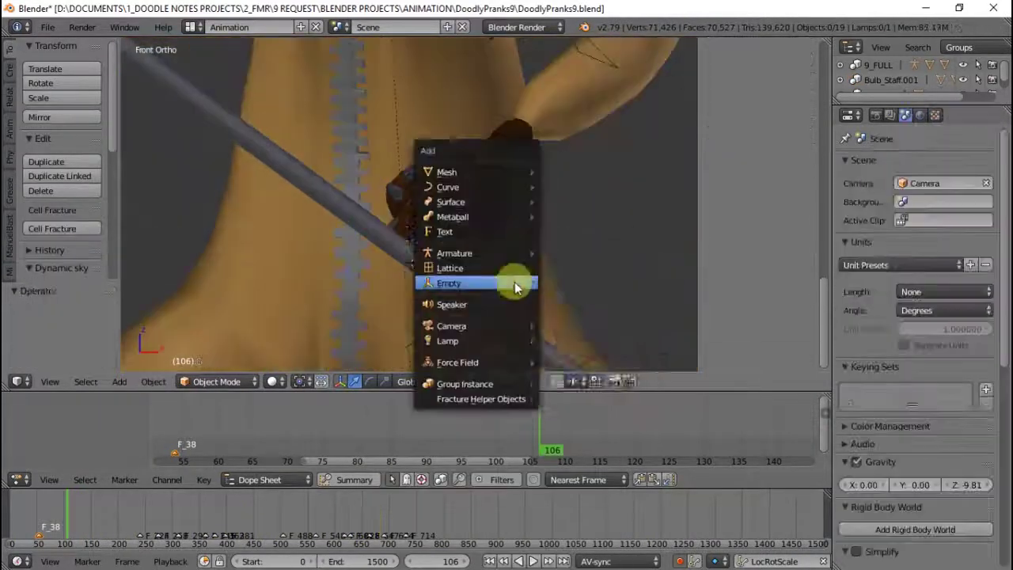
{"action": "left_click", "coordinate": [599, 287]}
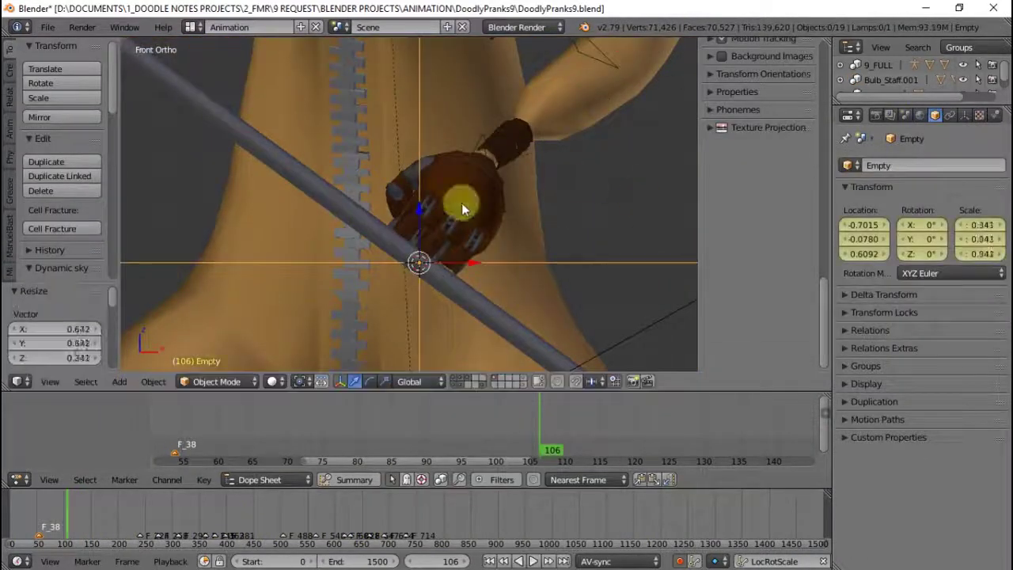
{"action": "key", "text": "ctrl+p"}
{"action": "left_click", "coordinate": [464, 301]}
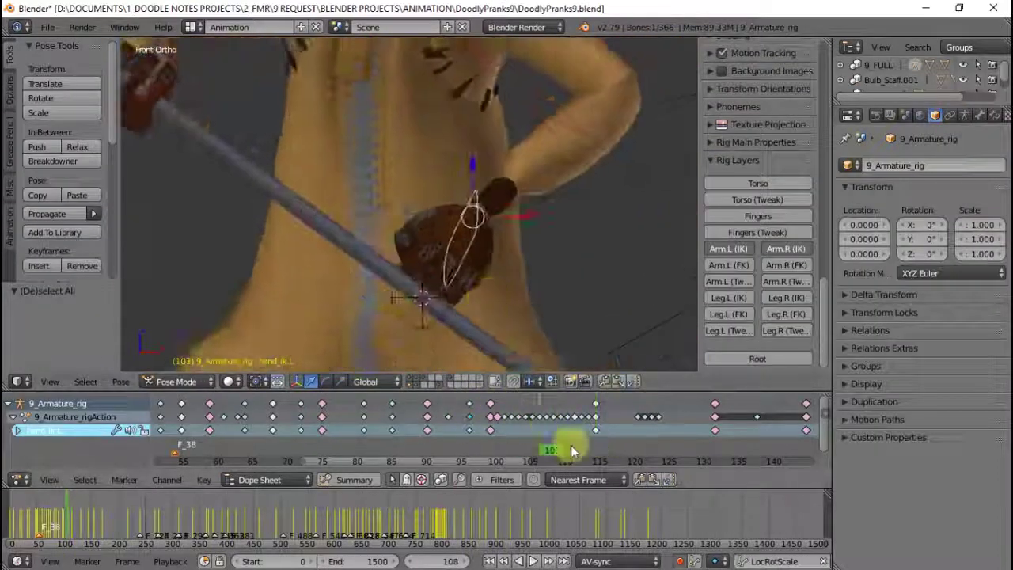
- Reposition hand_ik.L on the staff and play back to frame 122 to check it
{"action": "left_click_drag", "start_coordinate": [572, 448], "coordinate": [539, 448]}
{"action": "key", "text": "g"}
{"action": "left_click", "coordinate": [483, 260]}
{"action": "key", "text": "alt+a"}
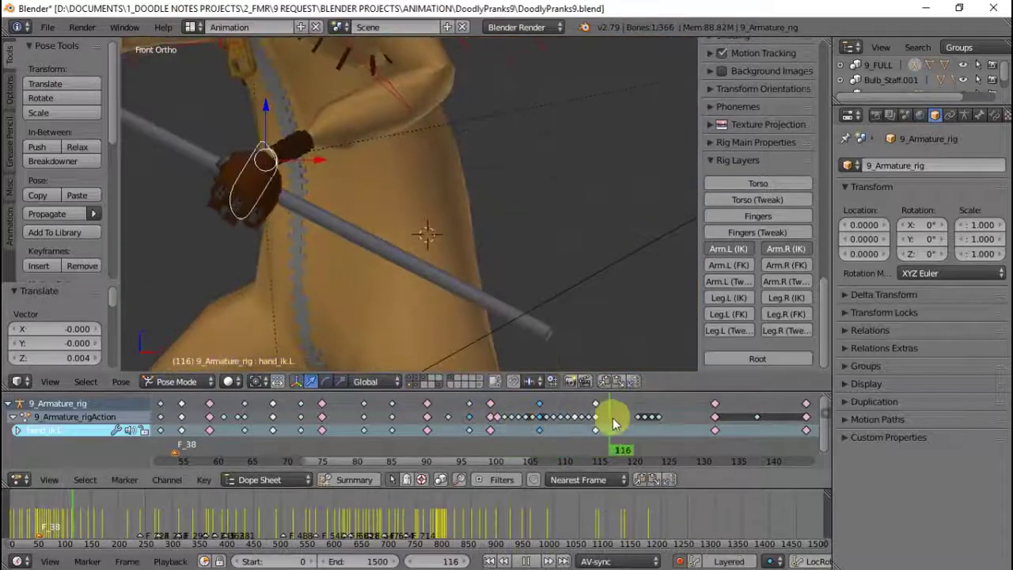
{"action": "key", "text": "alt+a"}
- Rotate hand_ik.L and nudge it slightly downward at frame 122
{"action": "middle_click_drag", "start_coordinate": [452, 276], "coordinate": [554, 233]}
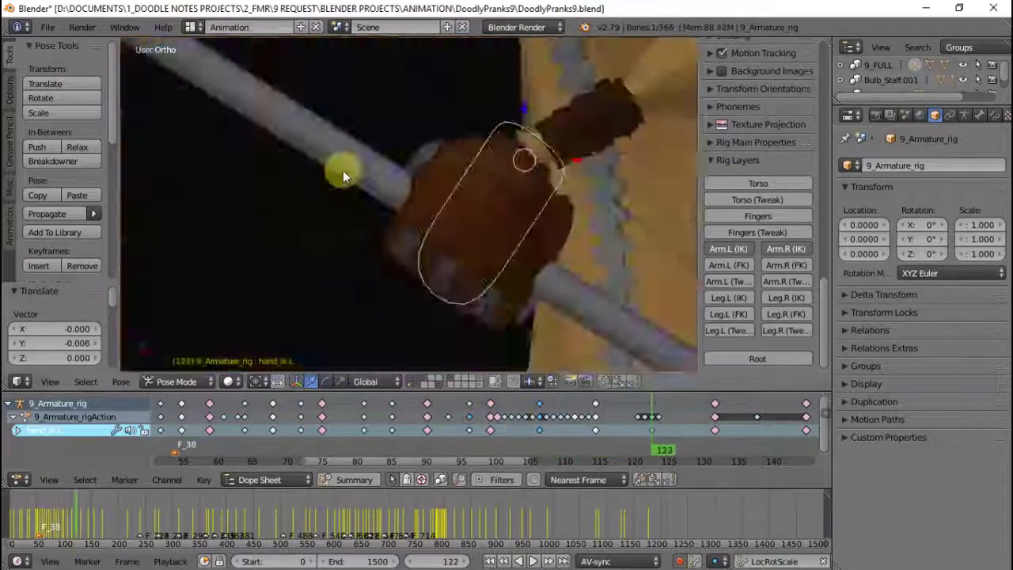
{"action": "key", "text": "r"}
{"action": "left_click", "coordinate": [605, 200]}
{"action": "left_click", "coordinate": [594, 201]}
{"action": "scroll", "coordinate": [468, 198], "scroll_direction": "down", "scroll_amount": 5}
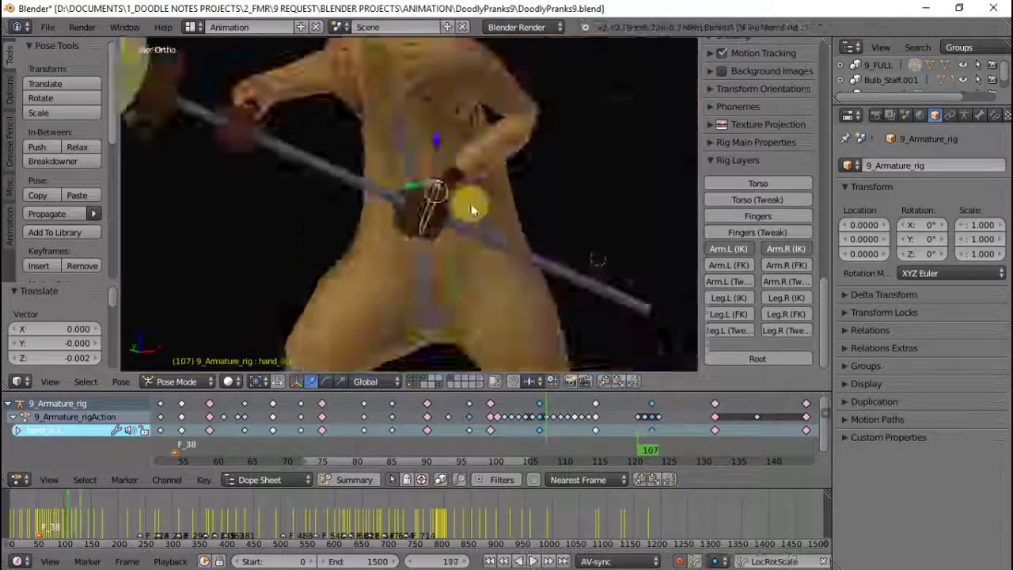
{"action": "left_click_drag", "start_coordinate": [649, 410], "coordinate": [599, 409]}
- At frame 113, rotate hand_ik.R 1.95° on X, then 23.5° after a camera-view review
{"action": "mouse_move", "coordinate": [380, 226]}
{"action": "middle_mouse_down"}
{"action": "mouse_move", "coordinate": [577, 353]}
{"action": "mouse_move", "coordinate": [577, 414]}
{"action": "middle_mouse_up"}
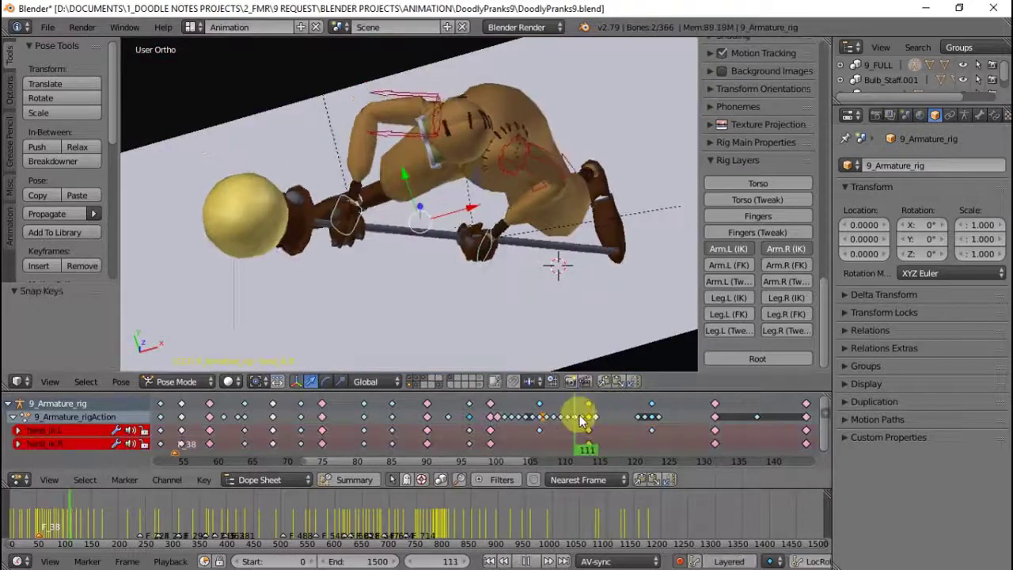
{"action": "key", "text": "r"}
{"action": "key", "text": "x"}
{"action": "left_click", "coordinate": [625, 271]}
{"action": "key", "text": "alt+a"}
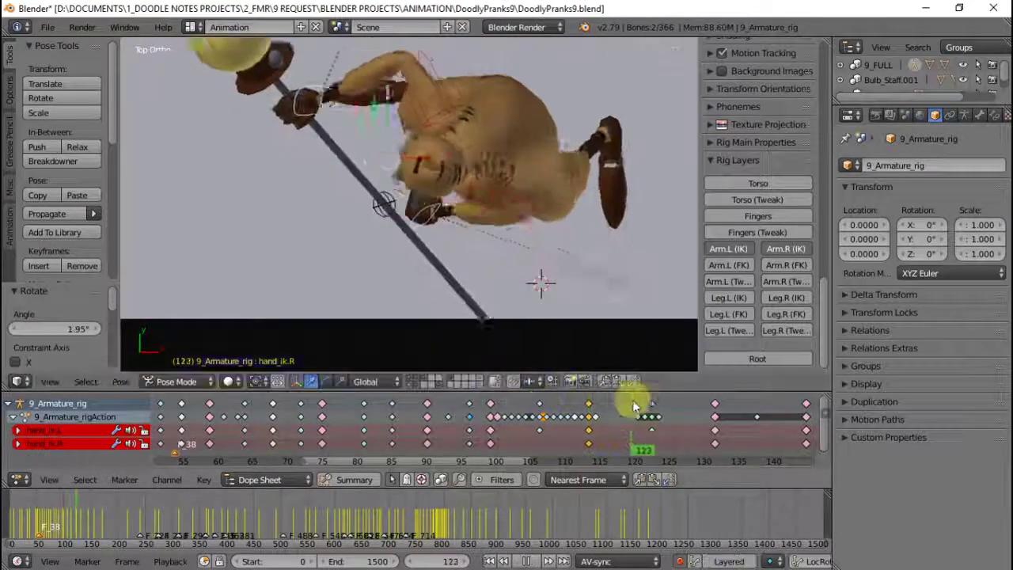
{"action": "key", "text": "KP_0"}
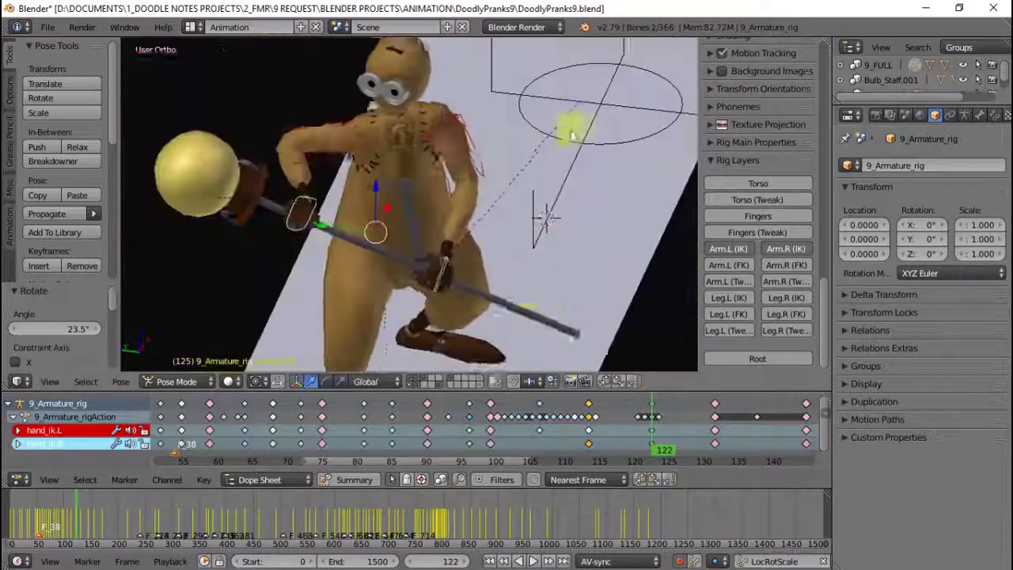
{"action": "left_click", "coordinate": [584, 400]}
- Return to frame 106, deselect all bones, and select the arm bones' keys
{"action": "left_click", "coordinate": [565, 414]}
{"action": "key", "text": "a"}
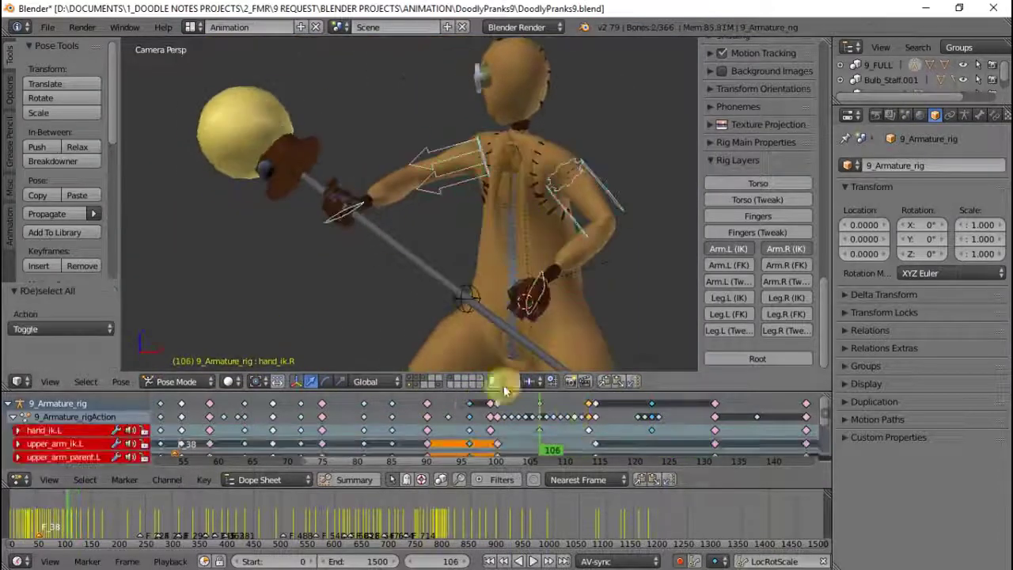
{"action": "key", "text": "alt+a"}
- Set the arm keys' interpolation, then shift and keyframe hand_ik.L at frame 105
{"action": "key", "text": "t"}
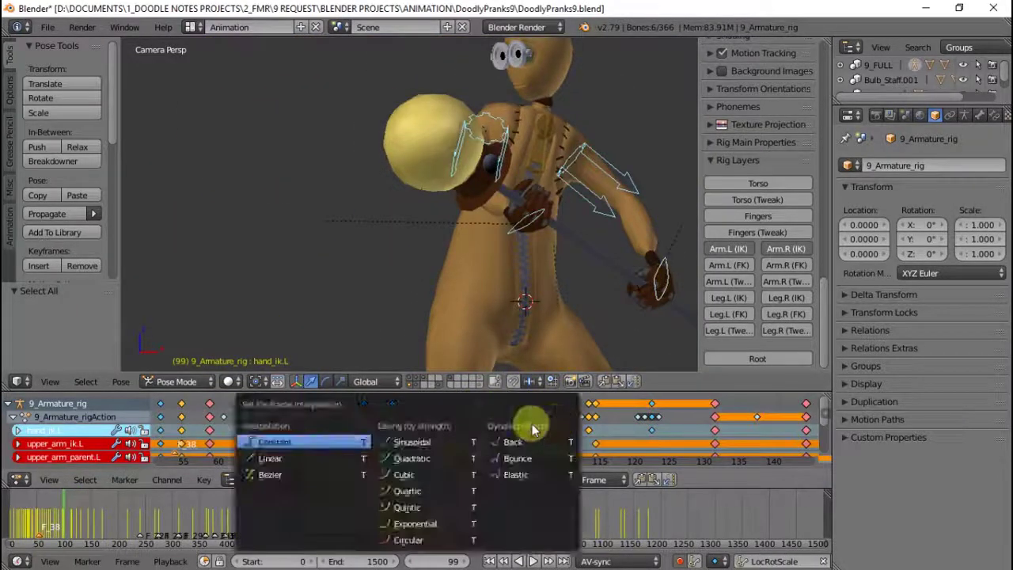
{"action": "left_click", "coordinate": [475, 419]}
{"action": "right_click", "coordinate": [622, 273]}
{"action": "key", "text": "Escape"}
{"action": "key", "text": "KP_Decimal"}
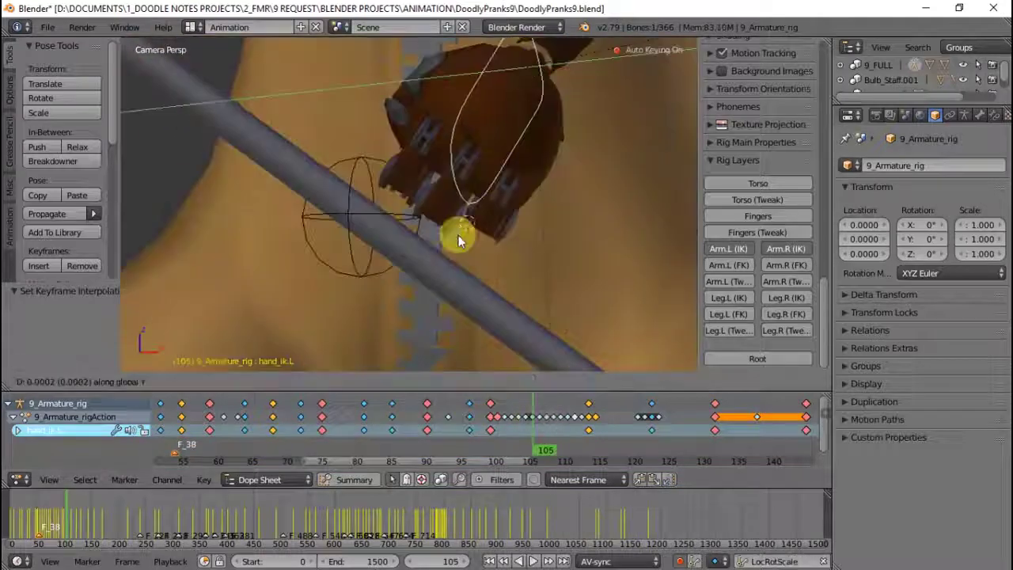
{"action": "key", "text": "g"}
{"action": "left_click", "coordinate": [467, 281]}
{"action": "mouse_move", "coordinate": [467, 281]}
{"action": "middle_mouse_down"}
{"action": "mouse_move", "coordinate": [494, 222]}
{"action": "mouse_move", "coordinate": [287, 213]}
{"action": "mouse_move", "coordinate": [368, 164]}
{"action": "mouse_move", "coordinate": [560, 192]}
{"action": "mouse_move", "coordinate": [378, 140]}
{"action": "middle_mouse_up"}
{"action": "scroll", "coordinate": [378, 140], "scroll_direction": "down", "scroll_amount": 5}
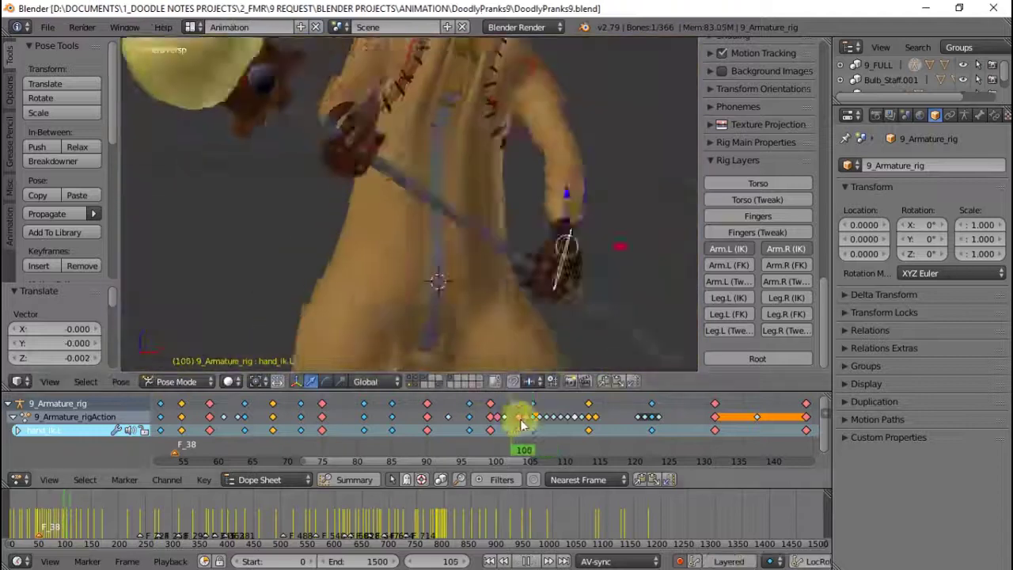
{"action": "key", "text": "alt+a"}
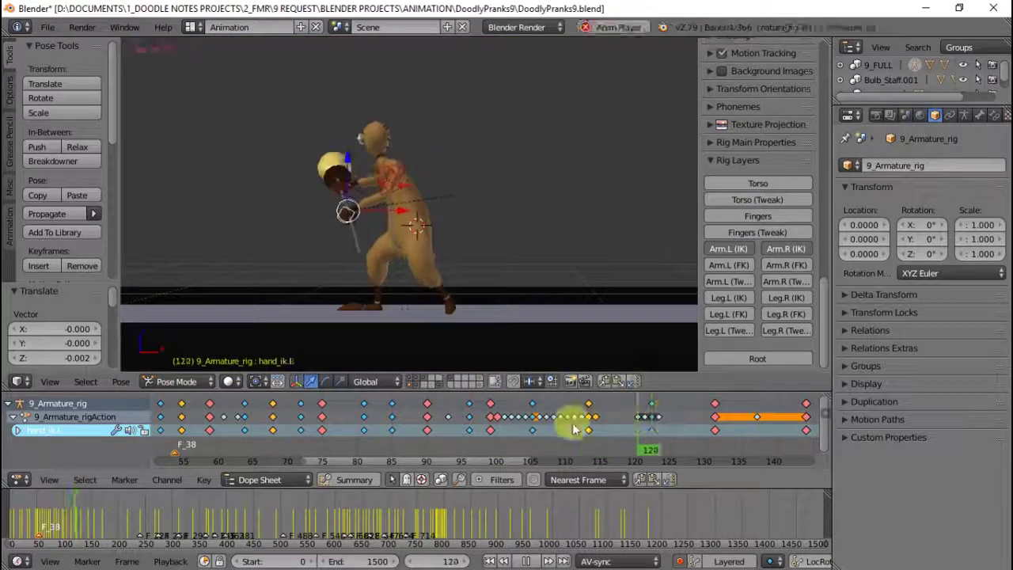
- Snap the selected keys to whole frames and rotate upper_arm_ik.R by 34.8°
{"action": "key", "text": "shift+s"}
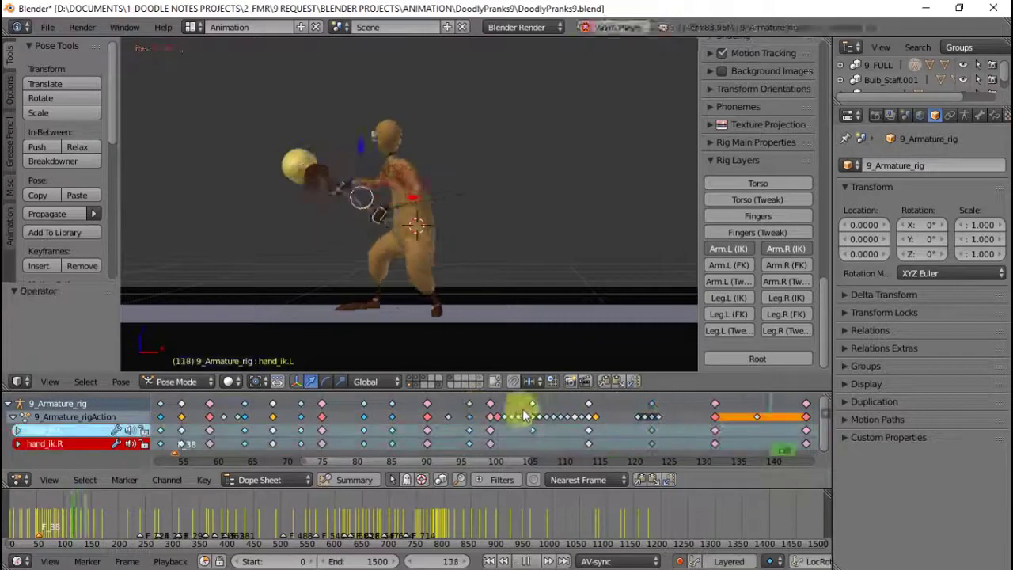
{"action": "key", "text": "r"}
{"action": "left_click", "coordinate": [486, 264]}
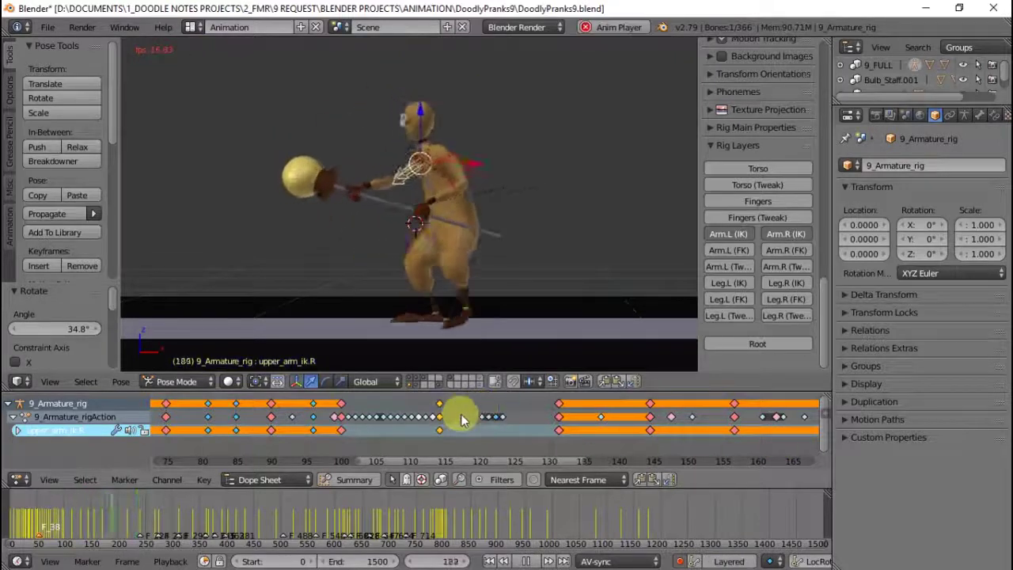
- Move hand_ik.R to a new position around frame 275 and play back to review
{"action": "right_click", "coordinate": [396, 202]}
{"action": "left_click", "coordinate": [736, 418]}
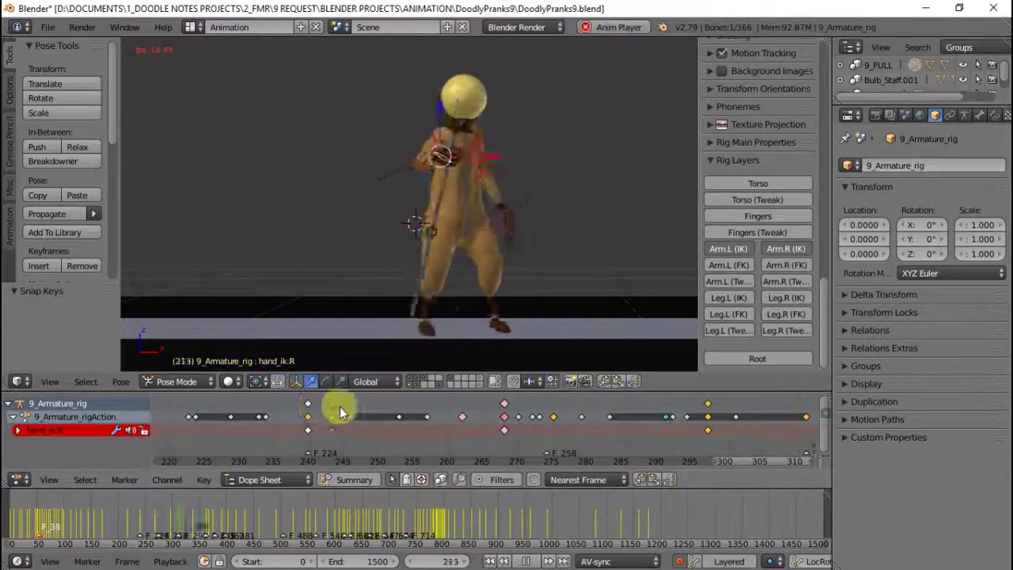
{"action": "key", "text": "g"}
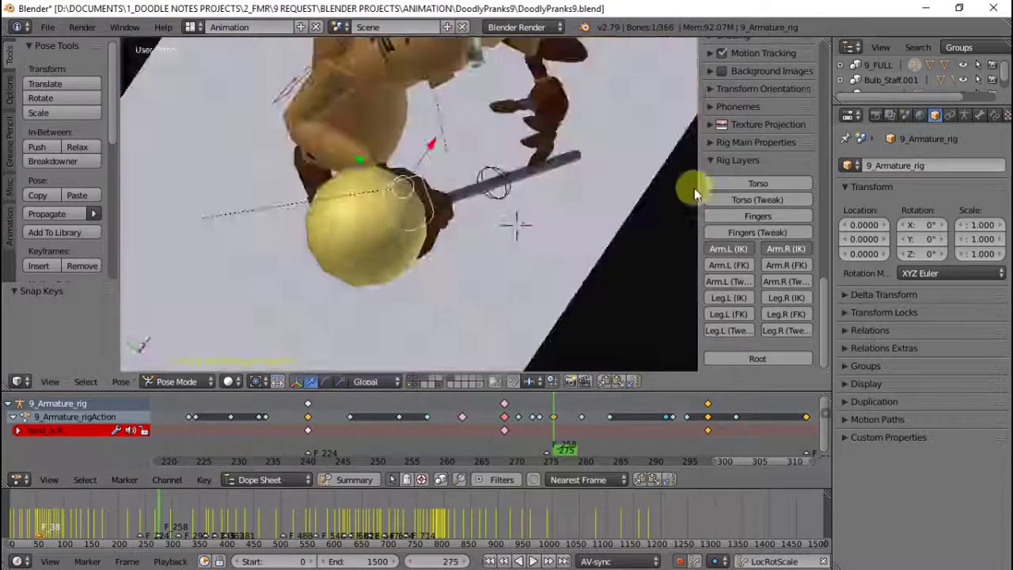
{"action": "left_click", "coordinate": [691, 186]}
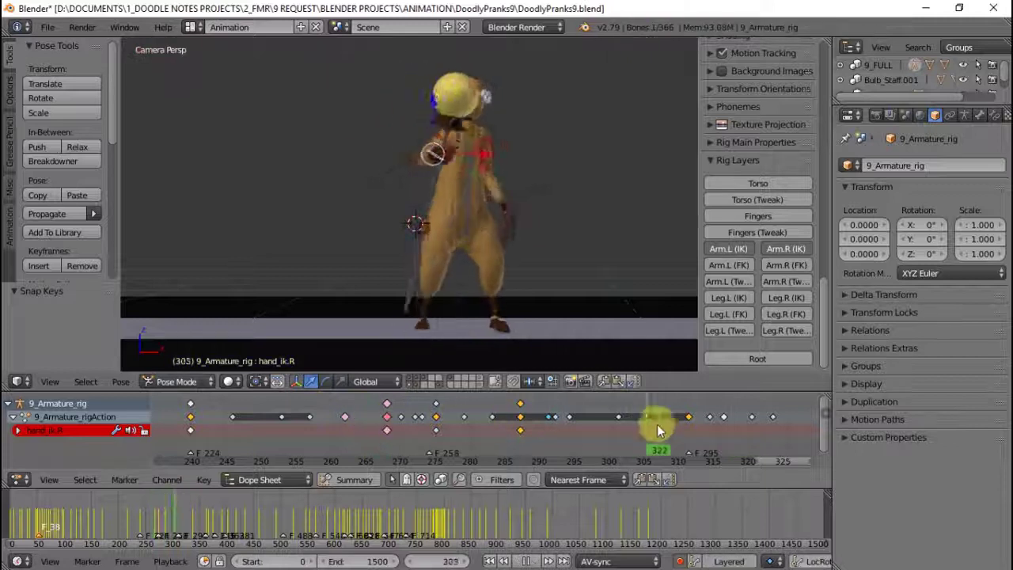
{"action": "key", "text": "alt+a"}
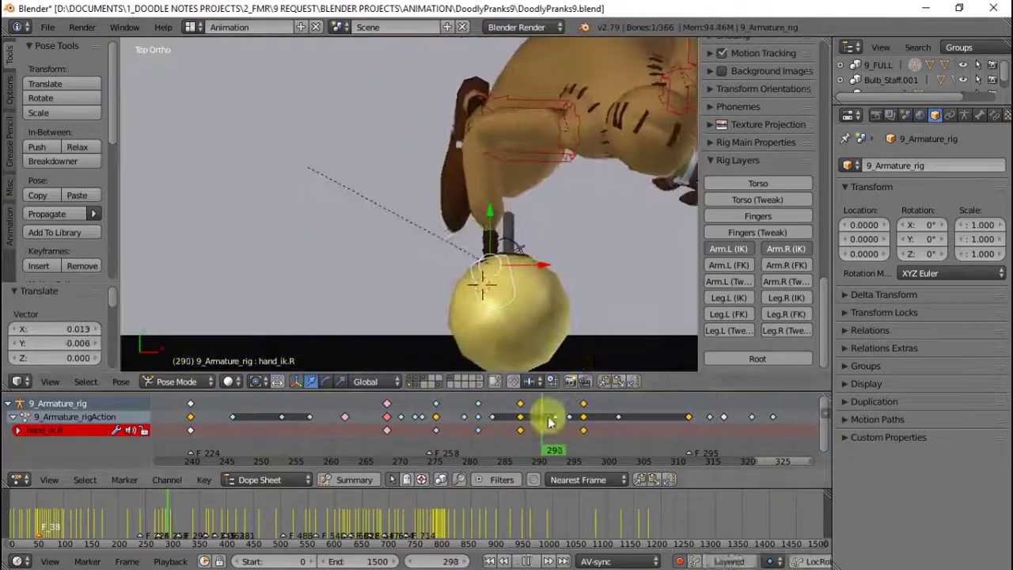
- Delete the stray key column near frame 287 and replay the animation
{"action": "left_click_drag", "start_coordinate": [584, 428], "coordinate": [640, 305]}
{"action": "left_click", "coordinate": [520, 404]}
{"action": "key", "text": "Delete"}
{"action": "key", "text": "KP_0"}
{"action": "key", "text": "alt+a"}
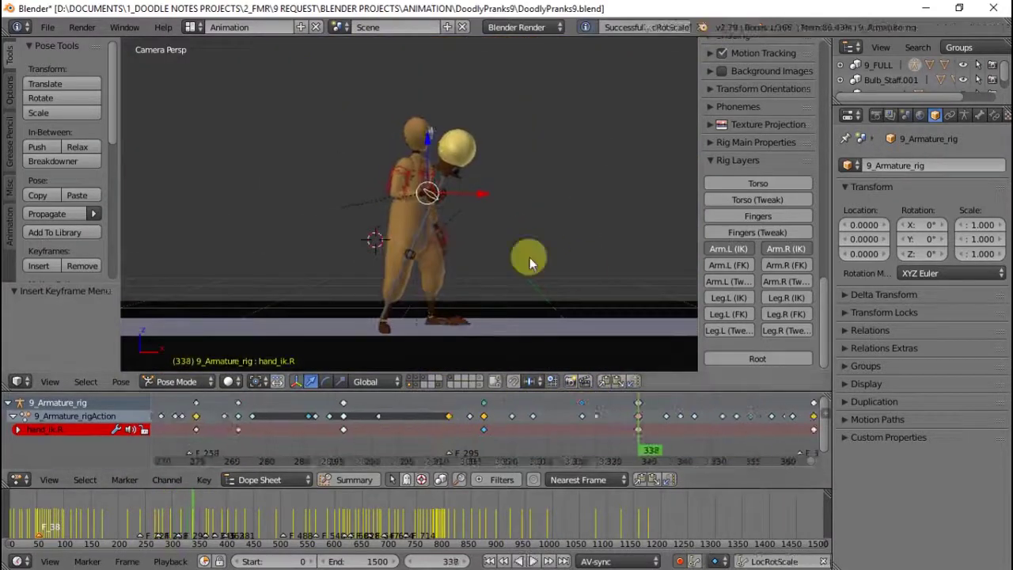
- Move and trackball-rotate hand_ik.R again, then review playback
{"action": "left_click", "coordinate": [505, 128]}
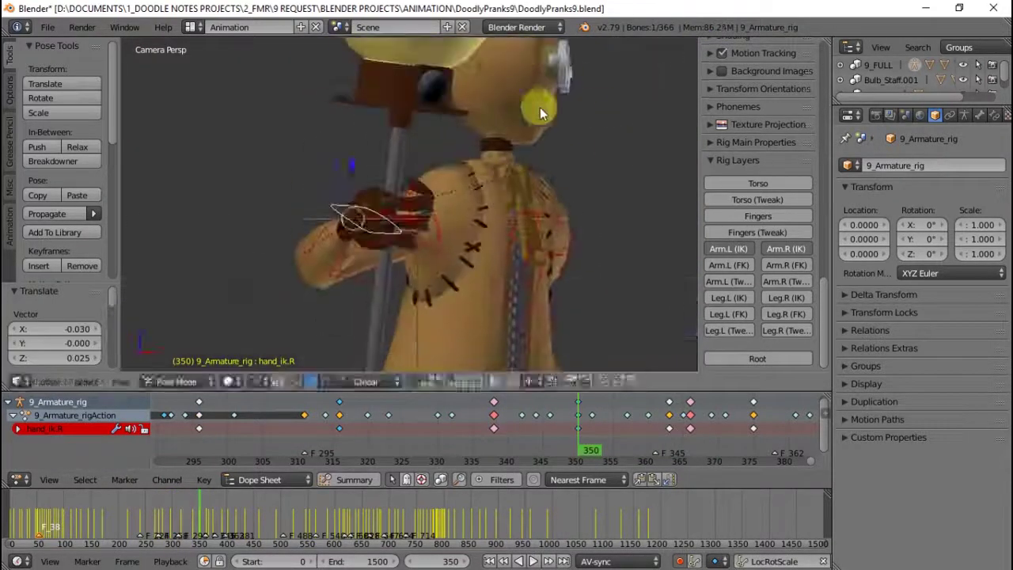
{"action": "left_click", "coordinate": [496, 422]}
{"action": "key", "text": "alt+a"}
- Expand the Empty's Display options and switch the viewport to wireframe
{"action": "middle_click_drag", "start_coordinate": [665, 407], "coordinate": [534, 416]}
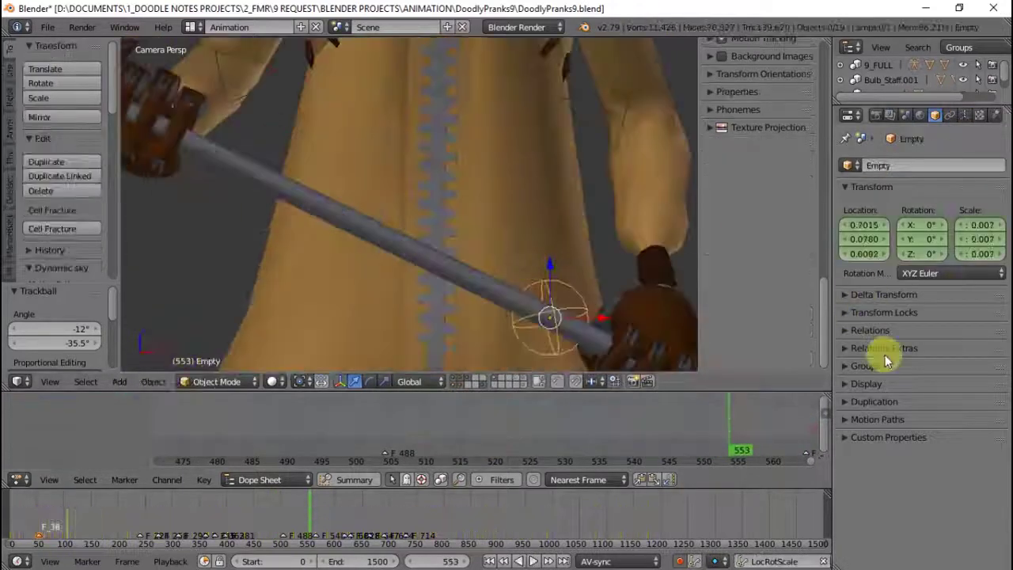
{"action": "left_click", "coordinate": [865, 383]}
{"action": "key", "text": "z"}
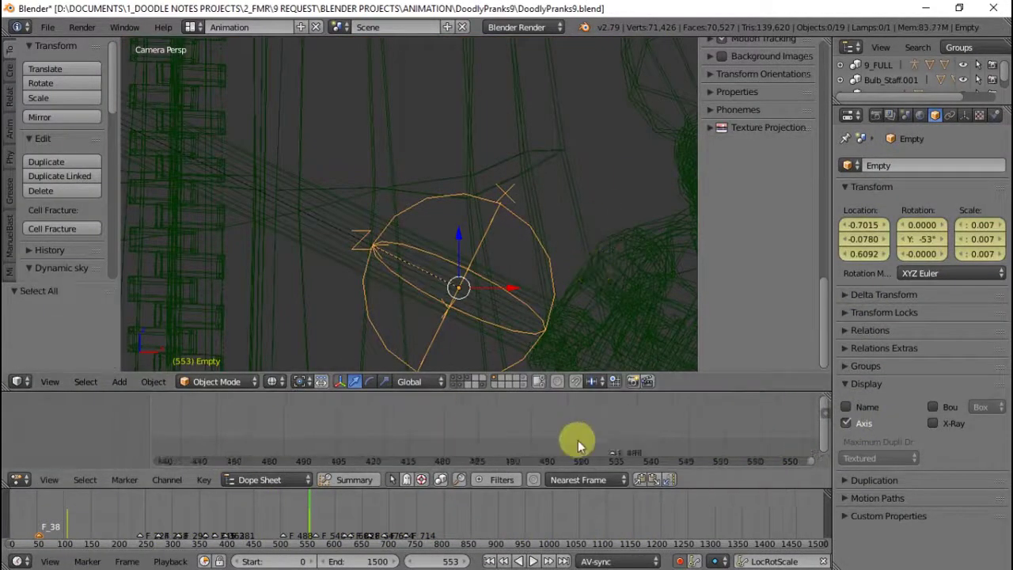
- Clear the Empty's keyframes at frame 553 and briefly preview rendered shading
{"action": "scroll", "coordinate": [577, 445], "scroll_direction": "down", "scroll_amount": 8}
{"action": "key", "text": "alt+i"}
{"action": "key", "text": "shift+z"}
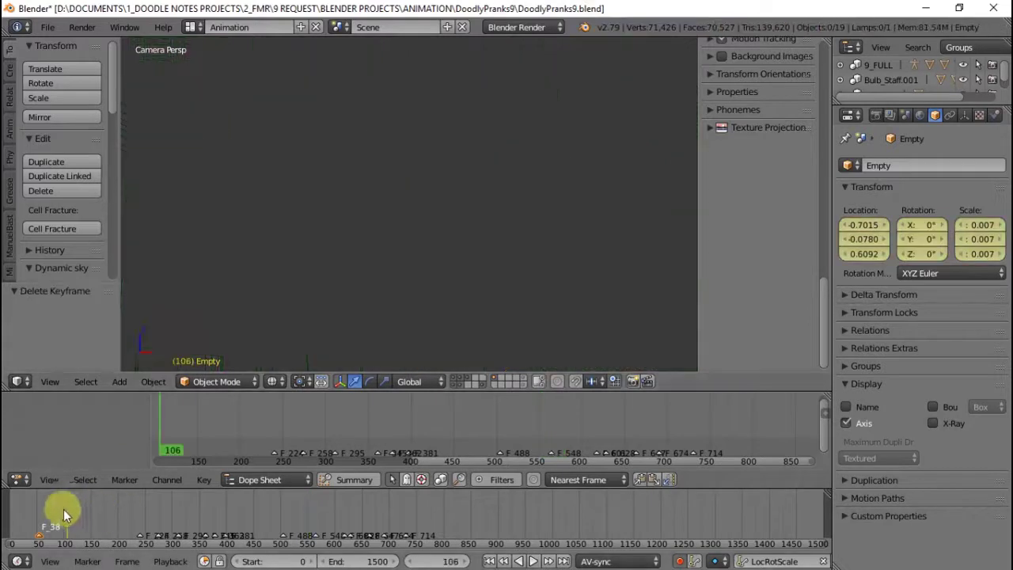
{"action": "key", "text": "shift+z"}
- Deselect all, play back, and snap the selected keys to the nearest frame
{"action": "key", "text": "a"}
{"action": "key", "text": "alt+a"}
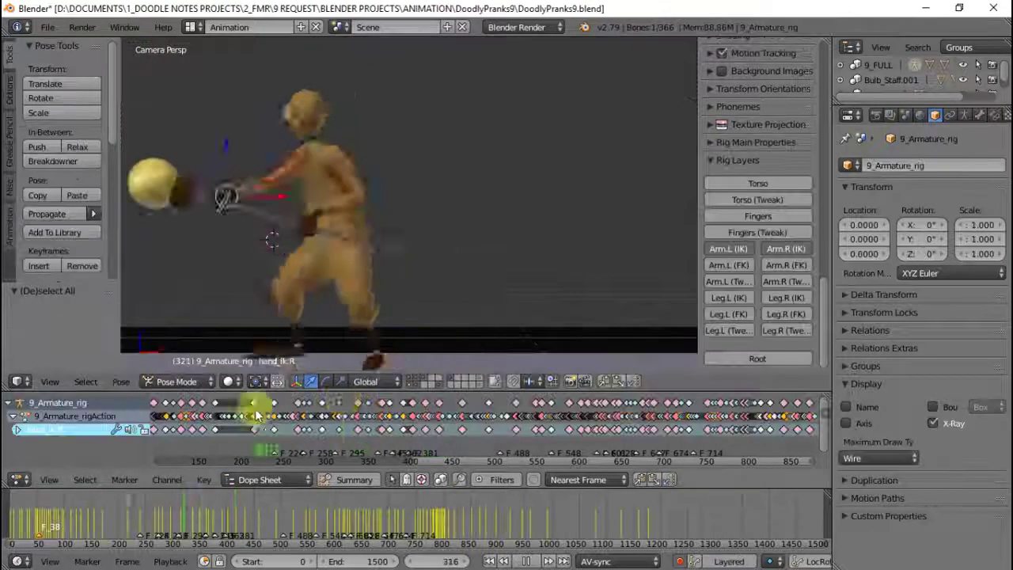
{"action": "key", "text": "alt+a"}
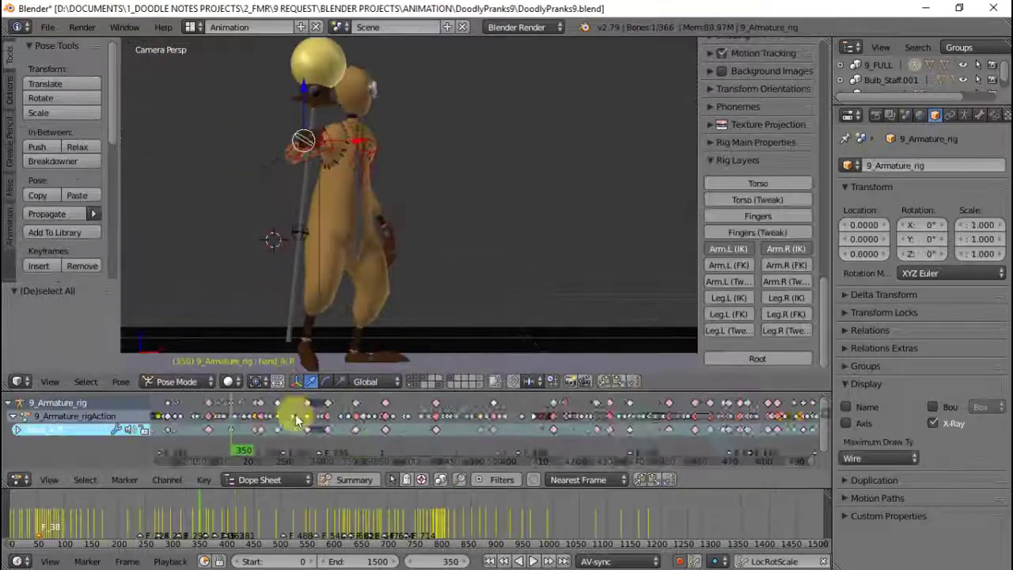
{"action": "key", "text": "shift+s"}
{"action": "left_click", "coordinate": [372, 403]}
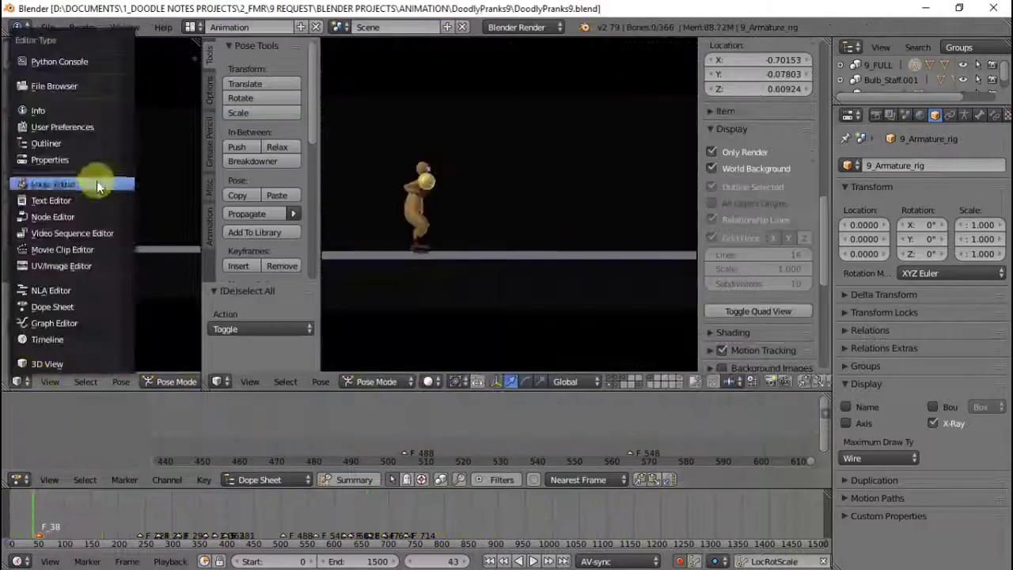
- Show the reference footage in a Sequencer preview and snap keys to the current frame
{"action": "left_click", "coordinate": [35, 365]}
{"action": "left_click", "coordinate": [89, 380]}
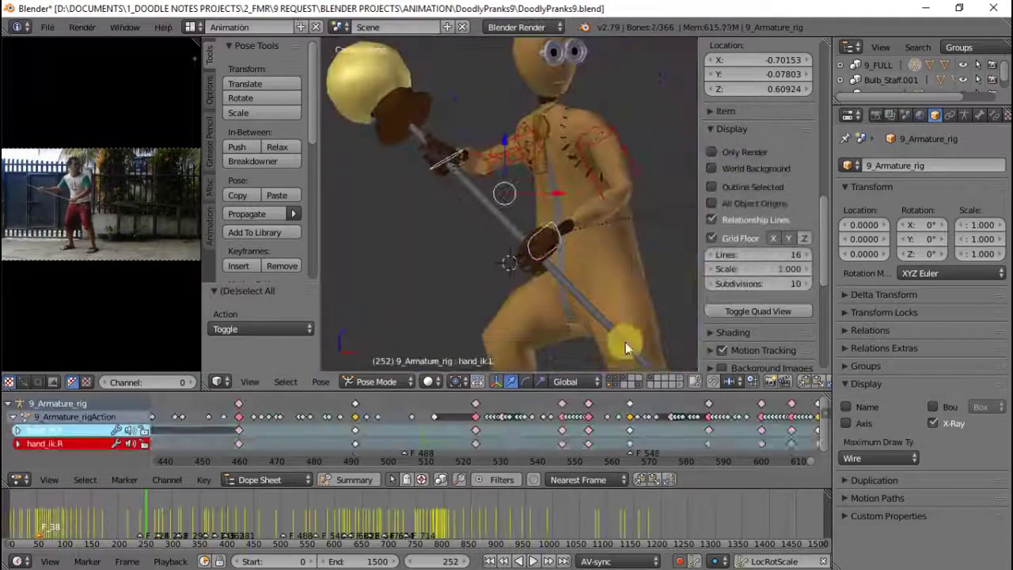
{"action": "key", "text": "shift+s"}
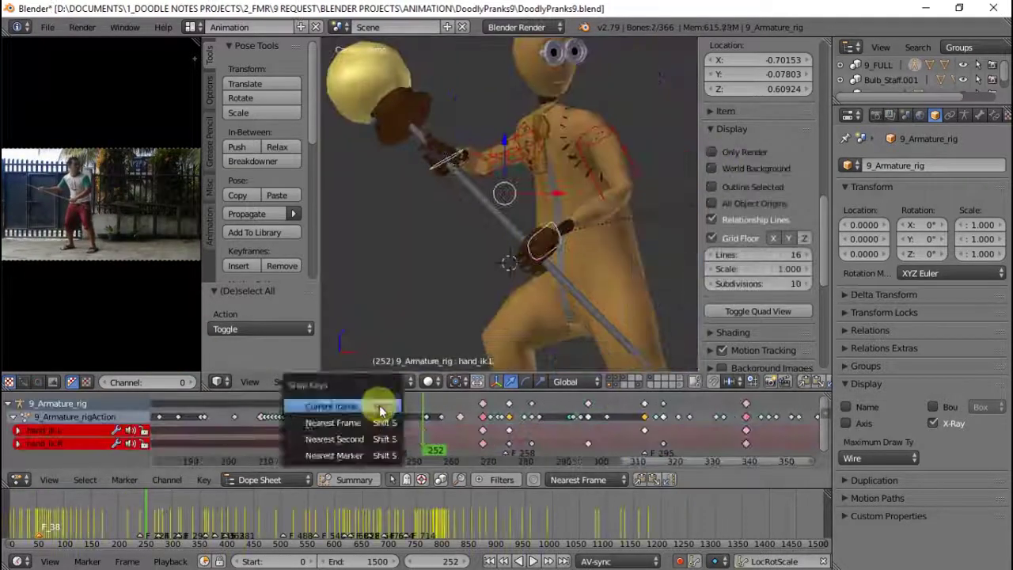
{"action": "left_click", "coordinate": [380, 408]}
- Select the left hand control bone and nudge it along local Y at frame 217
{"action": "left_click_drag", "start_coordinate": [380, 415], "coordinate": [425, 407]}
{"action": "scroll", "coordinate": [507, 237], "scroll_direction": "up", "scroll_amount": 5}
{"action": "left_click", "coordinate": [514, 237]}
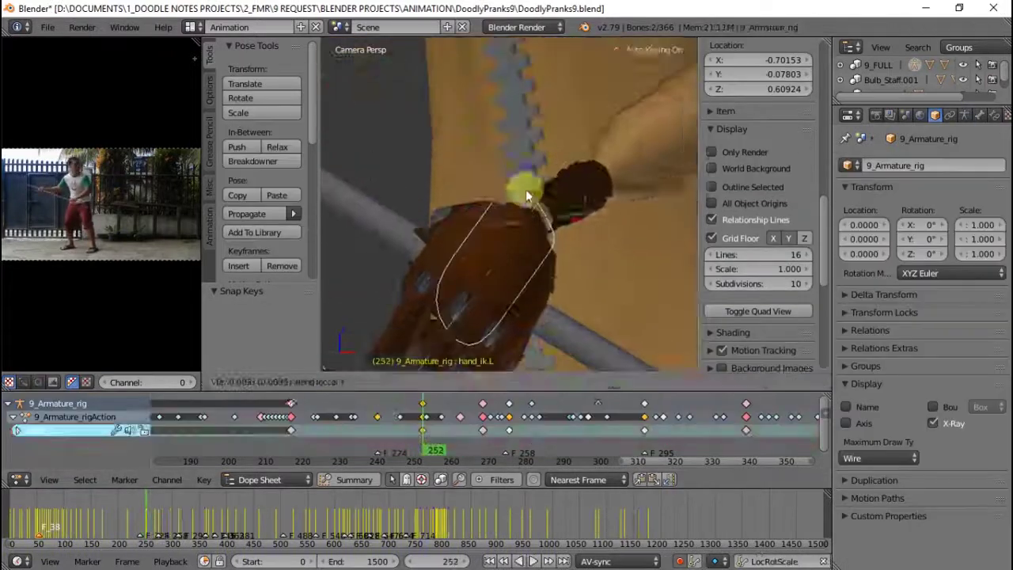
{"action": "middle_click_drag", "start_coordinate": [526, 189], "coordinate": [529, 228]}
{"action": "key", "text": "KP_0"}
{"action": "left_click_drag", "start_coordinate": [395, 414], "coordinate": [304, 414]}
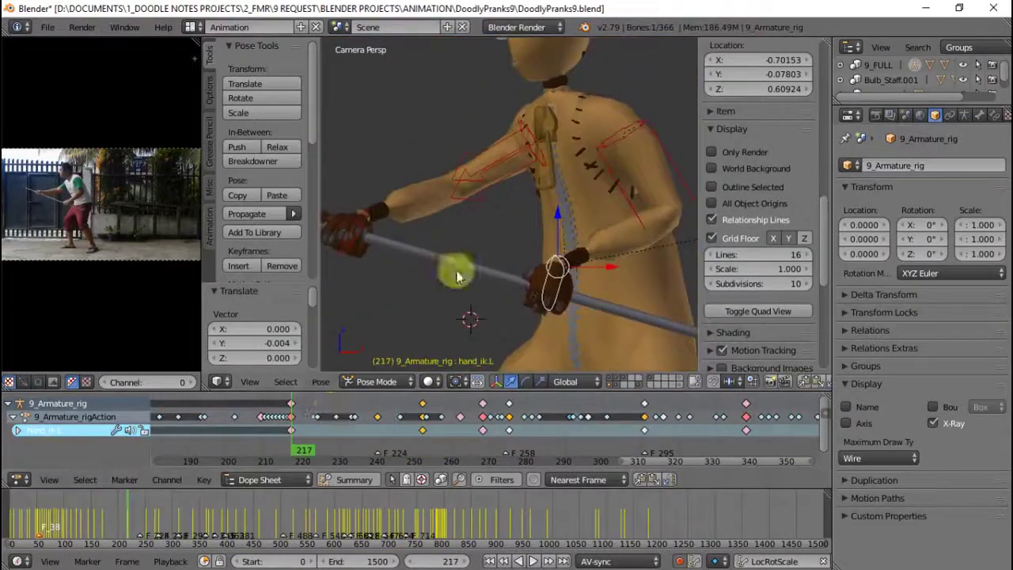
{"action": "scroll", "coordinate": [554, 237], "scroll_direction": "up", "scroll_amount": 3}
{"action": "key", "text": "g"}
{"action": "key", "text": "y"}
{"action": "key", "text": "y"}
{"action": "left_click", "coordinate": [654, 206]}
{"action": "middle_click_drag", "start_coordinate": [654, 207], "coordinate": [596, 214]}
{"action": "scroll", "coordinate": [470, 272], "scroll_direction": "down", "scroll_amount": 4}
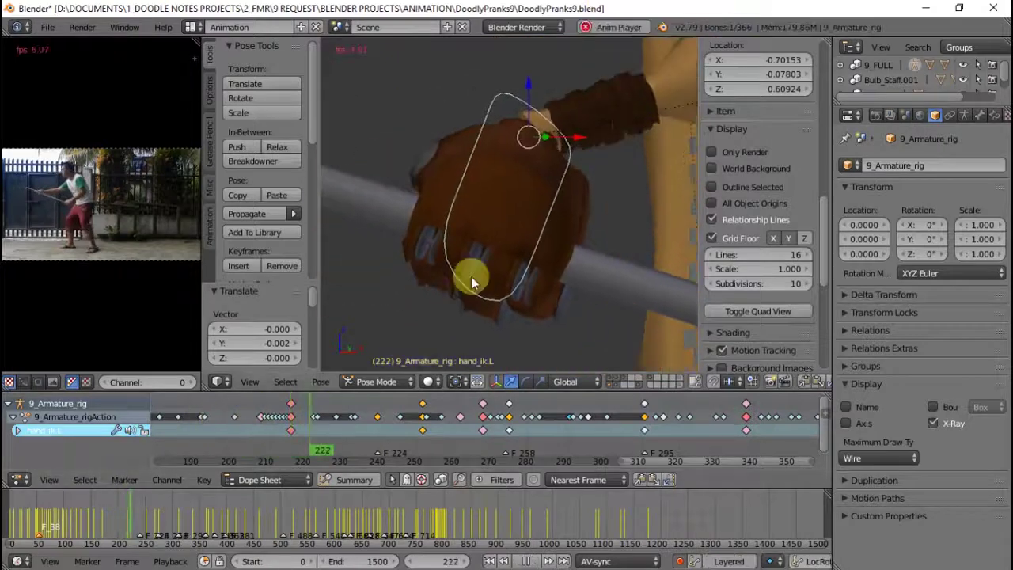
- Scrub ahead to around frame 278 and rotate the right hand control bone
{"action": "left_click_drag", "start_coordinate": [324, 417], "coordinate": [416, 404]}
{"action": "scroll", "coordinate": [459, 235], "scroll_direction": "down", "scroll_amount": 3}
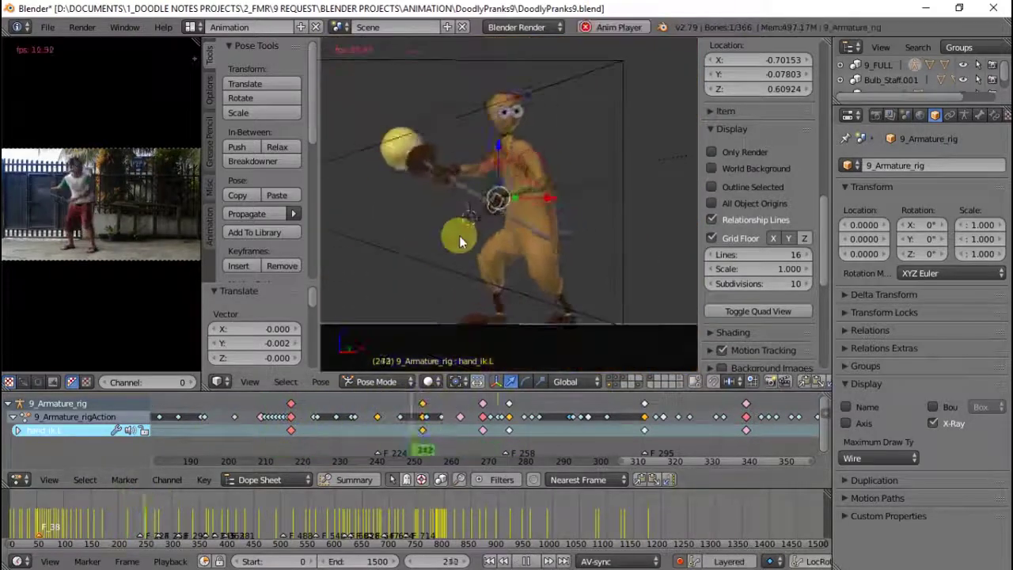
{"action": "left_click", "coordinate": [481, 407]}
{"action": "scroll", "coordinate": [478, 180], "scroll_direction": "up", "scroll_amount": 3}
{"action": "left_click_drag", "start_coordinate": [502, 414], "coordinate": [511, 408]}
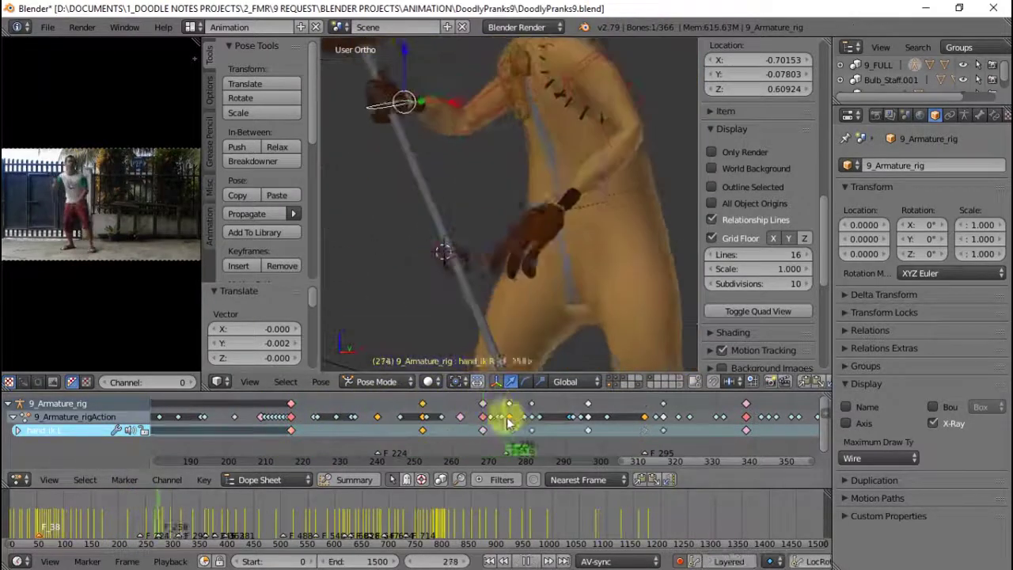
{"action": "left_click", "coordinate": [578, 230]}
{"action": "scroll", "coordinate": [574, 253], "scroll_direction": "down", "scroll_amount": 3}
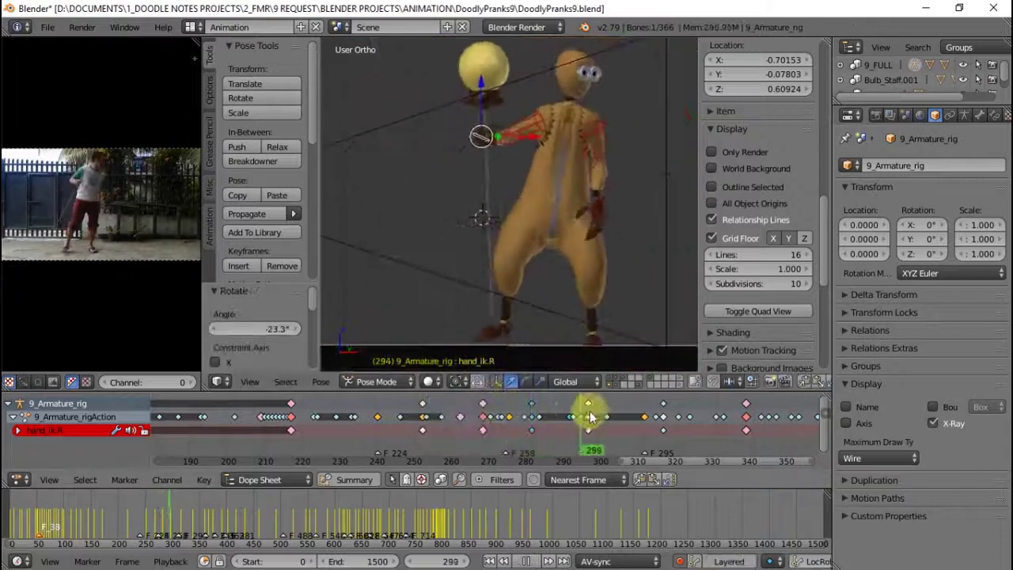
- Re-rotate hand_ik.R at a later frame, then play the animation backwards to review
{"action": "key", "text": "r"}
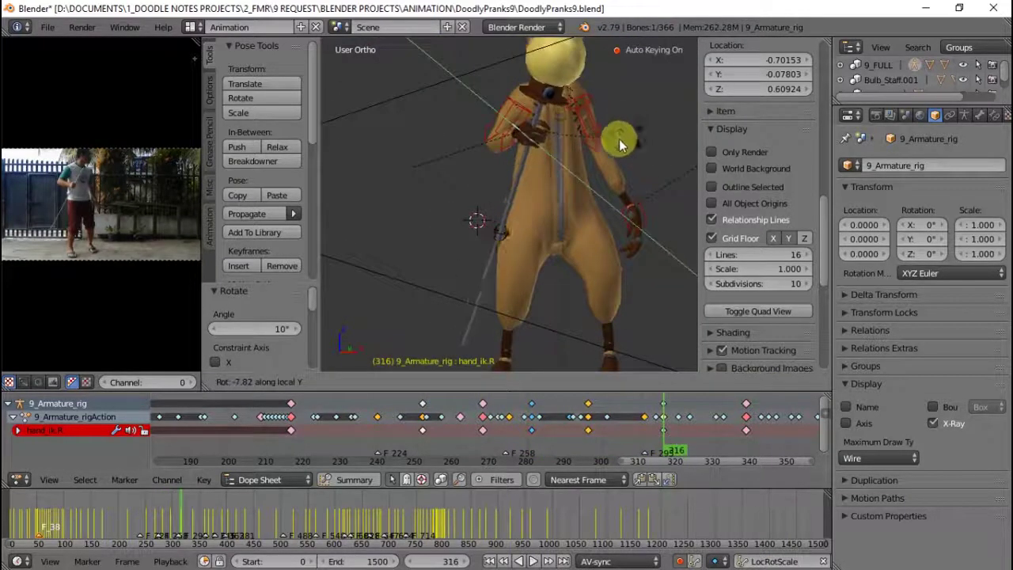
{"action": "left_click", "coordinate": [619, 139]}
{"action": "key", "text": "KP_0"}
{"action": "left_click_drag", "start_coordinate": [592, 427], "coordinate": [763, 425]}
{"action": "key", "text": "shift+alt+a"}
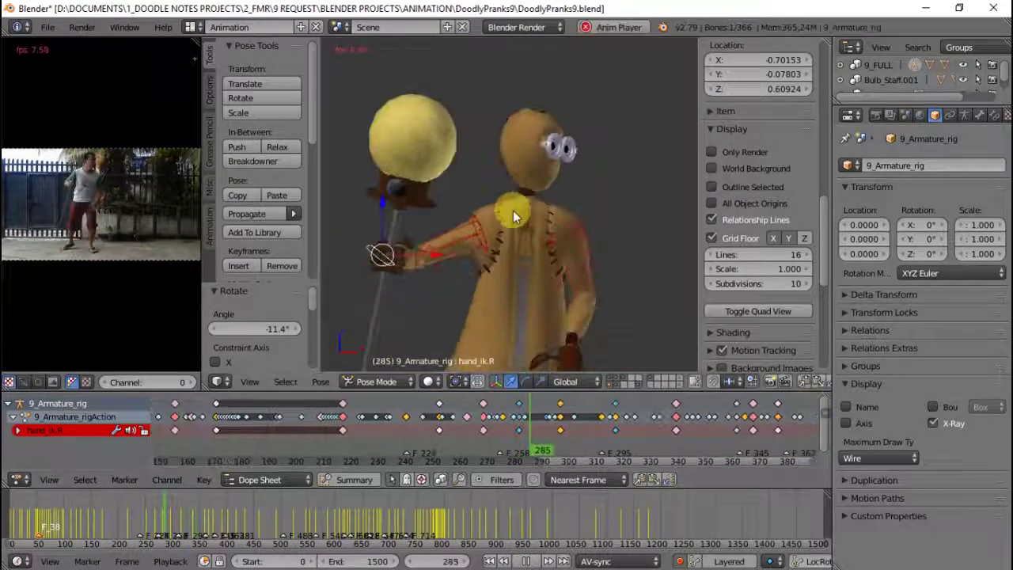
{"action": "key", "text": "a"}
{"action": "key", "text": "shift+alt+a"}
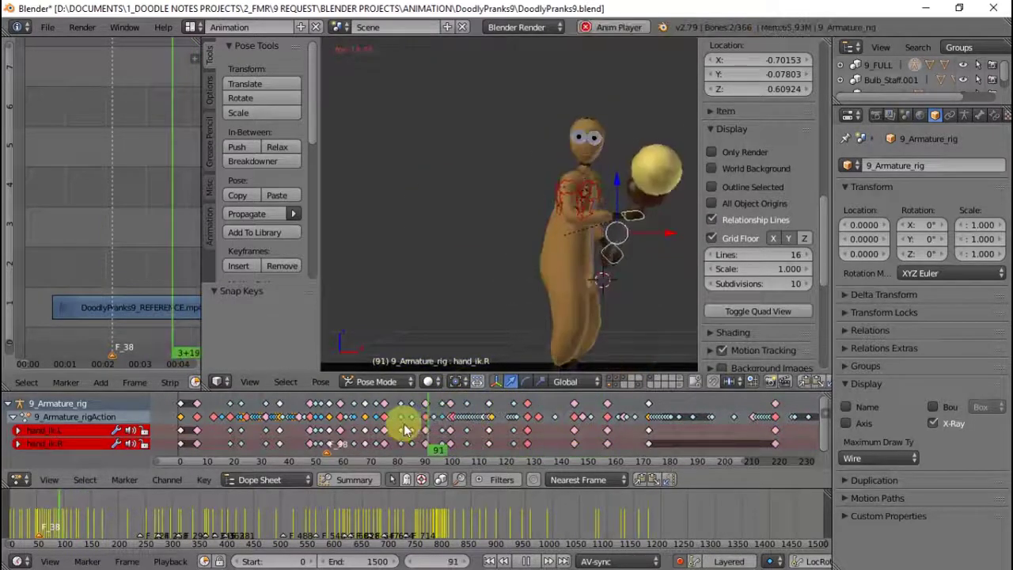
- Nudge hand_ik.L slightly along a local axis and check it in camera playback
{"action": "middle_click_drag", "start_coordinate": [533, 321], "coordinate": [564, 228]}
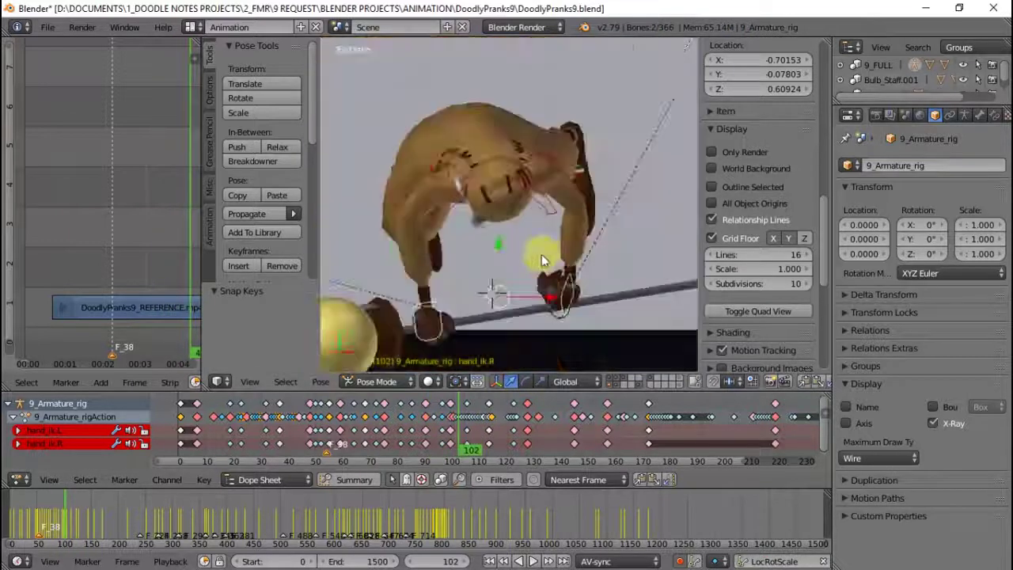
{"action": "key", "text": "g"}
{"action": "key", "text": "z"}
{"action": "left_click", "coordinate": [587, 208]}
{"action": "key", "text": "alt+a"}
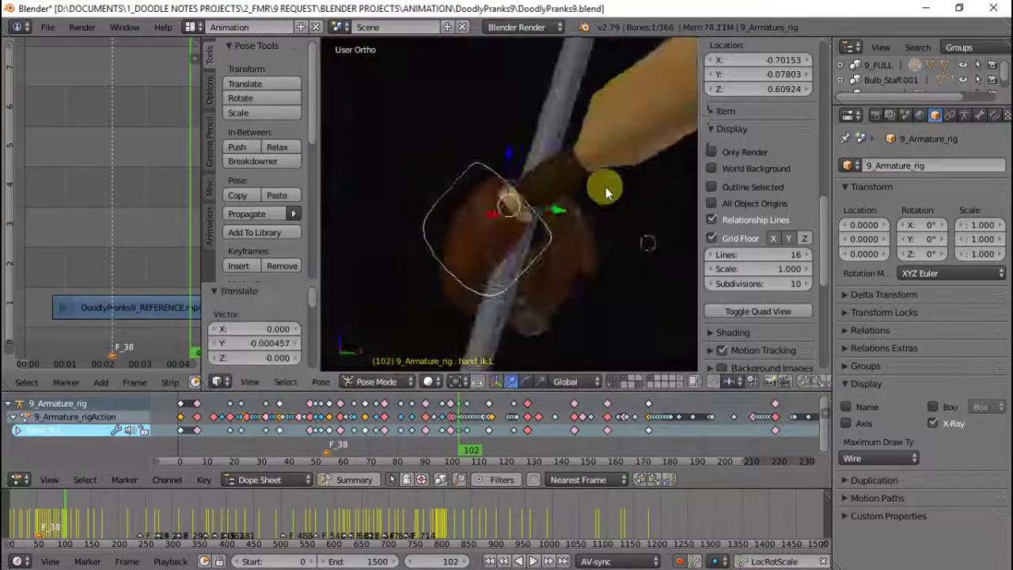
{"action": "key", "text": "KP_0"}
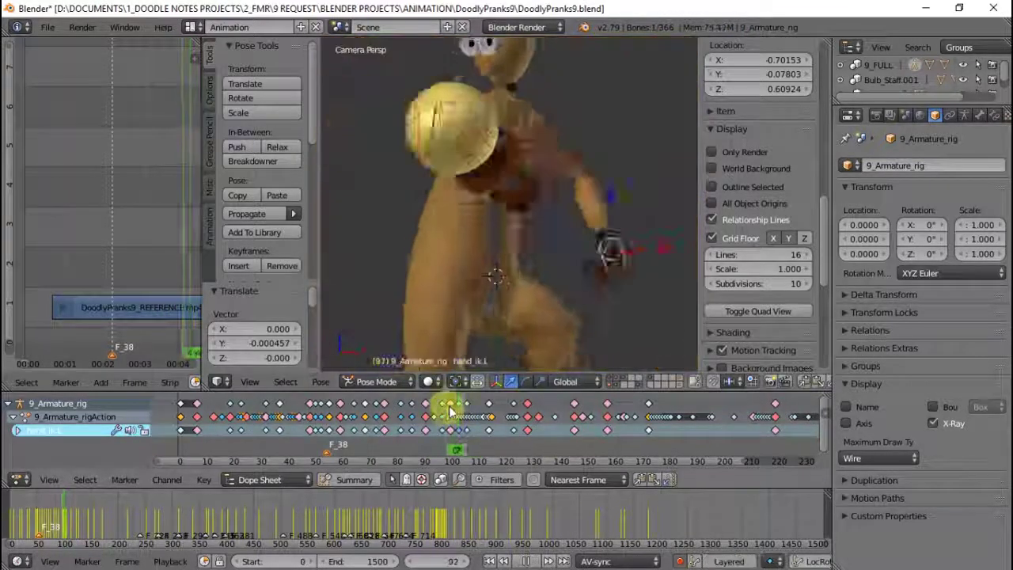
{"action": "key", "text": "alt+a"}
- Make a second small local-axis move on hand_ik.L and replay to frame 122
{"action": "scroll", "coordinate": [546, 252], "scroll_direction": "up", "scroll_amount": 5}
{"action": "key", "text": "g"}
{"action": "key", "text": "y"}
{"action": "key", "text": "y"}
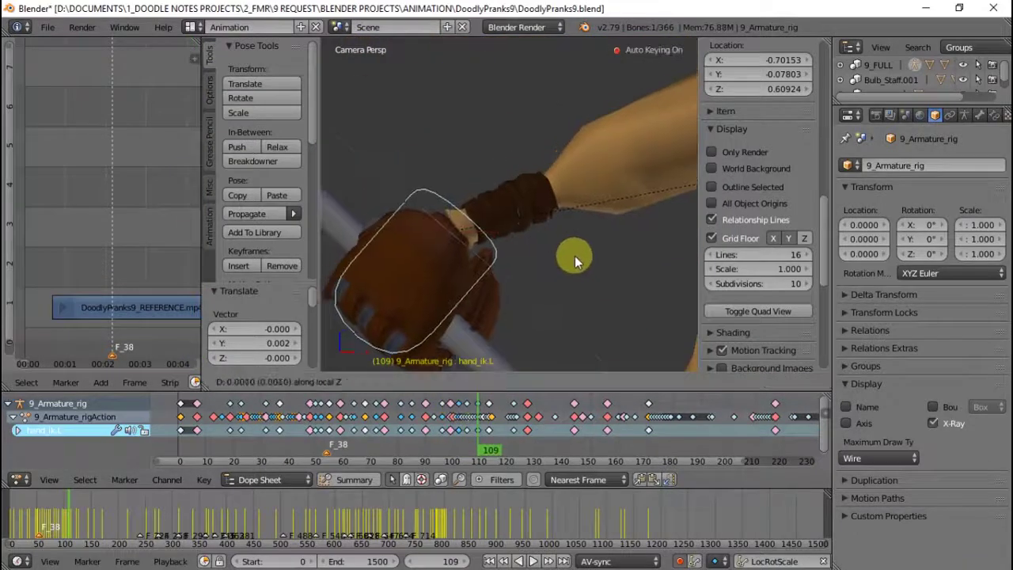
{"action": "left_click", "coordinate": [540, 256]}
{"action": "mouse_move", "coordinate": [540, 255]}
{"action": "middle_mouse_down"}
{"action": "mouse_move", "coordinate": [455, 217]}
{"action": "mouse_move", "coordinate": [481, 199]}
{"action": "middle_mouse_up"}
{"action": "key", "text": "alt+a"}
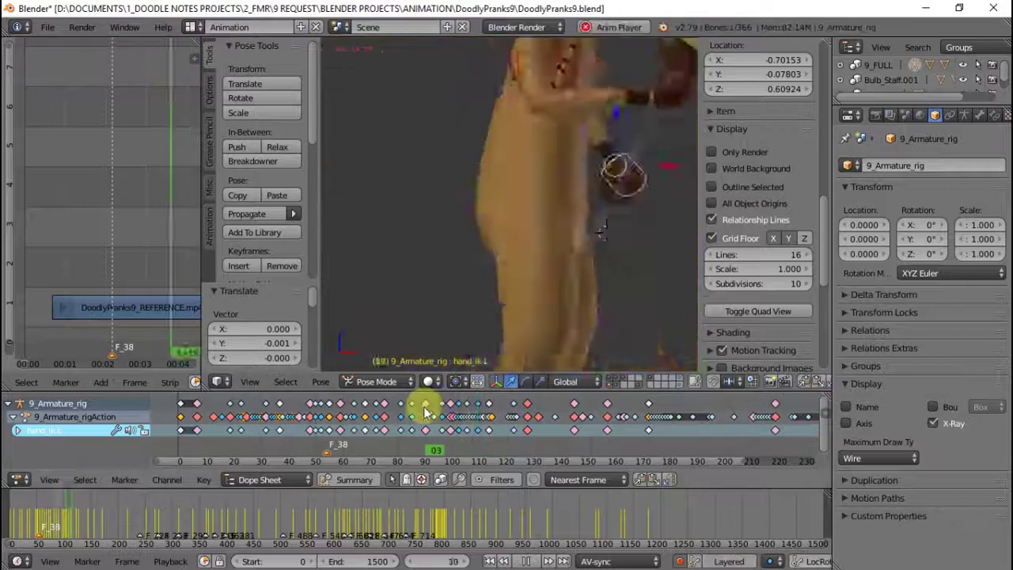
{"action": "key", "text": "alt+a"}
- Centre on the left hand and compare its grip at frames 117 and 137
{"action": "key", "text": "KP_Decimal"}
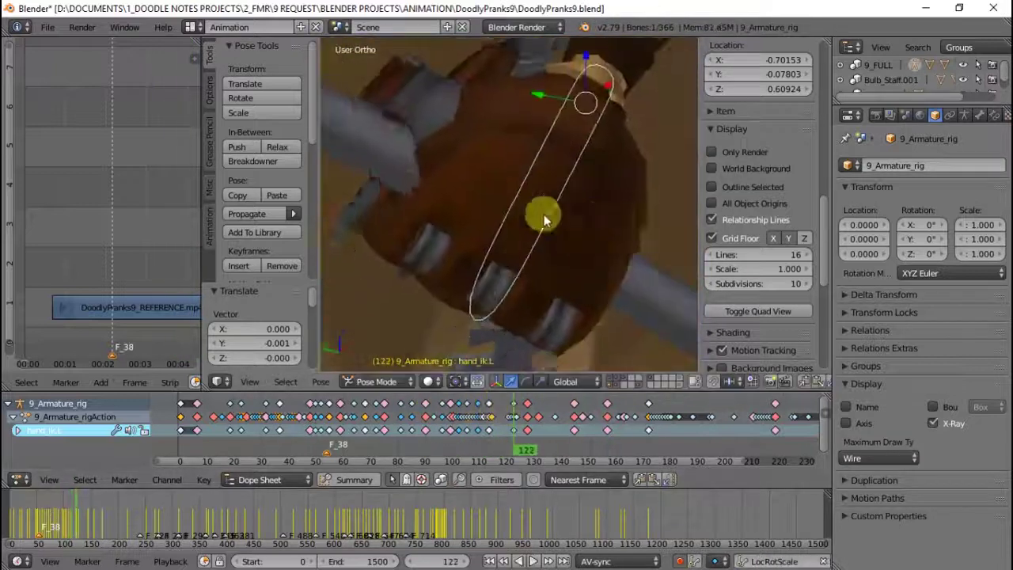
{"action": "mouse_move", "coordinate": [545, 220]}
{"action": "middle_mouse_down"}
{"action": "mouse_move", "coordinate": [639, 220]}
{"action": "mouse_move", "coordinate": [507, 149]}
{"action": "mouse_move", "coordinate": [633, 235]}
{"action": "mouse_move", "coordinate": [641, 277]}
{"action": "mouse_move", "coordinate": [531, 264]}
{"action": "mouse_move", "coordinate": [451, 208]}
{"action": "mouse_move", "coordinate": [588, 169]}
{"action": "mouse_move", "coordinate": [608, 181]}
{"action": "mouse_move", "coordinate": [583, 214]}
{"action": "mouse_move", "coordinate": [593, 173]}
{"action": "middle_mouse_up"}
{"action": "left_click", "coordinate": [500, 412]}
{"action": "key", "text": "KP_0"}
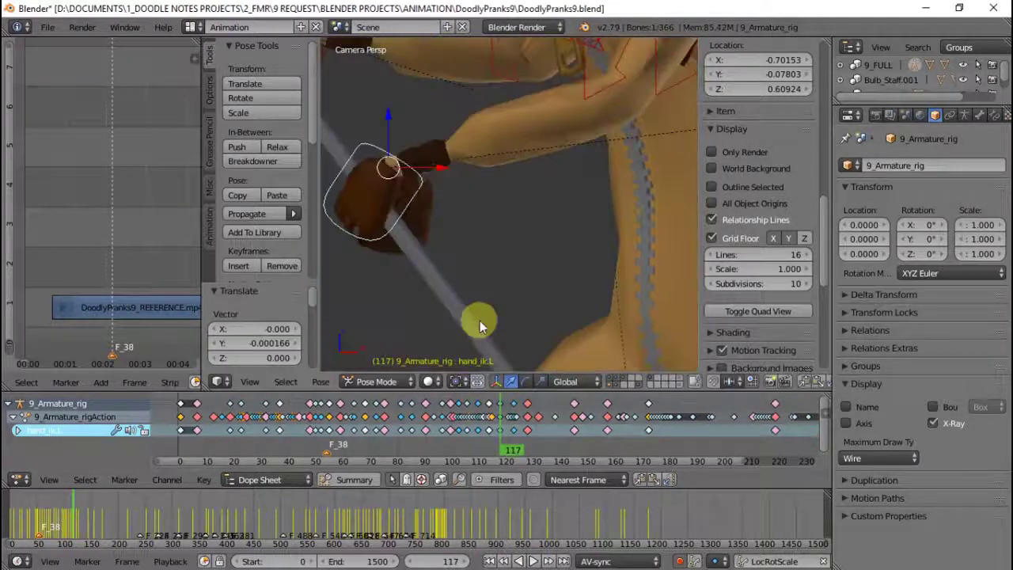
{"action": "left_click_drag", "start_coordinate": [425, 412], "coordinate": [555, 414]}
- Step back to frame 127, inspecting the hand from close orbits and the camera
{"action": "mouse_move", "coordinate": [506, 261]}
{"action": "middle_mouse_down"}
{"action": "mouse_move", "coordinate": [491, 245]}
{"action": "mouse_move", "coordinate": [554, 243]}
{"action": "mouse_move", "coordinate": [515, 226]}
{"action": "mouse_move", "coordinate": [610, 181]}
{"action": "middle_mouse_up"}
{"action": "key", "text": "KP_0"}
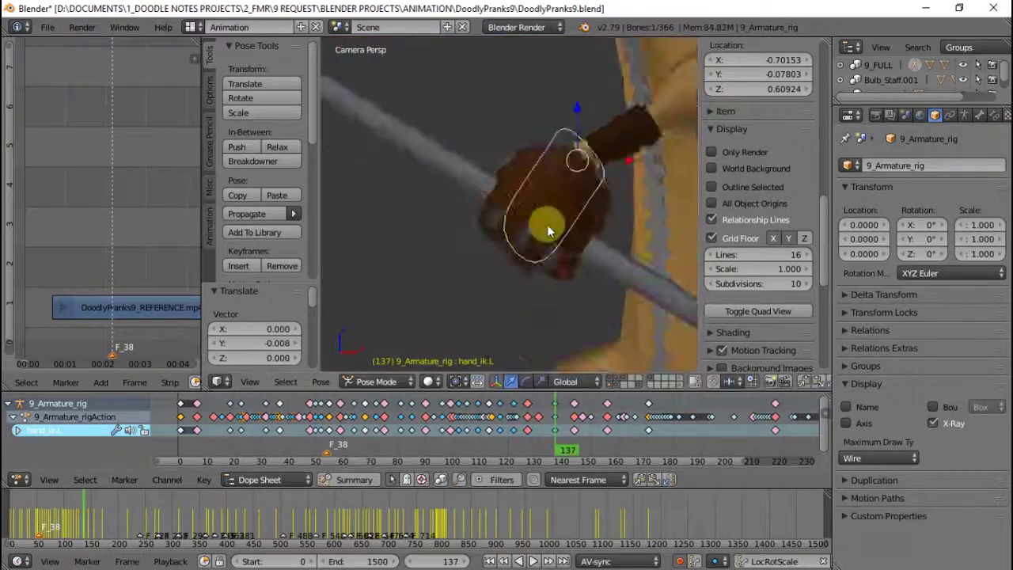
{"action": "key", "text": "Left"}
{"action": "key", "text": "Left"}
{"action": "key", "text": "Left"}
{"action": "mouse_move", "coordinate": [547, 224]}
{"action": "middle_mouse_down"}
{"action": "mouse_move", "coordinate": [594, 220]}
{"action": "mouse_move", "coordinate": [572, 248]}
{"action": "mouse_move", "coordinate": [600, 201]}
{"action": "mouse_move", "coordinate": [583, 210]}
{"action": "middle_mouse_up"}
{"action": "key", "text": "KP_0"}
{"action": "key", "text": "Left"}
{"action": "key", "text": "Left"}
{"action": "key", "text": "Left"}
{"action": "middle_click_drag", "start_coordinate": [538, 238], "coordinate": [517, 221]}
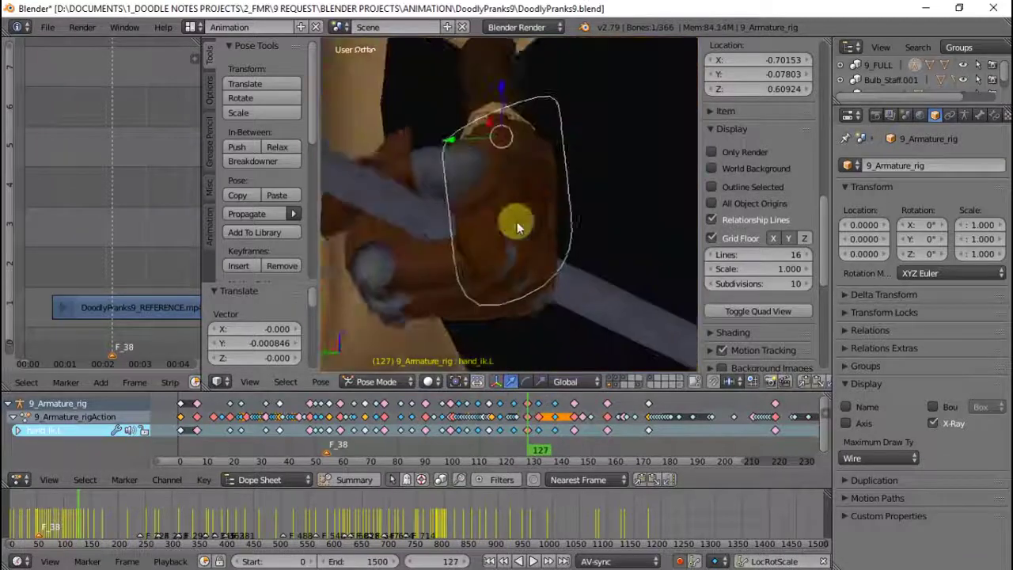
{"action": "key", "text": "alt+a"}
{"action": "key", "text": "KP_0"}
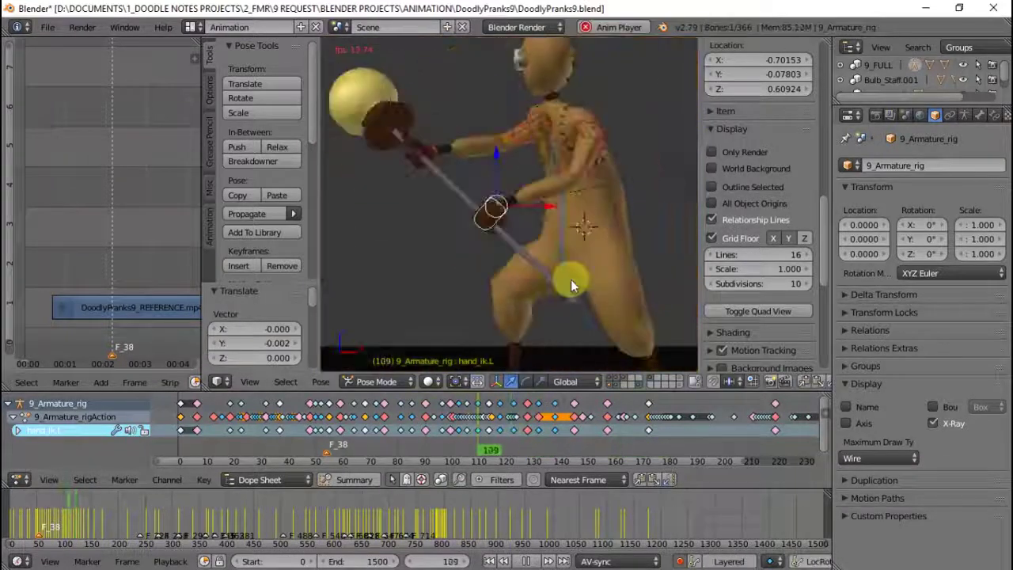
- At frame 240, adjust hand_ik.L with a local-axis rotation and review playback
{"action": "key", "text": "alt+a"}
{"action": "middle_click_drag", "start_coordinate": [482, 233], "coordinate": [624, 242]}
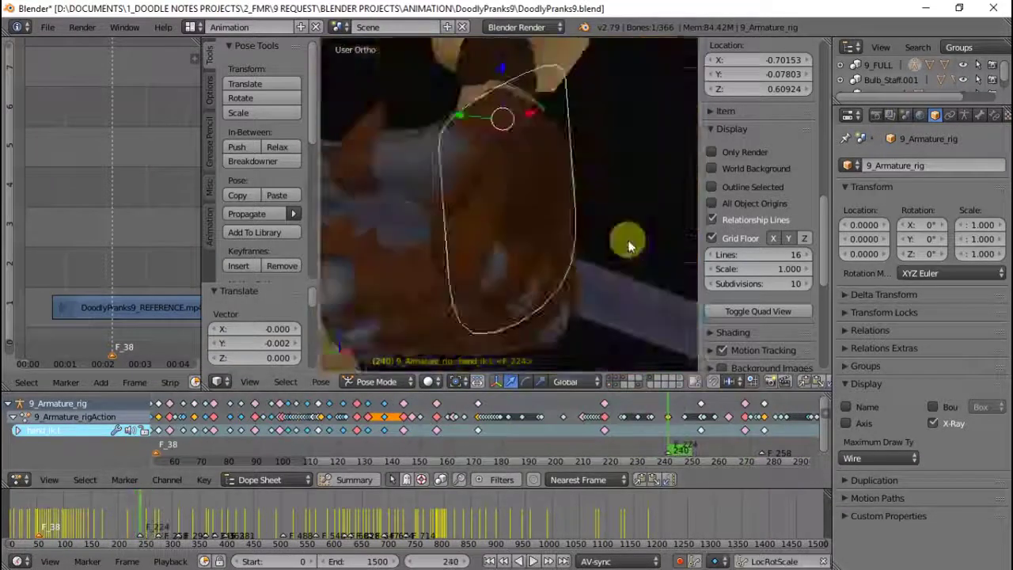
{"action": "key", "text": "r"}
{"action": "key", "text": "y"}
{"action": "key", "text": "y"}
{"action": "key", "text": "Escape"}
{"action": "mouse_move", "coordinate": [671, 89]}
{"action": "middle_mouse_down"}
{"action": "mouse_move", "coordinate": [542, 176]}
{"action": "mouse_move", "coordinate": [581, 102]}
{"action": "mouse_move", "coordinate": [464, 120]}
{"action": "mouse_move", "coordinate": [593, 171]}
{"action": "mouse_move", "coordinate": [617, 146]}
{"action": "mouse_move", "coordinate": [606, 190]}
{"action": "mouse_move", "coordinate": [389, 143]}
{"action": "mouse_move", "coordinate": [538, 156]}
{"action": "mouse_move", "coordinate": [562, 195]}
{"action": "mouse_move", "coordinate": [589, 168]}
{"action": "mouse_move", "coordinate": [546, 181]}
{"action": "mouse_move", "coordinate": [835, 140]}
{"action": "middle_mouse_up"}
{"action": "key", "text": "KP_0"}
{"action": "key", "text": "alt+shift+a"}
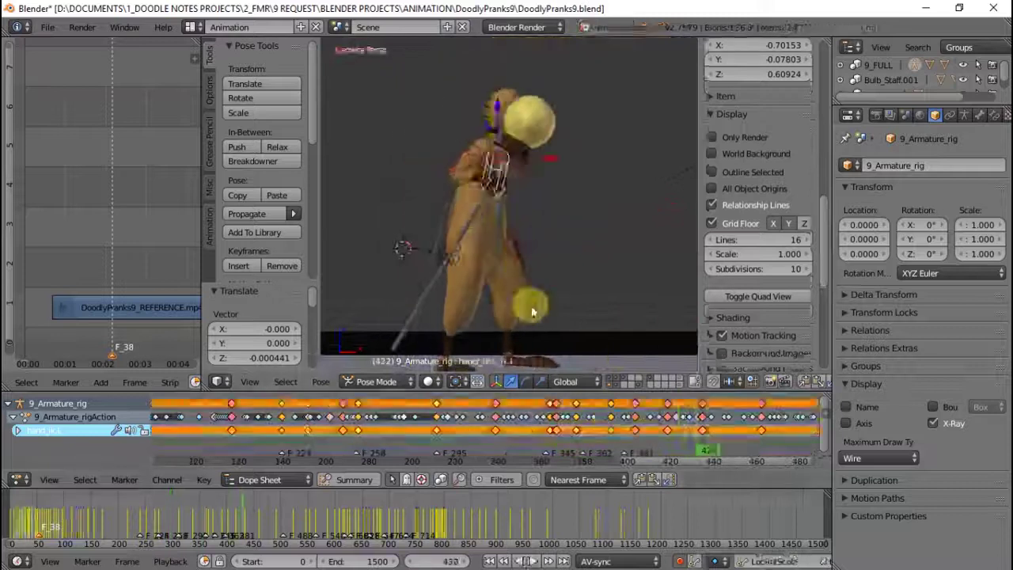
- Stop playback at frame 533 and select the left hand IK bone
{"action": "key", "text": "alt+a"}
{"action": "scroll", "coordinate": [606, 264], "scroll_direction": "up", "scroll_amount": 5}
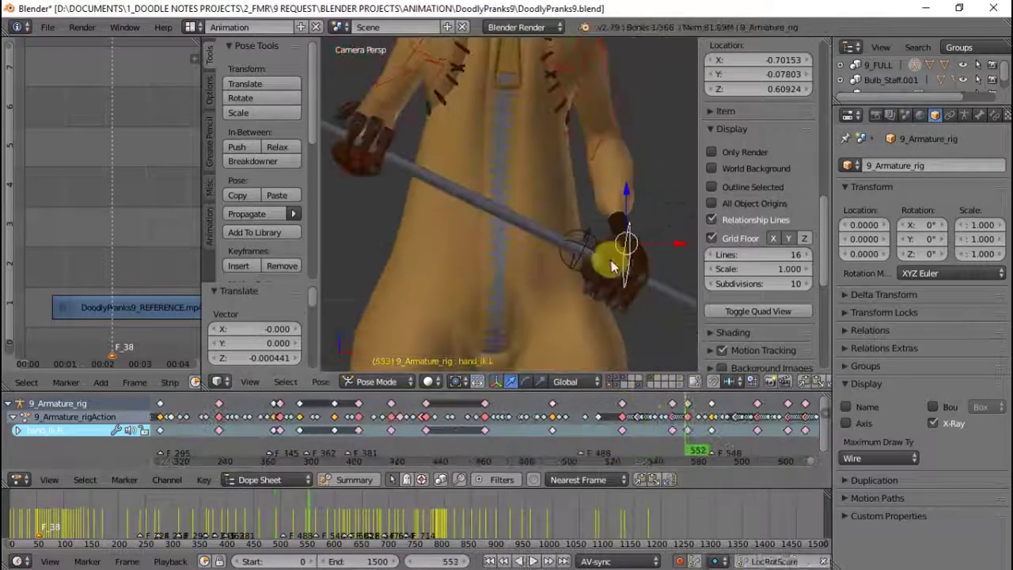
{"action": "scroll", "coordinate": [536, 264], "scroll_direction": "up", "scroll_amount": 3}
{"action": "right_click", "coordinate": [535, 264]}
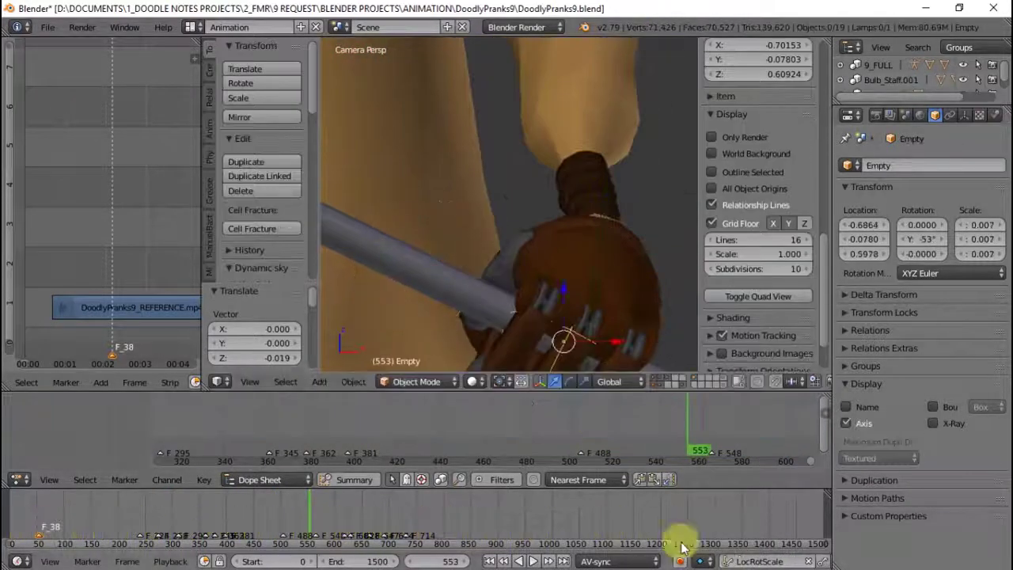
{"action": "right_click", "coordinate": [635, 306]}
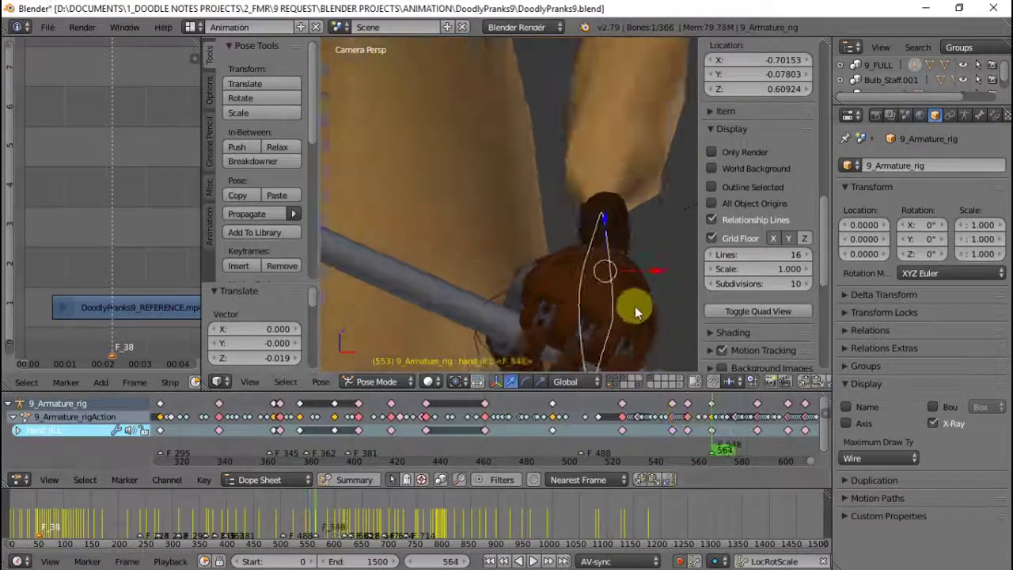
{"action": "mouse_move", "coordinate": [635, 307]}
{"action": "middle_mouse_down"}
{"action": "mouse_move", "coordinate": [531, 139]}
{"action": "mouse_move", "coordinate": [492, 141]}
{"action": "mouse_move", "coordinate": [568, 141]}
{"action": "mouse_move", "coordinate": [562, 177]}
{"action": "middle_mouse_up"}
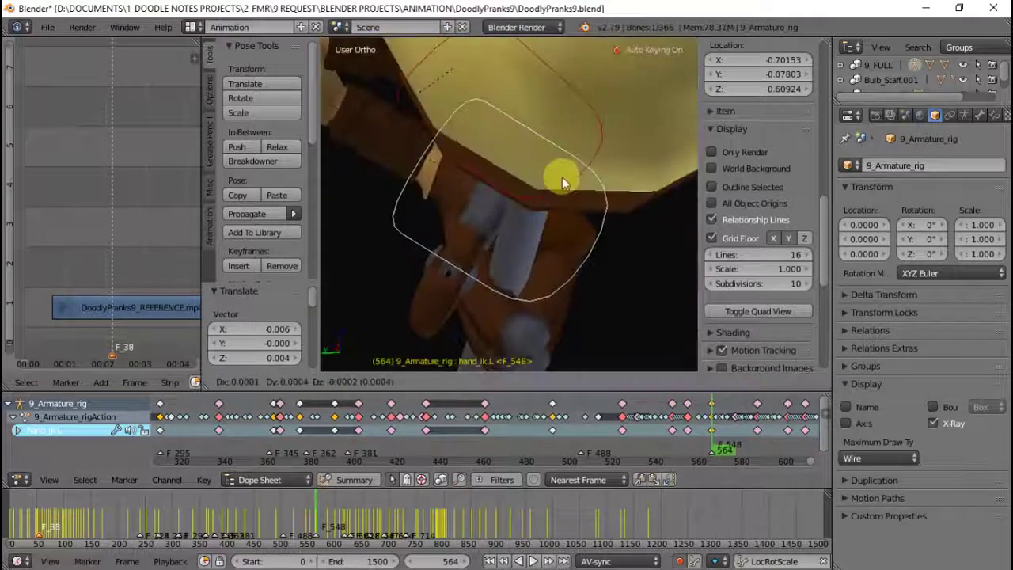
- Step back a few frames, nudge hand_ik.L onto the staff and keyframe it
{"action": "key", "text": "Left"}
{"action": "key", "text": "Left"}
{"action": "key", "text": "Left"}
{"action": "middle_click_drag", "start_coordinate": [536, 246], "coordinate": [467, 229]}
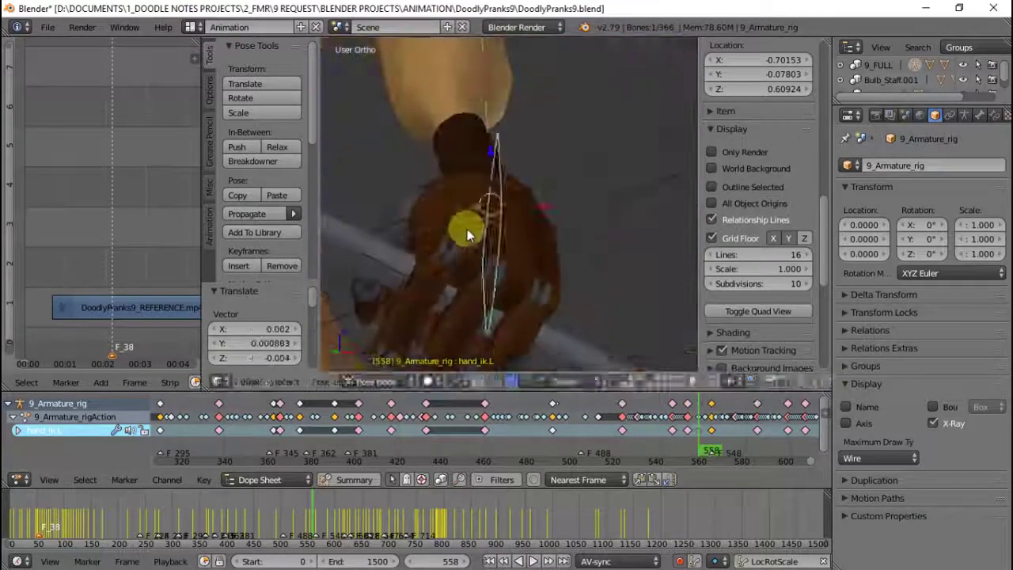
{"action": "left_click", "coordinate": [548, 236]}
{"action": "mouse_move", "coordinate": [548, 235]}
{"action": "middle_mouse_down"}
{"action": "mouse_move", "coordinate": [482, 245]}
{"action": "mouse_move", "coordinate": [640, 264]}
{"action": "mouse_move", "coordinate": [579, 228]}
{"action": "mouse_move", "coordinate": [601, 258]}
{"action": "mouse_move", "coordinate": [674, 192]}
{"action": "middle_mouse_up"}
{"action": "key", "text": "i"}
- Play back and check the grip through the camera around frames 570–578
{"action": "key", "text": "alt+a"}
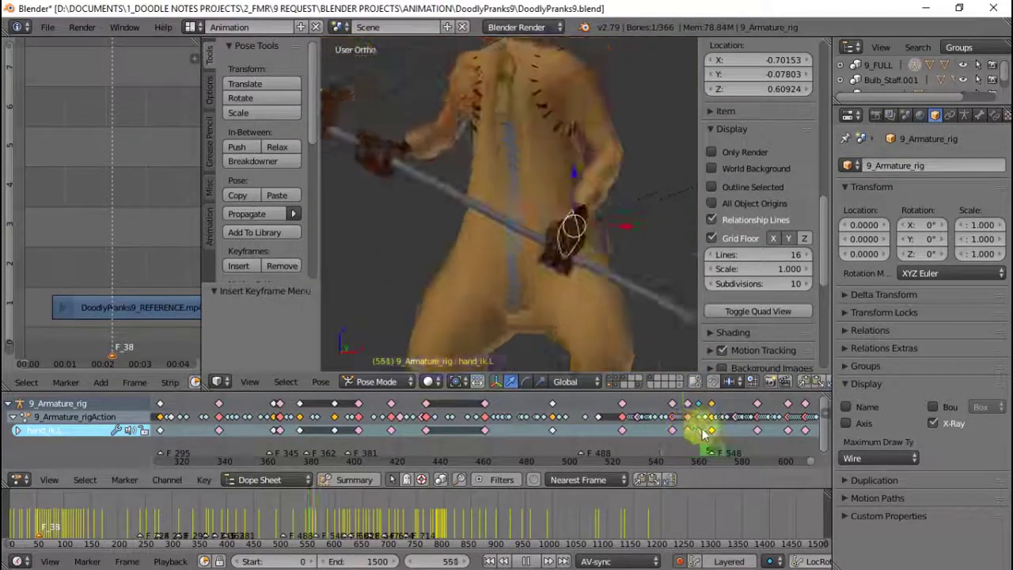
{"action": "left_click_drag", "start_coordinate": [649, 419], "coordinate": [737, 421]}
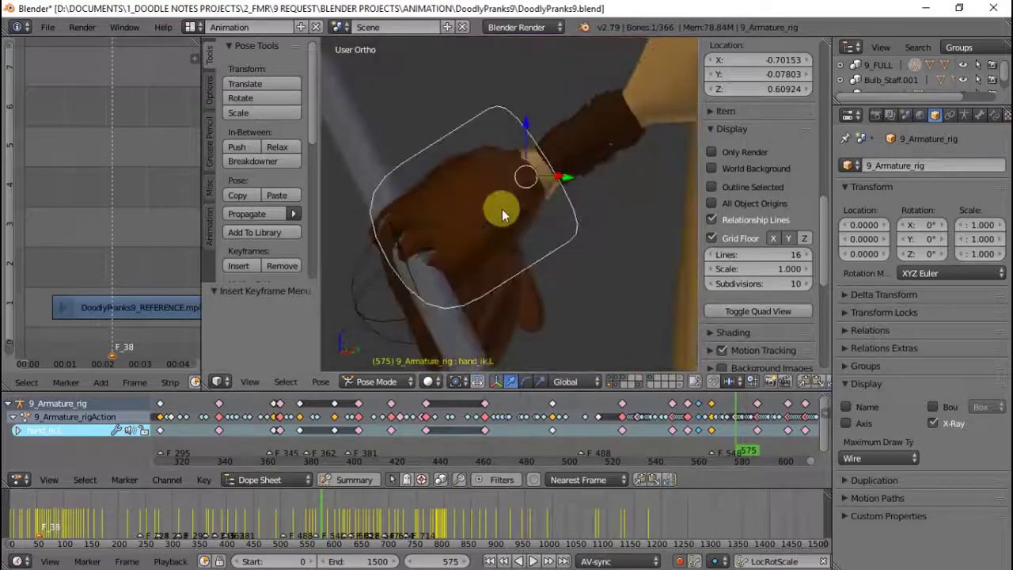
{"action": "mouse_move", "coordinate": [602, 258]}
{"action": "middle_mouse_down"}
{"action": "mouse_move", "coordinate": [460, 245]}
{"action": "mouse_move", "coordinate": [657, 220]}
{"action": "mouse_move", "coordinate": [477, 151]}
{"action": "mouse_move", "coordinate": [545, 271]}
{"action": "mouse_move", "coordinate": [386, 211]}
{"action": "mouse_move", "coordinate": [267, 261]}
{"action": "mouse_move", "coordinate": [335, 163]}
{"action": "middle_mouse_up"}
{"action": "key", "text": "KP_0"}
{"action": "left_click", "coordinate": [720, 414]}
{"action": "key", "text": "KP_0"}
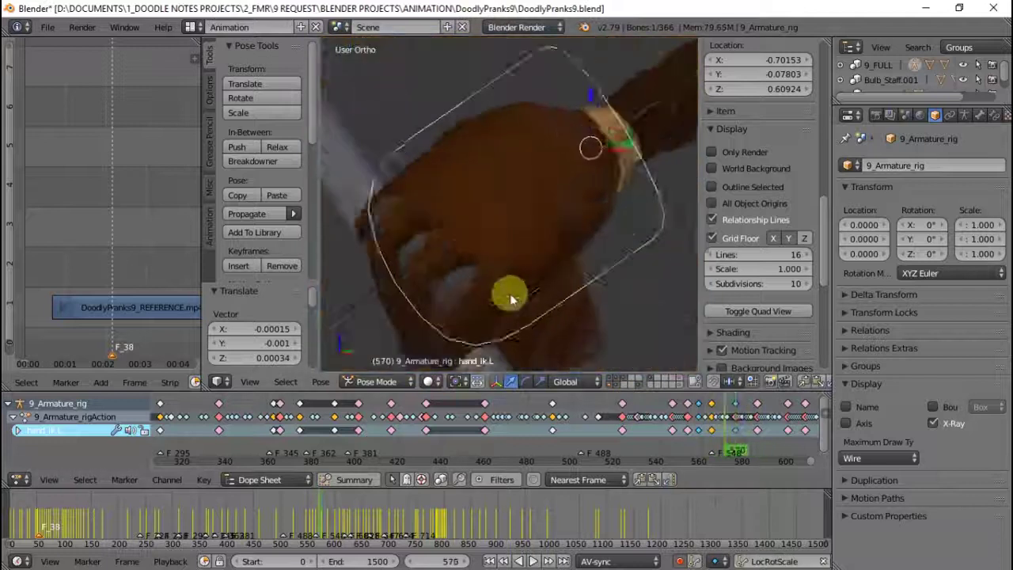
- Nudge the left hand IK bone again and review the motion up to frame 600
{"action": "mouse_move", "coordinate": [509, 290]}
{"action": "middle_mouse_down"}
{"action": "mouse_move", "coordinate": [407, 220]}
{"action": "mouse_move", "coordinate": [475, 261]}
{"action": "middle_mouse_up"}
{"action": "left_click_drag", "start_coordinate": [719, 423], "coordinate": [764, 431]}
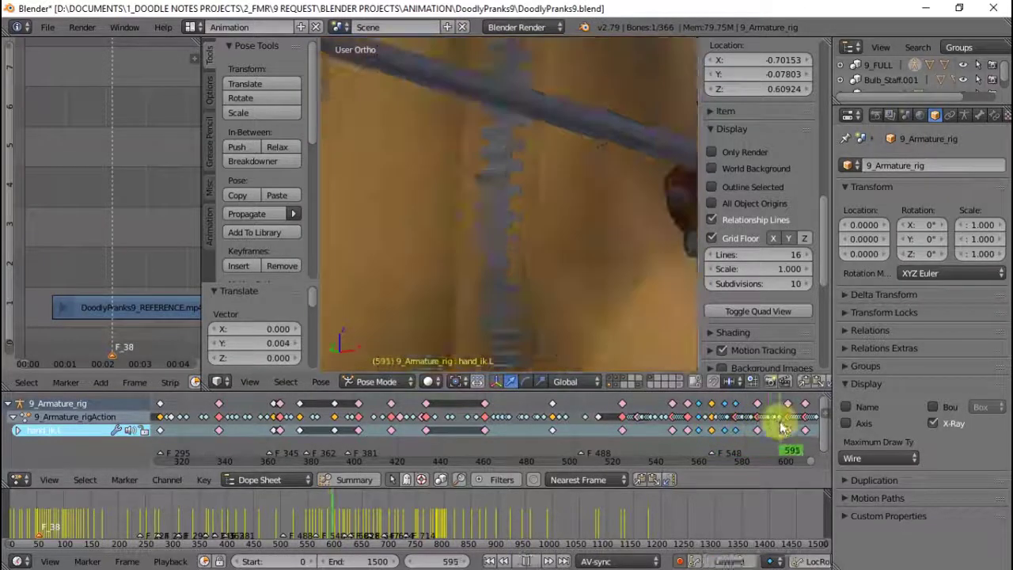
{"action": "key", "text": "alt+a"}
{"action": "mouse_move", "coordinate": [581, 175]}
{"action": "middle_mouse_down"}
{"action": "mouse_move", "coordinate": [606, 140]}
{"action": "mouse_move", "coordinate": [567, 181]}
{"action": "mouse_move", "coordinate": [575, 158]}
{"action": "mouse_move", "coordinate": [440, 230]}
{"action": "mouse_move", "coordinate": [606, 277]}
{"action": "mouse_move", "coordinate": [633, 159]}
{"action": "mouse_move", "coordinate": [475, 125]}
{"action": "mouse_move", "coordinate": [645, 170]}
{"action": "mouse_move", "coordinate": [572, 219]}
{"action": "mouse_move", "coordinate": [642, 186]}
{"action": "mouse_move", "coordinate": [606, 323]}
{"action": "middle_mouse_up"}
{"action": "key", "text": "Left"}
{"action": "key", "text": "Left"}
{"action": "key", "text": "Left"}
{"action": "key", "text": "KP_0"}
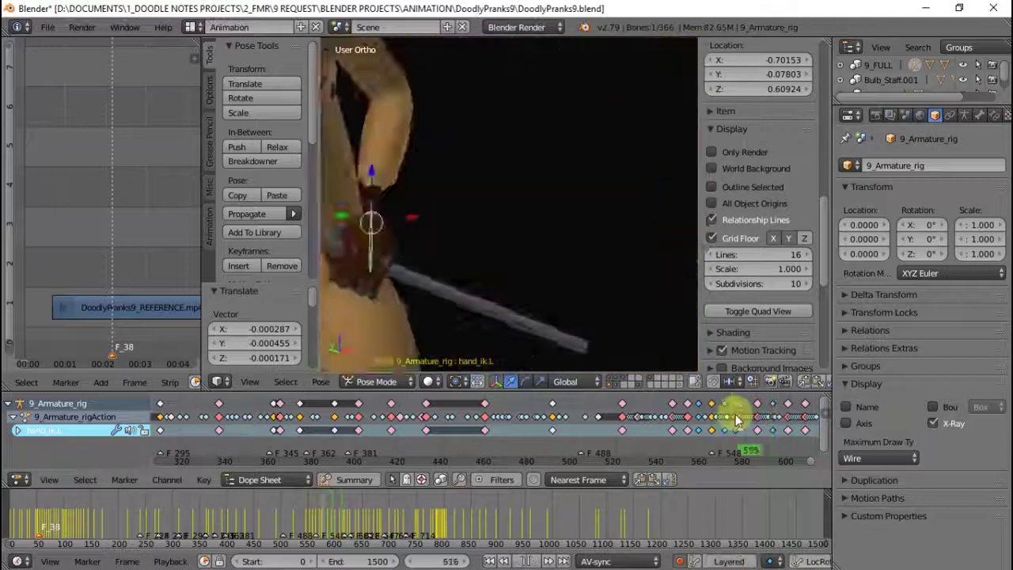
{"action": "left_click_drag", "start_coordinate": [735, 407], "coordinate": [802, 414]}
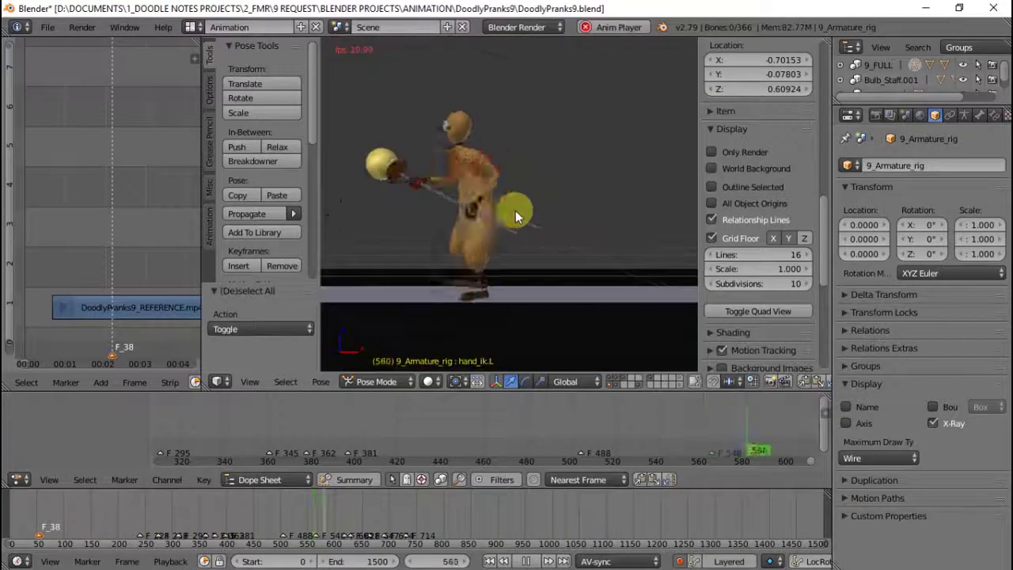
- Scrub back to frames 272–335 and rotate the left hand IK bone from the side view
{"action": "left_click_drag", "start_coordinate": [235, 511], "coordinate": [159, 522]}
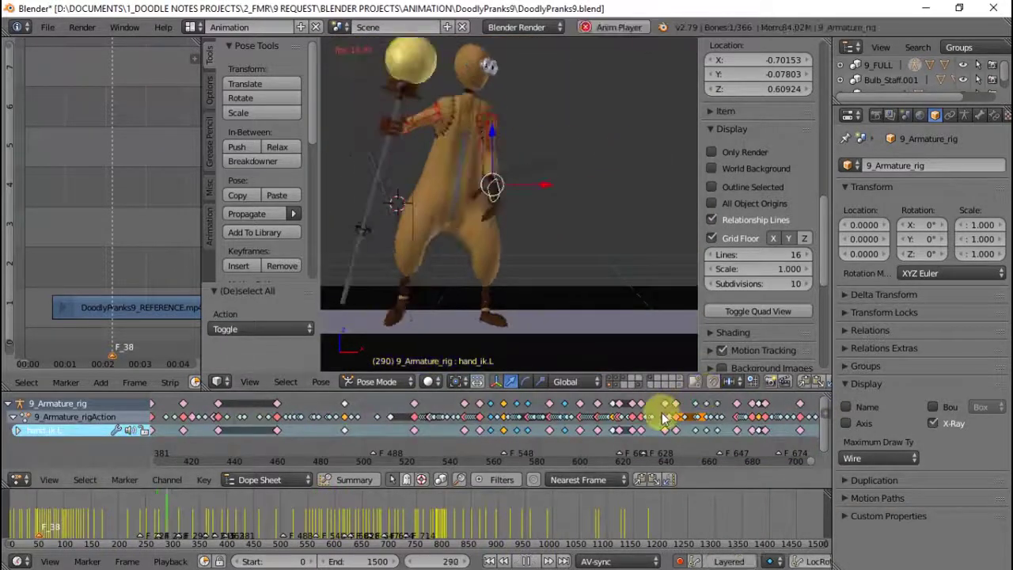
{"action": "mouse_move", "coordinate": [663, 418]}
{"action": "left_mouse_down"}
{"action": "mouse_move", "coordinate": [639, 407]}
{"action": "mouse_move", "coordinate": [335, 468]}
{"action": "mouse_move", "coordinate": [239, 442]}
{"action": "left_mouse_up"}
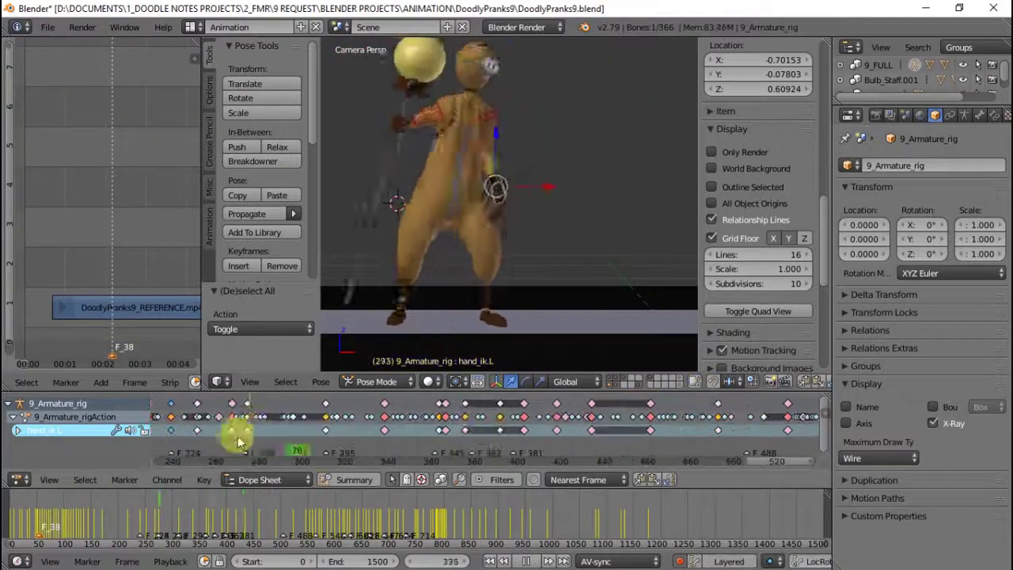
{"action": "key", "text": "KP_3"}
{"action": "key", "text": "KP_Decimal"}
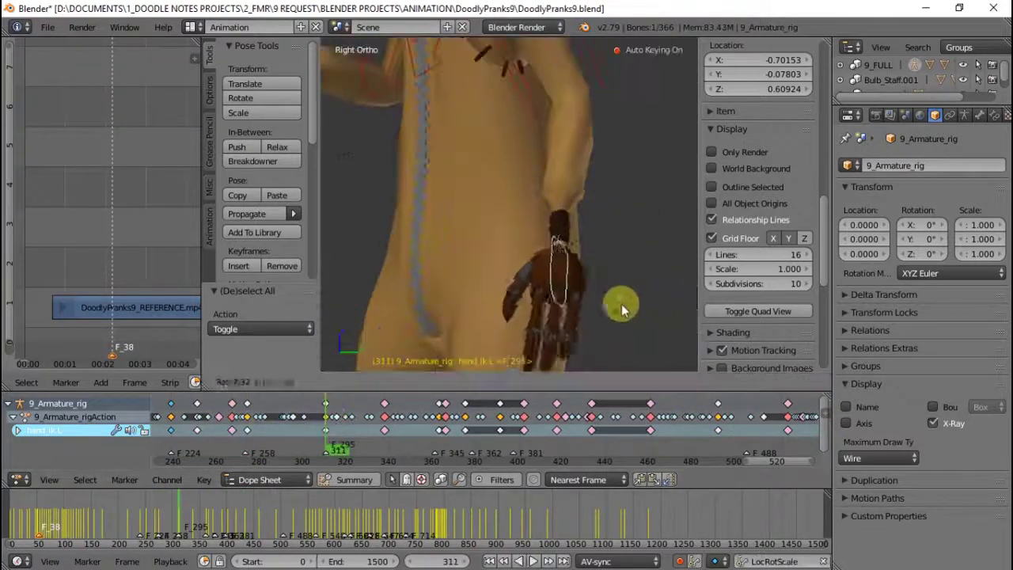
{"action": "key", "text": "r"}
{"action": "key", "text": "r"}
{"action": "left_click", "coordinate": [622, 304]}
{"action": "left_click", "coordinate": [356, 426]}
- Reposition the left hand IK bone from the front view near frame 308
{"action": "key", "text": "KP_1"}
{"action": "key", "text": "g"}
{"action": "left_click", "coordinate": [477, 304]}
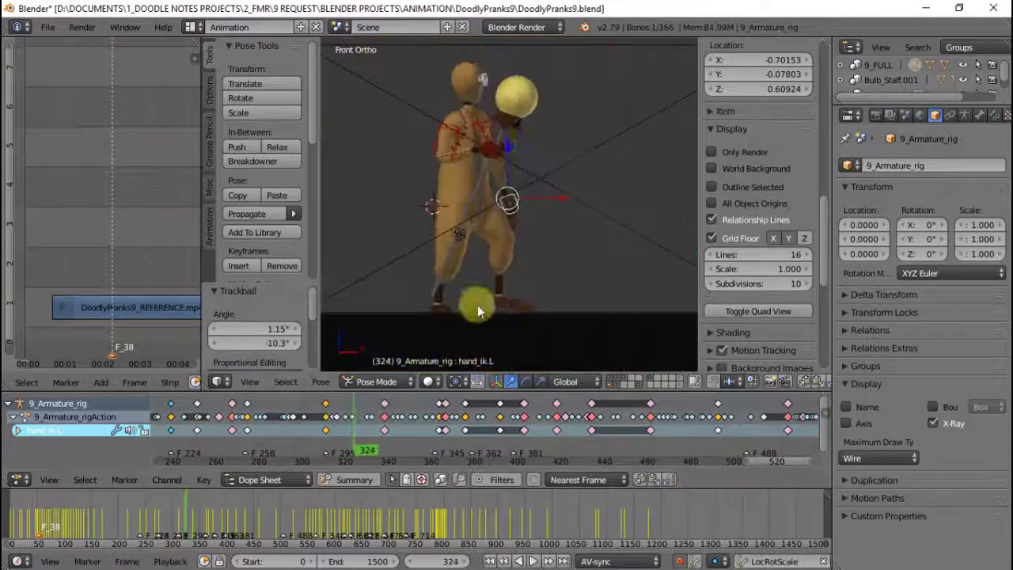
{"action": "left_click", "coordinate": [339, 424]}
{"action": "left_click_drag", "start_coordinate": [337, 415], "coordinate": [299, 407]}
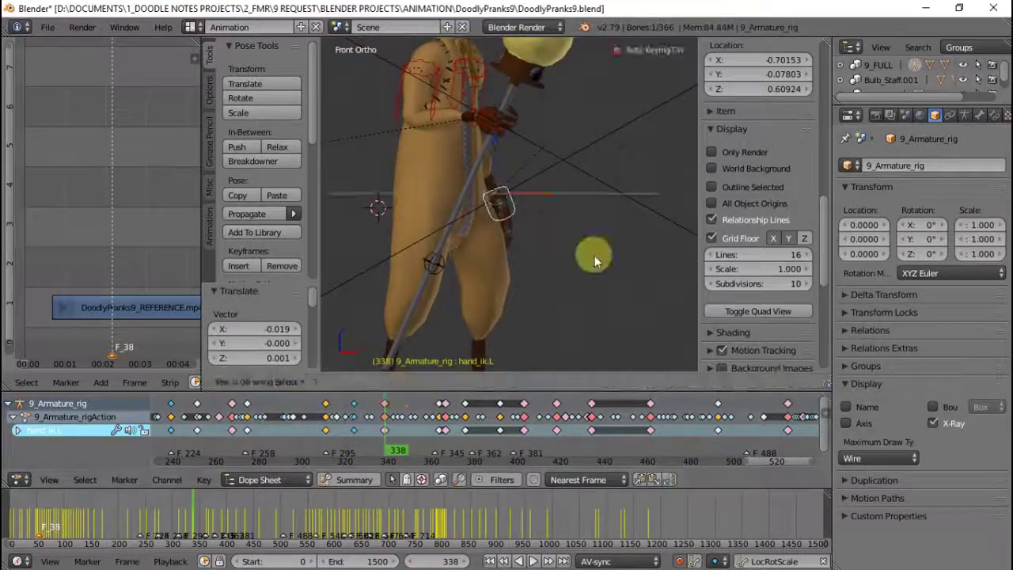
- Play back to frame 375 and shift the left hand into place on the staff
{"action": "key", "text": "alt+a"}
{"action": "middle_click_drag", "start_coordinate": [386, 252], "coordinate": [503, 174]}
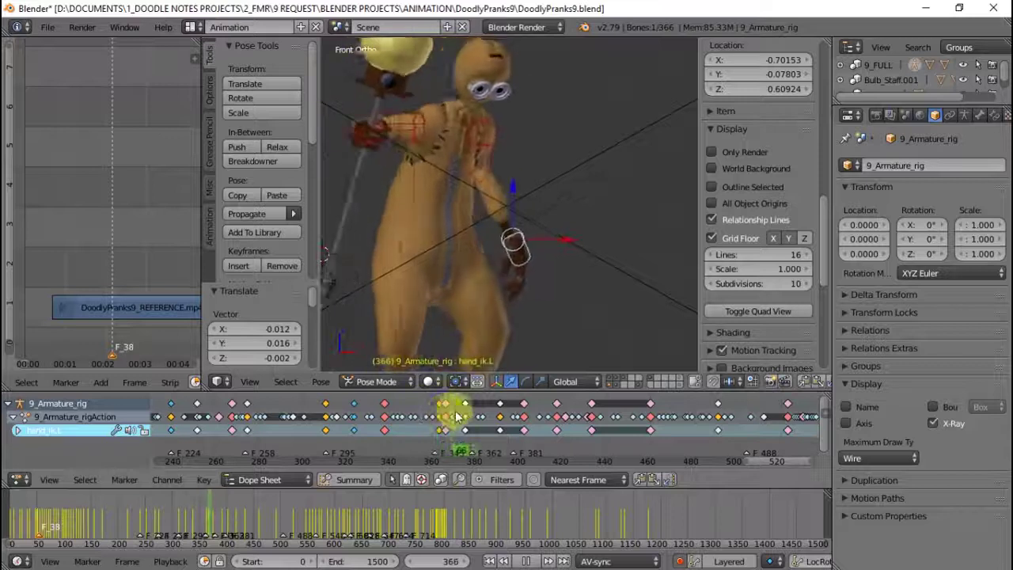
{"action": "key", "text": "alt+a"}
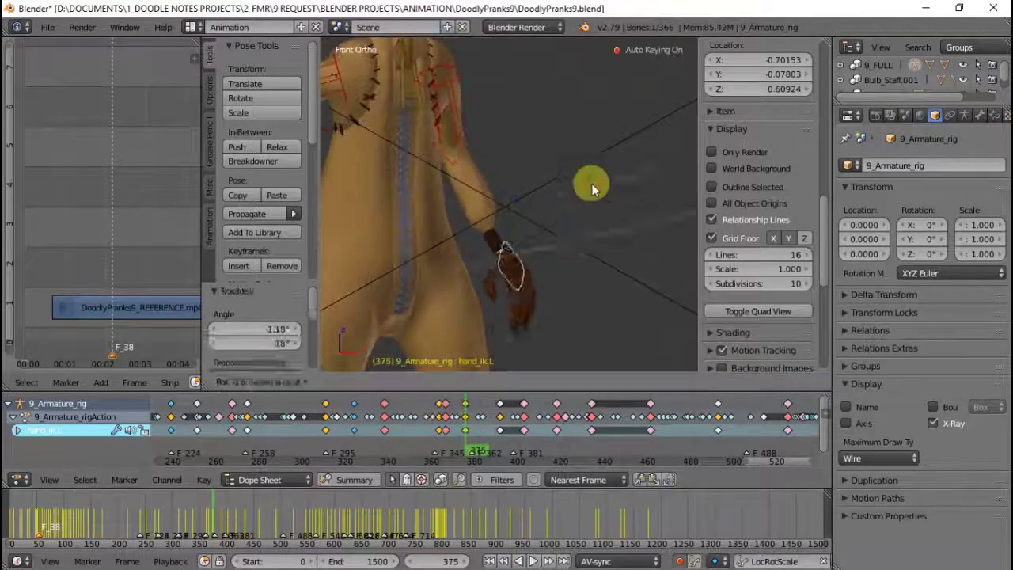
{"action": "middle_click_drag", "start_coordinate": [592, 188], "coordinate": [554, 253]}
{"action": "middle_click_drag", "start_coordinate": [549, 290], "coordinate": [655, 305]}
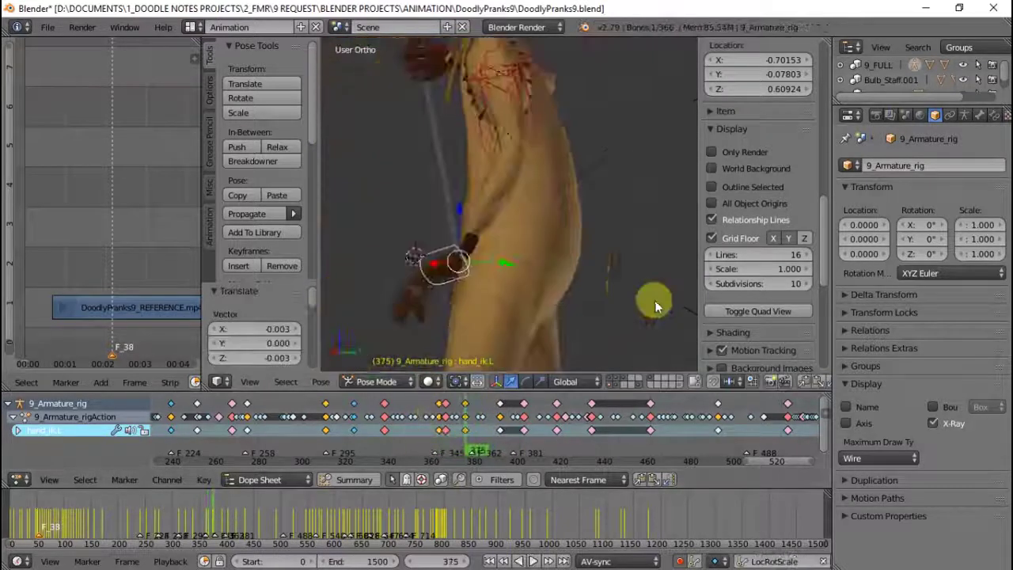
{"action": "key", "text": "shift+alt+a"}
{"action": "key", "text": "KP_3"}
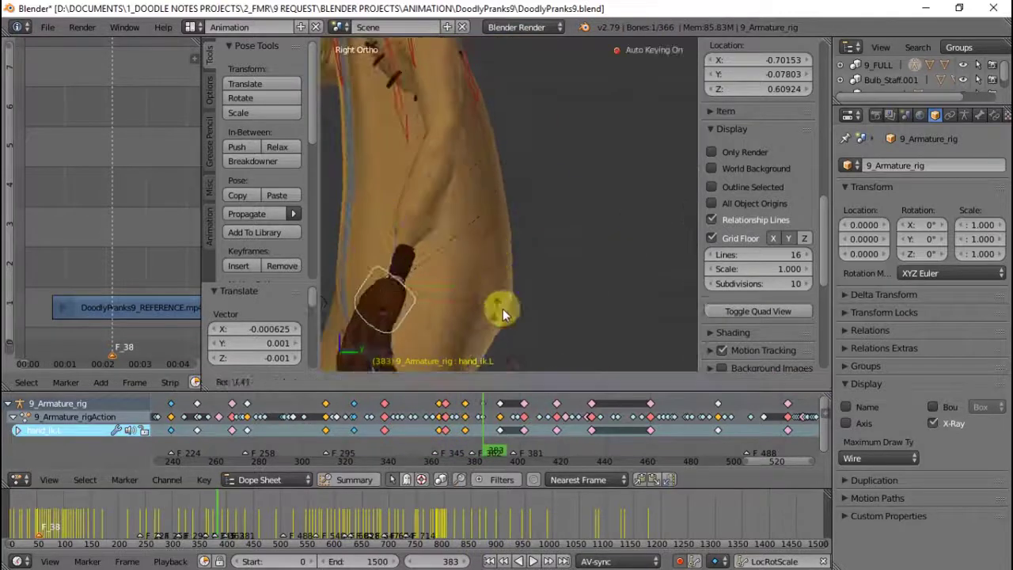
{"action": "key", "text": "KP_1"}
{"action": "key", "text": "alt+a"}
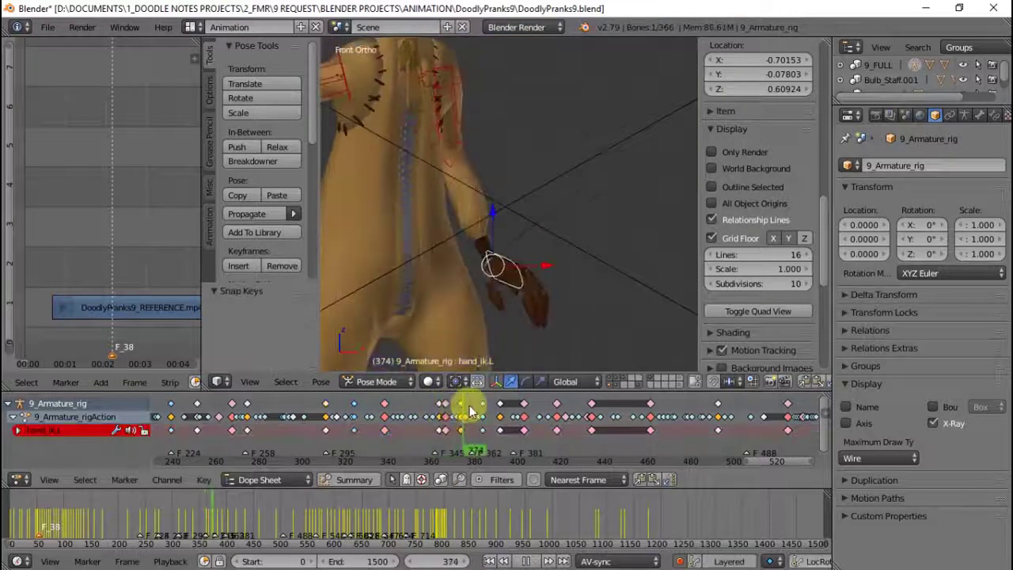
- Play from frame 383 to 409, checking the hand from the camera and top views
{"action": "left_click", "coordinate": [491, 410]}
{"action": "key", "text": "alt+a"}
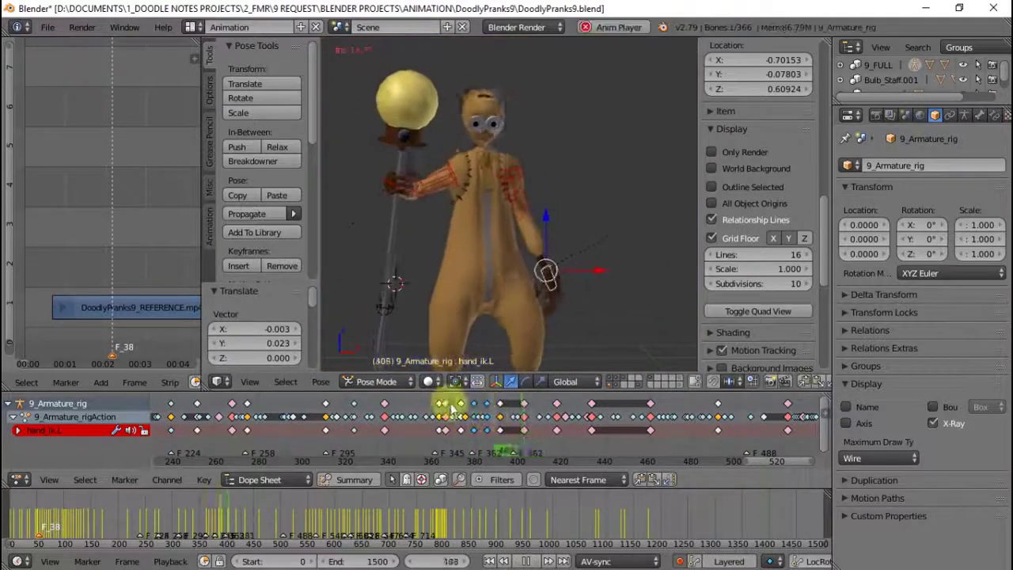
{"action": "middle_click_drag", "start_coordinate": [565, 170], "coordinate": [566, 240]}
{"action": "key", "text": "KP_0"}
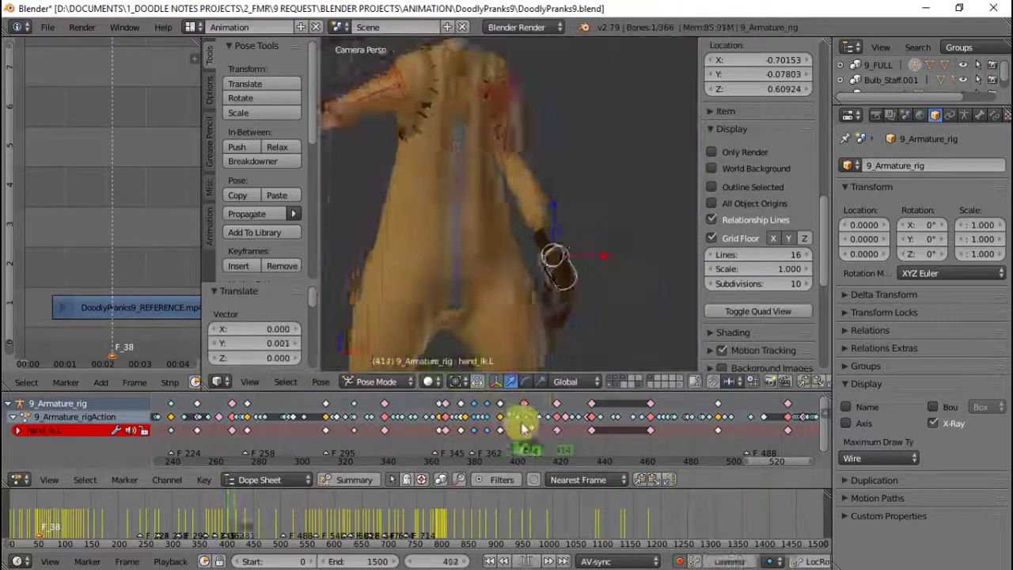
{"action": "key", "text": "alt+a"}
{"action": "key", "text": "KP_7"}
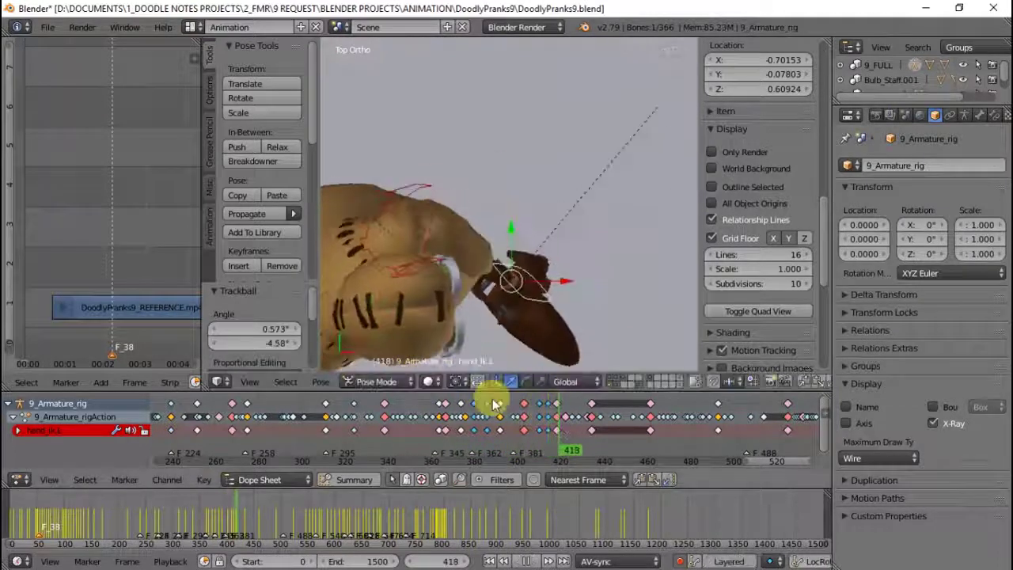
{"action": "key", "text": "KP_0"}
{"action": "key", "text": "Left"}
{"action": "key", "text": "KP_7"}
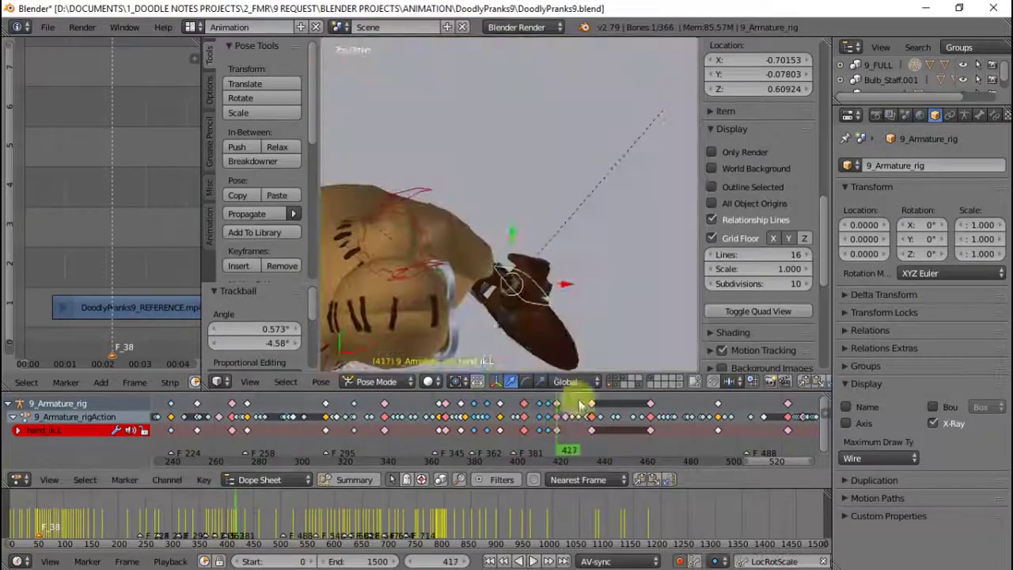
- Rotate the left hand bone, delete the unwanted hand keyframes, and reposition it
{"action": "middle_click_drag", "start_coordinate": [615, 264], "coordinate": [559, 210]}
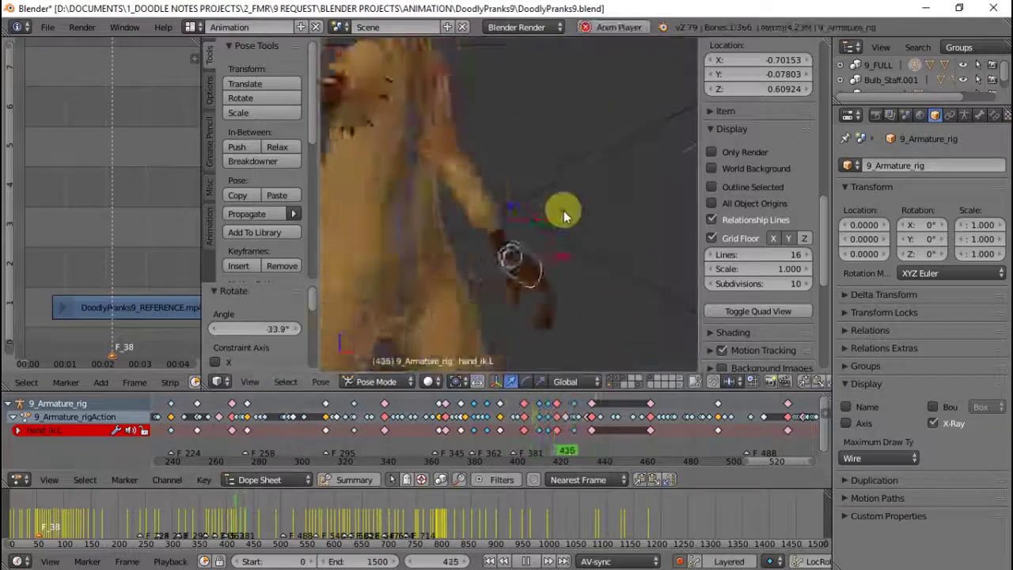
{"action": "key", "text": "KP_1"}
{"action": "left_click", "coordinate": [509, 420]}
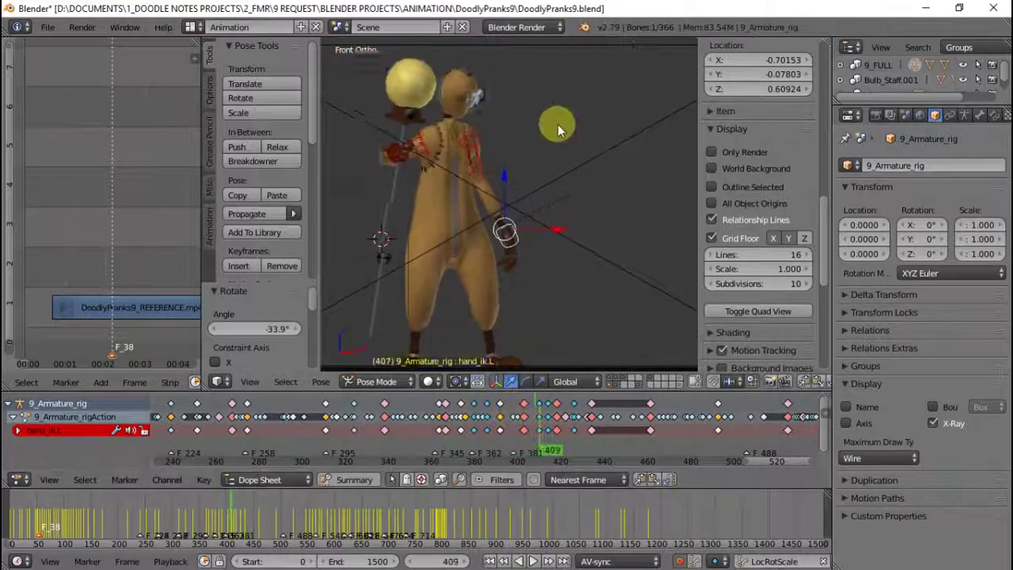
{"action": "key", "text": "KP_7"}
{"action": "left_click", "coordinate": [550, 410]}
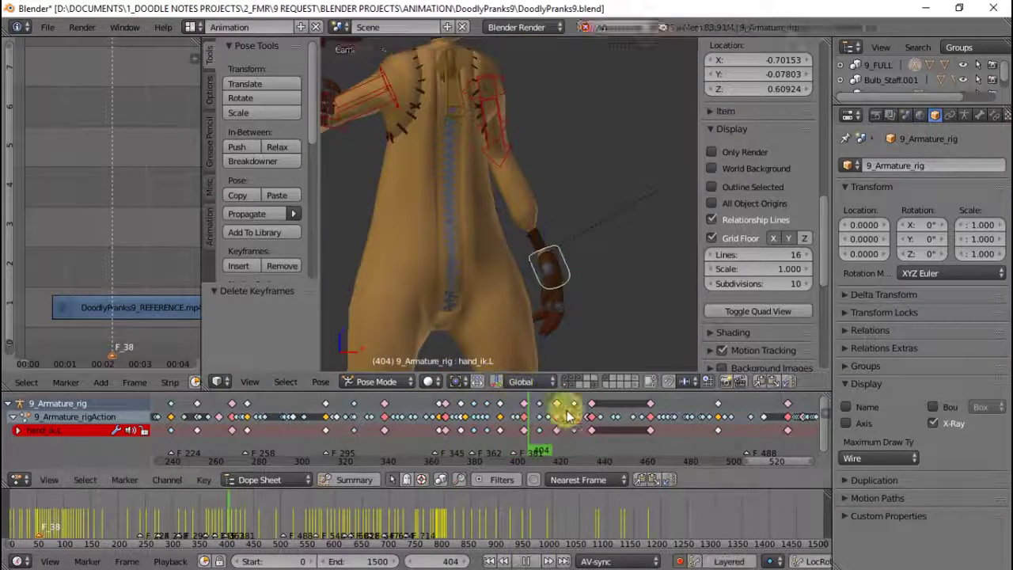
{"action": "left_click_drag", "start_coordinate": [583, 407], "coordinate": [604, 407]}
{"action": "middle_click_drag", "start_coordinate": [583, 237], "coordinate": [572, 267]}
{"action": "key", "text": "g"}
{"action": "left_click", "coordinate": [543, 233]}
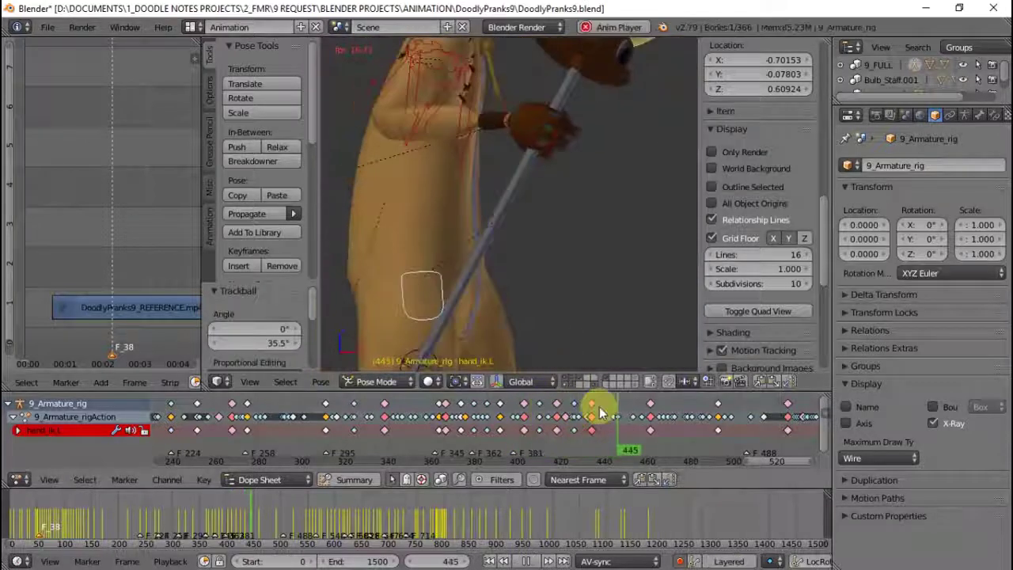
- Play forward and backward to frame 452, checking the staff in wireframe view
{"action": "key", "text": "KP_0"}
{"action": "key", "text": "alt+a"}
{"action": "key", "text": "alt+a"}
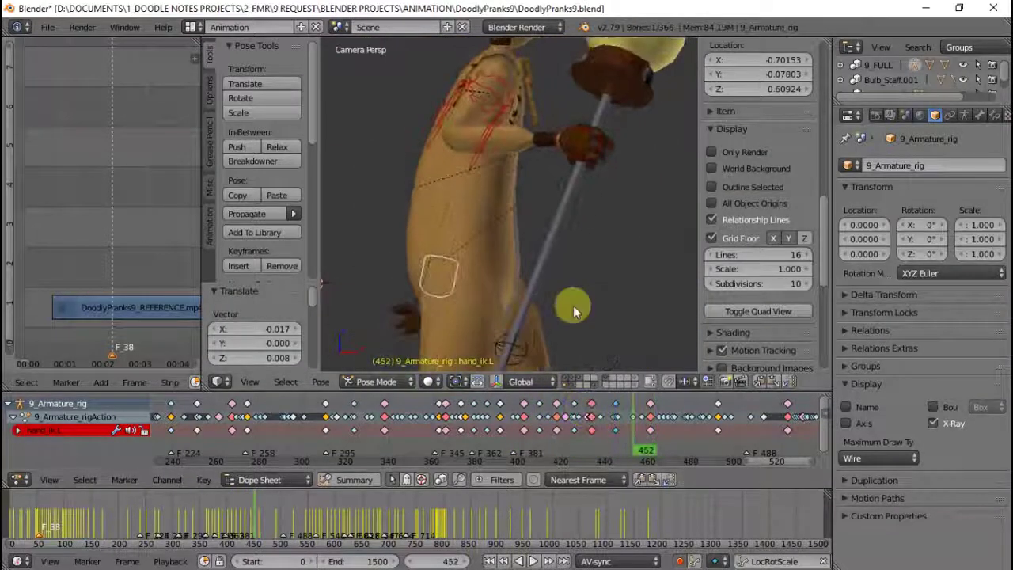
{"action": "key", "text": "shift+alt+a"}
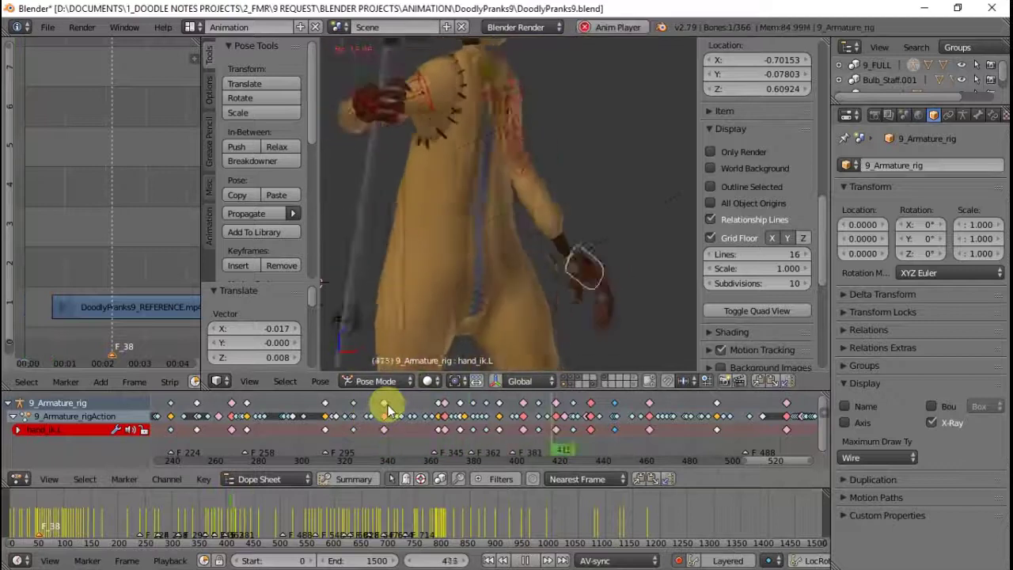
{"action": "key", "text": "Escape"}
{"action": "key", "text": "KP_1"}
{"action": "key", "text": "z"}
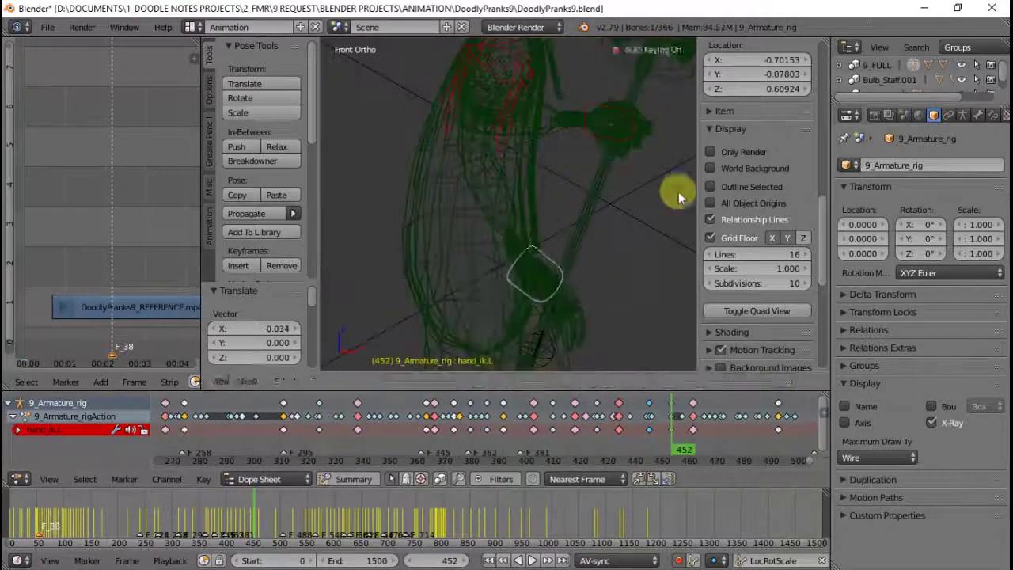
{"action": "key", "text": "alt+a"}
{"action": "scroll", "coordinate": [606, 305], "scroll_direction": "up", "scroll_amount": 5}
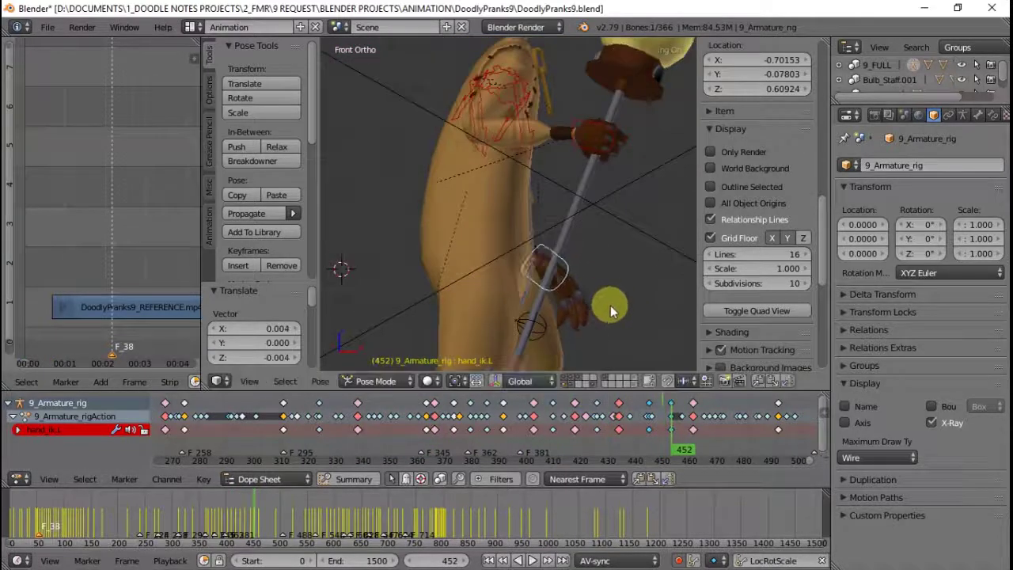
{"action": "key", "text": "z"}
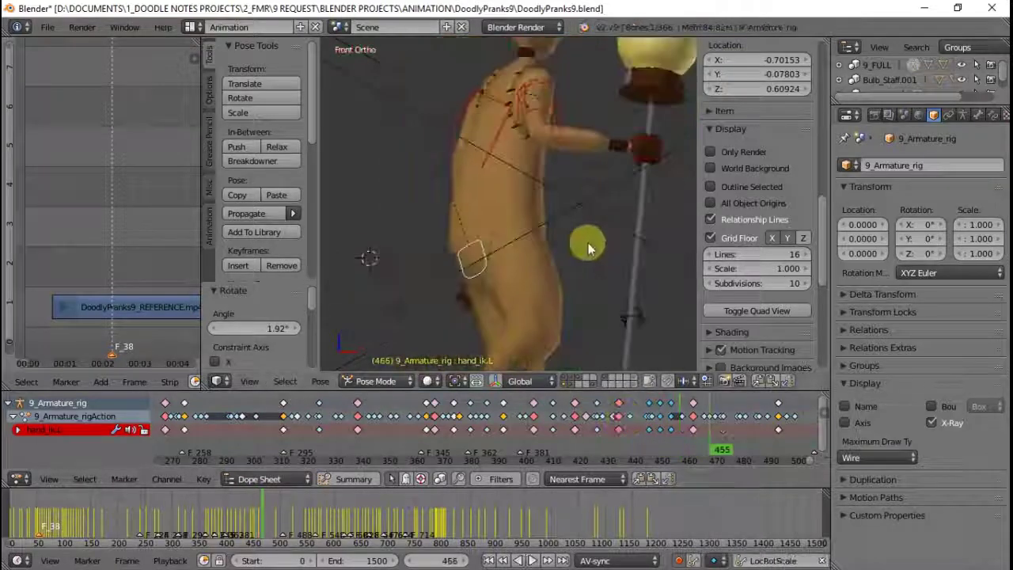
- Delete the stray hand keyframe, rotate hand_ik.L slightly, and scrub back to frame 351
{"action": "key", "text": "x"}
{"action": "left_click", "coordinate": [576, 392]}
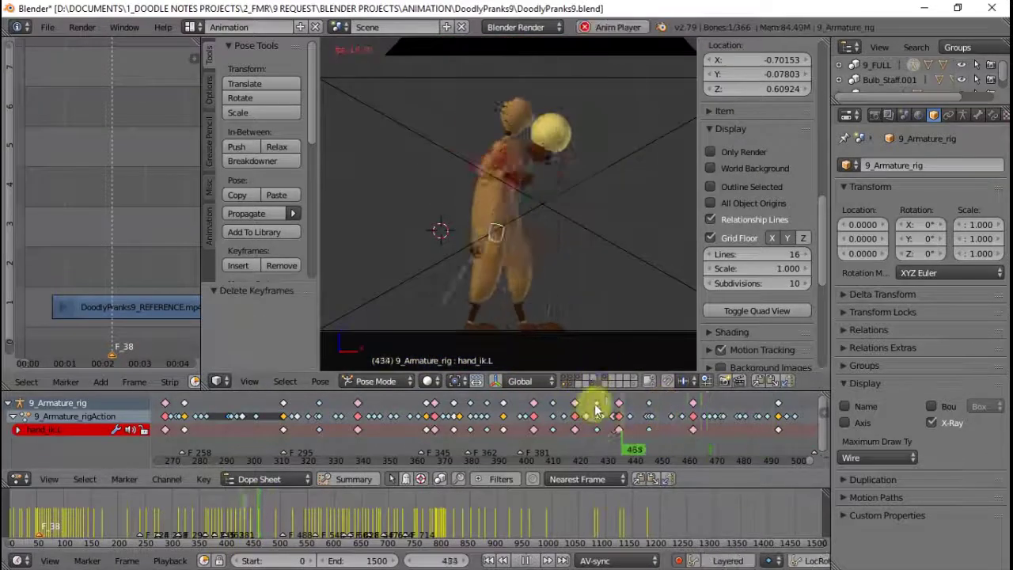
{"action": "key", "text": "z"}
{"action": "scroll", "coordinate": [601, 251], "scroll_direction": "up", "scroll_amount": 5}
{"action": "key", "text": "r"}
{"action": "left_click", "coordinate": [441, 235]}
{"action": "key", "text": "KP_0"}
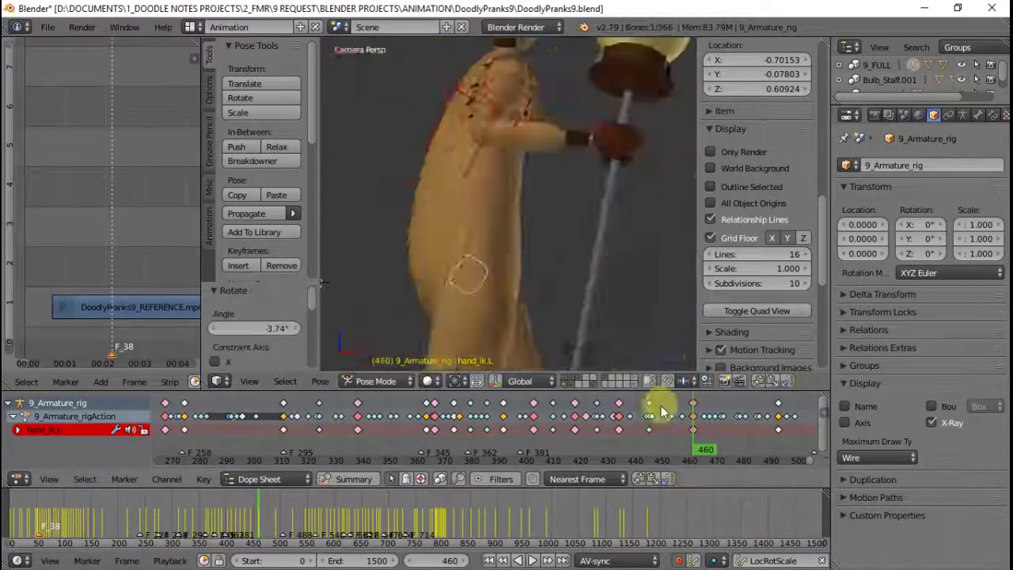
{"action": "left_click_drag", "start_coordinate": [774, 420], "coordinate": [442, 415]}
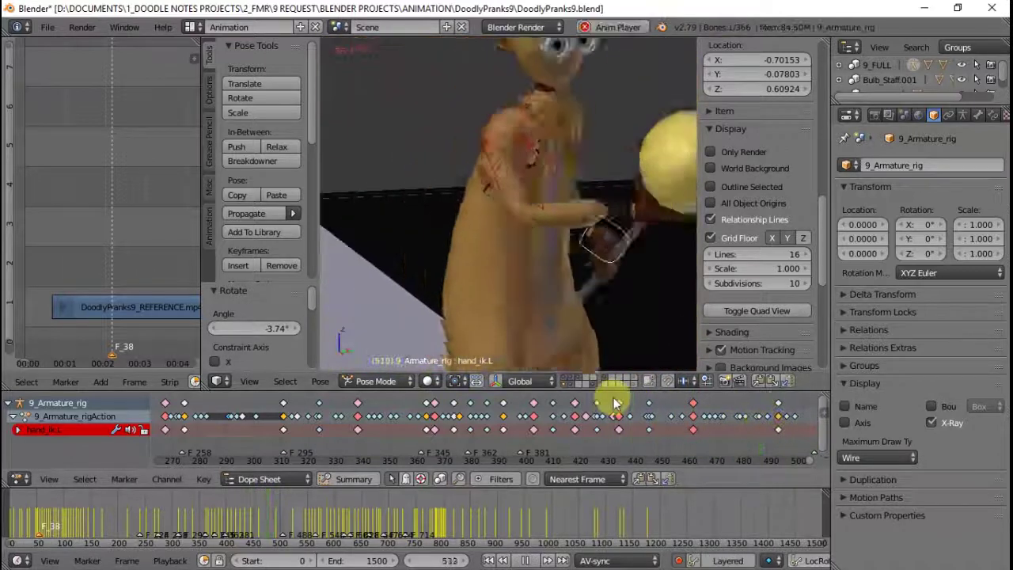
{"action": "scroll", "coordinate": [736, 283], "scroll_direction": "down", "scroll_amount": 5}
{"action": "scroll", "coordinate": [237, 414], "scroll_direction": "down", "scroll_amount": 3}
- Select the left ring finger bone and play the animation to frame 366
{"action": "key", "text": "KP_1"}
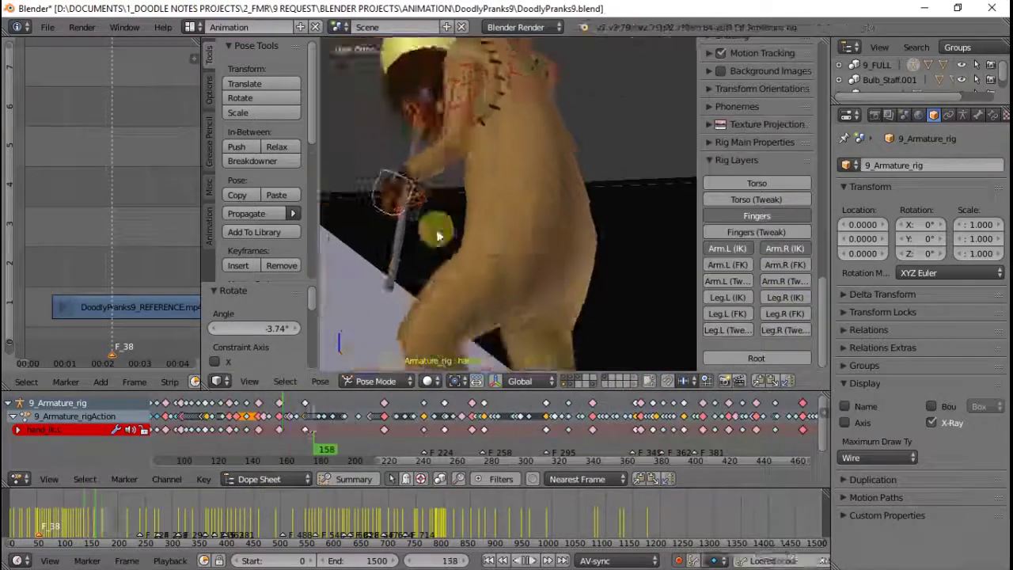
{"action": "left_click", "coordinate": [334, 419]}
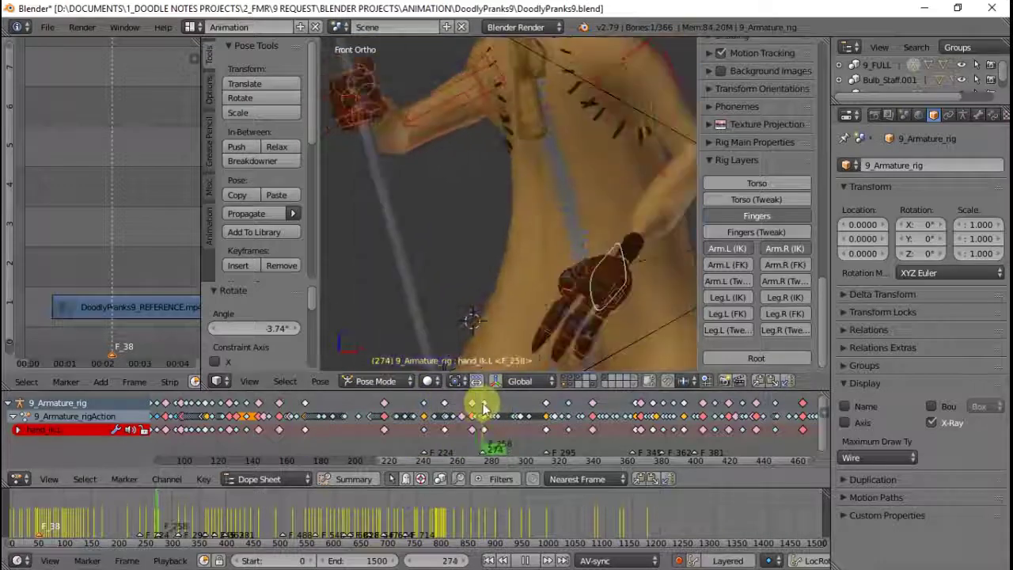
{"action": "left_click_drag", "start_coordinate": [334, 420], "coordinate": [546, 415]}
{"action": "scroll", "coordinate": [522, 253], "scroll_direction": "up", "scroll_amount": 3}
{"action": "right_click", "coordinate": [546, 152]}
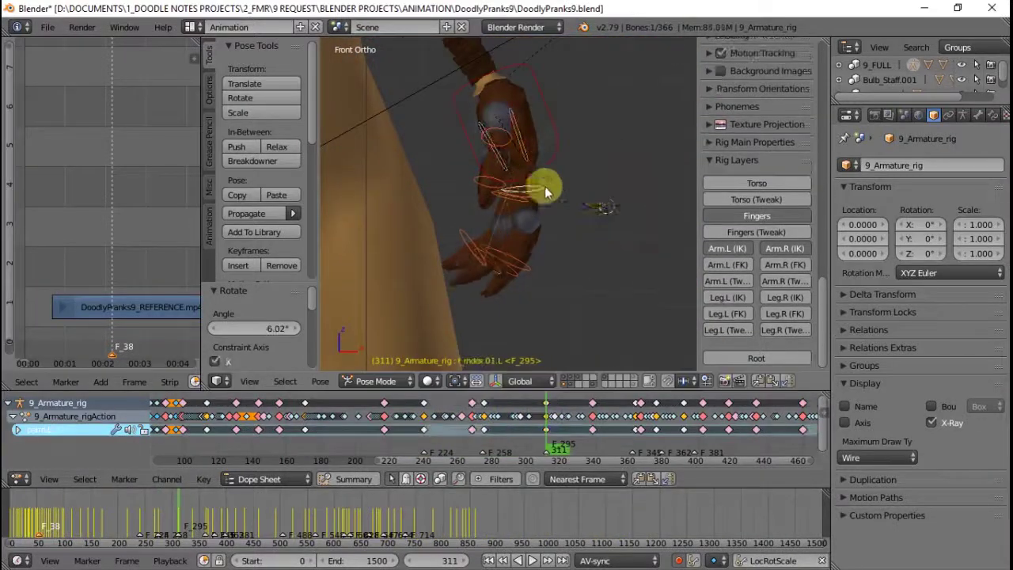
{"action": "key", "text": "alt+a"}
{"action": "key", "text": "KP_0"}
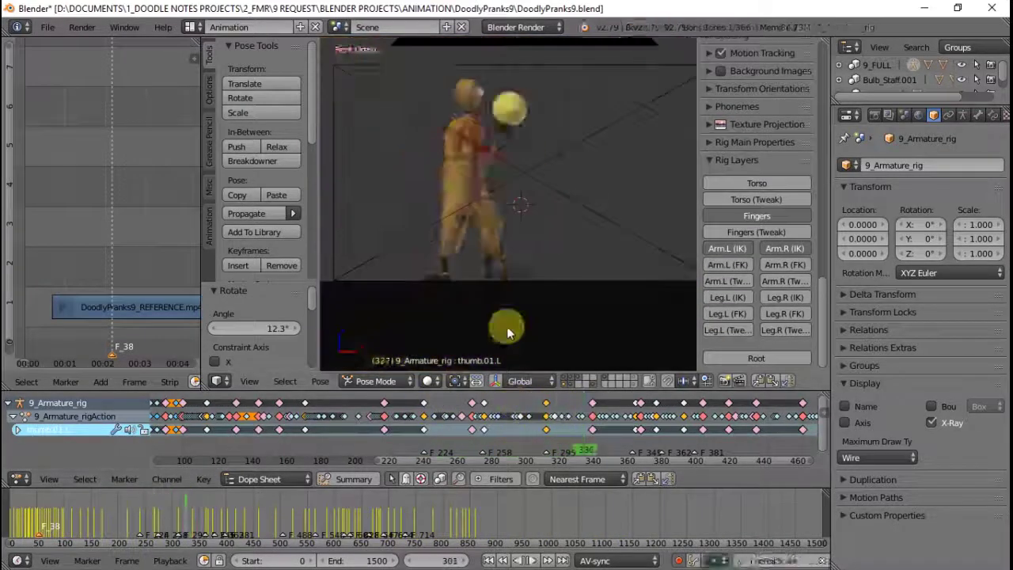
{"action": "key", "text": "alt+a"}
{"action": "key", "text": "KP_0"}
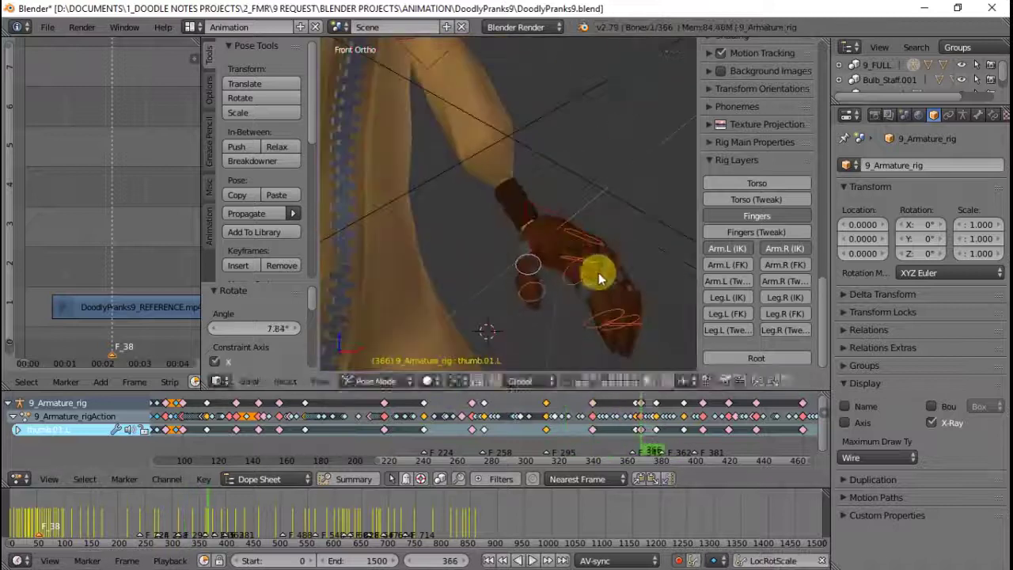
- Rotate and keyframe the left palm, then pose the index finger and thumb
{"action": "right_click", "coordinate": [654, 240]}
{"action": "key", "text": "r"}
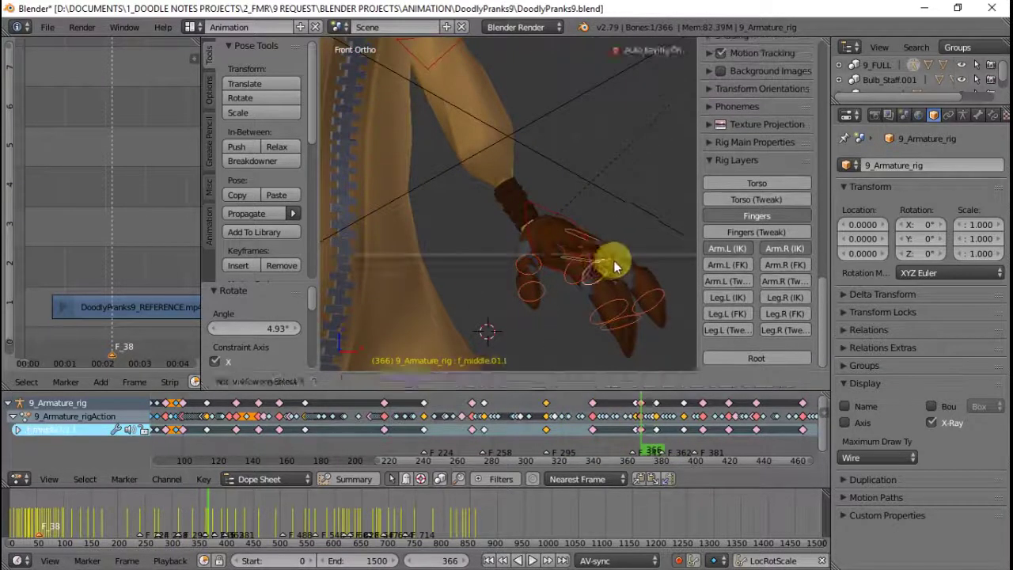
{"action": "left_click", "coordinate": [615, 277]}
{"action": "key", "text": "alt+a"}
{"action": "key", "text": "alt+a"}
{"action": "key", "text": "i"}
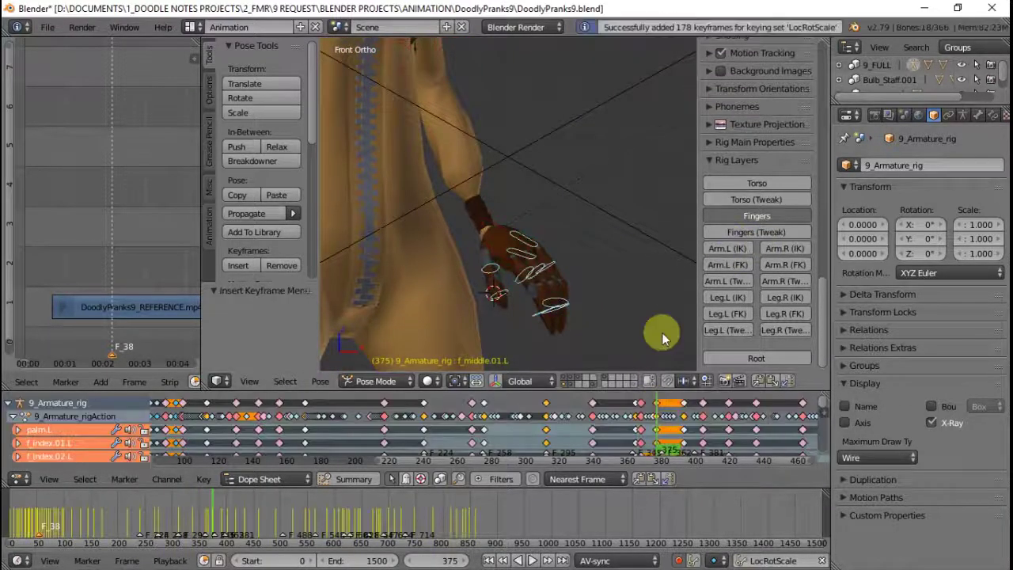
{"action": "right_click", "coordinate": [567, 318]}
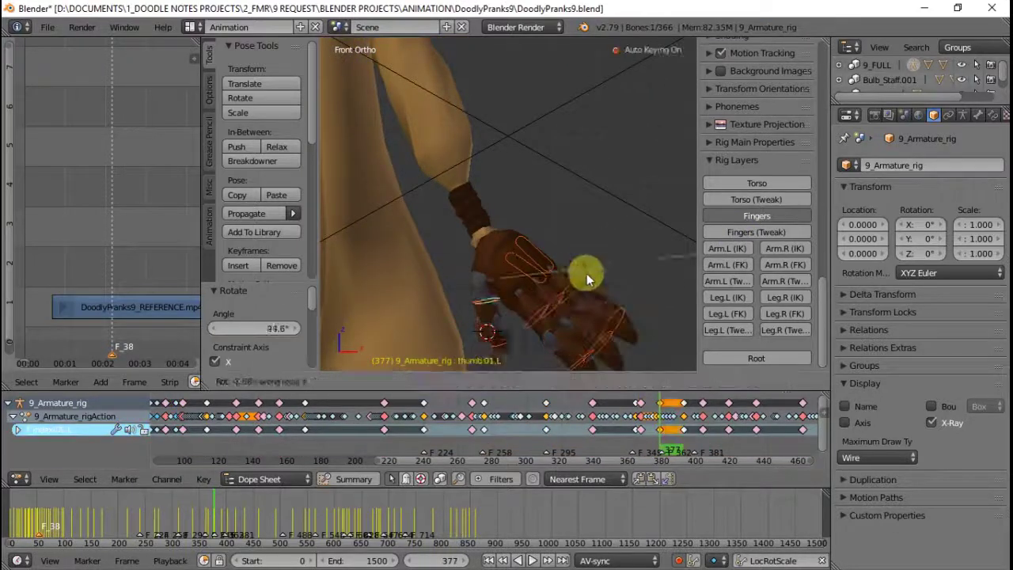
{"action": "left_click", "coordinate": [586, 273]}
- Rotate the middle finger at frame 385 and check the grip across frames 387–391
{"action": "left_click", "coordinate": [672, 416]}
{"action": "right_click", "coordinate": [538, 230]}
{"action": "key", "text": "r"}
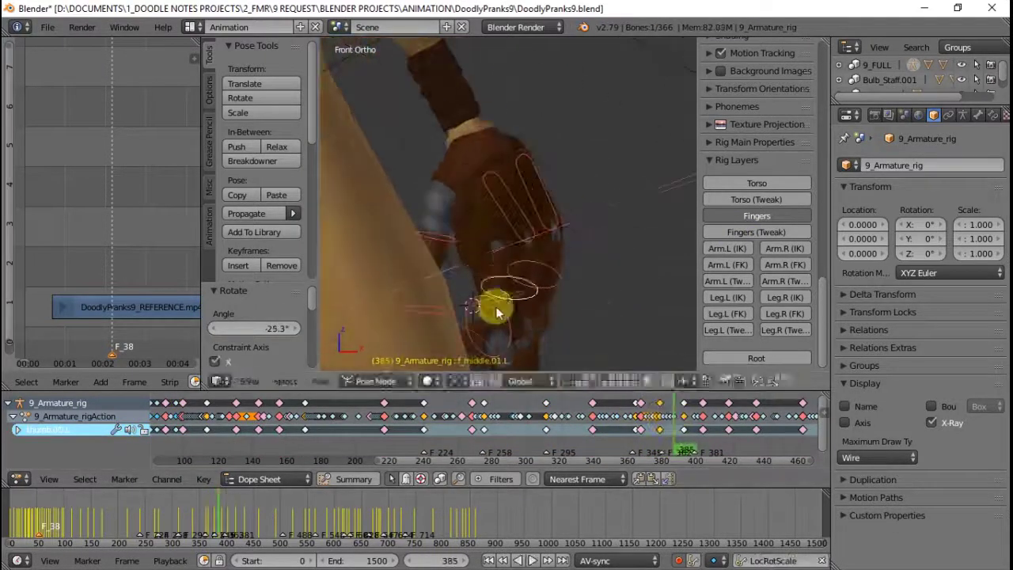
{"action": "left_click", "coordinate": [679, 420]}
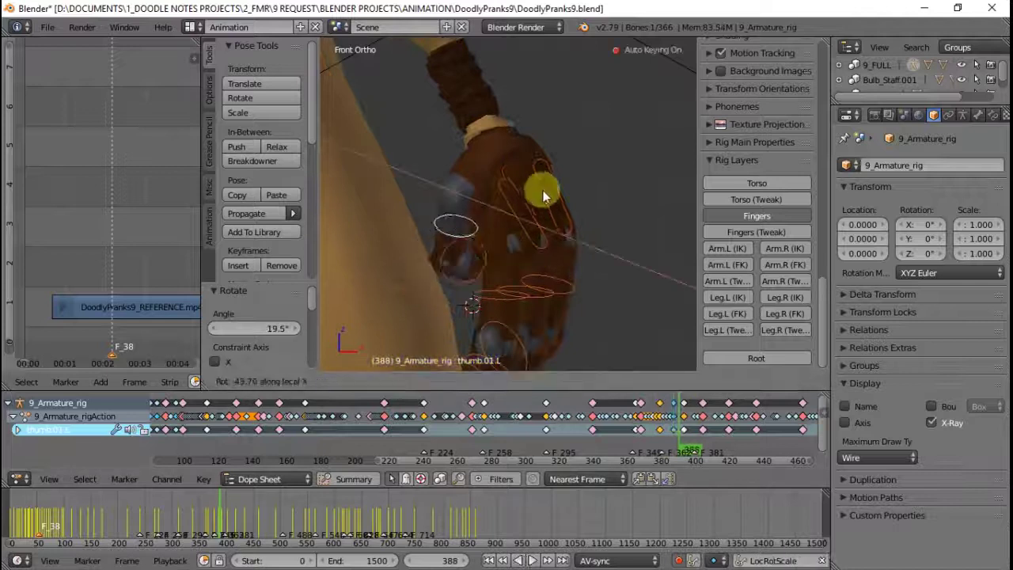
{"action": "middle_click_drag", "start_coordinate": [572, 221], "coordinate": [493, 214]}
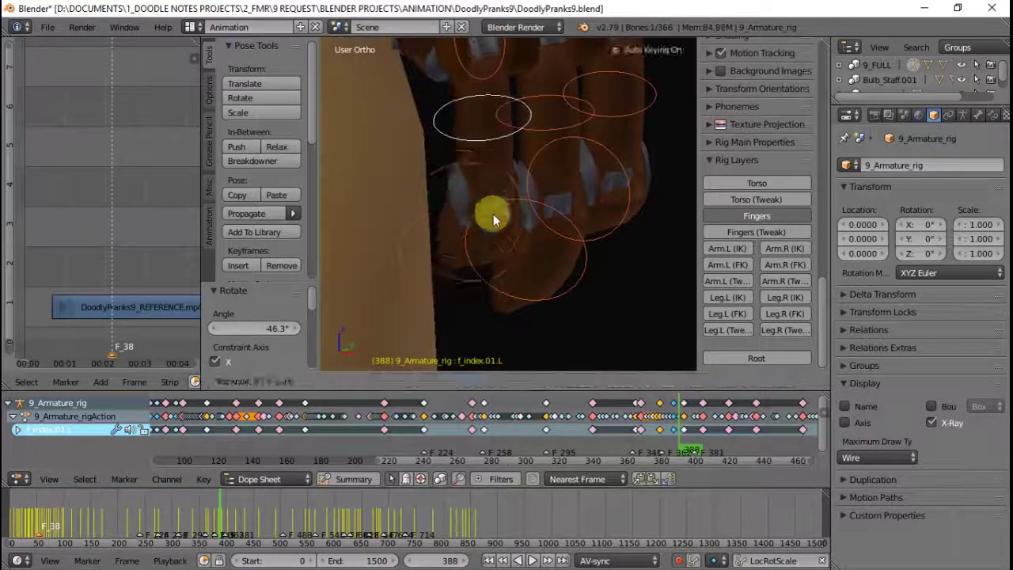
{"action": "left_click", "coordinate": [697, 420]}
{"action": "key", "text": "KP_1"}
{"action": "left_click", "coordinate": [671, 420]}
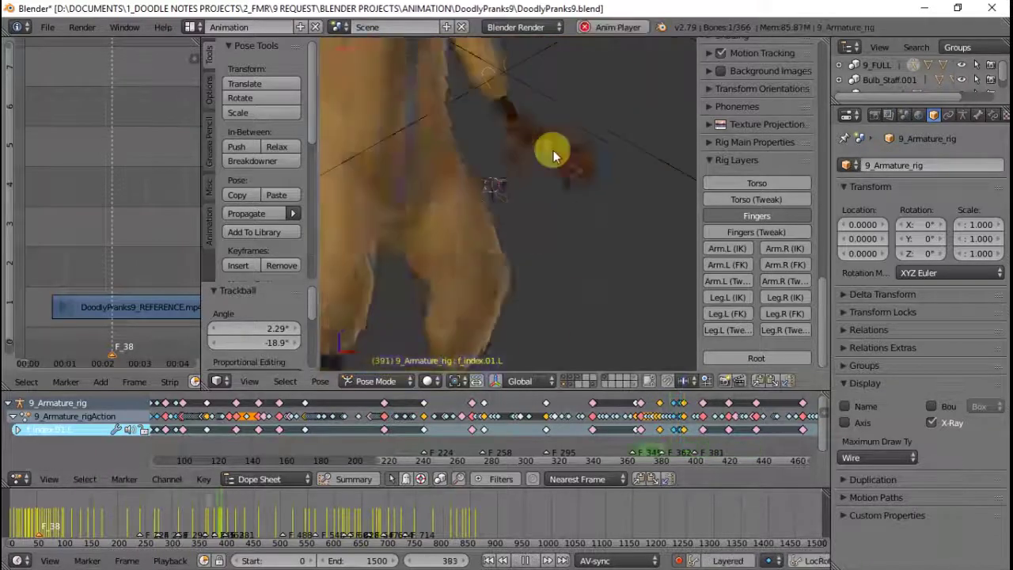
- Play back through the camera view and stop around frame 583
{"action": "scroll", "coordinate": [553, 151], "scroll_direction": "down", "scroll_amount": 6}
{"action": "scroll", "coordinate": [589, 288], "scroll_direction": "up", "scroll_amount": 5}
{"action": "scroll", "coordinate": [790, 207], "scroll_direction": "down", "scroll_amount": 3}
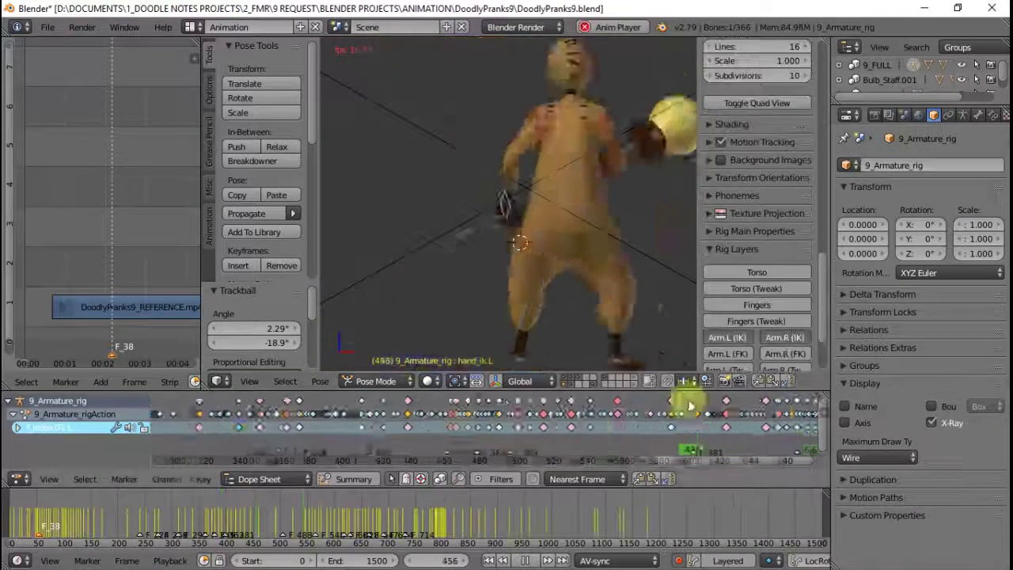
{"action": "scroll", "coordinate": [760, 237], "scroll_direction": "up", "scroll_amount": 5}
{"action": "key", "text": "KP_0"}
{"action": "key", "text": "alt+a"}
{"action": "left_click", "coordinate": [610, 410]}
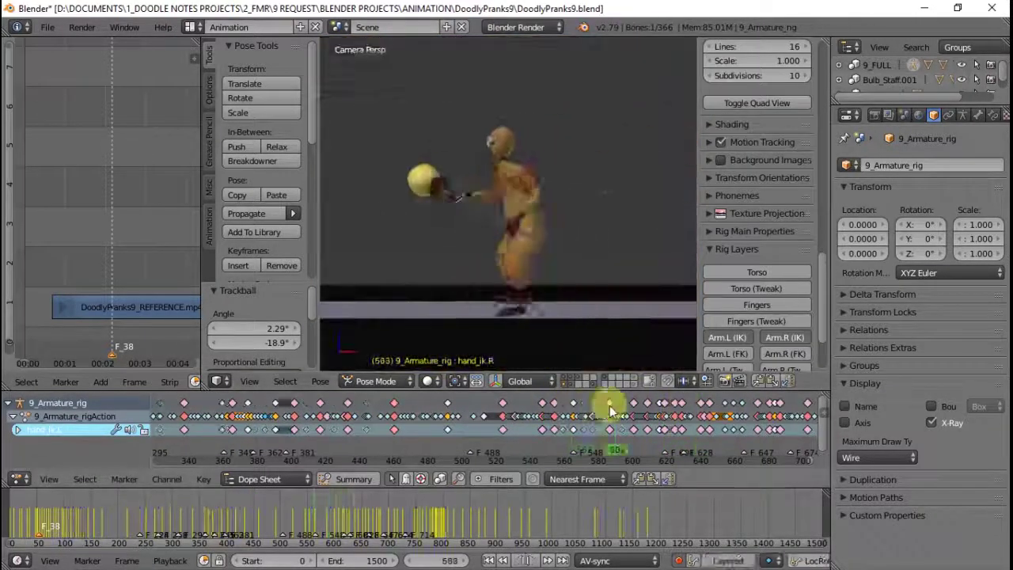
{"action": "key", "text": "alt+a"}
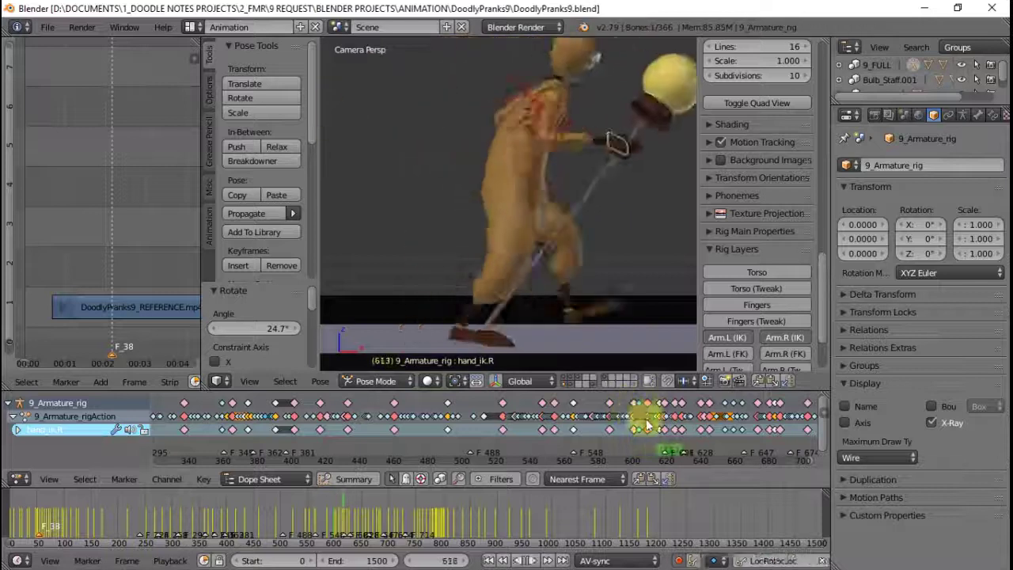
- Nudge the right hand IK bone after frame 571 and key its new position
{"action": "mouse_move", "coordinate": [646, 426]}
{"action": "left_mouse_down"}
{"action": "mouse_move", "coordinate": [585, 428]}
{"action": "mouse_move", "coordinate": [669, 425]}
{"action": "left_mouse_up"}
{"action": "key", "text": "alt+a"}
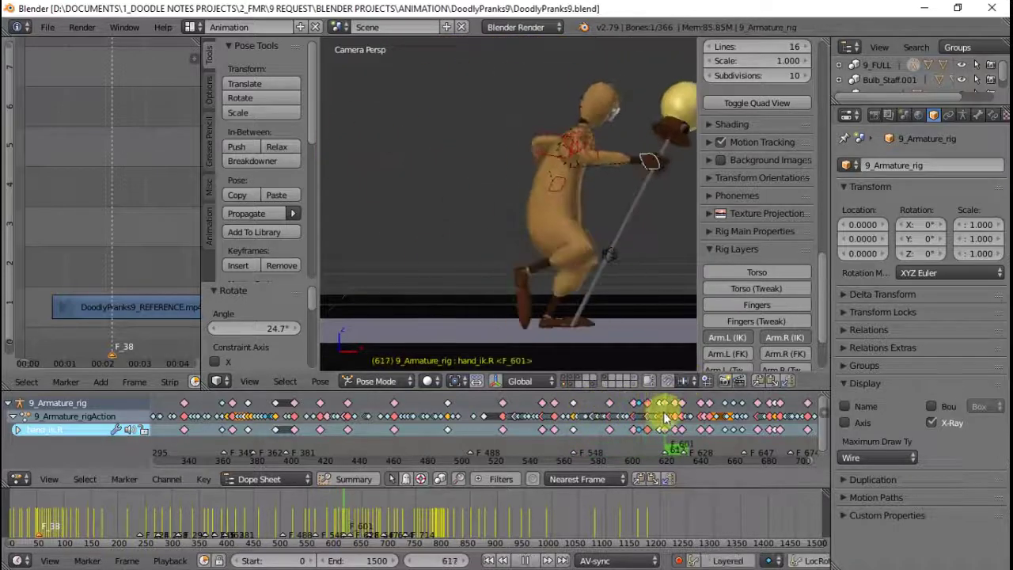
{"action": "key", "text": "KP_Decimal"}
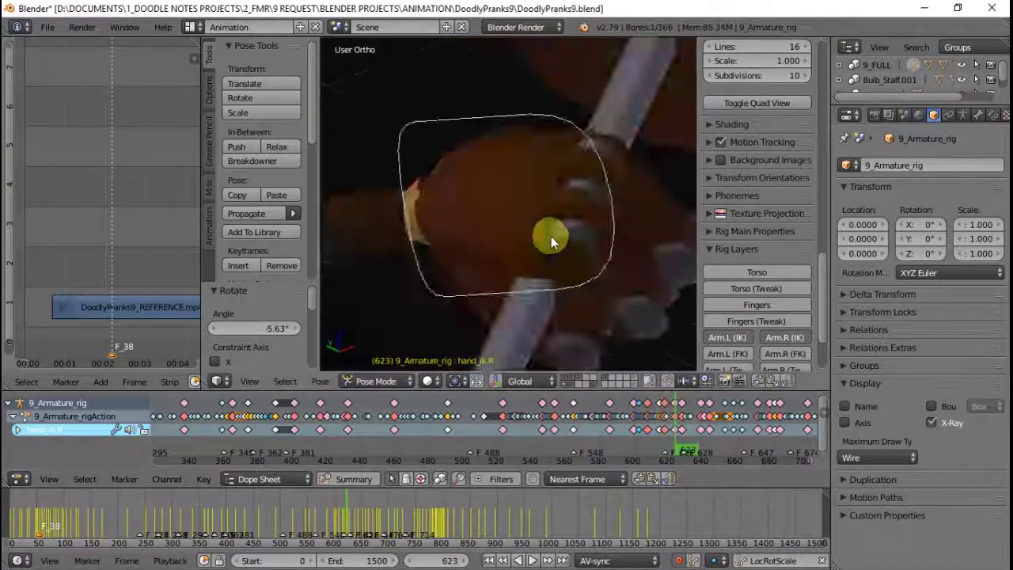
{"action": "scroll", "coordinate": [551, 236], "scroll_direction": "down", "scroll_amount": 5}
{"action": "middle_click_drag", "start_coordinate": [554, 232], "coordinate": [574, 219]}
{"action": "key", "text": "g"}
{"action": "left_click", "coordinate": [599, 189]}
{"action": "key", "text": "KP_0"}
{"action": "key", "text": "Right"}
{"action": "key", "text": "Right"}
{"action": "key", "text": "Right"}
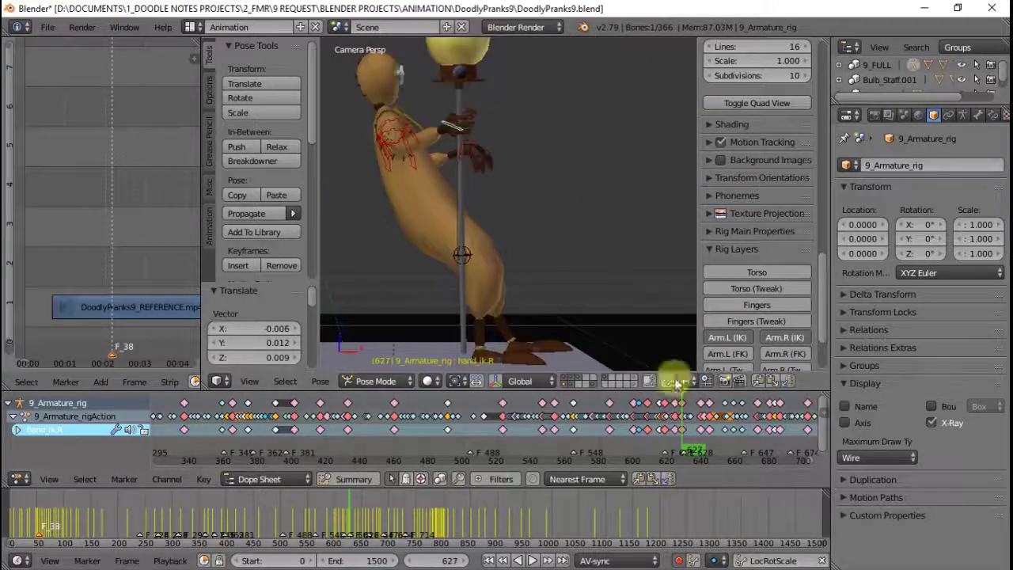
- Review frames up to 657 from the front and top views and delete the bad right hand key
{"action": "key", "text": "shift+alt+a"}
{"action": "mouse_move", "coordinate": [558, 201]}
{"action": "middle_mouse_down"}
{"action": "mouse_move", "coordinate": [582, 258]}
{"action": "mouse_move", "coordinate": [538, 174]}
{"action": "middle_mouse_up"}
{"action": "key", "text": "alt+a"}
{"action": "key", "text": "KP_1"}
{"action": "key", "text": "Right"}
{"action": "key", "text": "Right"}
{"action": "key", "text": "Right"}
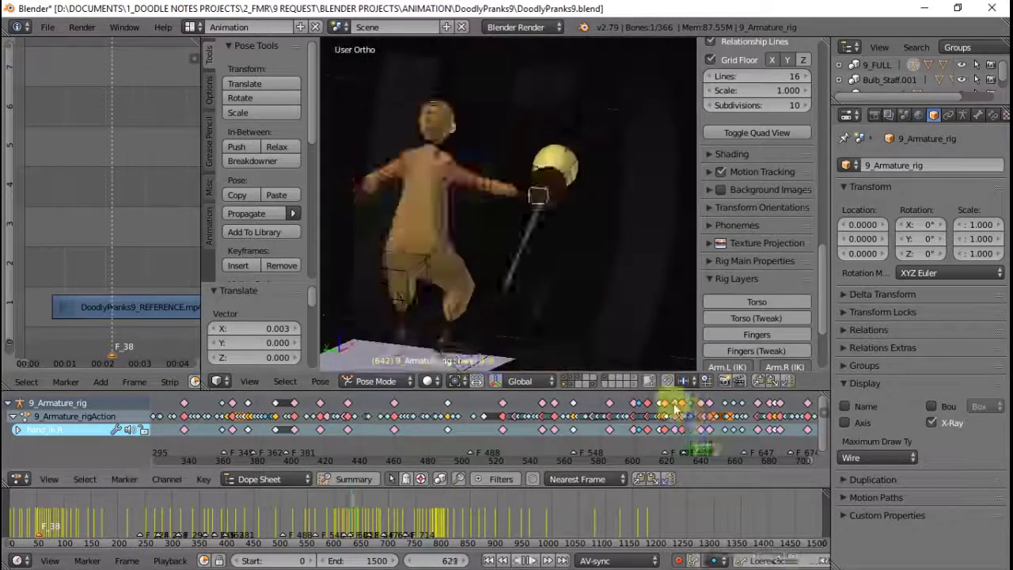
{"action": "key", "text": "KP_7"}
{"action": "middle_click_drag", "start_coordinate": [644, 133], "coordinate": [708, 418]}
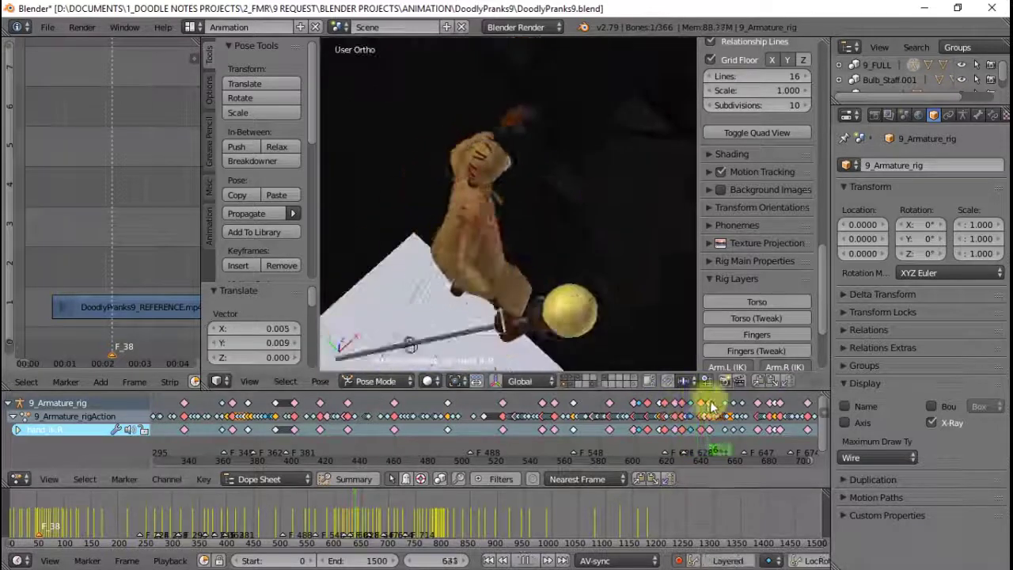
{"action": "key", "text": "alt+a"}
{"action": "key", "text": "KP_7"}
{"action": "key", "text": "alt+i"}
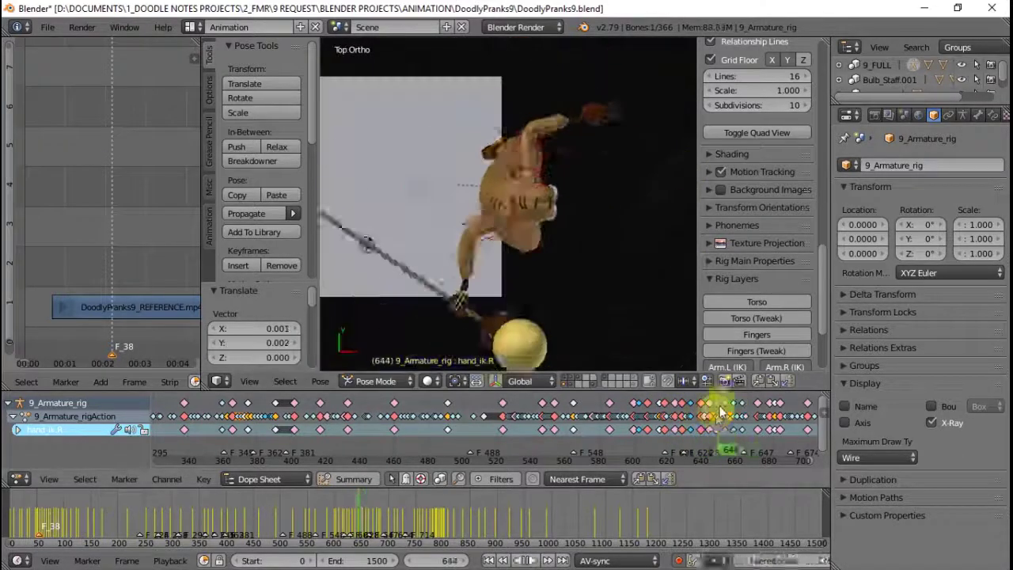
{"action": "key", "text": "alt+a"}
{"action": "key", "text": "KP_1"}
- Lower the right hand IK slightly and replay the animation from frame 634 to 665
{"action": "right_click_drag", "start_coordinate": [645, 296], "coordinate": [645, 299]}
{"action": "key", "text": "alt+a"}
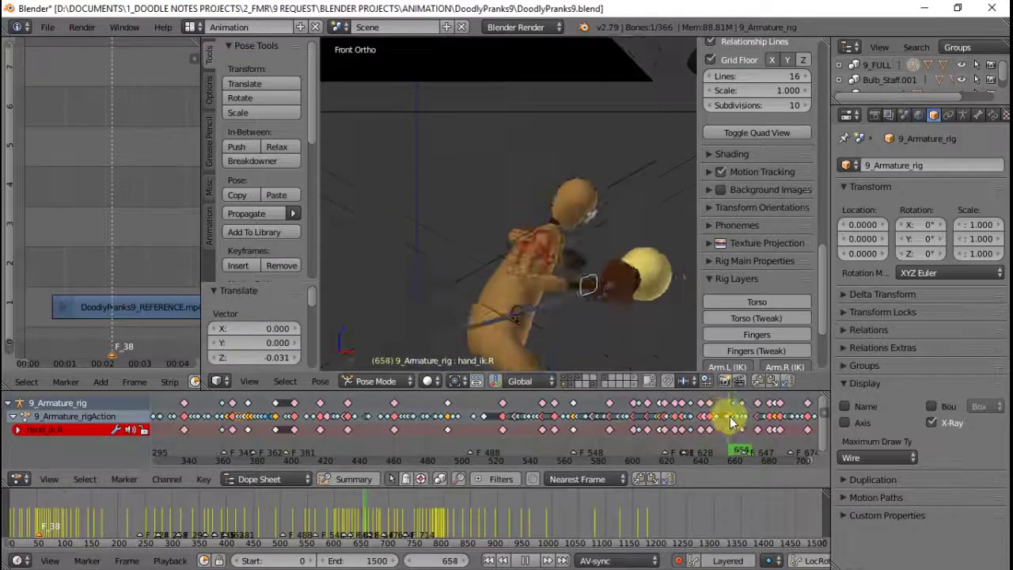
{"action": "key", "text": "alt+a"}
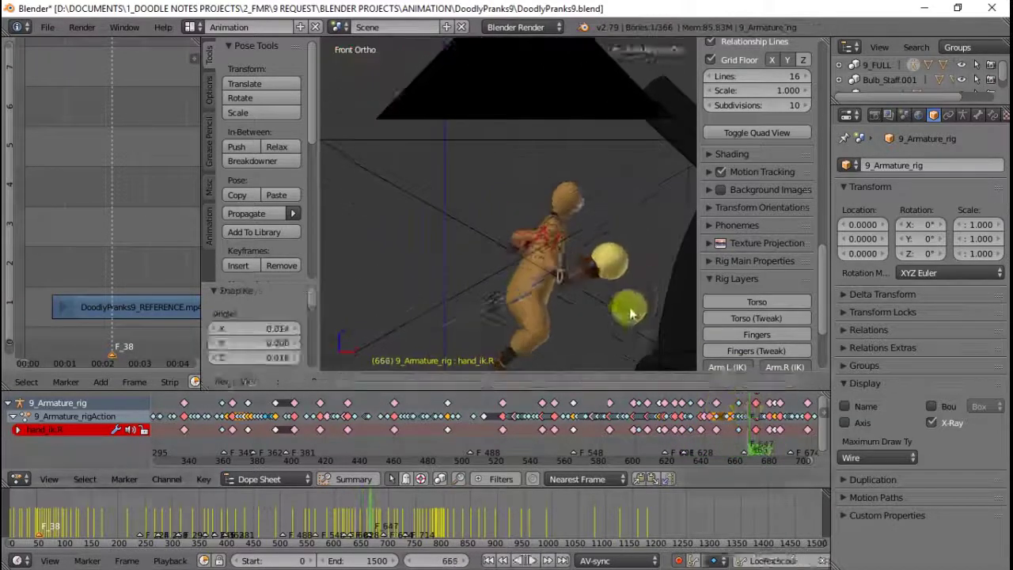
{"action": "left_click_drag", "start_coordinate": [765, 414], "coordinate": [677, 429]}
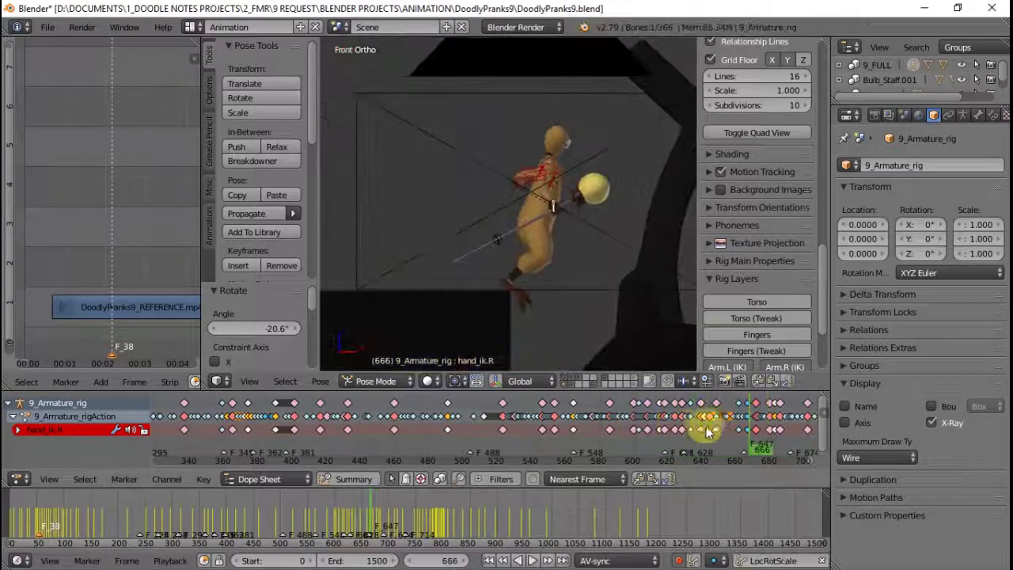
{"action": "middle_click_drag", "start_coordinate": [524, 224], "coordinate": [588, 317]}
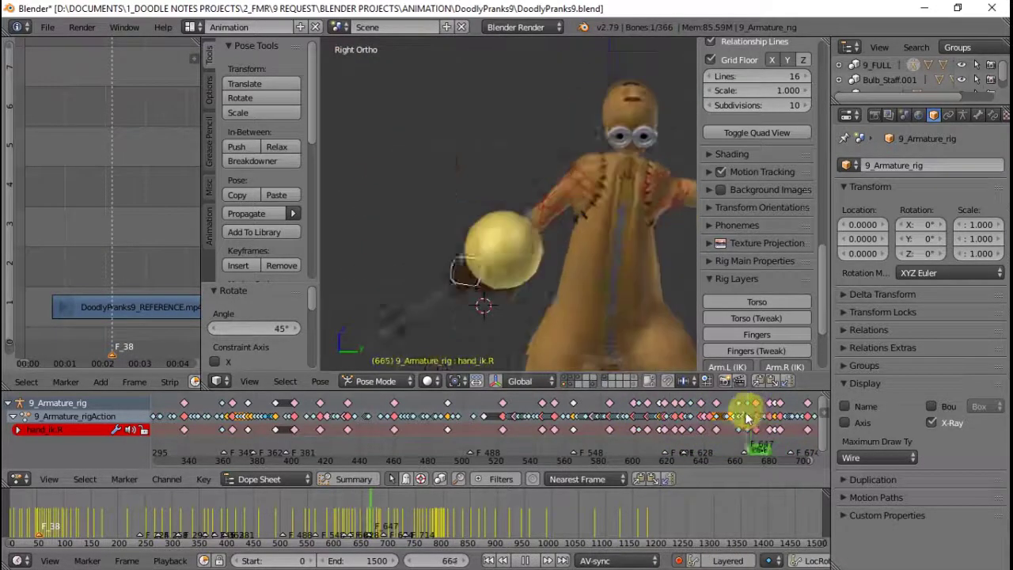
{"action": "key", "text": "Escape"}
- Review the right hand motion from top and front views during playback
{"action": "key", "text": "KP_7"}
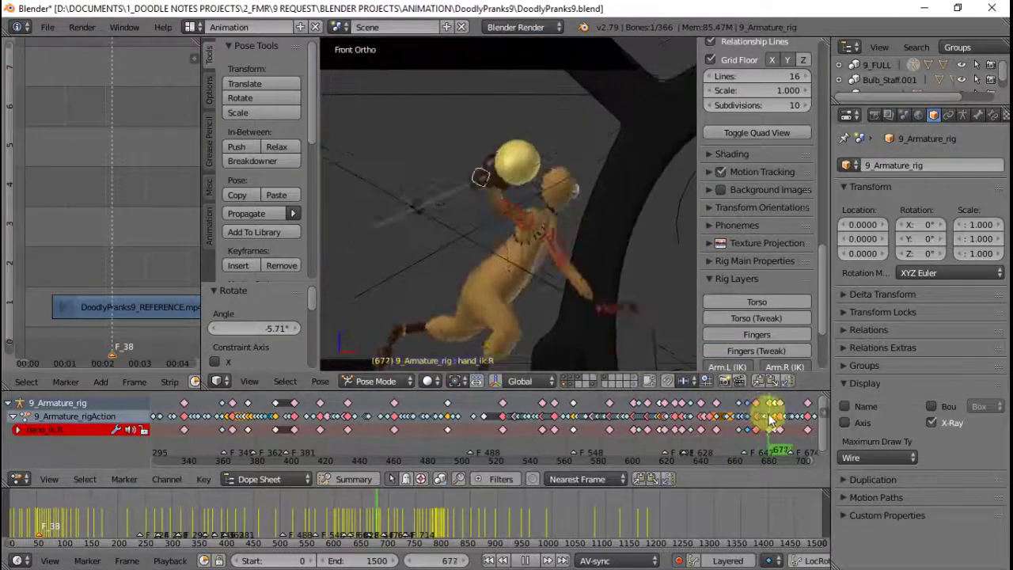
{"action": "middle_click_drag", "start_coordinate": [681, 310], "coordinate": [574, 182]}
{"action": "key", "text": "KP_7"}
{"action": "key", "text": "KP_1"}
{"action": "key", "text": "alt+shift+a"}
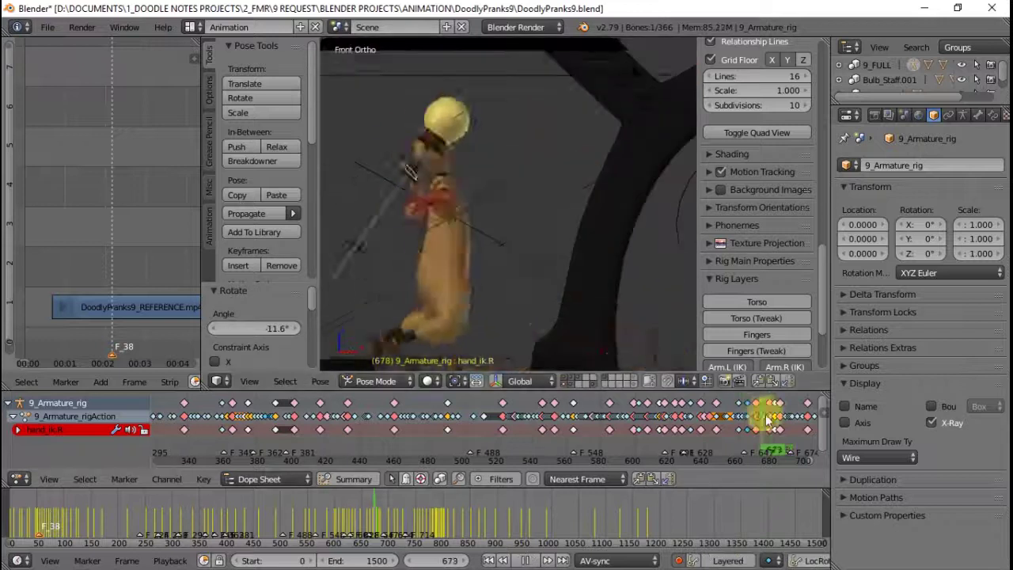
{"action": "middle_click_drag", "start_coordinate": [554, 301], "coordinate": [536, 317]}
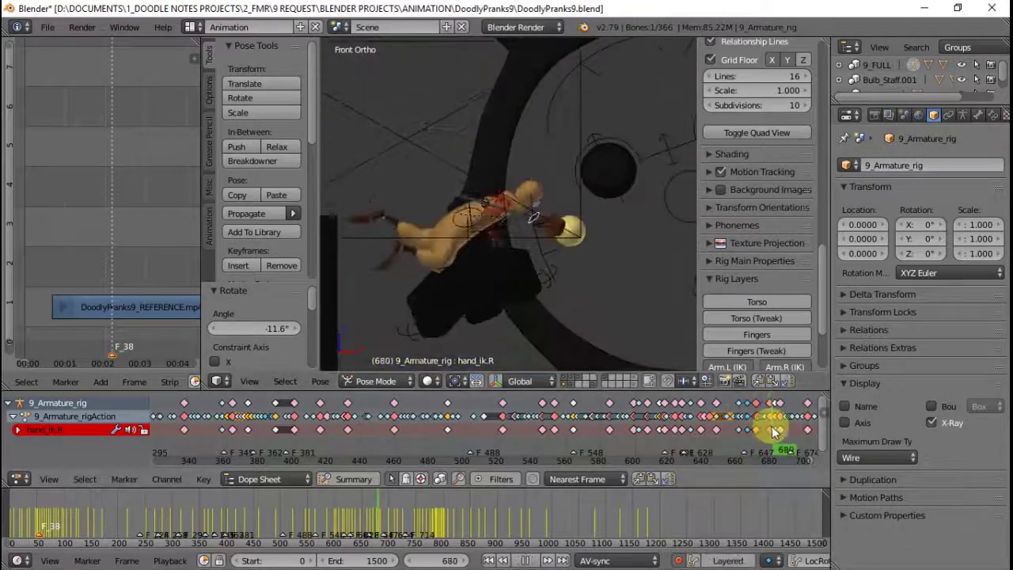
{"action": "key", "text": "alt+a"}
- Rotate the right hand IK and check its motion from above
{"action": "key", "text": "r"}
{"action": "key", "text": "alt+a"}
{"action": "key", "text": "KP_7"}
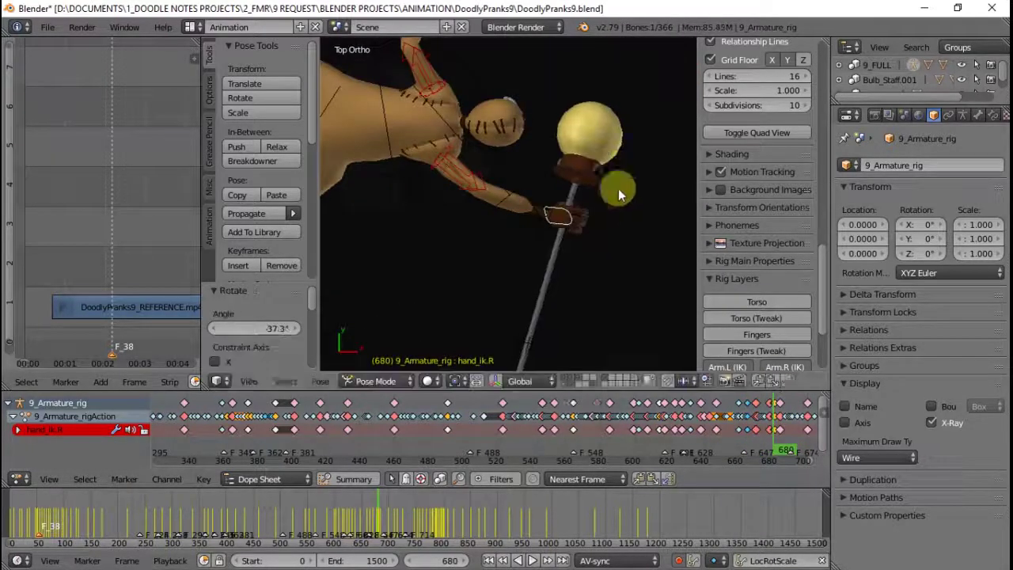
{"action": "scroll", "coordinate": [518, 424], "scroll_direction": "up", "scroll_amount": 3}
{"action": "key", "text": "shift+alt+a"}
{"action": "key", "text": "alt+a"}
{"action": "key", "text": "KP_1"}
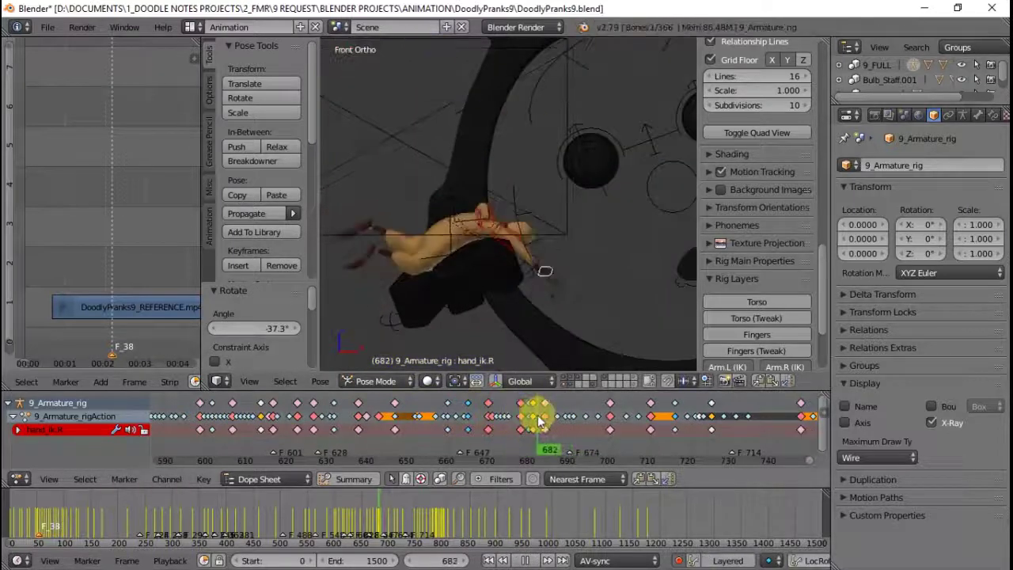
- Two frames later, tilt the right hand control to a new angle
{"action": "key", "text": "Right"}
{"action": "key", "text": "Right"}
{"action": "key", "text": "r"}
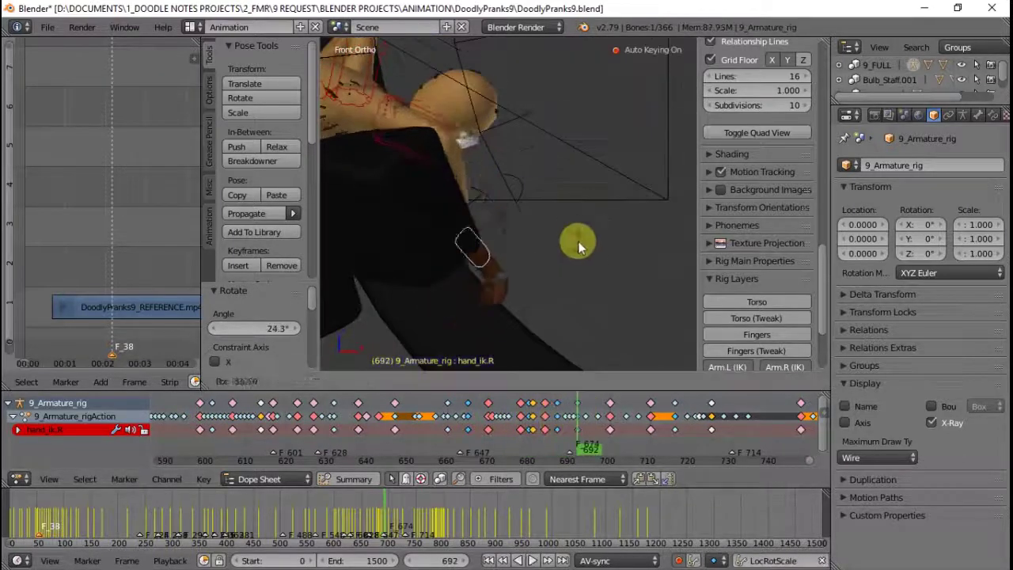
{"action": "left_click_drag", "start_coordinate": [531, 411], "coordinate": [481, 417]}
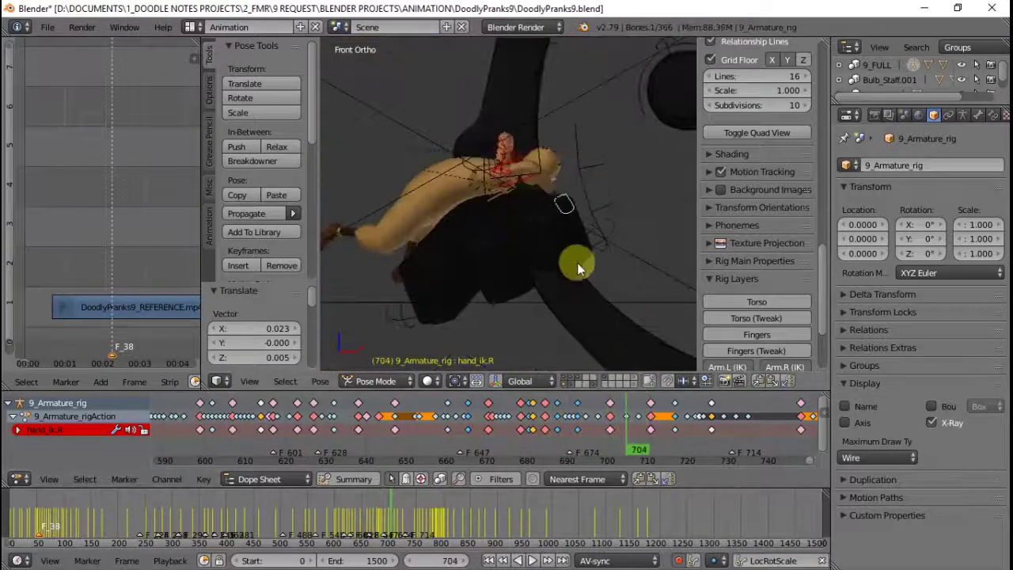
{"action": "mouse_move", "coordinate": [577, 263]}
{"action": "middle_mouse_down"}
{"action": "mouse_move", "coordinate": [594, 322]}
{"action": "mouse_move", "coordinate": [565, 158]}
{"action": "middle_mouse_up"}
{"action": "key", "text": "r"}
{"action": "key", "text": "r"}
{"action": "left_click", "coordinate": [450, 255]}
- Rotate the right hand along the staff over the next frames to match the reference
{"action": "key", "text": "r"}
{"action": "left_click", "coordinate": [525, 190]}
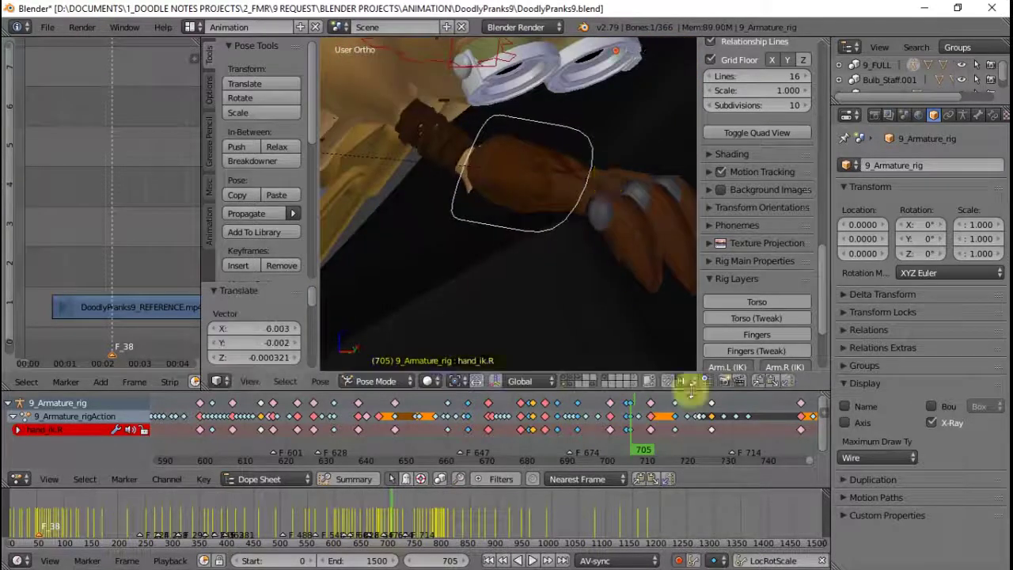
{"action": "left_click", "coordinate": [644, 430]}
{"action": "key", "text": "KP_1"}
{"action": "key", "text": "r"}
{"action": "key", "text": "r"}
{"action": "left_click", "coordinate": [544, 160]}
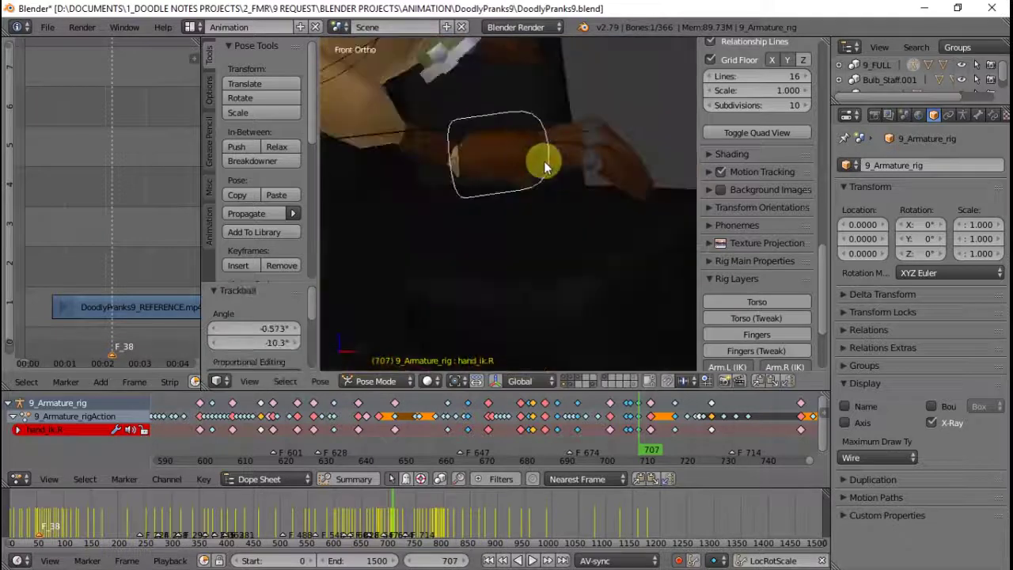
{"action": "left_click", "coordinate": [653, 281]}
- Replay the animation, then rotate the right hand further to match the pose
{"action": "key", "text": "alt+a"}
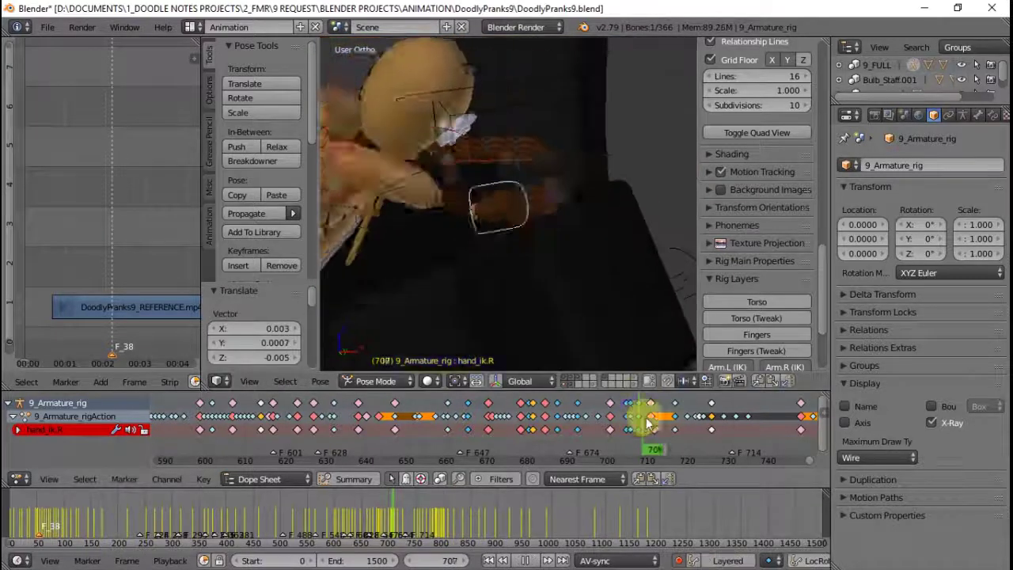
{"action": "key", "text": "Escape"}
{"action": "key", "text": "alt+a"}
{"action": "key", "text": "r"}
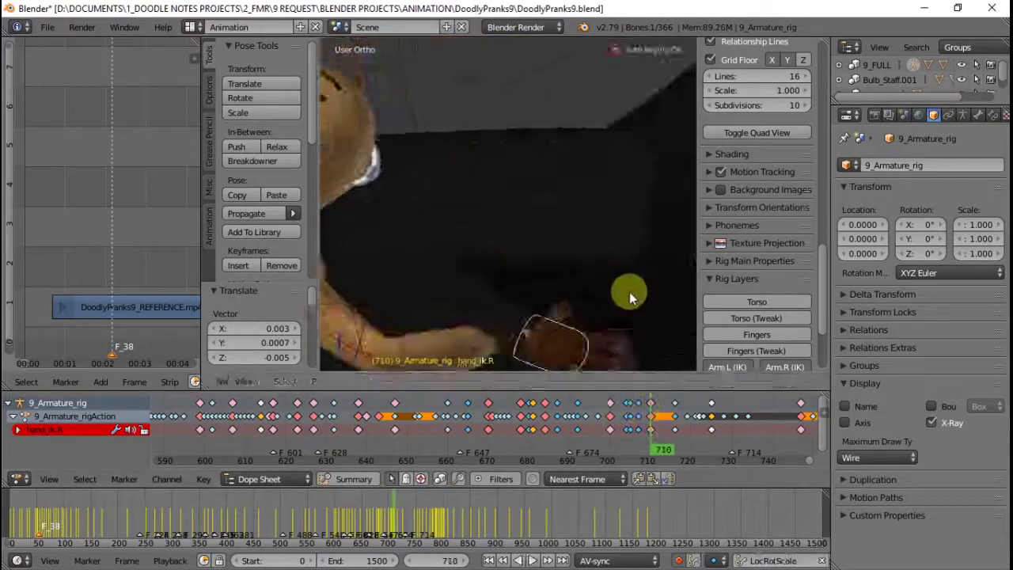
{"action": "left_click", "coordinate": [470, 213]}
- Reposition the right hand IK at frames 716 through 719
{"action": "left_click", "coordinate": [673, 427]}
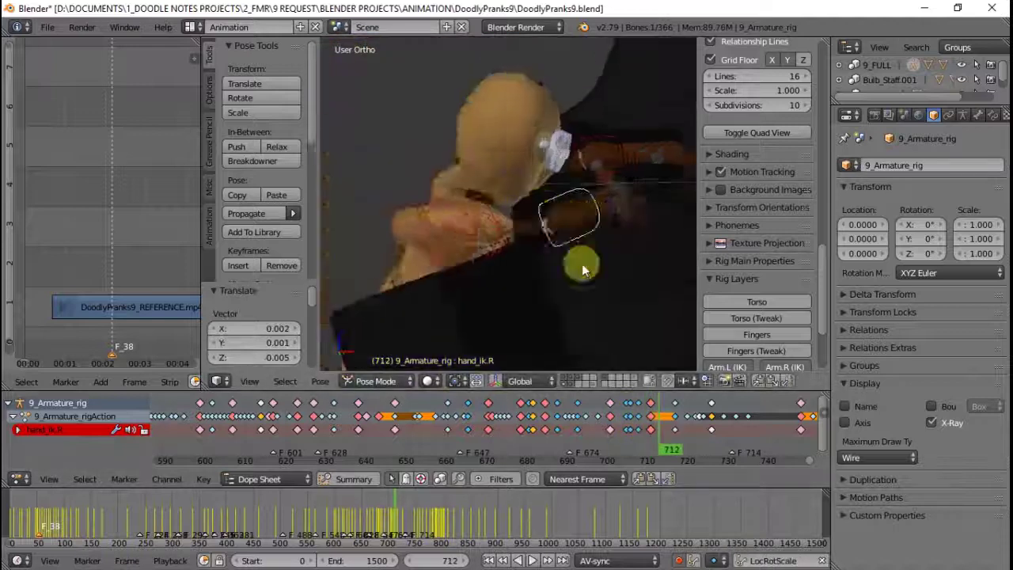
{"action": "key", "text": "g"}
{"action": "left_click", "coordinate": [466, 253]}
{"action": "key", "text": "Right"}
{"action": "key", "text": "Right"}
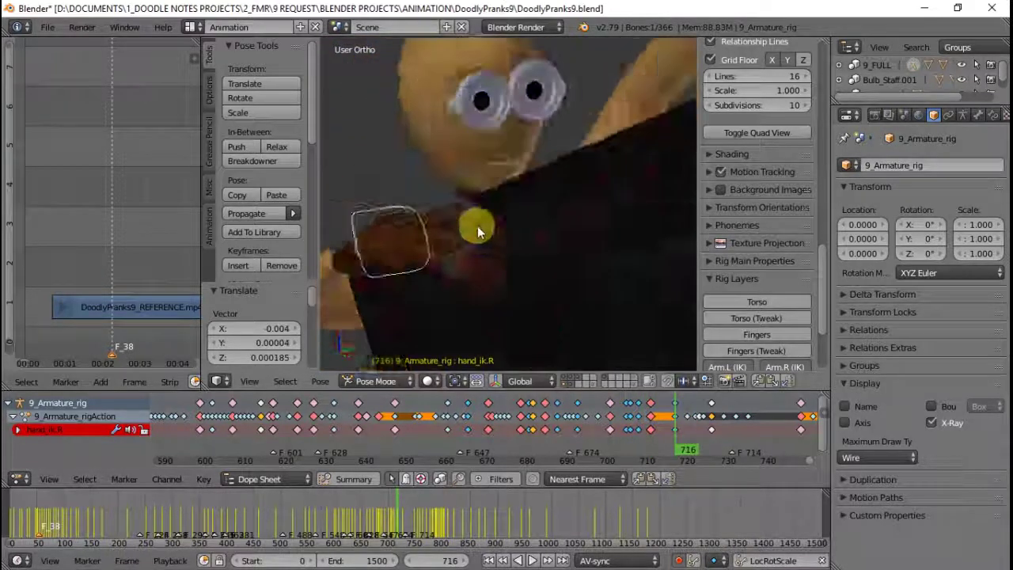
{"action": "key", "text": "g"}
{"action": "left_click", "coordinate": [562, 219]}
{"action": "left_click", "coordinate": [671, 430]}
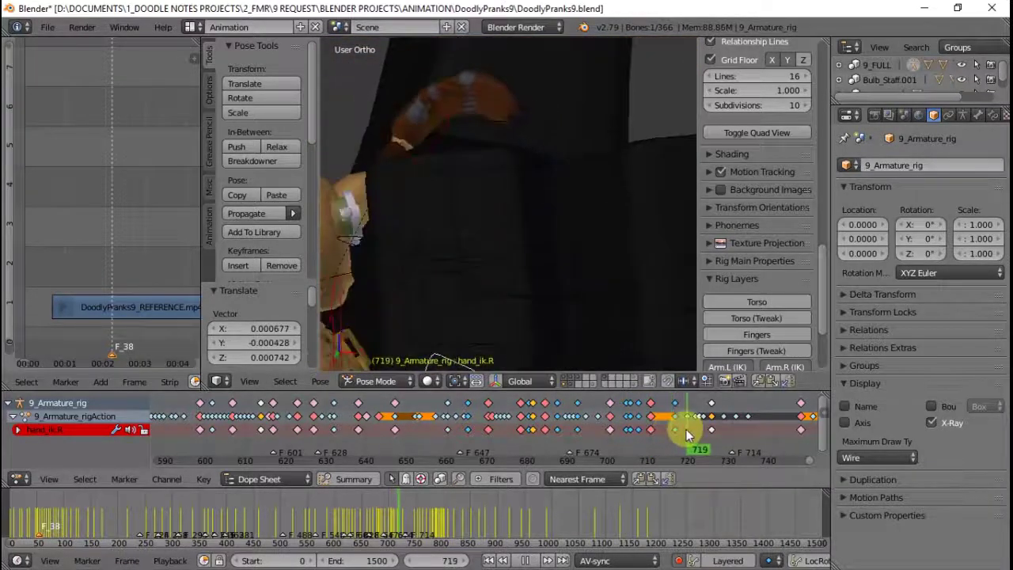
{"action": "key", "text": "g"}
{"action": "left_click", "coordinate": [587, 160]}
- Inspect the hand up close, then adjust the right upper arm pose at frame 710
{"action": "scroll", "coordinate": [586, 160], "scroll_direction": "up", "scroll_amount": 5}
{"action": "middle_click_drag", "start_coordinate": [461, 110], "coordinate": [651, 124]}
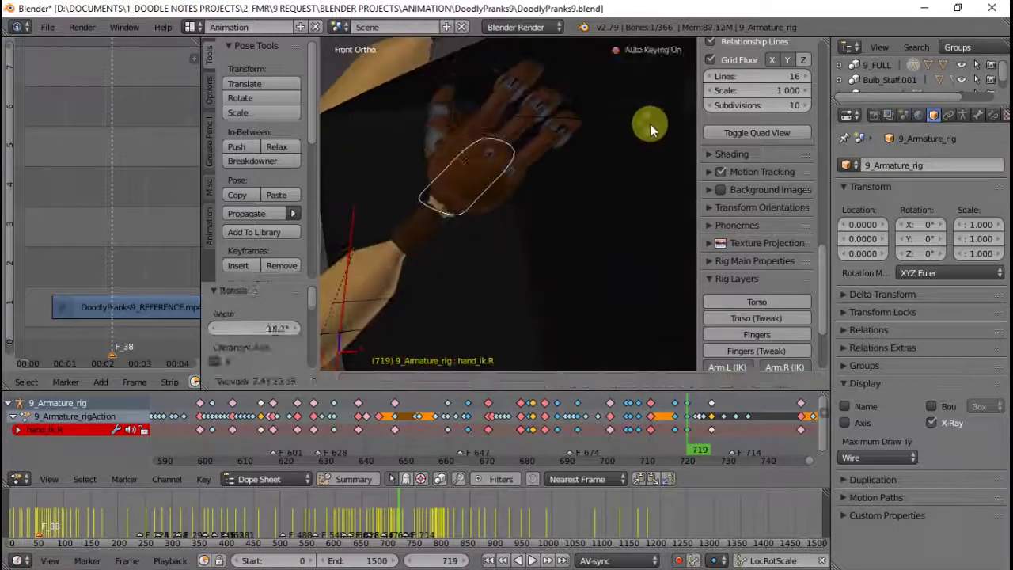
{"action": "key", "text": "g"}
{"action": "left_click", "coordinate": [352, 100]}
{"action": "key", "text": "KP_1"}
{"action": "left_click", "coordinate": [648, 427]}
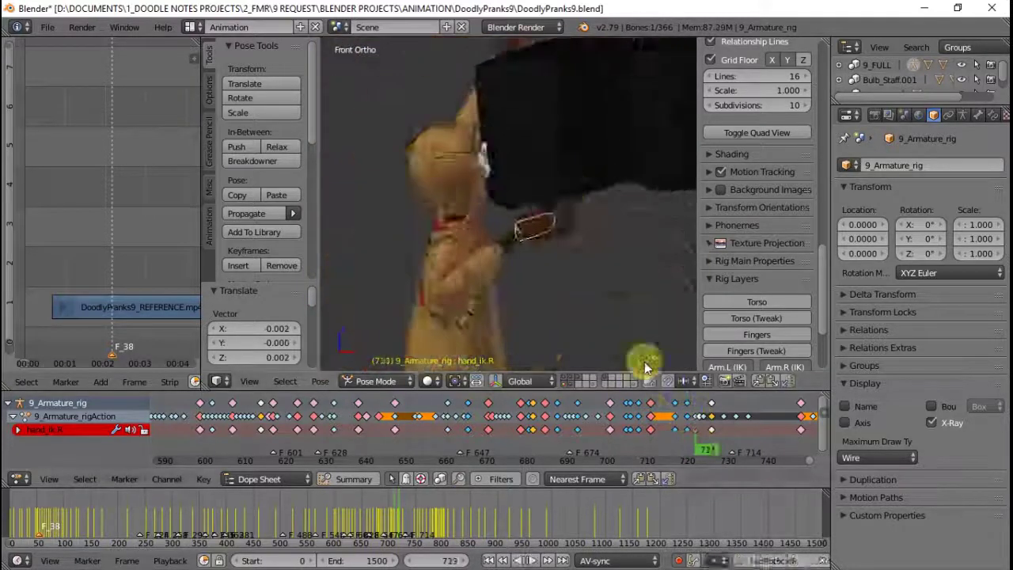
{"action": "right_click", "coordinate": [584, 103]}
{"action": "key", "text": "r"}
{"action": "left_click", "coordinate": [584, 103]}
- Reselect the right hand IK and move it toward the staff around frames 719–725
{"action": "mouse_move", "coordinate": [674, 422]}
{"action": "left_mouse_down"}
{"action": "mouse_move", "coordinate": [711, 428]}
{"action": "mouse_move", "coordinate": [693, 410]}
{"action": "left_mouse_up"}
{"action": "right_click", "coordinate": [575, 197]}
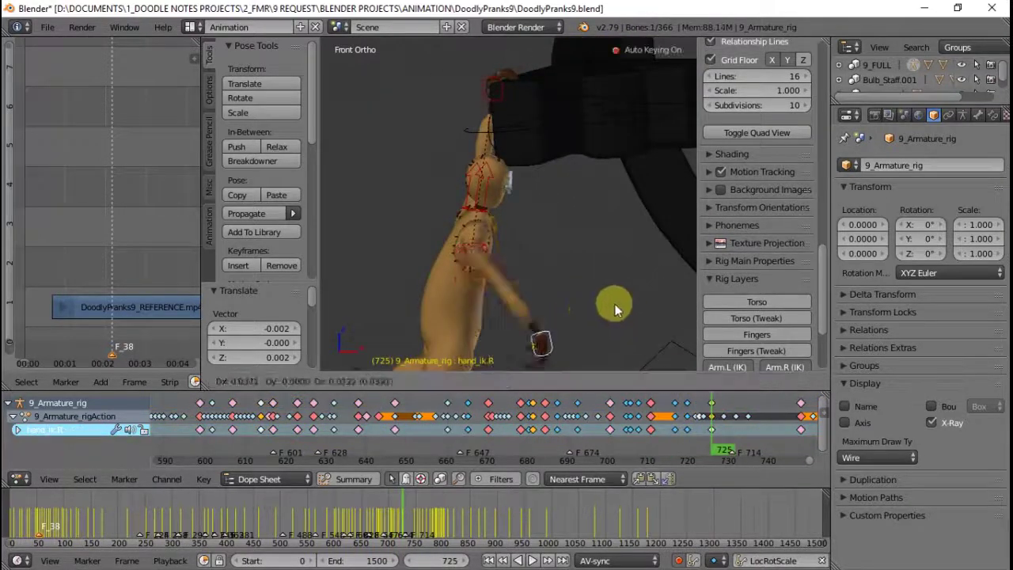
{"action": "left_click", "coordinate": [600, 304]}
{"action": "left_click", "coordinate": [707, 415]}
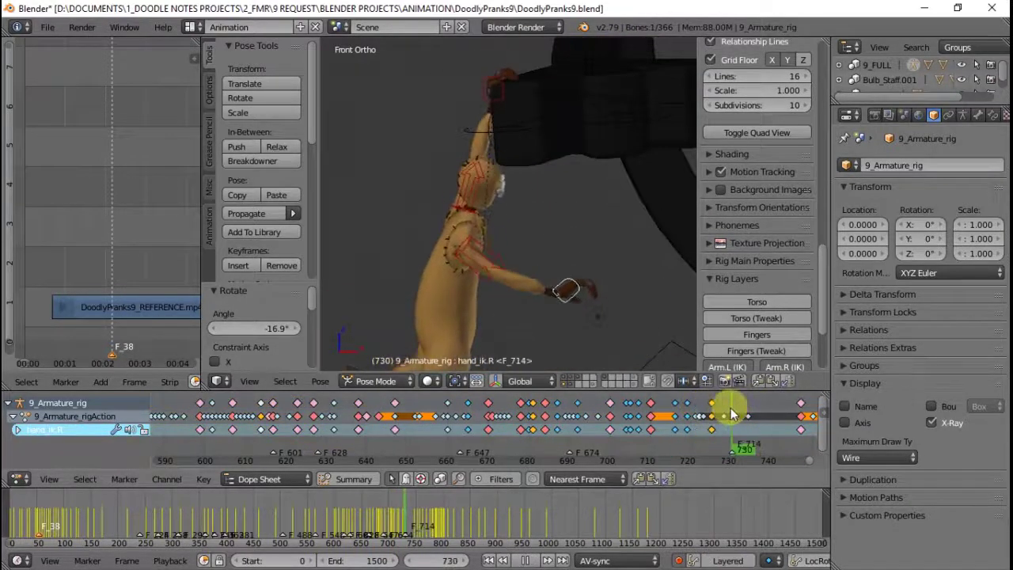
{"action": "key", "text": "g"}
{"action": "key", "text": "Escape"}
{"action": "mouse_move", "coordinate": [712, 418]}
{"action": "left_mouse_down"}
{"action": "mouse_move", "coordinate": [674, 419]}
{"action": "mouse_move", "coordinate": [715, 415]}
{"action": "left_mouse_up"}
{"action": "left_click_drag", "start_coordinate": [546, 253], "coordinate": [579, 251]}
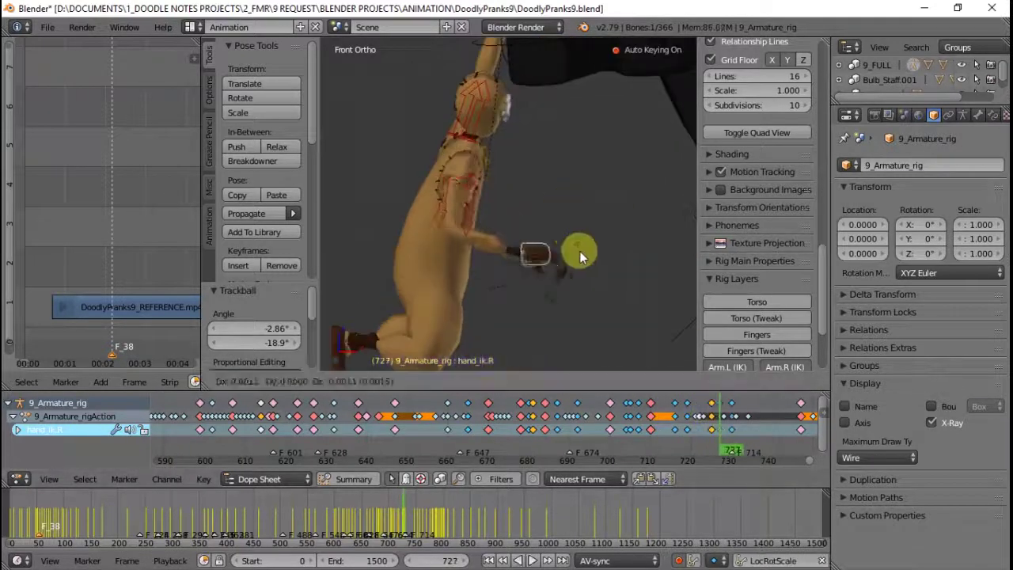
- Rotate the right hand at frame 729 to match the reference, then delete unneeded keyframes
{"action": "left_click_drag", "start_coordinate": [723, 424], "coordinate": [710, 419]}
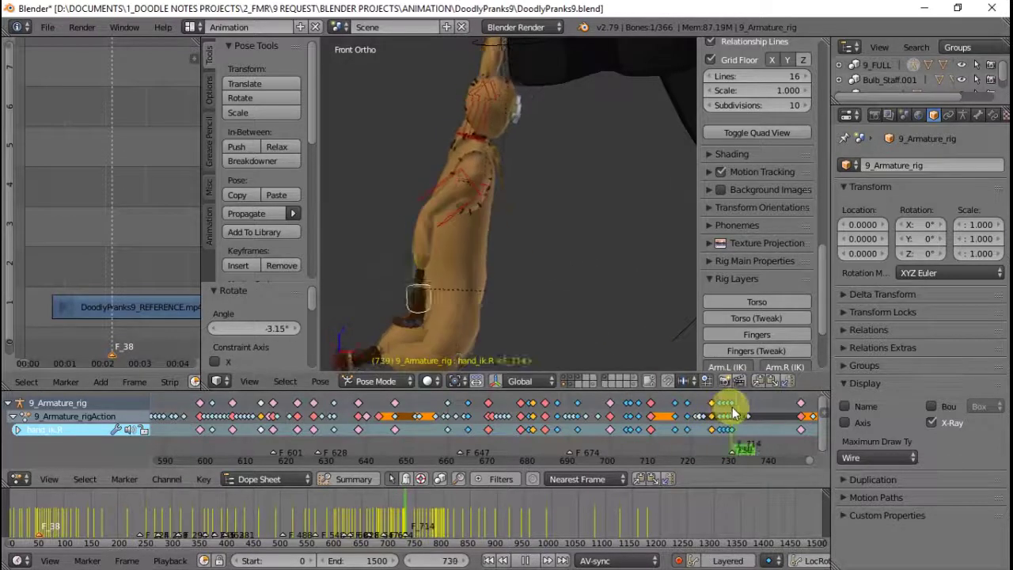
{"action": "key", "text": "r"}
{"action": "left_click", "coordinate": [482, 63]}
{"action": "left_click", "coordinate": [725, 397]}
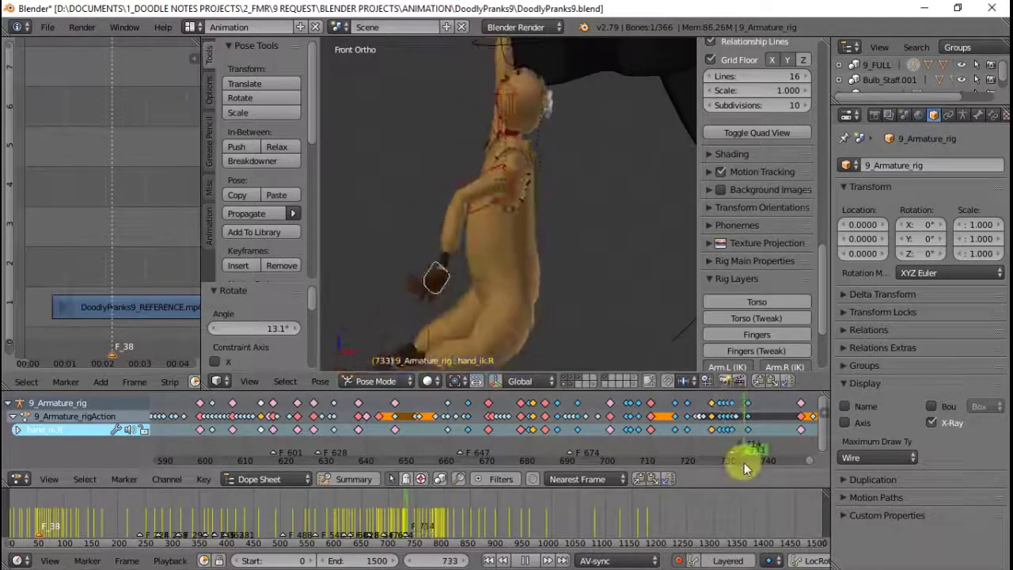
{"action": "left_click_drag", "start_coordinate": [744, 468], "coordinate": [777, 443]}
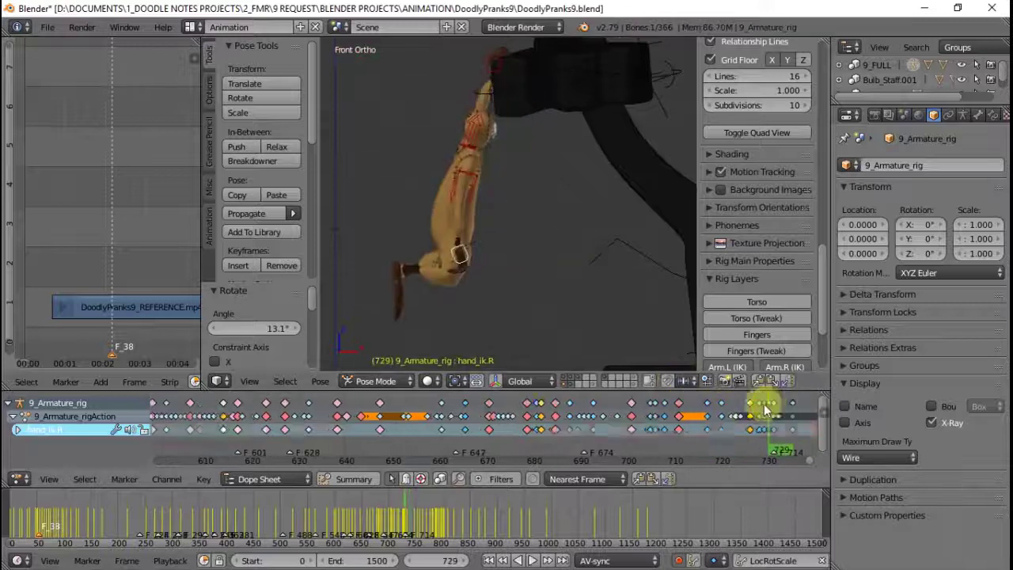
{"action": "key", "text": "x"}
{"action": "key", "text": "alt+a"}
- Move the right hand IK into position at frame 831 and insert a LocRotScale keyframe
{"action": "left_click", "coordinate": [425, 419]}
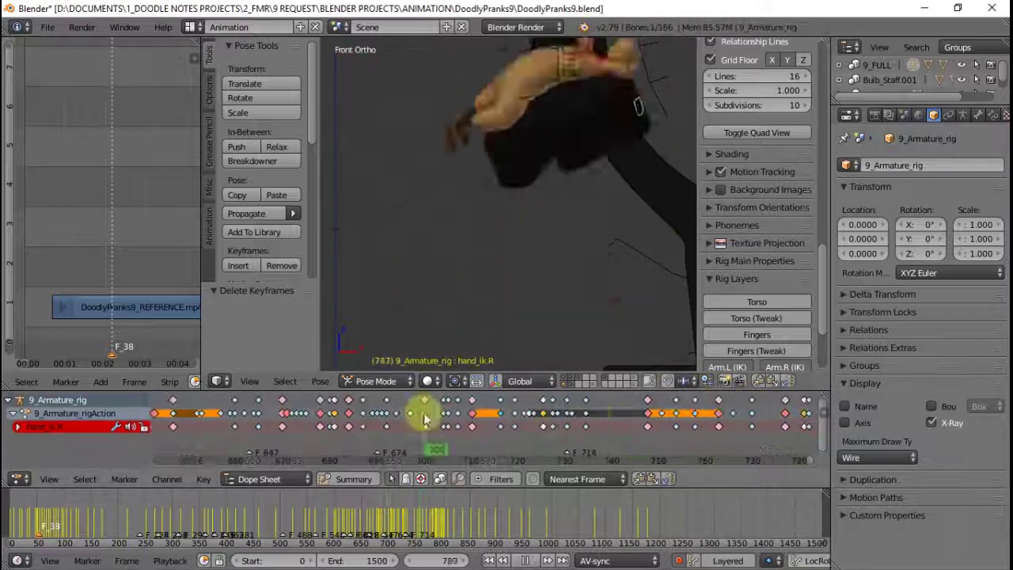
{"action": "left_click", "coordinate": [754, 422]}
{"action": "middle_click_drag", "start_coordinate": [545, 309], "coordinate": [545, 230], "text": "shift"}
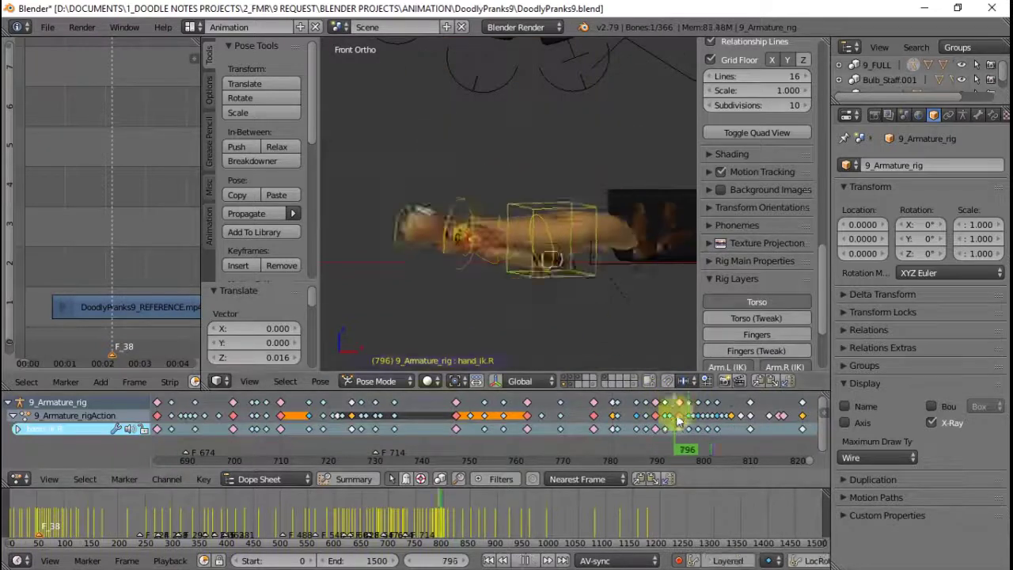
{"action": "left_click_drag", "start_coordinate": [740, 407], "coordinate": [766, 411]}
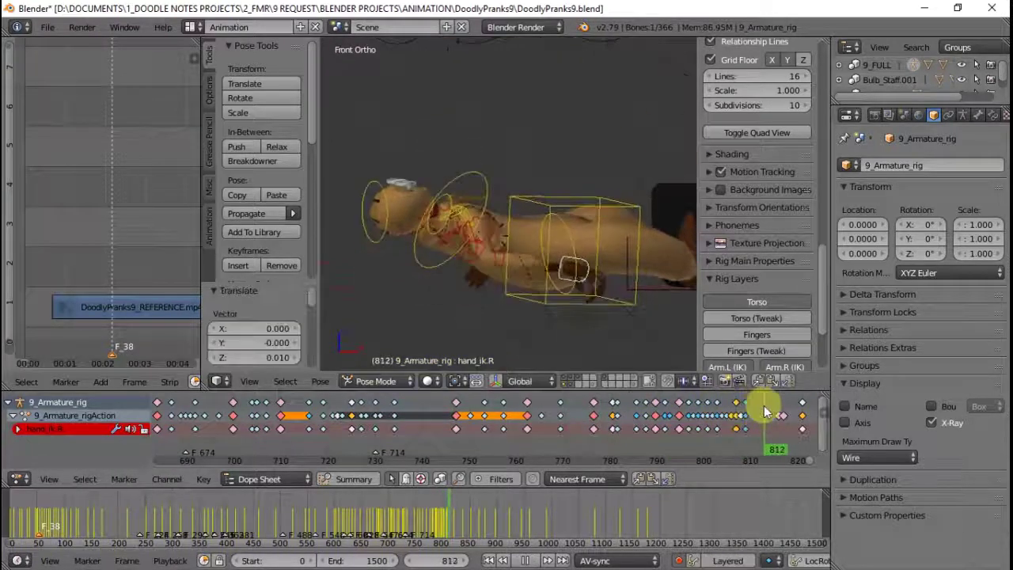
{"action": "key", "text": "KP_7"}
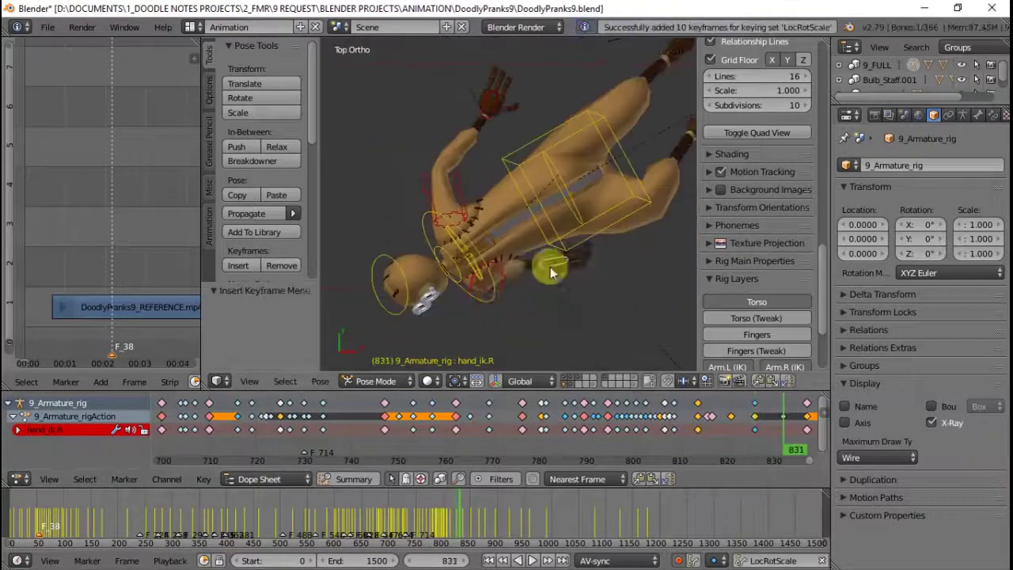
{"action": "key", "text": "KP_1"}
{"action": "key", "text": "g"}
{"action": "left_click", "coordinate": [586, 83]}
{"action": "key", "text": "Up"}
{"action": "key", "text": "KP_7"}
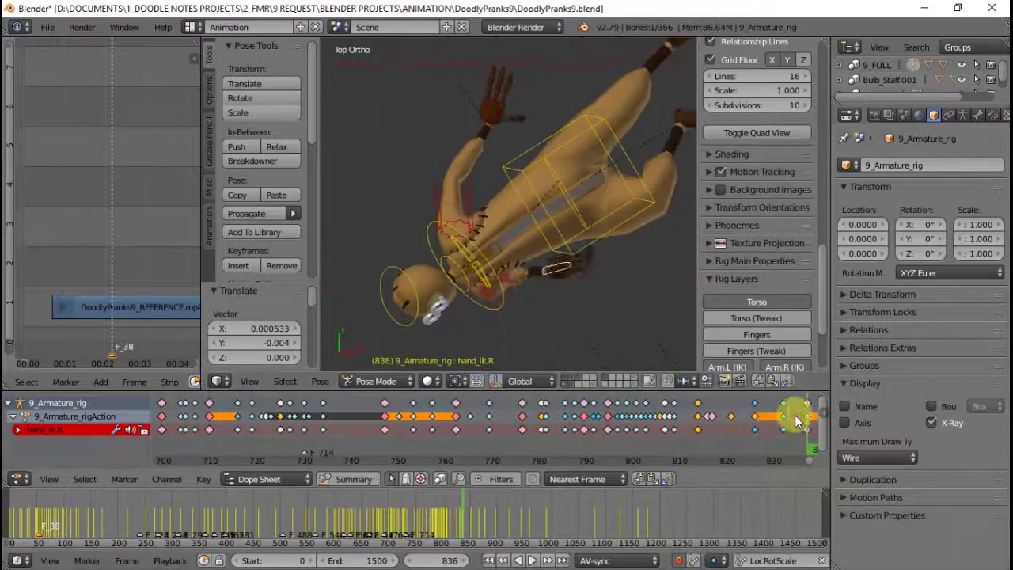
- Nudge the right hand and review the motion between frames 822 and 833
{"action": "middle_click_drag", "start_coordinate": [608, 38], "coordinate": [596, 238]}
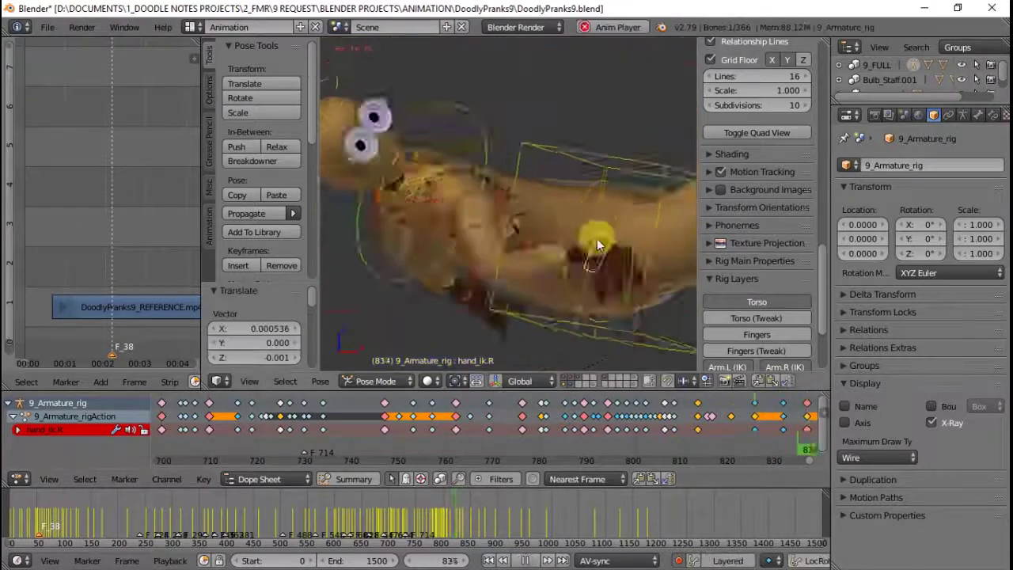
{"action": "key", "text": "Right"}
{"action": "key", "text": "Right"}
{"action": "key", "text": "Right"}
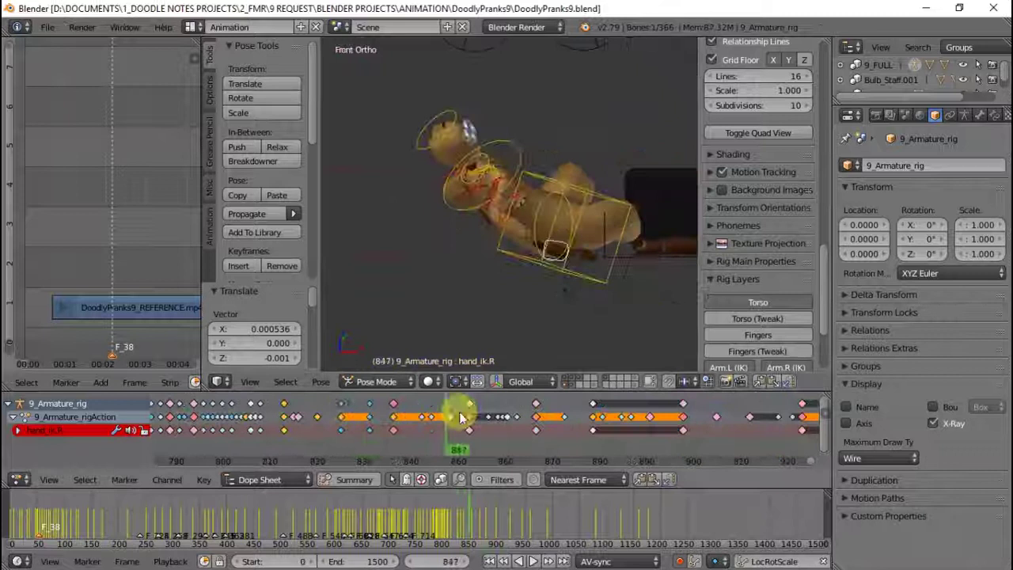
{"action": "left_click_drag", "start_coordinate": [462, 417], "coordinate": [370, 408]}
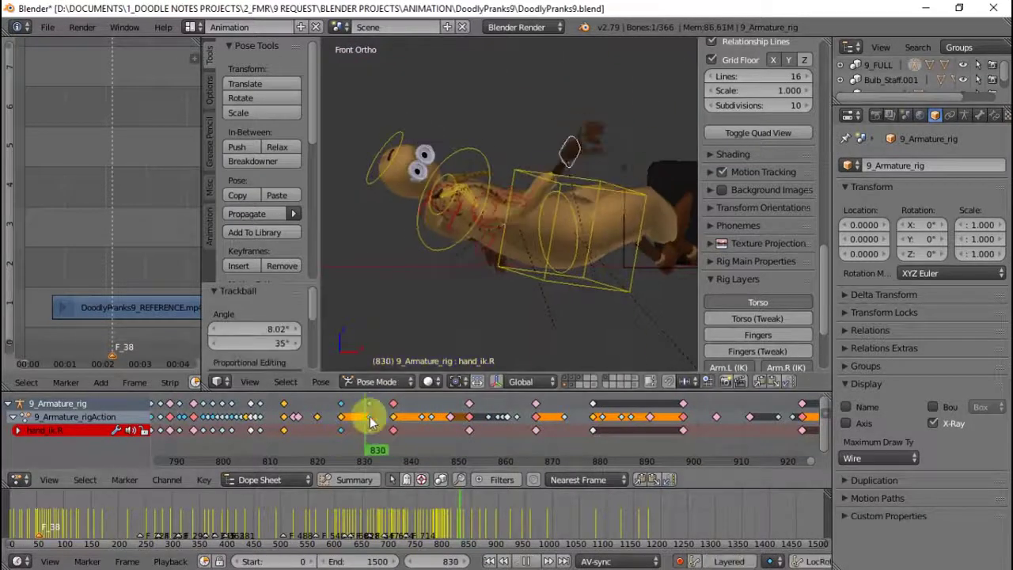
{"action": "left_click_drag", "start_coordinate": [289, 430], "coordinate": [238, 430]}
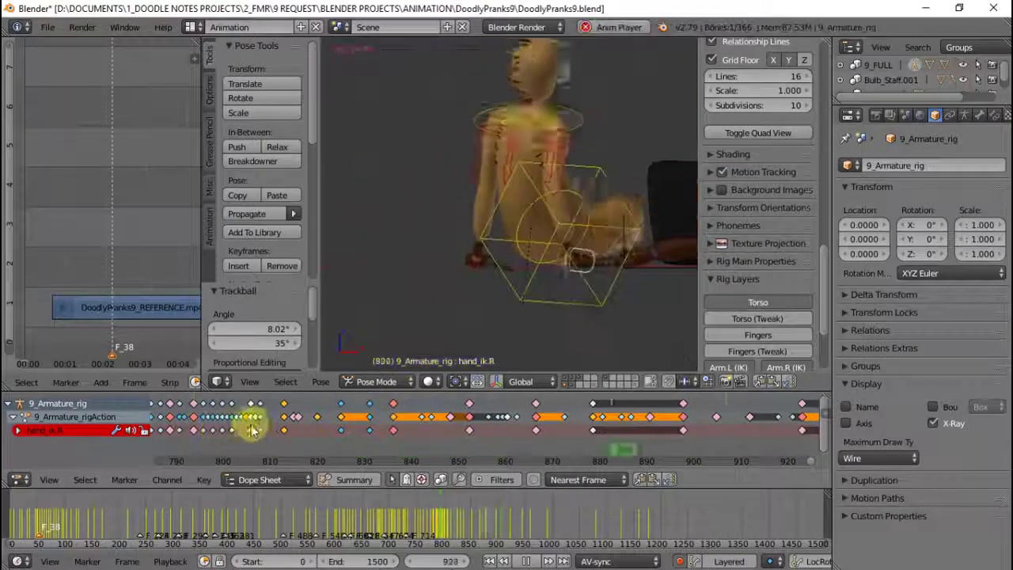
{"action": "key", "text": "Escape"}
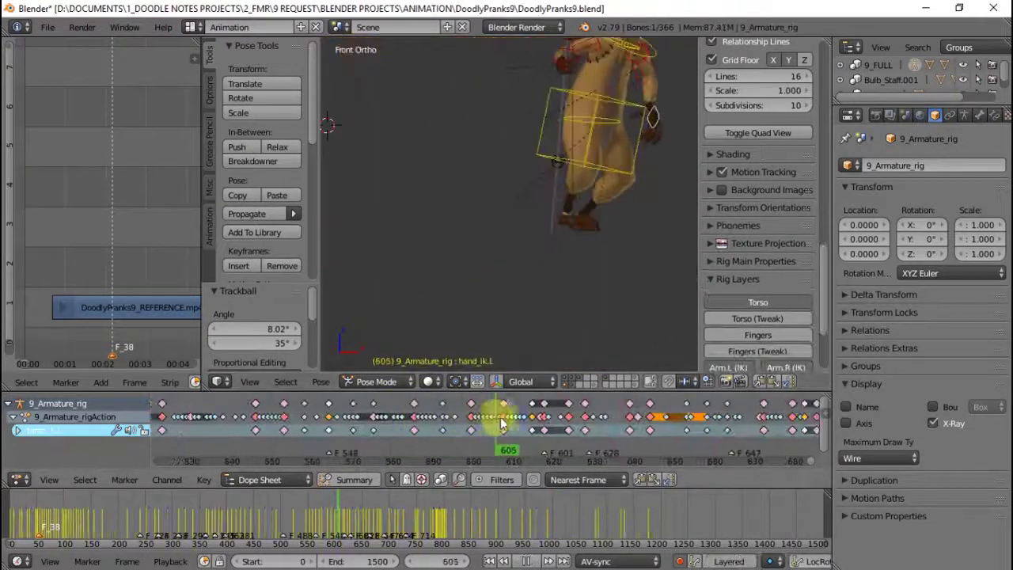
- Rotate the left hand IK bone across two frames, including a 9.87° turn
{"action": "key", "text": "r"}
{"action": "left_click", "coordinate": [645, 150]}
{"action": "left_click", "coordinate": [490, 422]}
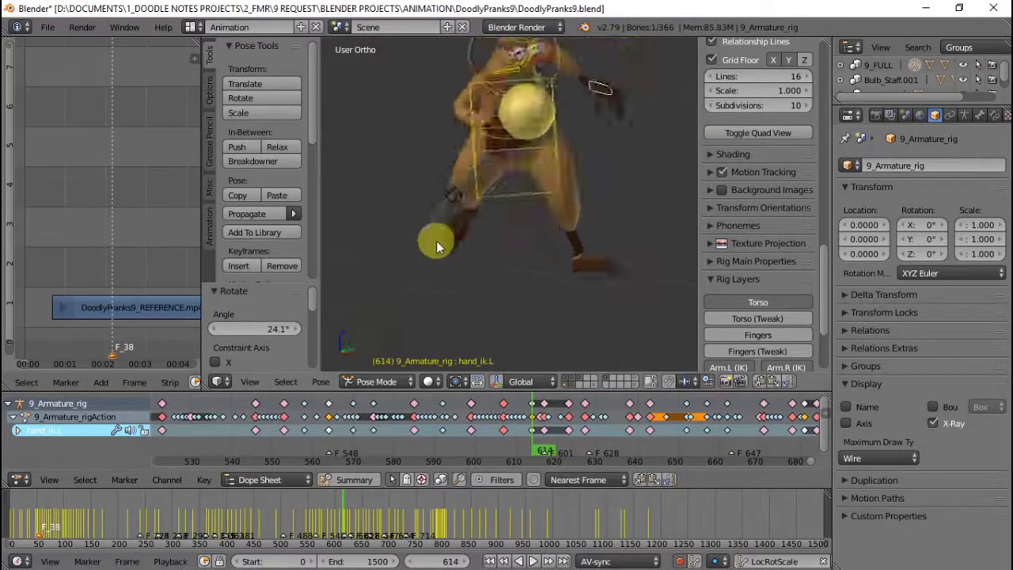
{"action": "key", "text": "KP_1"}
{"action": "key", "text": "r"}
{"action": "key", "text": "r"}
{"action": "left_click", "coordinate": [620, 80]}
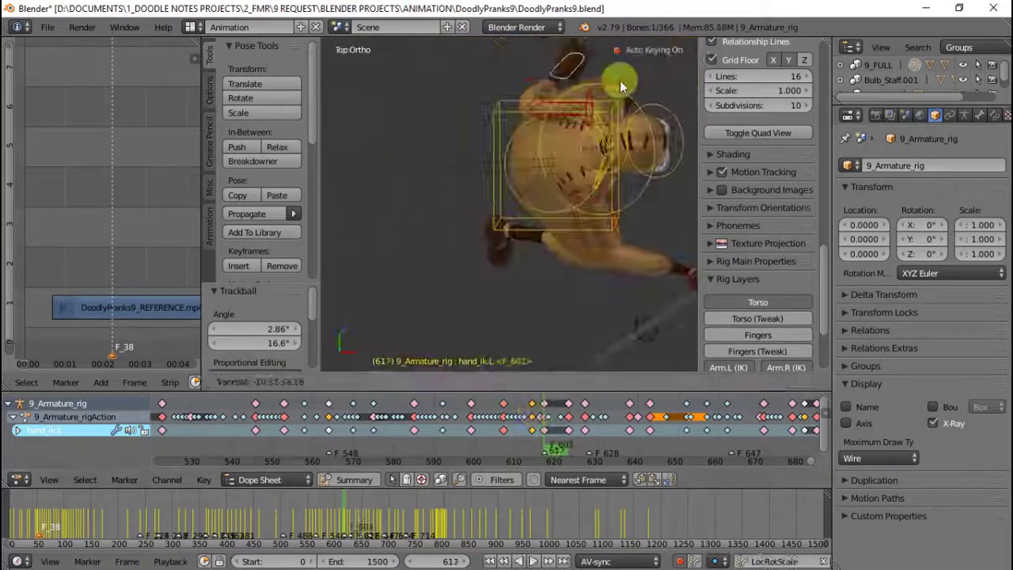
{"action": "key", "text": "g"}
{"action": "left_click", "coordinate": [583, 180]}
- Review the left hand motion from side, top and camera views, stopping at frame 647
{"action": "key", "text": "alt+a"}
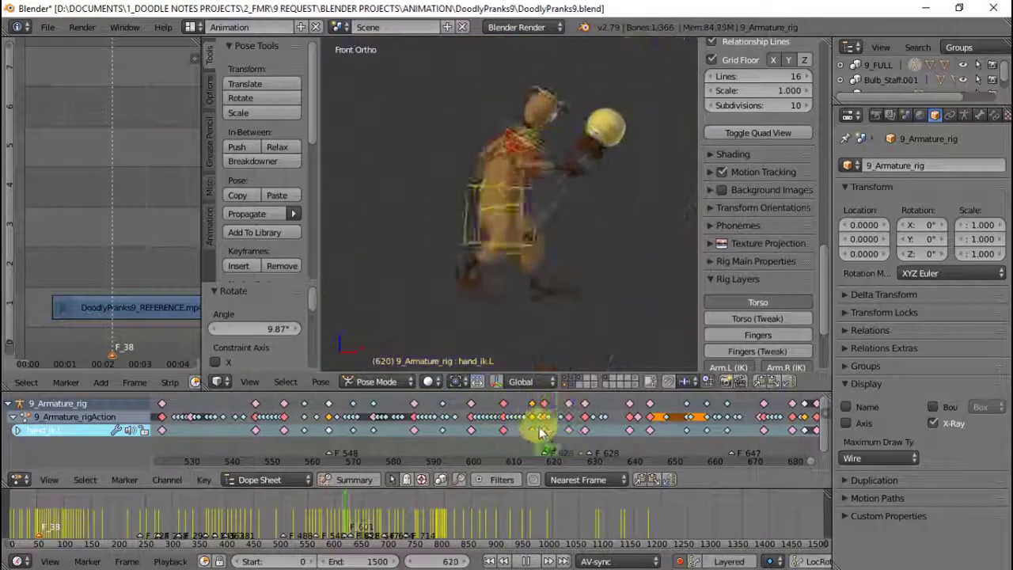
{"action": "middle_click_drag", "start_coordinate": [539, 68], "coordinate": [593, 90]}
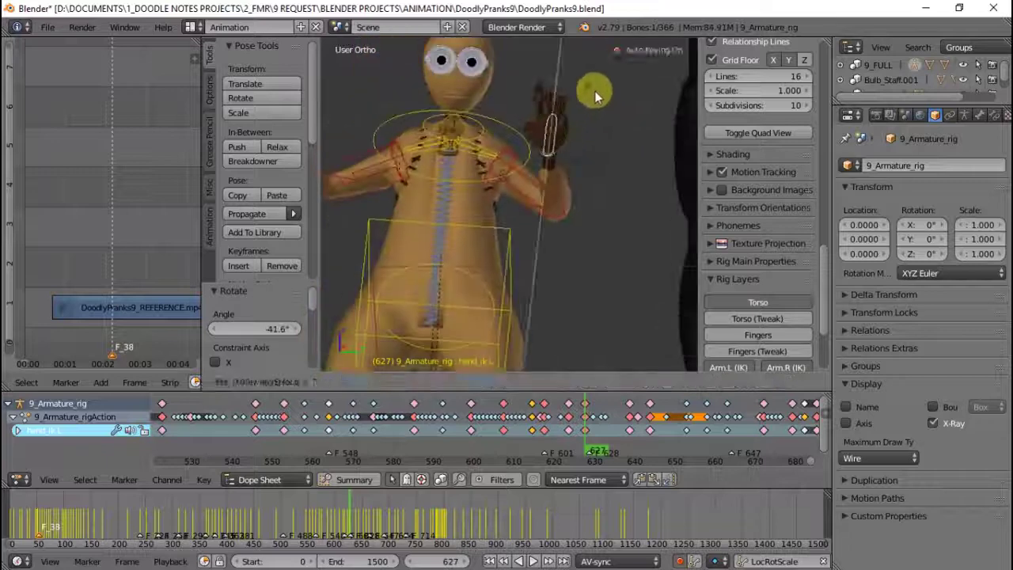
{"action": "left_click", "coordinate": [620, 432]}
{"action": "left_click_drag", "start_coordinate": [620, 433], "coordinate": [610, 432]}
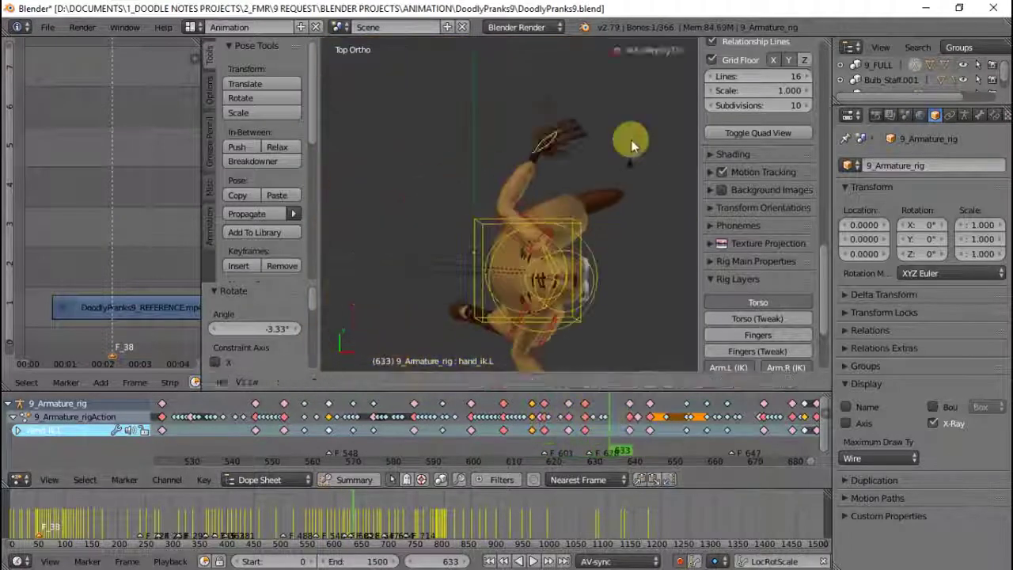
{"action": "key", "text": "KP_3"}
{"action": "key", "text": "alt+a"}
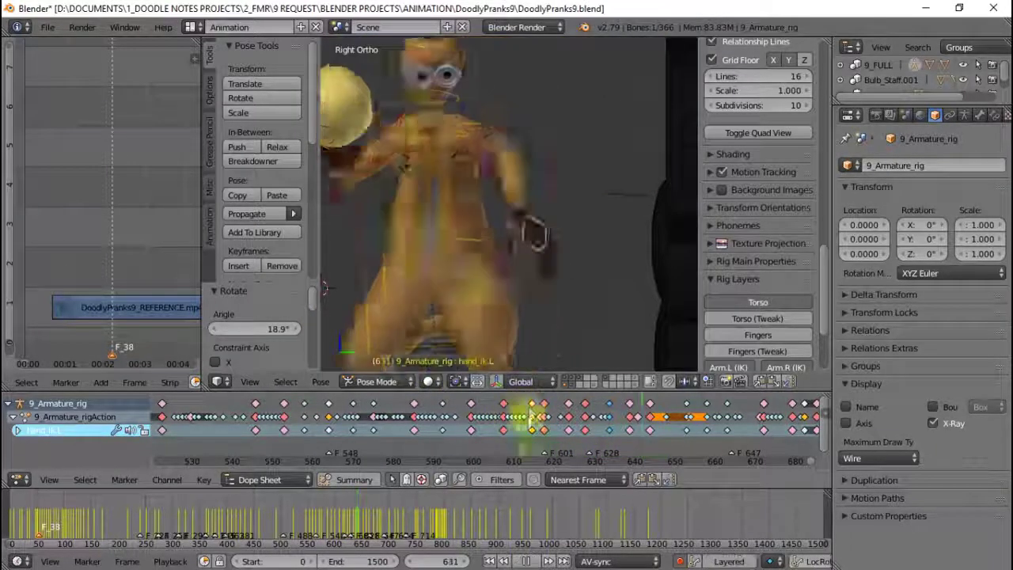
{"action": "key", "text": "KP_0"}
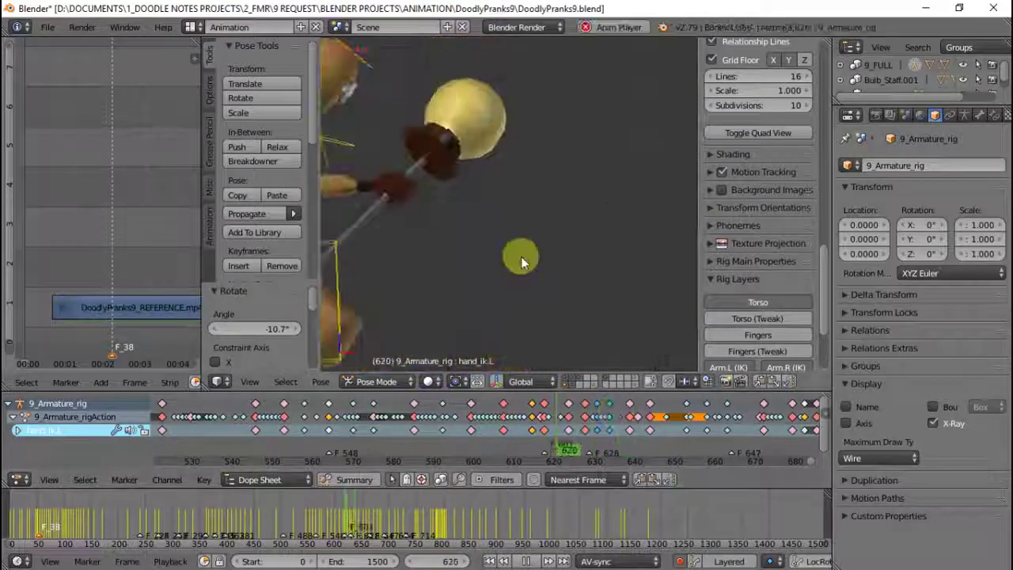
{"action": "key", "text": "KP_7"}
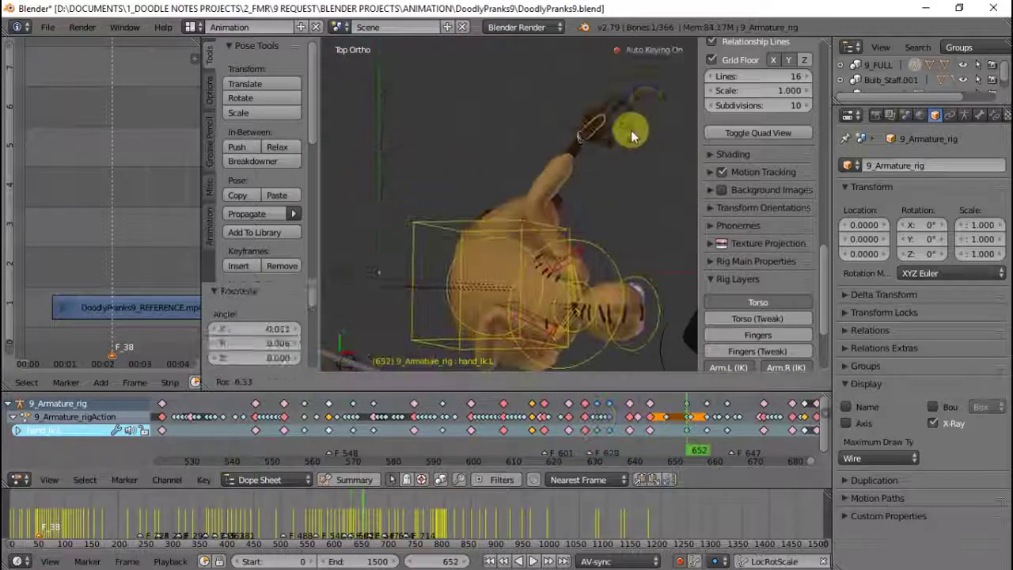
{"action": "key", "text": "alt+a"}
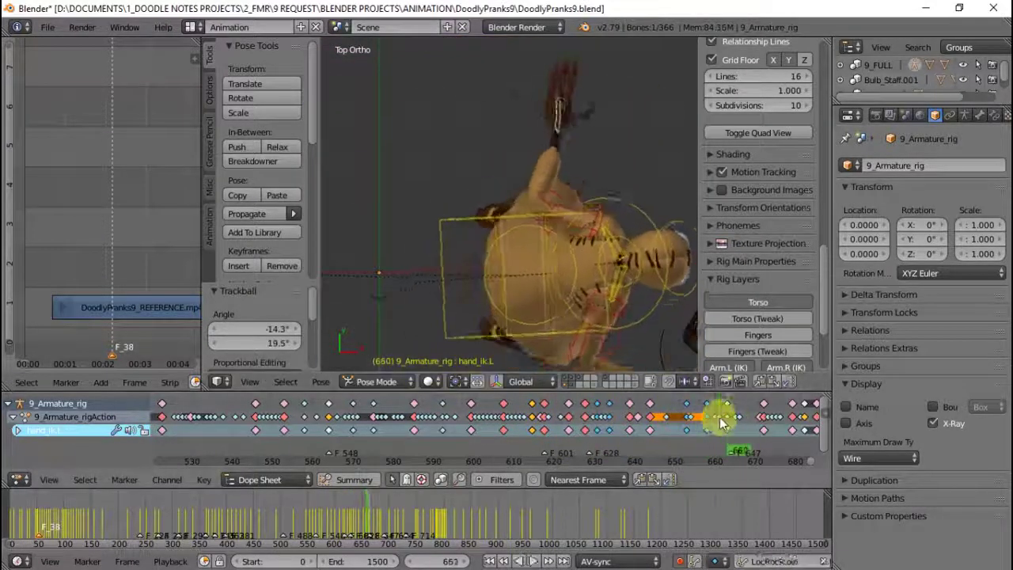
{"action": "key", "text": "KP_0"}
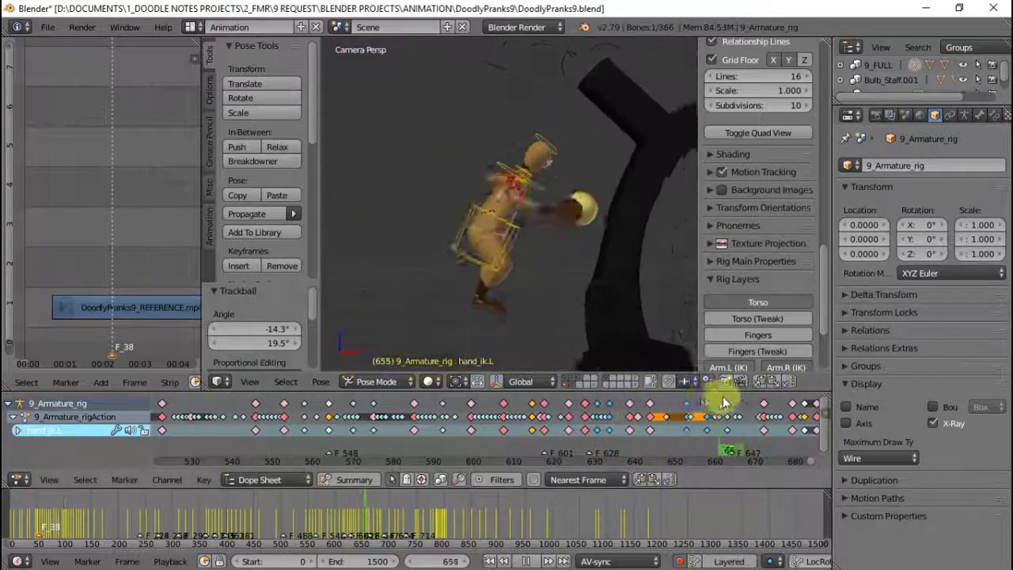
{"action": "left_click", "coordinate": [680, 455]}
- Freely rotate the left hand at frame 647 and snap the selected keys to whole frames
{"action": "key", "text": "KP_7"}
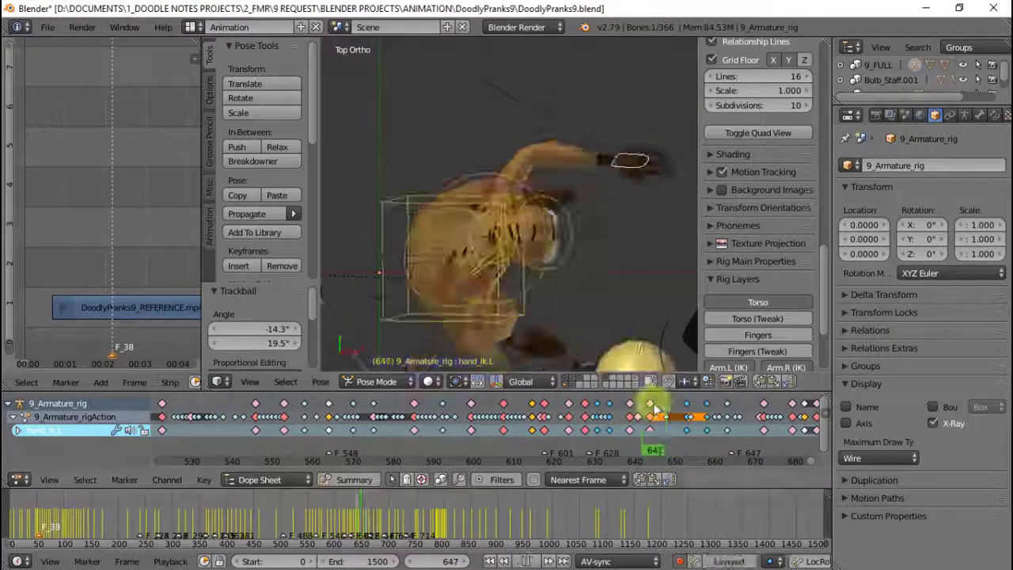
{"action": "key", "text": "r"}
{"action": "left_click", "coordinate": [369, 256]}
{"action": "key", "text": "KP_1"}
{"action": "left_click", "coordinate": [396, 168]}
{"action": "key", "text": "alt+a"}
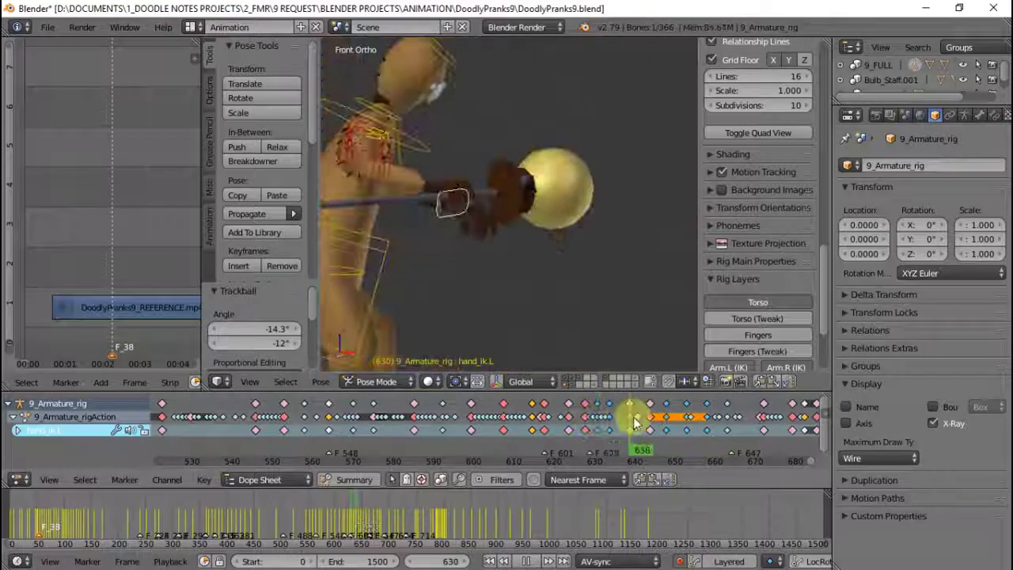
{"action": "key", "text": "shift+s"}
{"action": "left_click", "coordinate": [677, 406]}
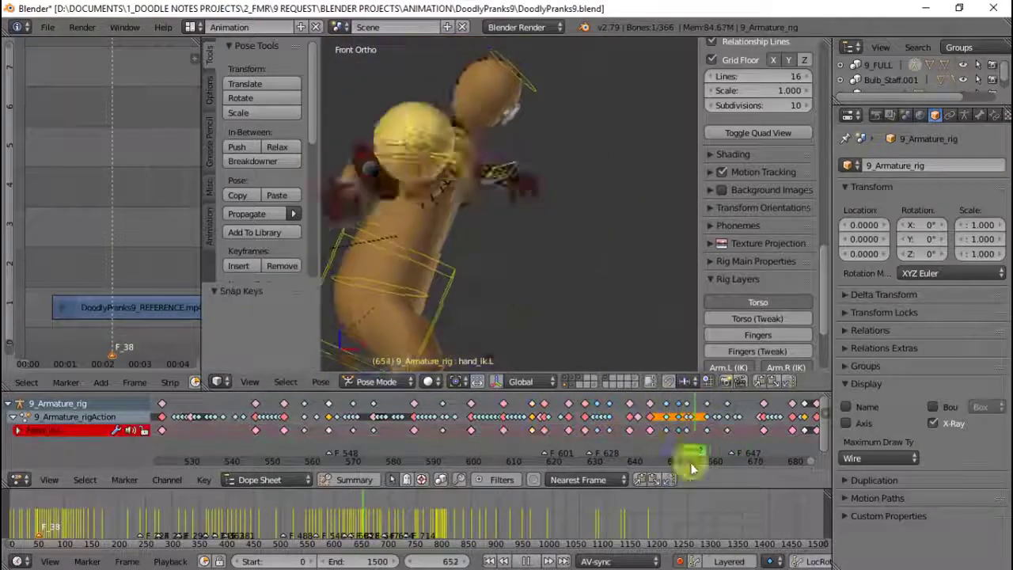
{"action": "key", "text": "alt+a"}
- Move and lower the left hand IK slightly around frames 680–685
{"action": "key", "text": "KP_7"}
{"action": "key", "text": "alt+a"}
{"action": "key", "text": "g"}
{"action": "left_click", "coordinate": [781, 395]}
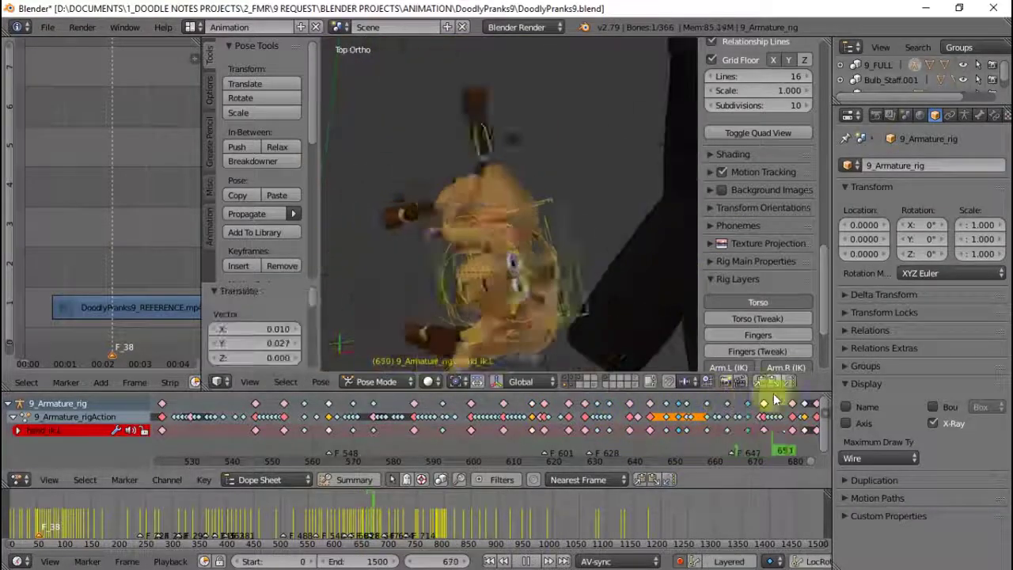
{"action": "key", "text": "KP_0"}
{"action": "key", "text": "alt+a"}
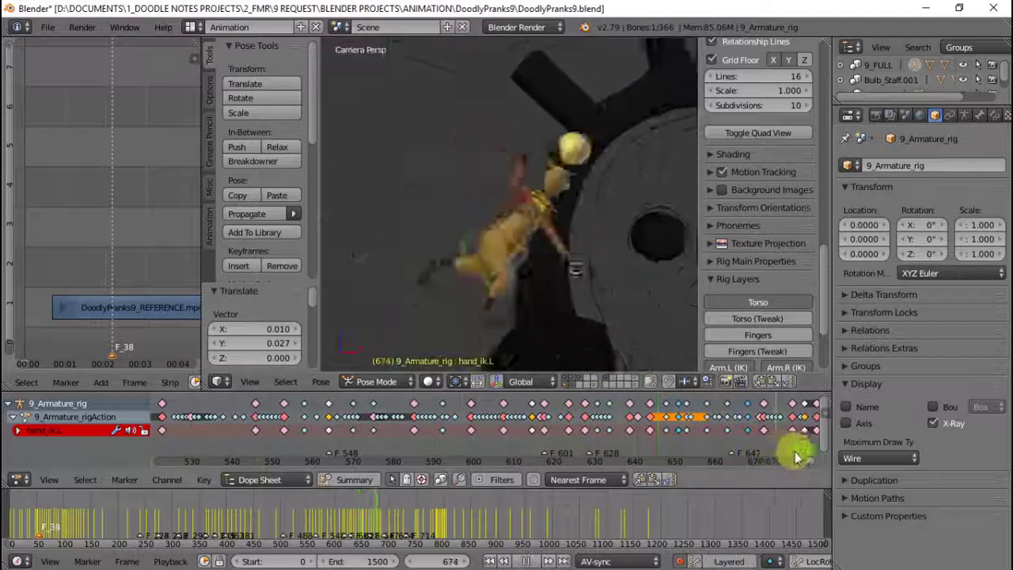
{"action": "key", "text": "alt+a"}
{"action": "key", "text": "g"}
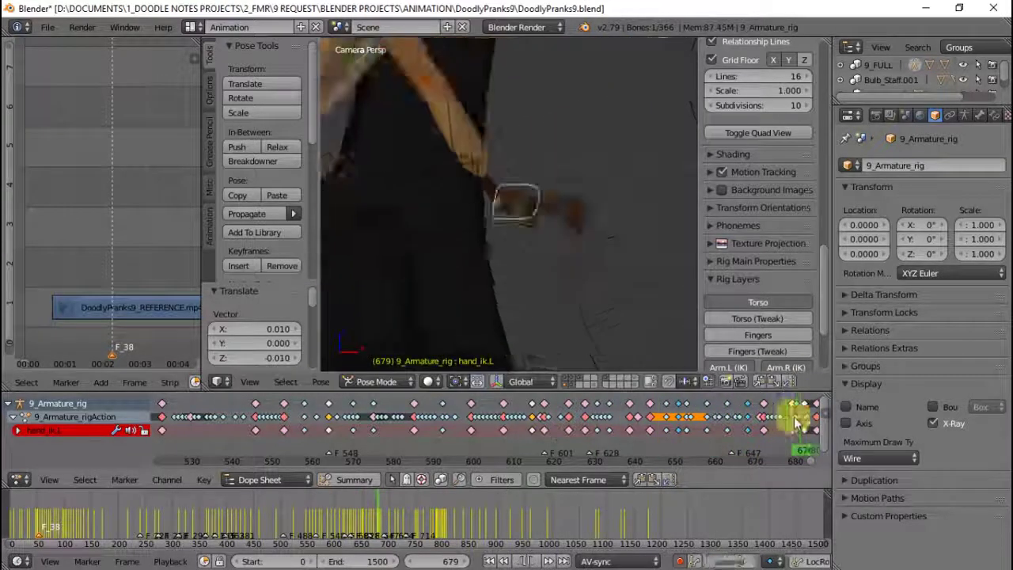
{"action": "left_click", "coordinate": [535, 271]}
{"action": "mouse_move", "coordinate": [535, 271]}
{"action": "middle_mouse_down"}
{"action": "mouse_move", "coordinate": [559, 198]}
{"action": "mouse_move", "coordinate": [529, 250]}
{"action": "middle_mouse_up"}
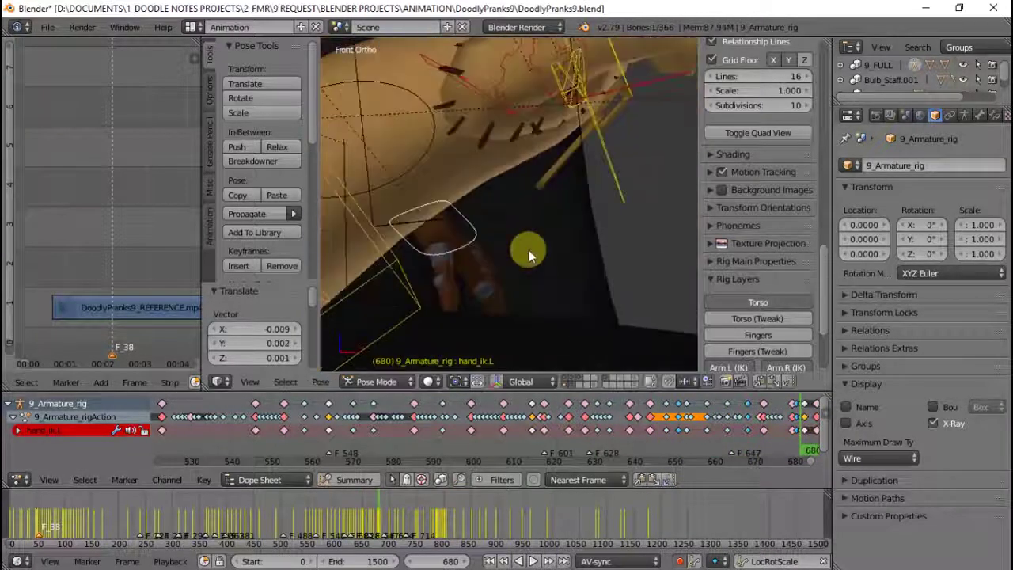
- Rotate the left hand on the X axis, nudge it, and play back the result
{"action": "key", "text": "r"}
{"action": "key", "text": "x"}
{"action": "left_click", "coordinate": [654, 368]}
{"action": "key", "text": "KP_0"}
{"action": "key", "text": "g"}
{"action": "left_click", "coordinate": [615, 365]}
{"action": "key", "text": "alt+a"}
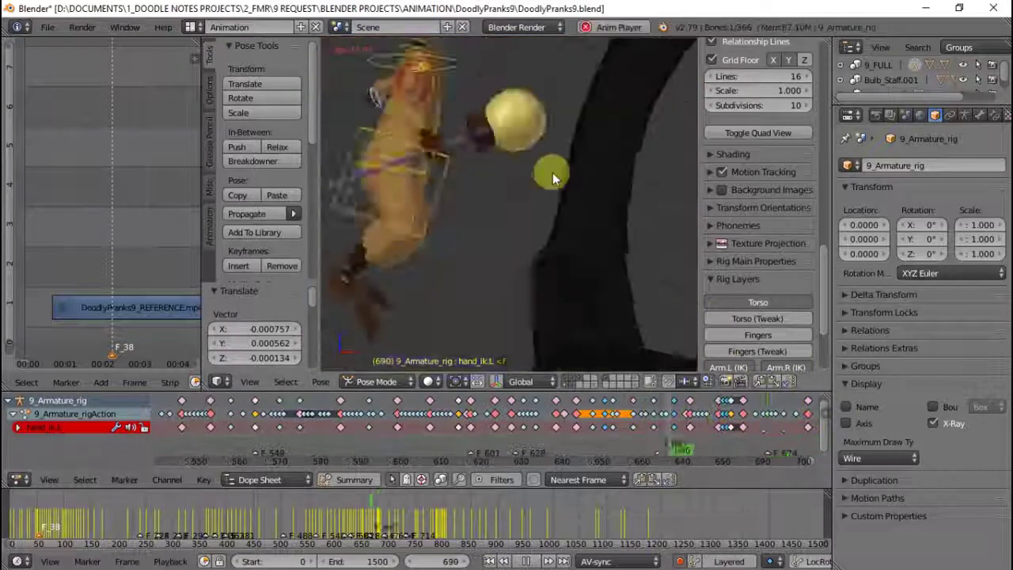
- Stop at frame 710, frame hand_ik.L, move it, and replay around frame 725 to check
{"action": "key", "text": "alt+a"}
{"action": "key", "text": "KP_Decimal"}
{"action": "key", "text": "g"}
{"action": "left_click", "coordinate": [633, 219]}
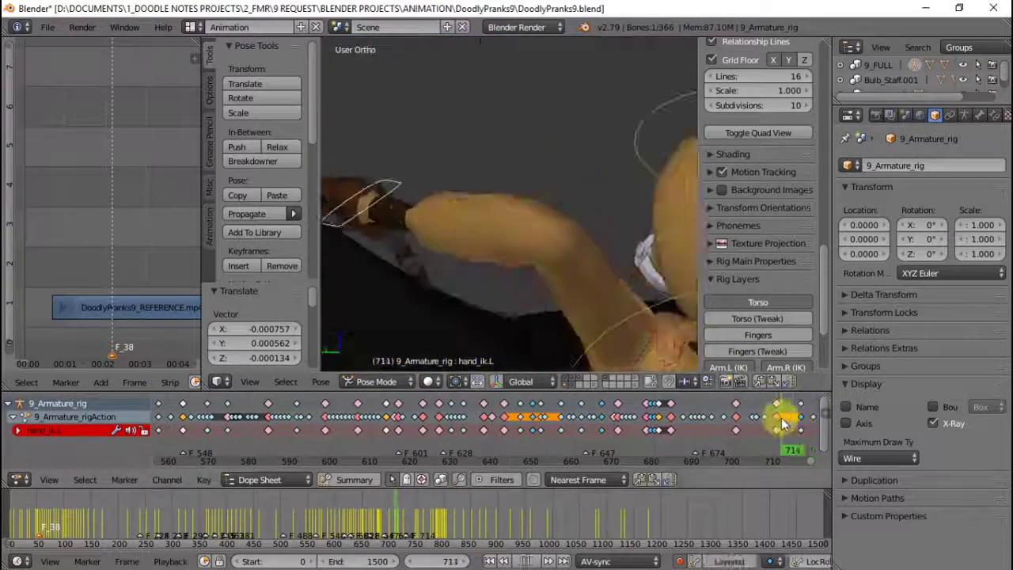
{"action": "left_click_drag", "start_coordinate": [781, 414], "coordinate": [803, 425]}
{"action": "middle_click_drag", "start_coordinate": [606, 170], "coordinate": [674, 145]}
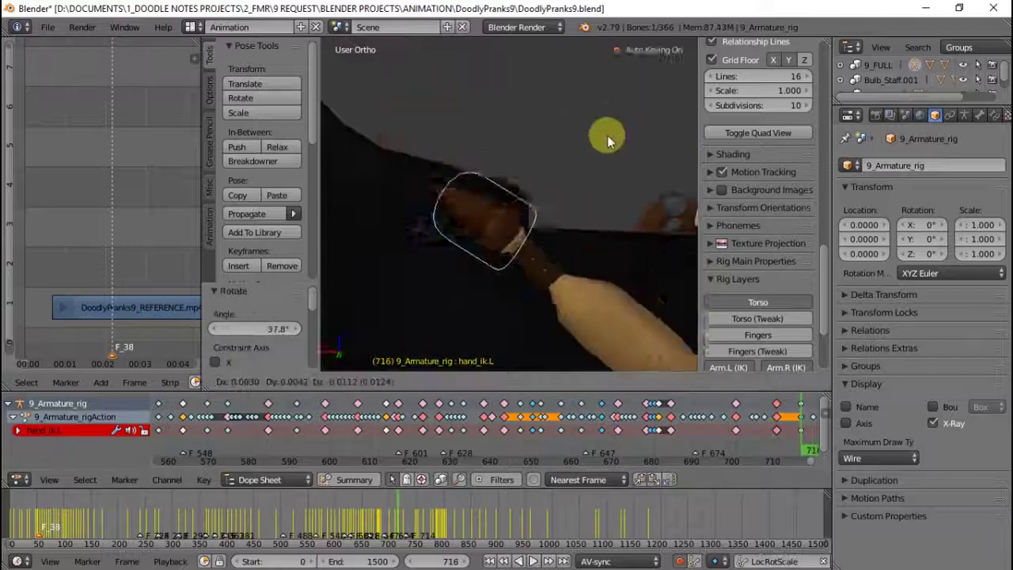
{"action": "key", "text": "alt+a"}
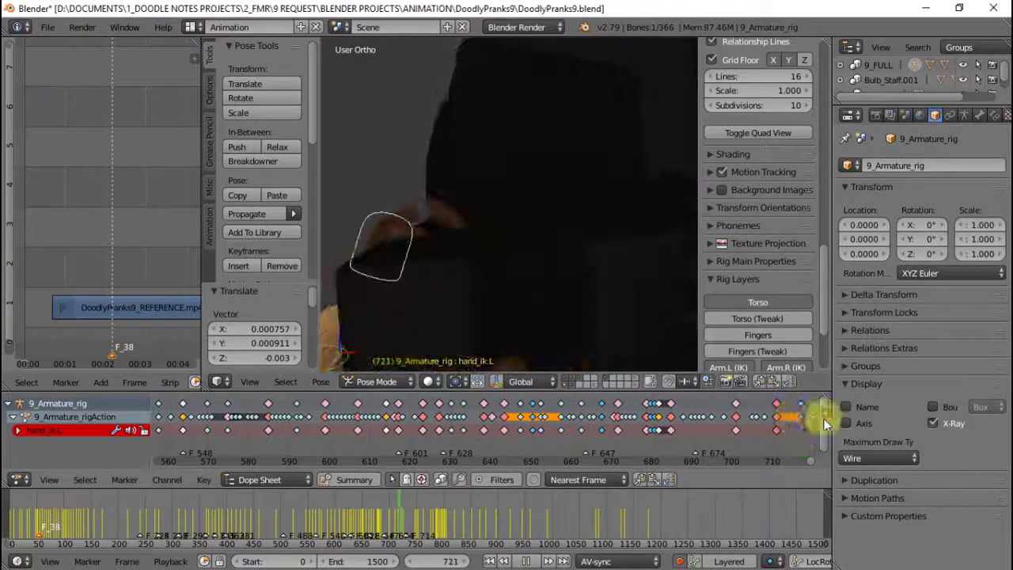
{"action": "key", "text": "alt+a"}
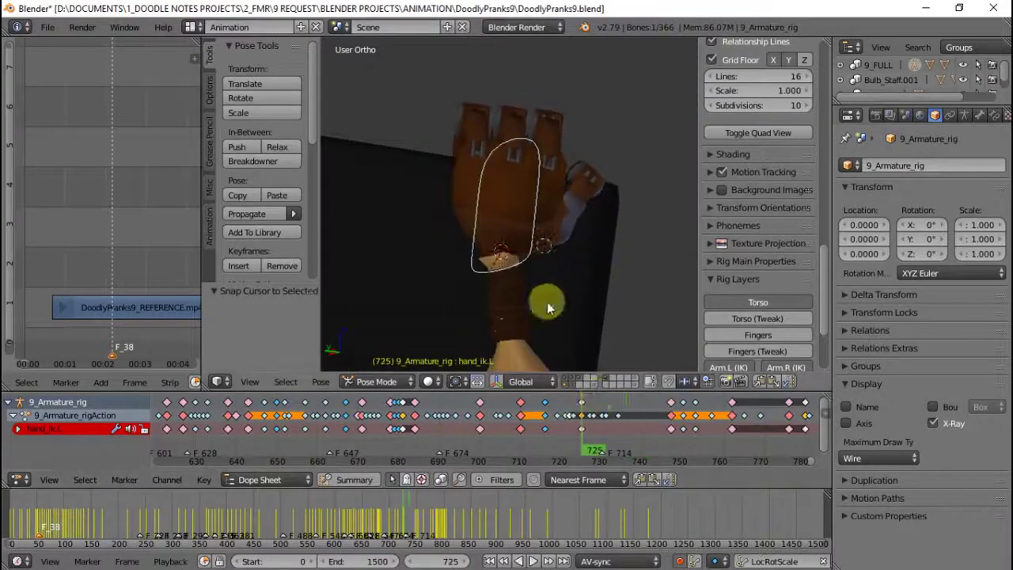
- Rotate the left hand IK bone slightly, snap it to the 3D cursor, and review playback
{"action": "key", "text": "r"}
{"action": "left_click", "coordinate": [633, 222]}
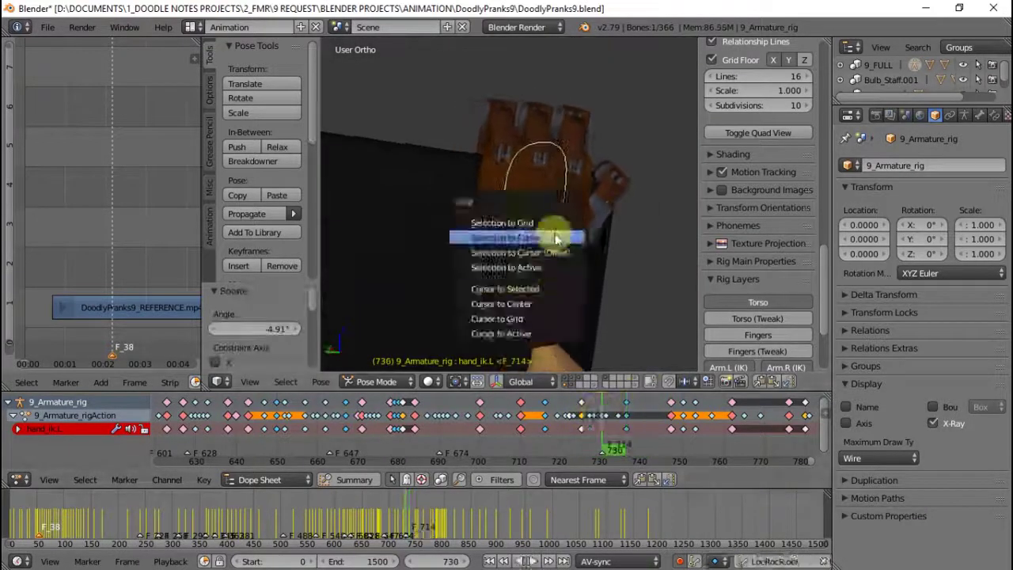
{"action": "left_click", "coordinate": [557, 238]}
{"action": "key", "text": "alt+a"}
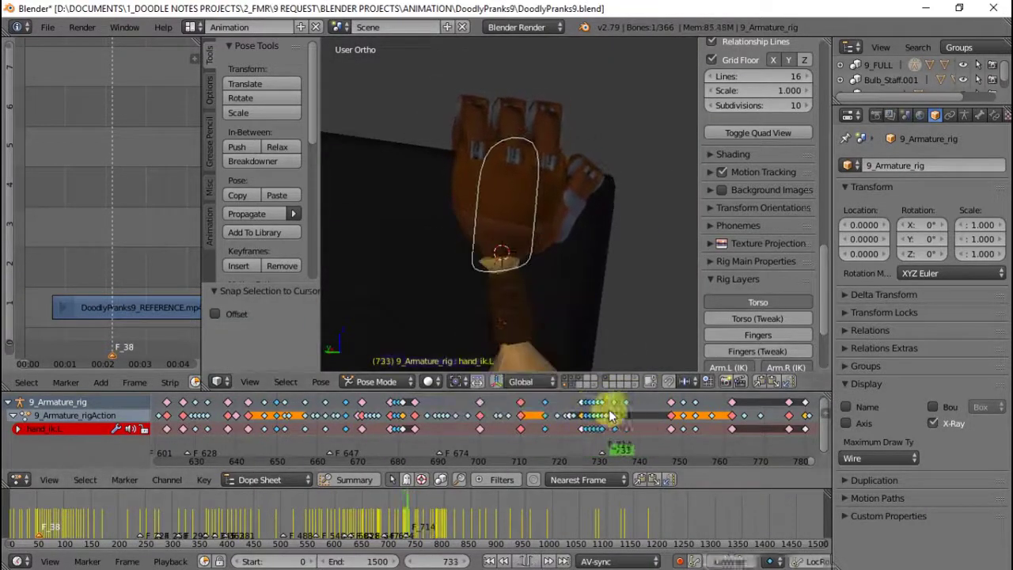
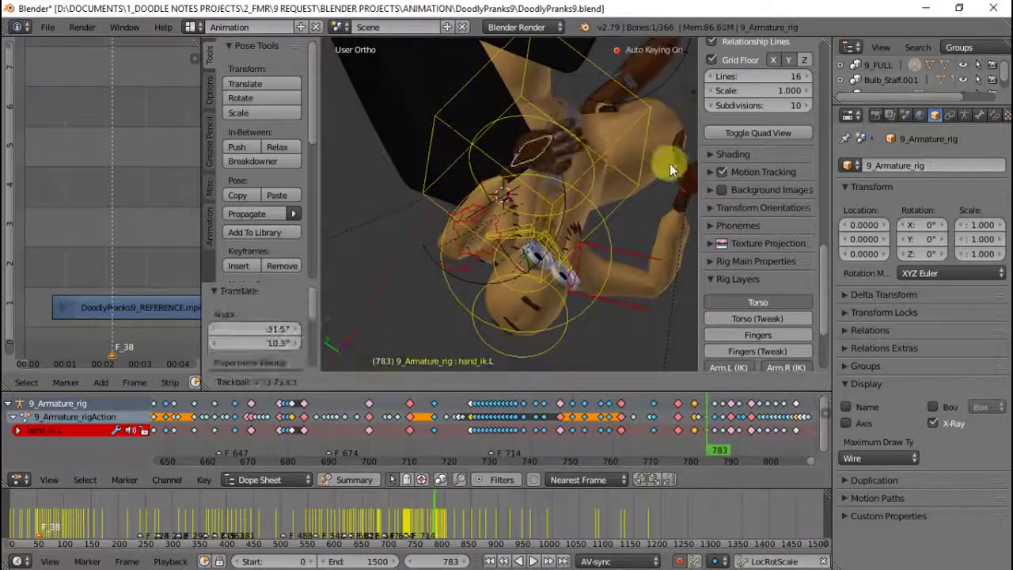
- Adjust the hand_ik.L rotation and position, then play back from frame 820
{"action": "left_click", "coordinate": [700, 434]}
{"action": "key", "text": "g"}
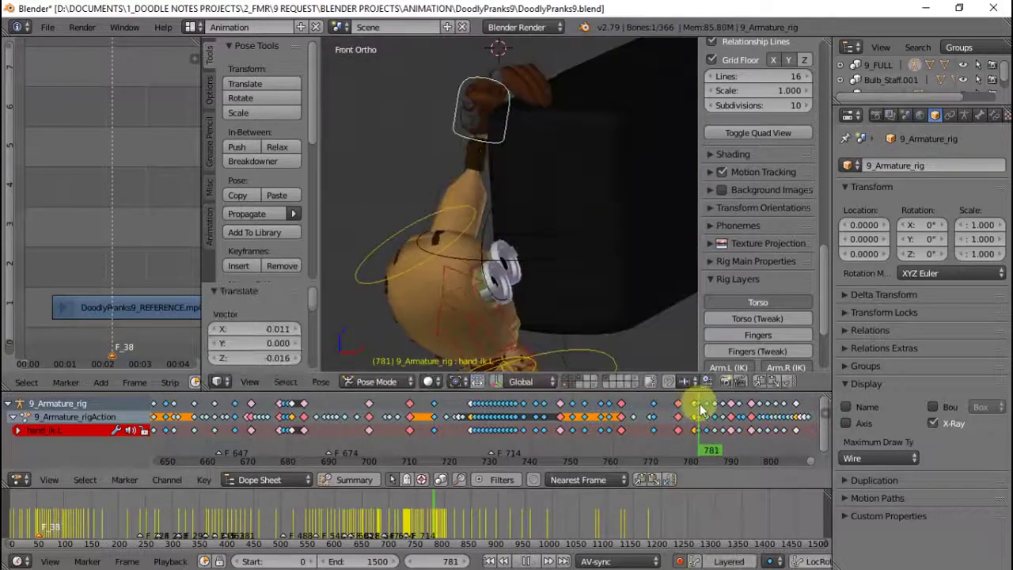
{"action": "key", "text": "alt+a"}
{"action": "key", "text": "alt+a"}
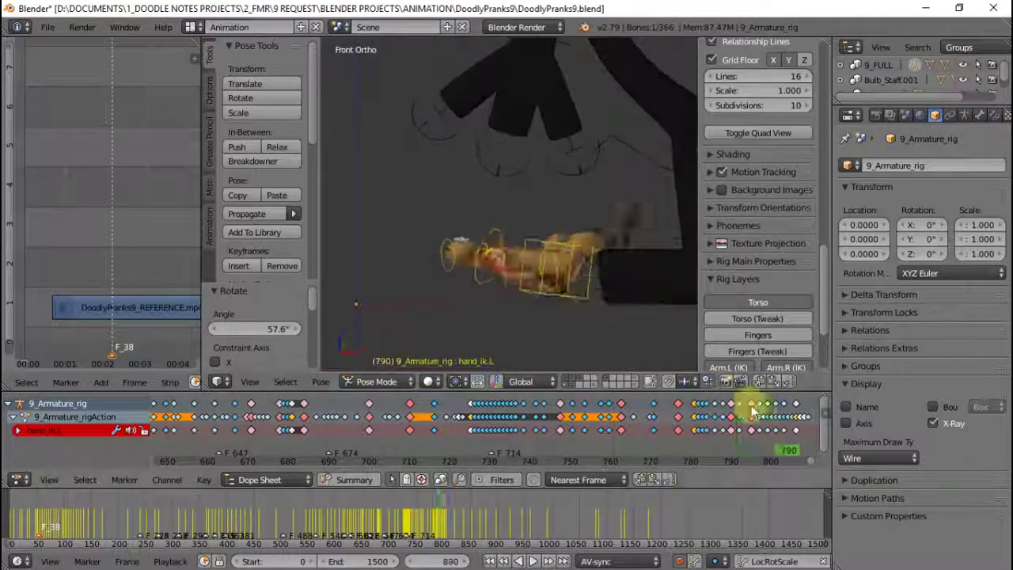
{"action": "key", "text": "r"}
{"action": "left_click", "coordinate": [561, 283]}
{"action": "key", "text": "alt+a"}
- Trackball-rotate upper_arm_ik.L into a new pose and review it through the camera
{"action": "right_click", "coordinate": [599, 142]}
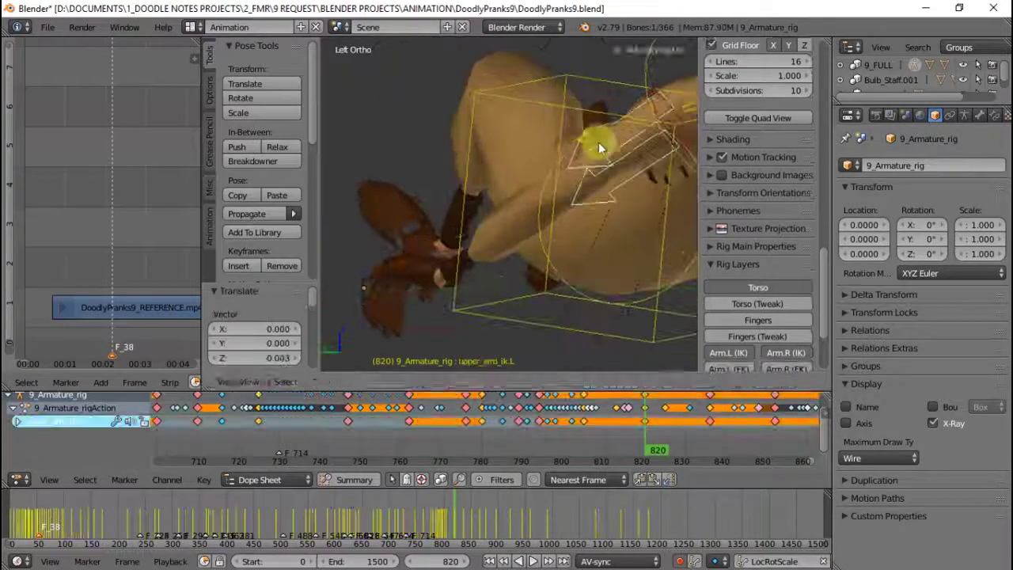
{"action": "key", "text": "KP_0"}
{"action": "middle_click_drag", "start_coordinate": [592, 86], "coordinate": [449, 80]}
{"action": "key", "text": "KP_0"}
{"action": "key", "text": "alt+a"}
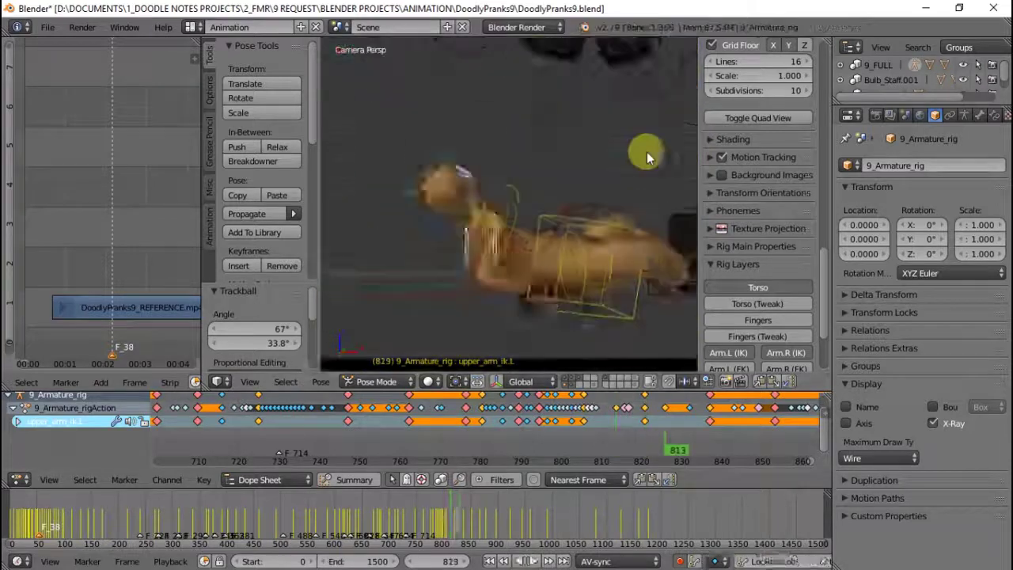
- Review playback from frame 831 in front view, then select the left-hand finger bones
{"action": "mouse_move", "coordinate": [521, 196]}
{"action": "middle_mouse_down"}
{"action": "mouse_move", "coordinate": [538, 232]}
{"action": "mouse_move", "coordinate": [617, 264]}
{"action": "mouse_move", "coordinate": [493, 215]}
{"action": "mouse_move", "coordinate": [542, 305]}
{"action": "middle_mouse_up"}
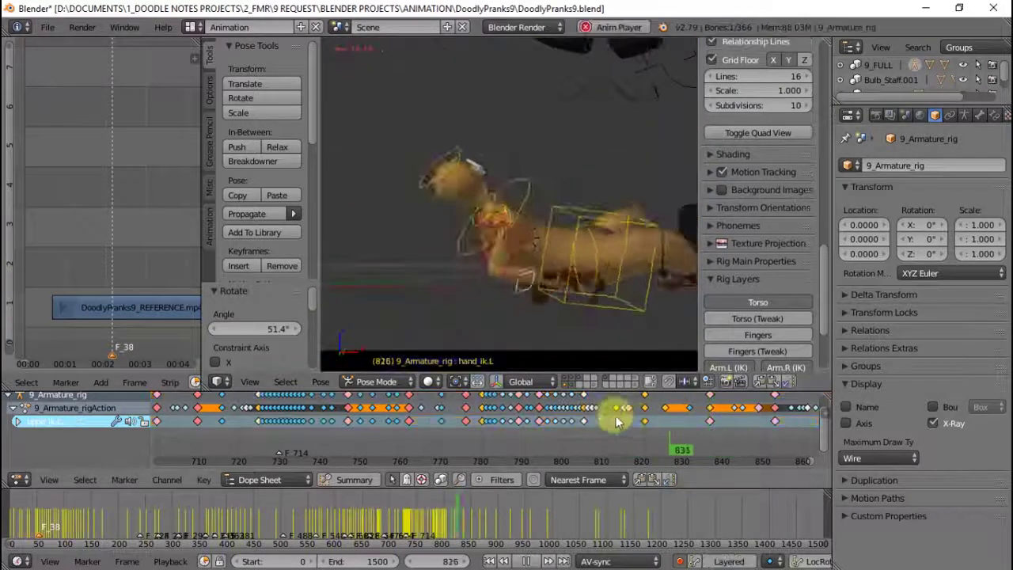
{"action": "key", "text": "alt+a"}
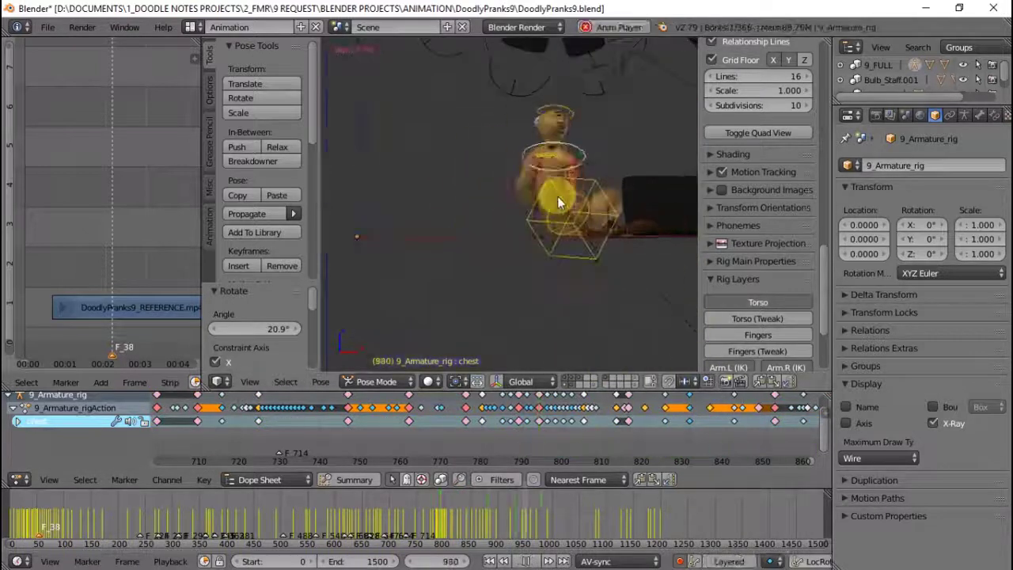
{"action": "key", "text": "KP_1"}
{"action": "key", "text": "alt+a"}
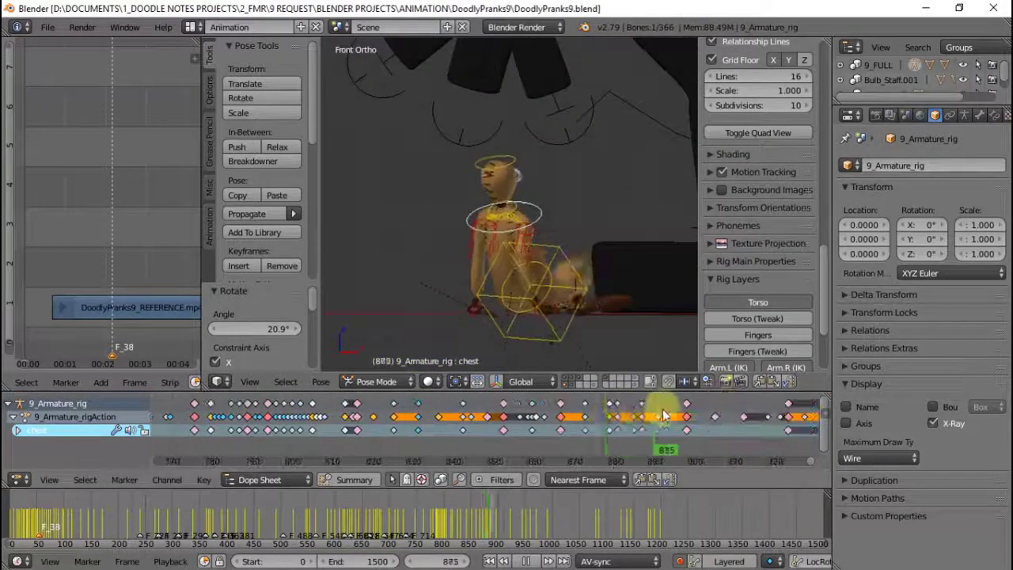
{"action": "key", "text": "a"}
{"action": "right_click", "coordinate": [550, 327]}
- Maximize the camera view, fit the dope sheet, and play from around frame 245
{"action": "key", "text": "KP_0"}
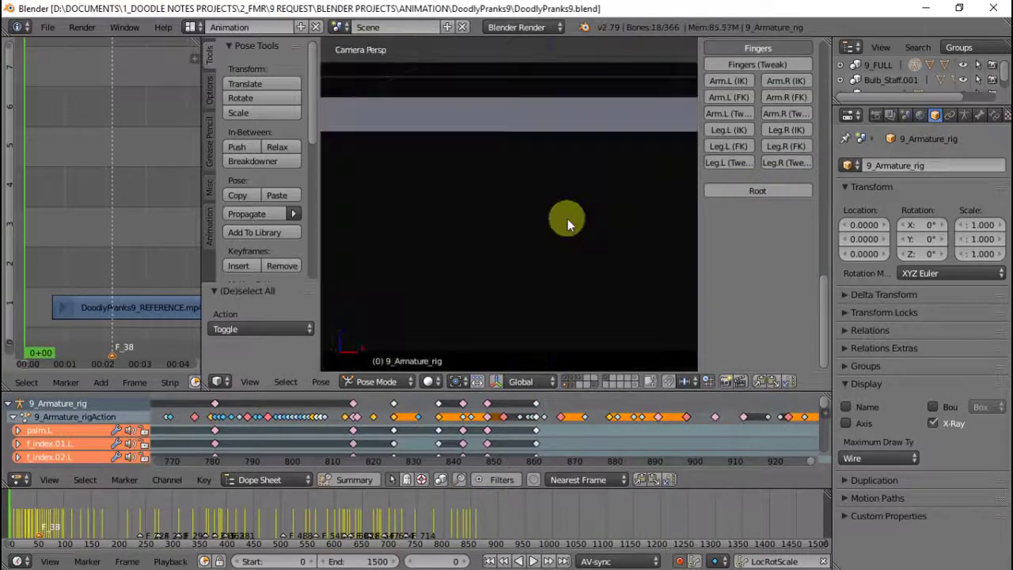
{"action": "key", "text": "ctrl+Up"}
{"action": "key", "text": "Home"}
{"action": "left_click", "coordinate": [396, 421]}
{"action": "key", "text": "alt+a"}
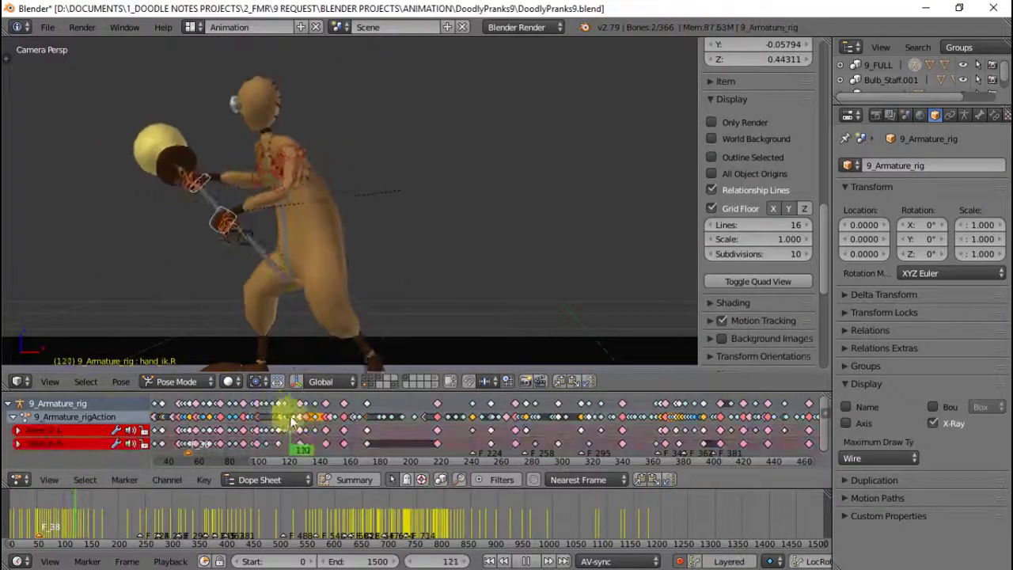
- Insert keyframes on both hand_ik.R and hand_ik.L near frame 122
{"action": "left_click", "coordinate": [224, 152]}
{"action": "left_click", "coordinate": [253, 228], "text": "shift"}
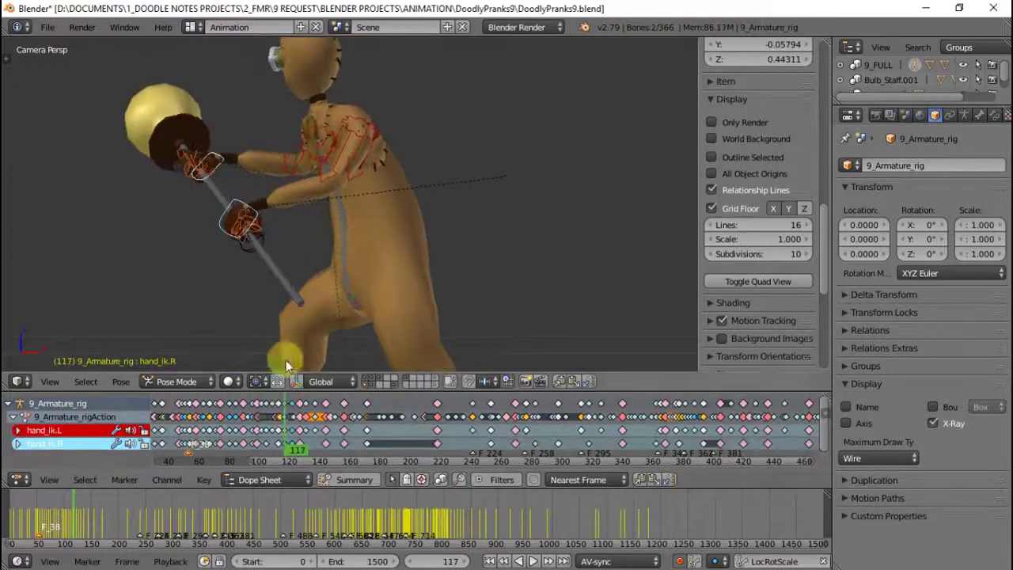
{"action": "key", "text": "i"}
{"action": "left_click_drag", "start_coordinate": [287, 411], "coordinate": [294, 413]}
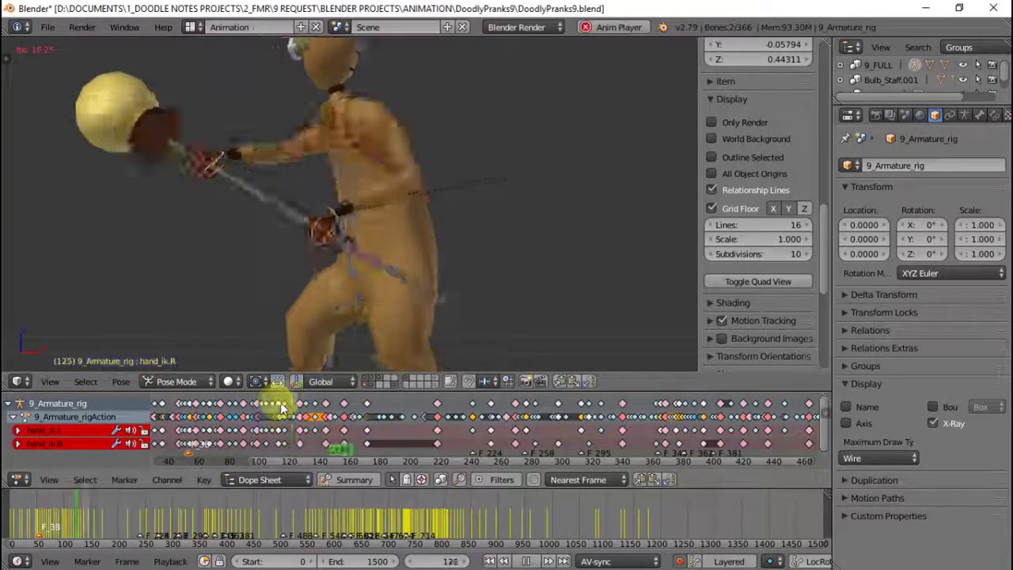
{"action": "scroll", "coordinate": [317, 169], "scroll_direction": "up", "scroll_amount": 5}
- Nudge hand_ik.L along its local X and review the grip around frame 127
{"action": "right_click", "coordinate": [300, 192]}
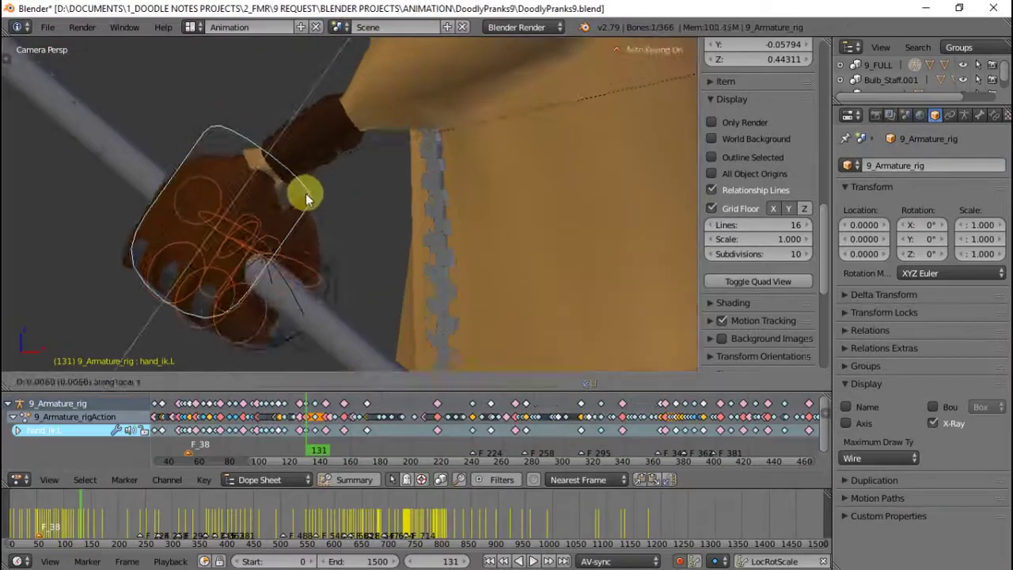
{"action": "key", "text": "g"}
{"action": "key", "text": "x"}
{"action": "key", "text": "x"}
{"action": "left_click", "coordinate": [353, 248]}
{"action": "key", "text": "alt+a"}
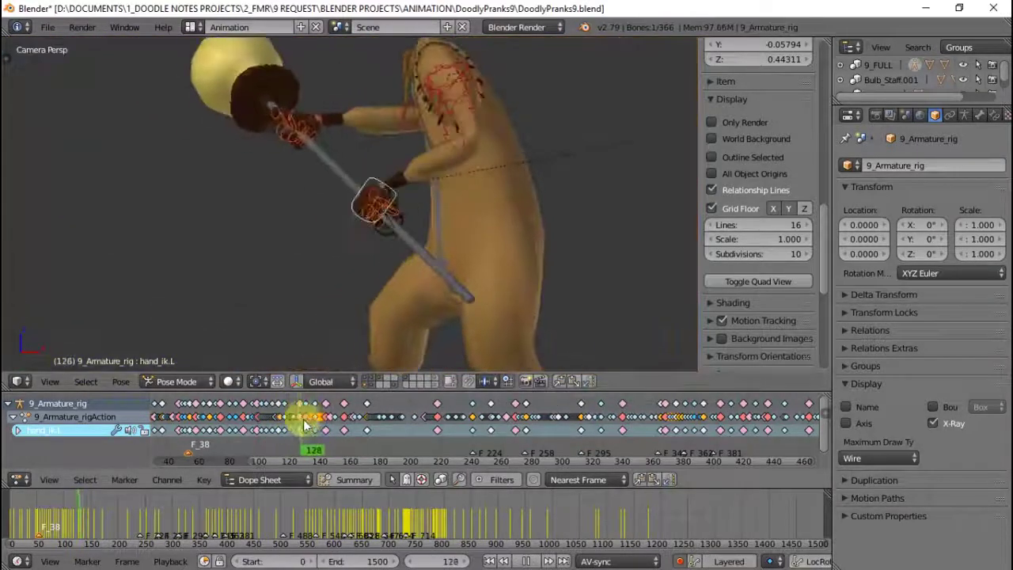
{"action": "key", "text": "alt+a"}
{"action": "middle_click_drag", "start_coordinate": [445, 180], "coordinate": [448, 216]}
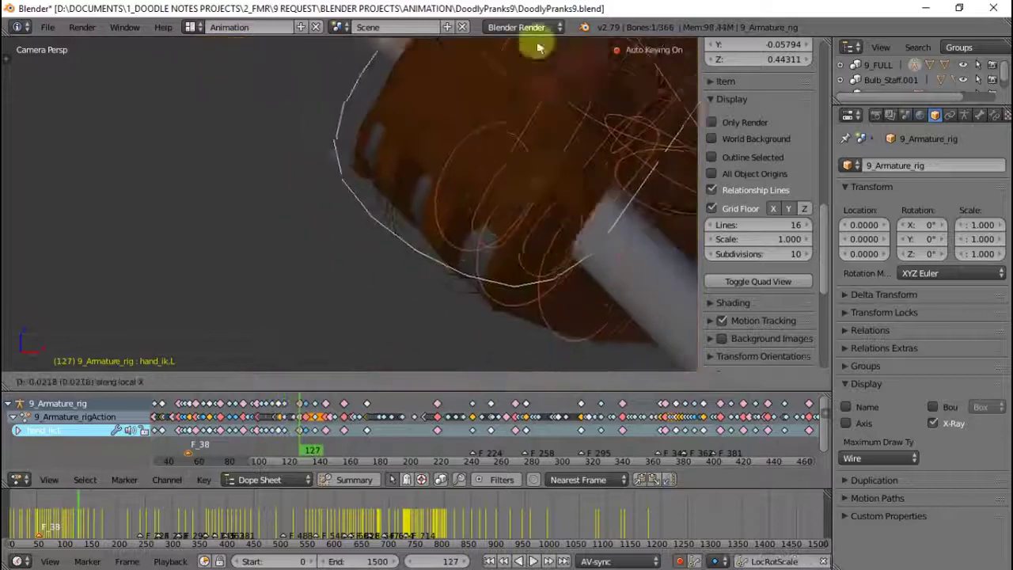
{"action": "key", "text": "KP_0"}
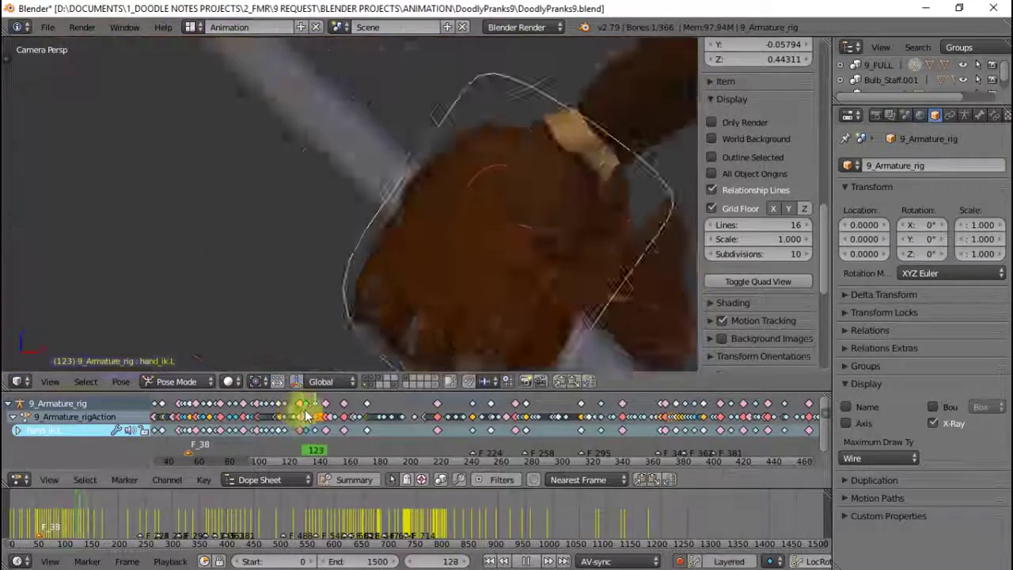
{"action": "left_click_drag", "start_coordinate": [301, 409], "coordinate": [321, 409]}
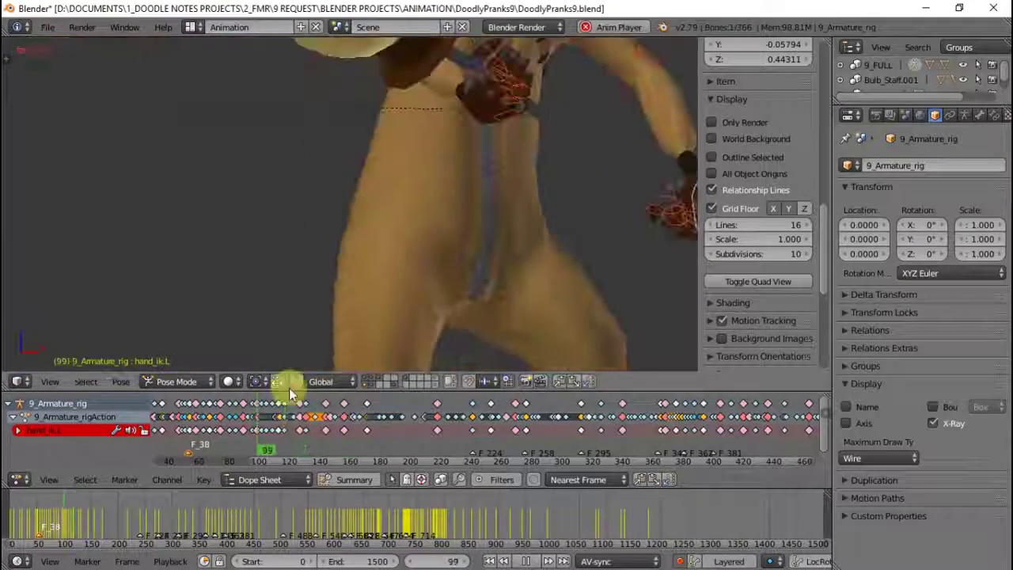
- Shift hand_ik.L along local X again at frame 137, then select the left-hand bones
{"action": "key", "text": "g"}
{"action": "key", "text": "x"}
{"action": "key", "text": "x"}
{"action": "left_click", "coordinate": [535, 260]}
{"action": "mouse_move", "coordinate": [536, 260]}
{"action": "middle_mouse_down"}
{"action": "mouse_move", "coordinate": [441, 219]}
{"action": "mouse_move", "coordinate": [221, 214]}
{"action": "mouse_move", "coordinate": [425, 219]}
{"action": "mouse_move", "coordinate": [271, 138]}
{"action": "middle_mouse_up"}
{"action": "key", "text": "KP_0"}
{"action": "key", "text": "shift+alt+a"}
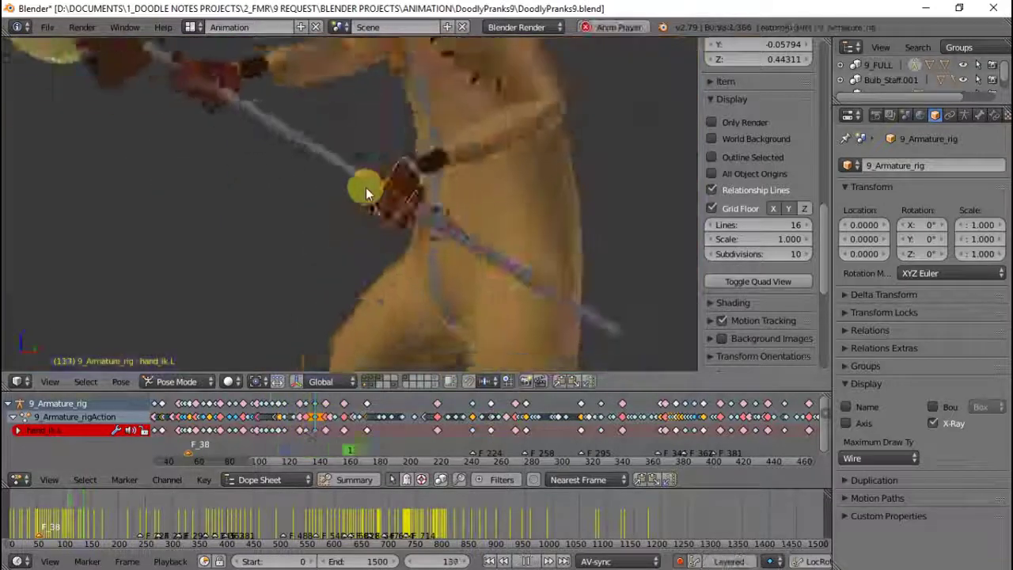
{"action": "key", "text": "alt+a"}
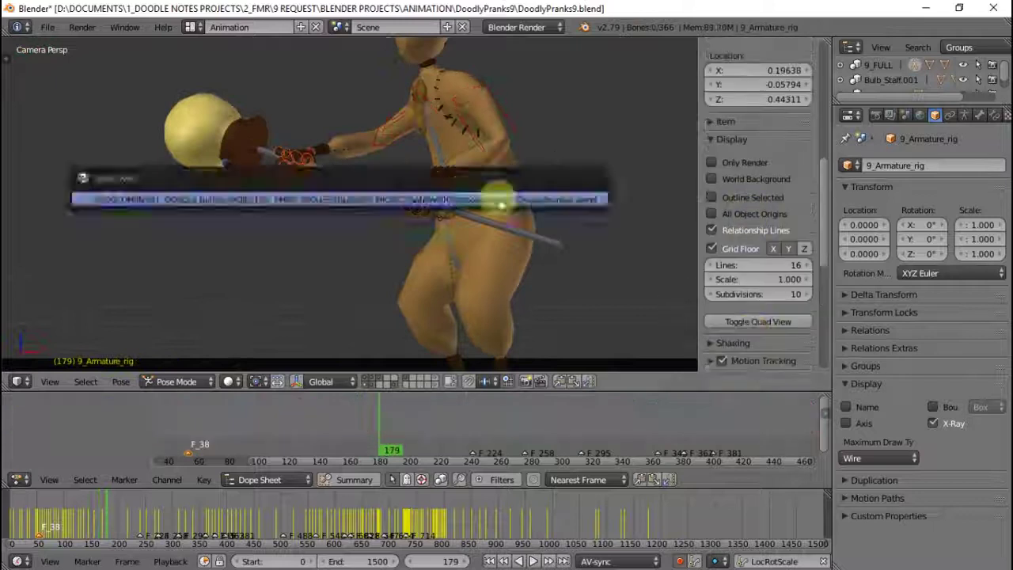
{"action": "key", "text": "l"}
{"action": "key", "text": "Up"}
- Rotate the left thumb bone and review playback up to frame 138
{"action": "right_click", "coordinate": [536, 269]}
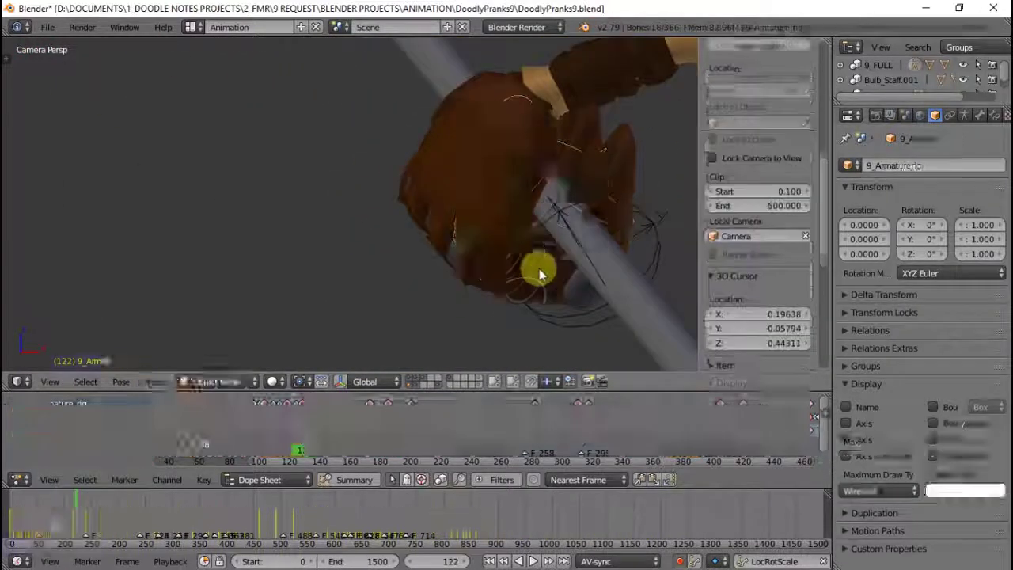
{"action": "key", "text": "r"}
{"action": "key", "text": "KP_0"}
{"action": "key", "text": "KP_0"}
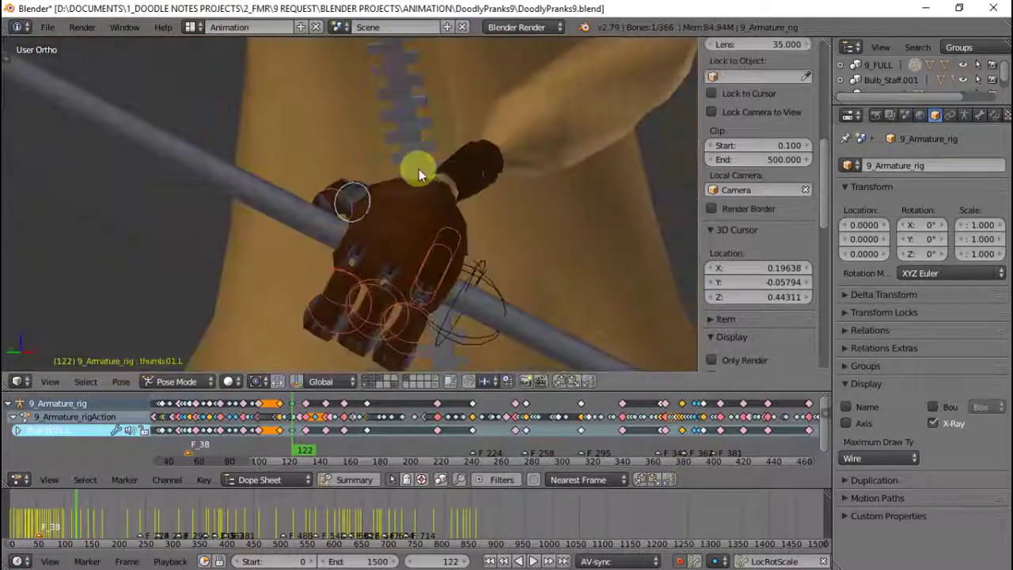
{"action": "left_click", "coordinate": [307, 418]}
{"action": "key", "text": "alt+a"}
{"action": "left_click", "coordinate": [324, 418]}
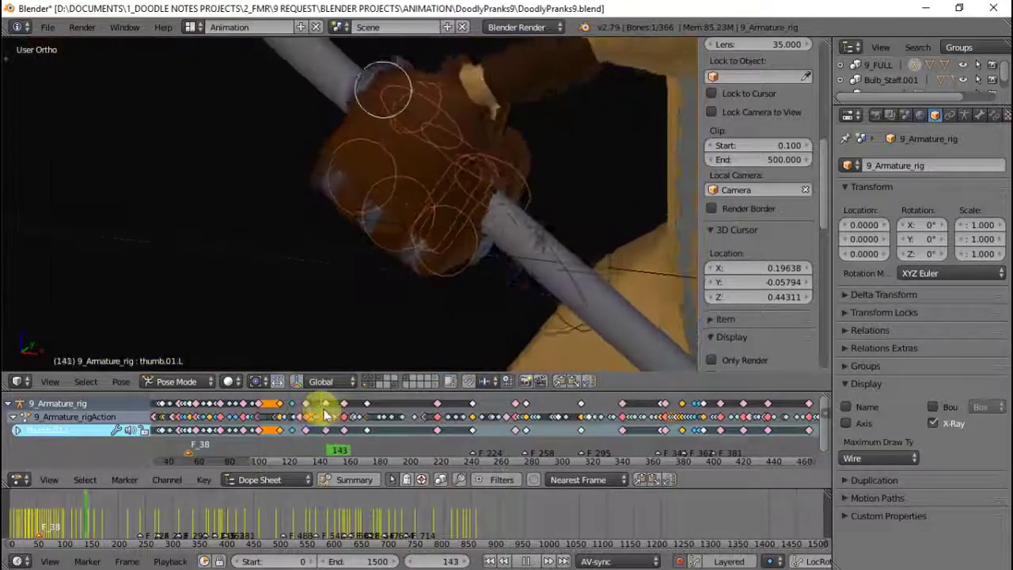
- Select the left index finger and hand control, then review playback to frame 178
{"action": "right_click", "coordinate": [489, 226]}
{"action": "key", "text": "alt+a"}
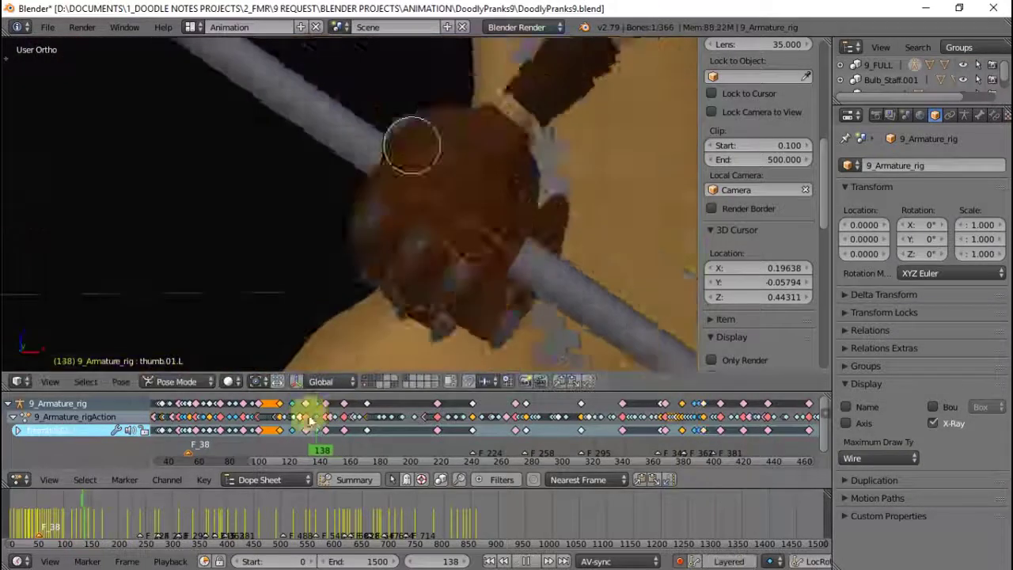
{"action": "right_click", "coordinate": [549, 75]}
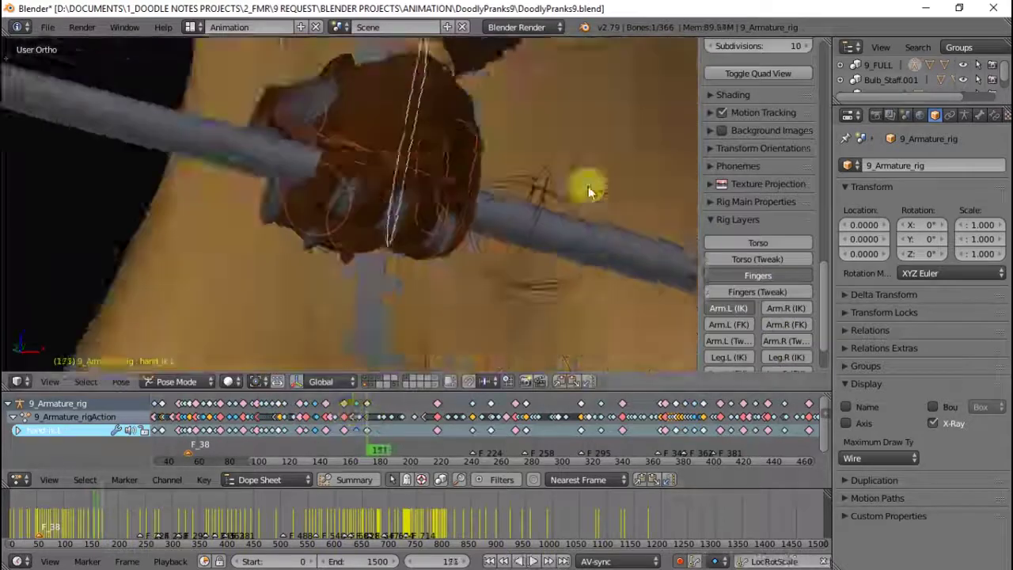
{"action": "left_click", "coordinate": [351, 423]}
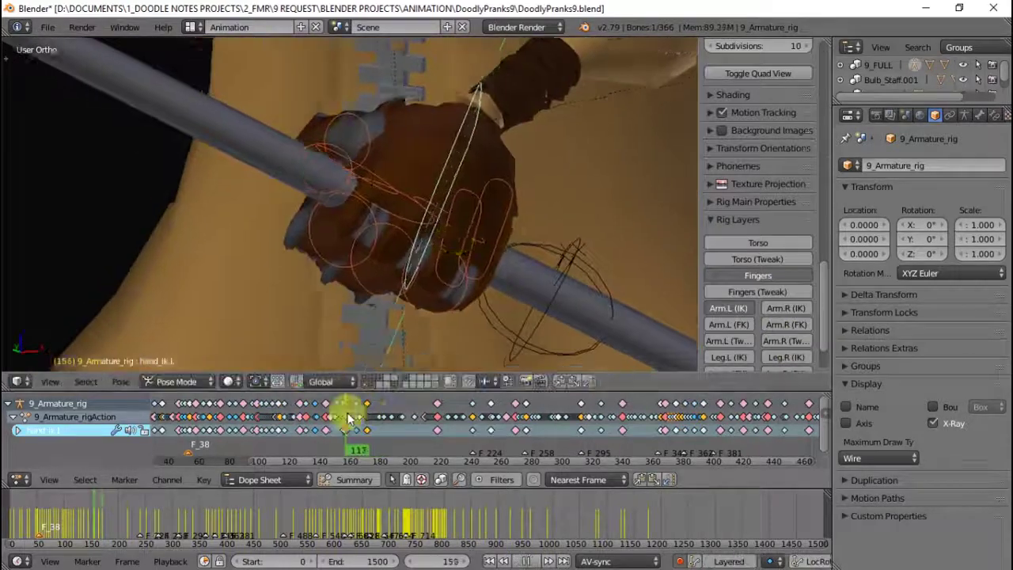
{"action": "key", "text": "alt+a"}
{"action": "key", "text": "shift+alt+a"}
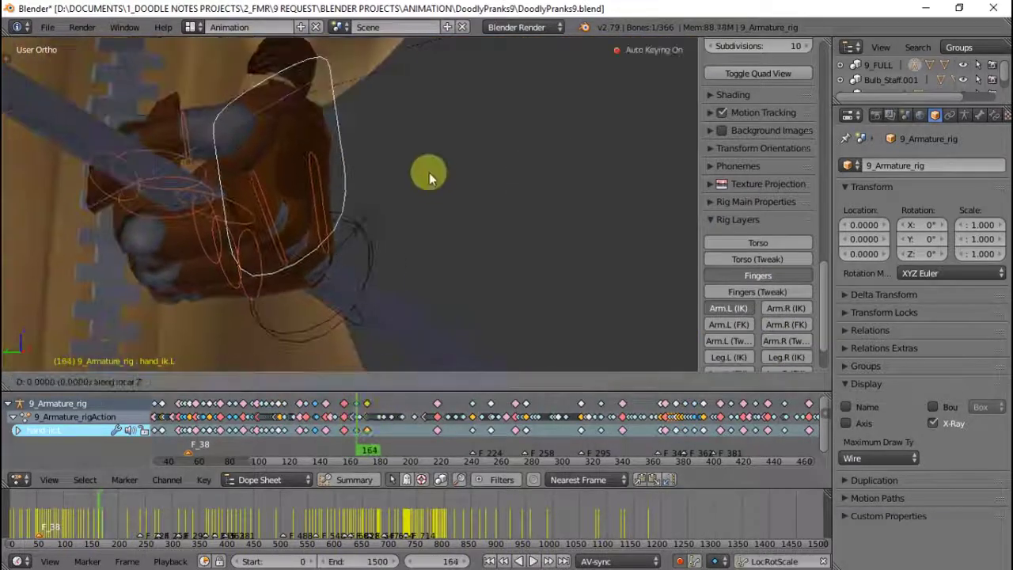
{"action": "key", "text": "KP_0"}
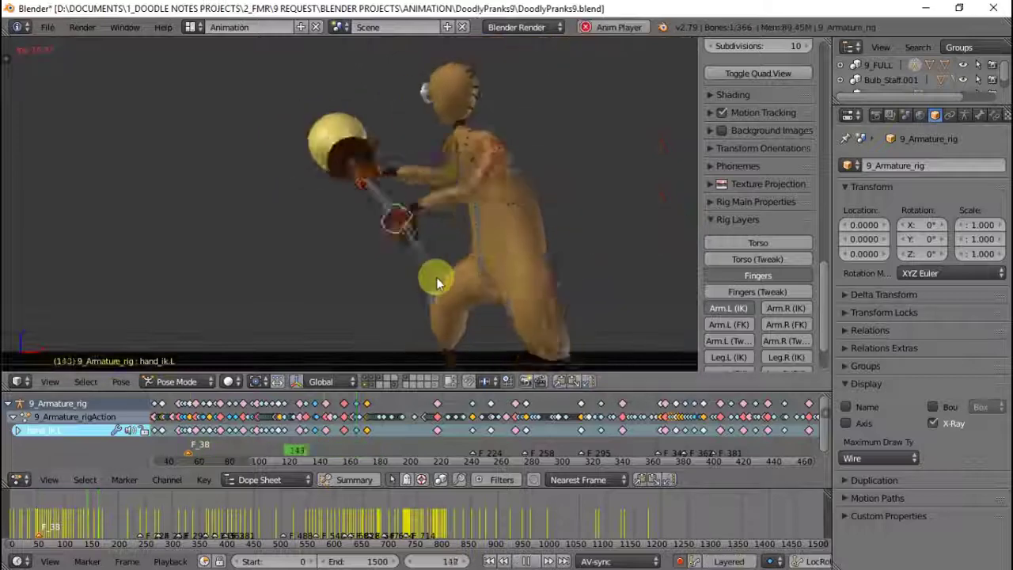
{"action": "key", "text": "alt+a"}
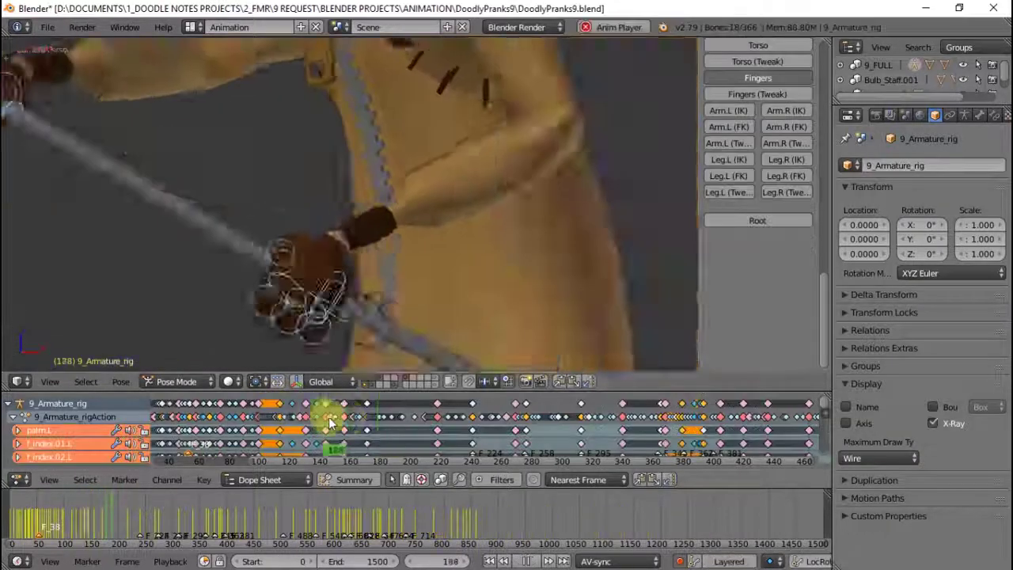
- Pick f_index.01.L and thumb.01.L near frames 260–275 and rotate the finger
{"action": "left_click", "coordinate": [503, 413]}
{"action": "left_click_drag", "start_coordinate": [503, 413], "coordinate": [521, 399]}
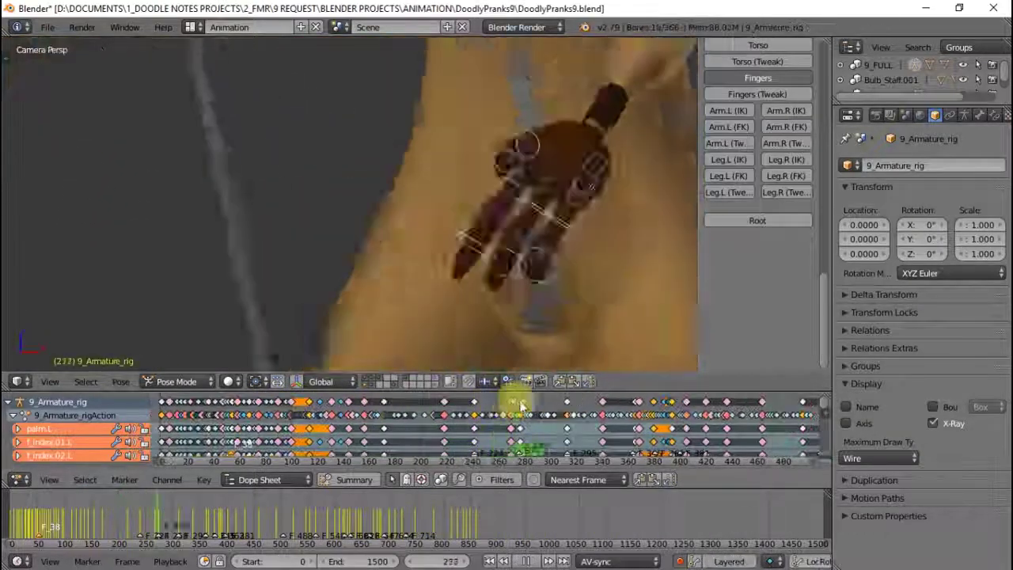
{"action": "right_click", "coordinate": [613, 182]}
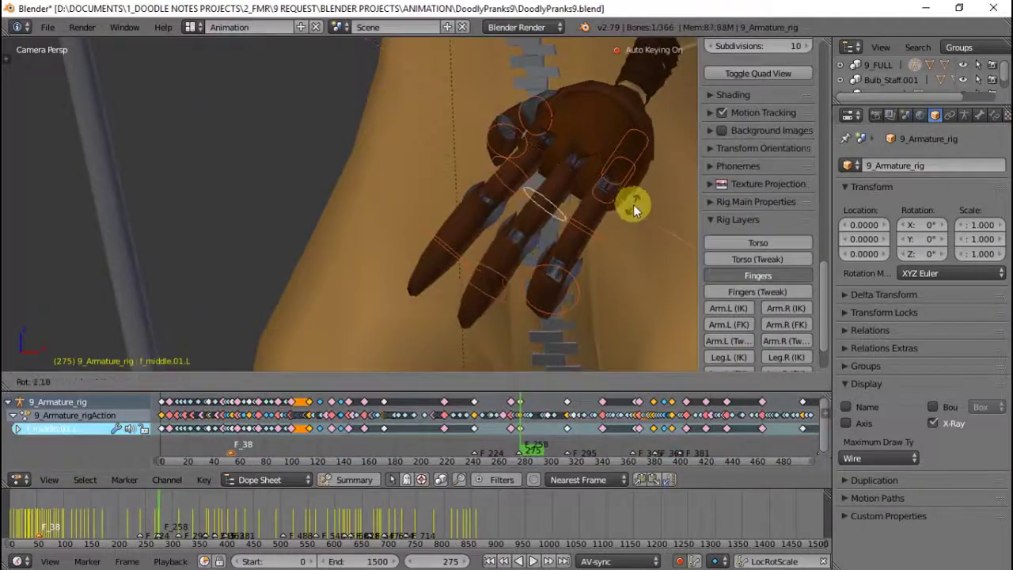
{"action": "right_click", "coordinate": [650, 94]}
{"action": "key", "text": "alt+a"}
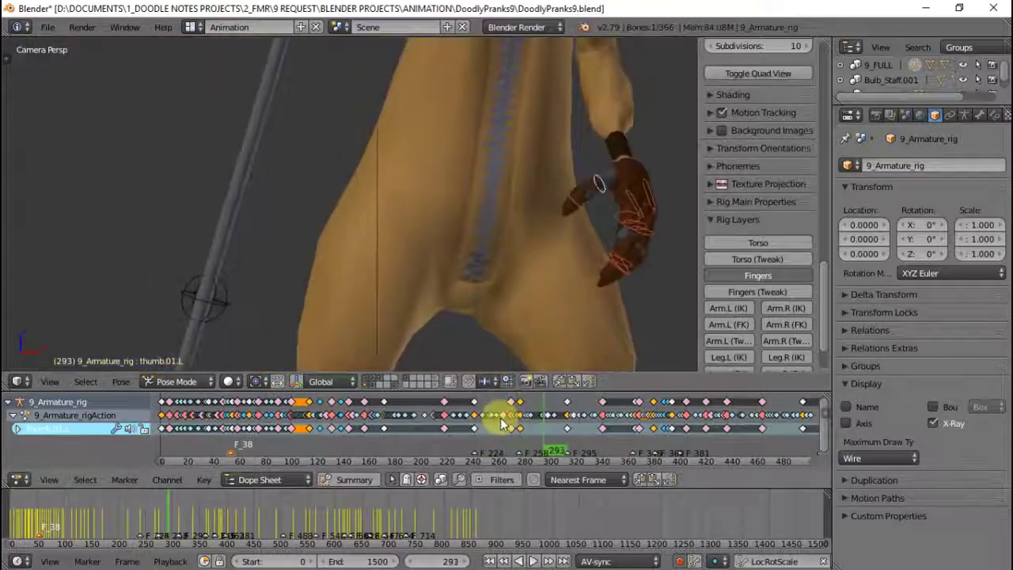
{"action": "left_click", "coordinate": [473, 407]}
{"action": "key", "text": "alt+a"}
{"action": "key", "text": "r"}
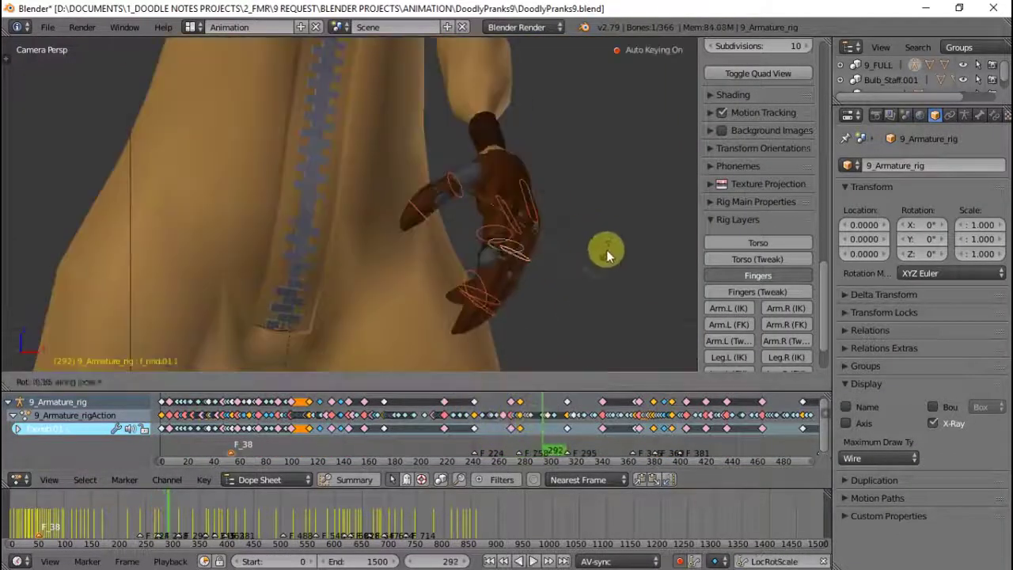
- Pick thumb.02.L at frame 325 using wireframe view
{"action": "key", "text": "alt+a"}
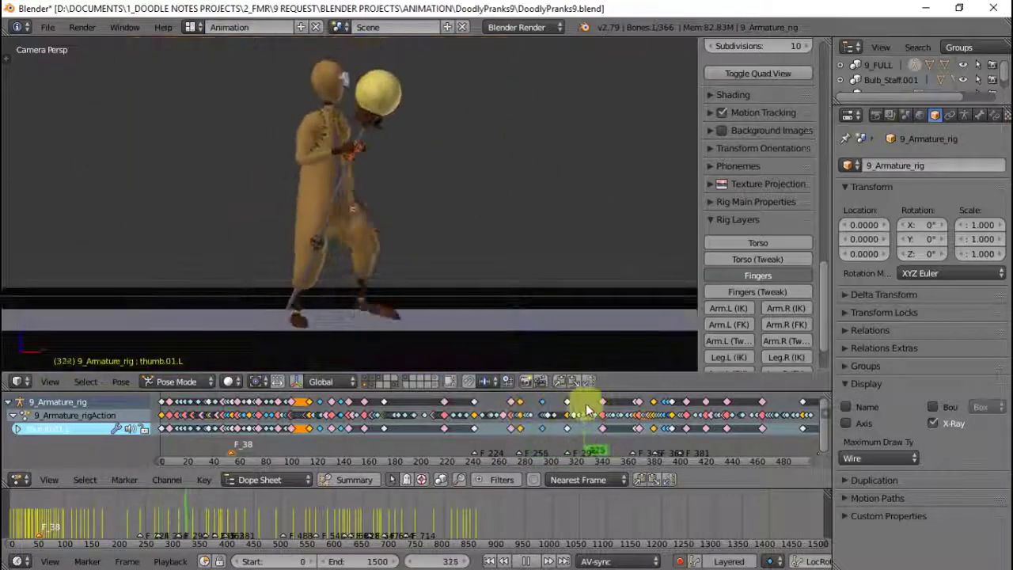
{"action": "key", "text": "alt+a"}
{"action": "key", "text": "z"}
{"action": "right_click", "coordinate": [371, 233]}
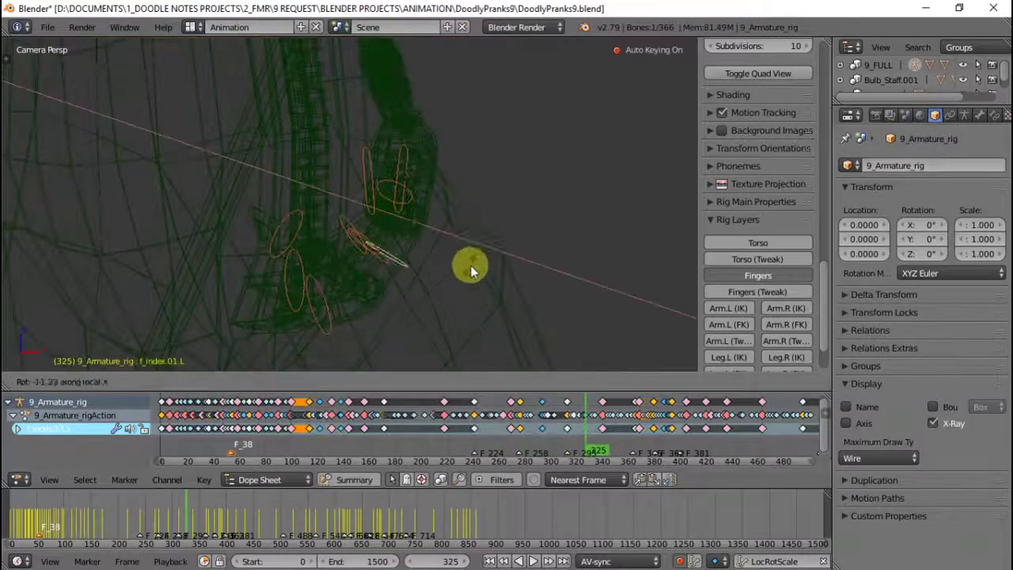
{"action": "key", "text": "z"}
{"action": "key", "text": "alt+a"}
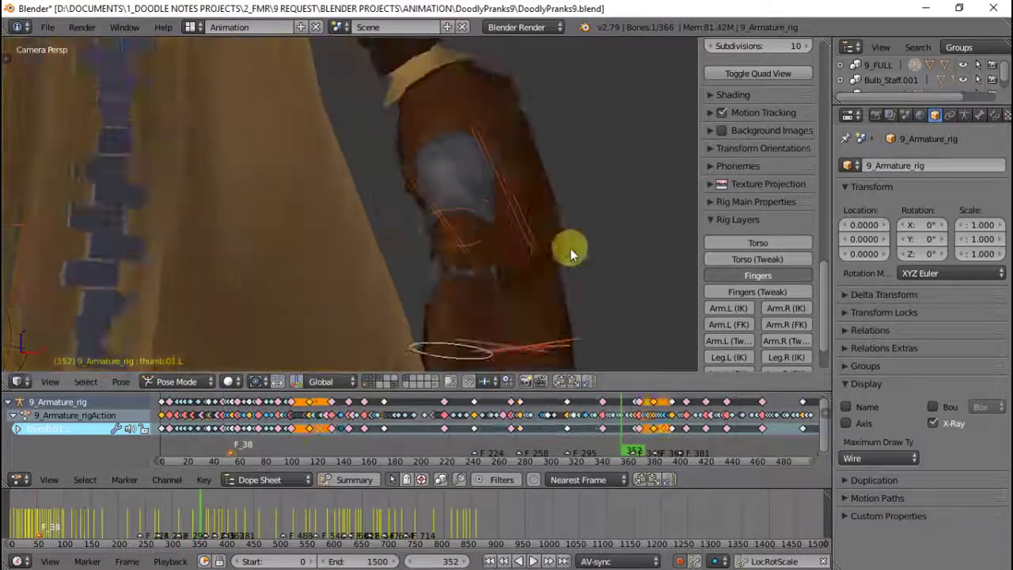
- Pick f_index.01.L and f_ring.01.L around frame 363
{"action": "middle_click_drag", "start_coordinate": [571, 254], "coordinate": [486, 278]}
{"action": "right_click", "coordinate": [486, 279]}
{"action": "key", "text": "alt+a"}
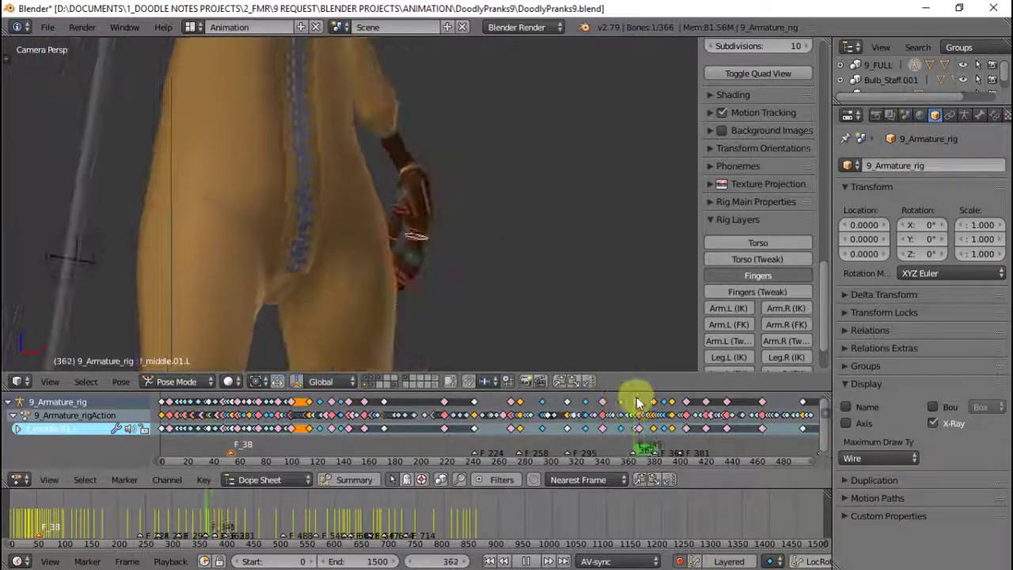
{"action": "scroll", "coordinate": [483, 417], "scroll_direction": "up", "scroll_amount": 3}
{"action": "key", "text": "alt+a"}
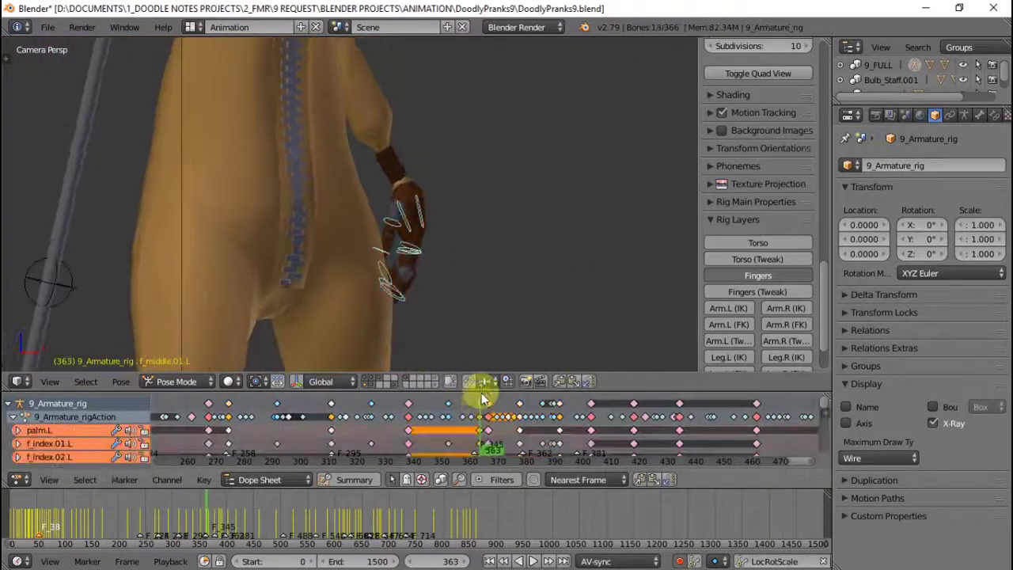
{"action": "left_click_drag", "start_coordinate": [475, 408], "coordinate": [480, 408]}
{"action": "right_click", "coordinate": [471, 271]}
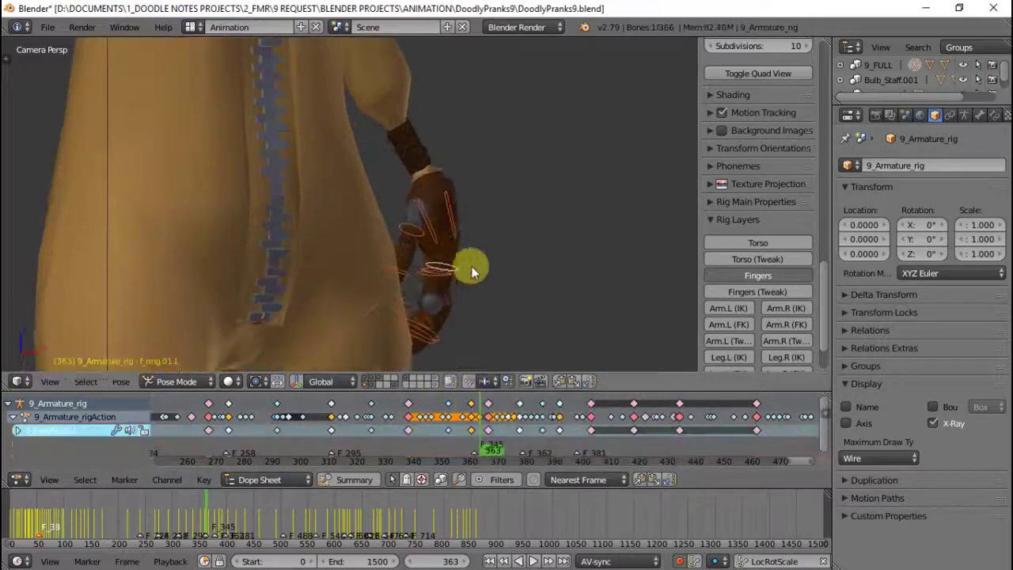
{"action": "key", "text": "alt+a"}
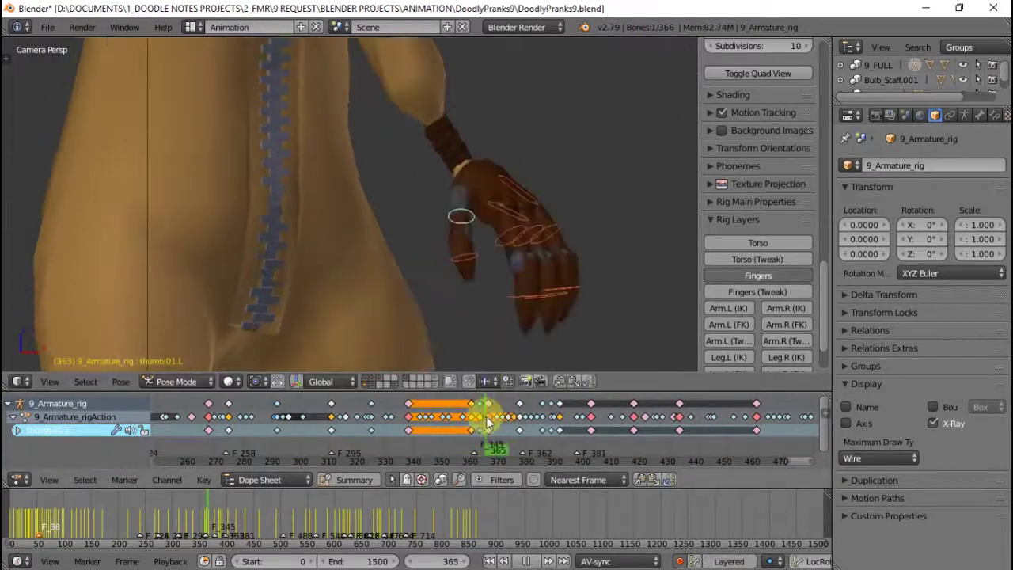
- Reselect the finger bones and rotate f_index.01.L
{"action": "right_click", "coordinate": [483, 296]}
{"action": "right_click", "coordinate": [430, 277], "text": "shift"}
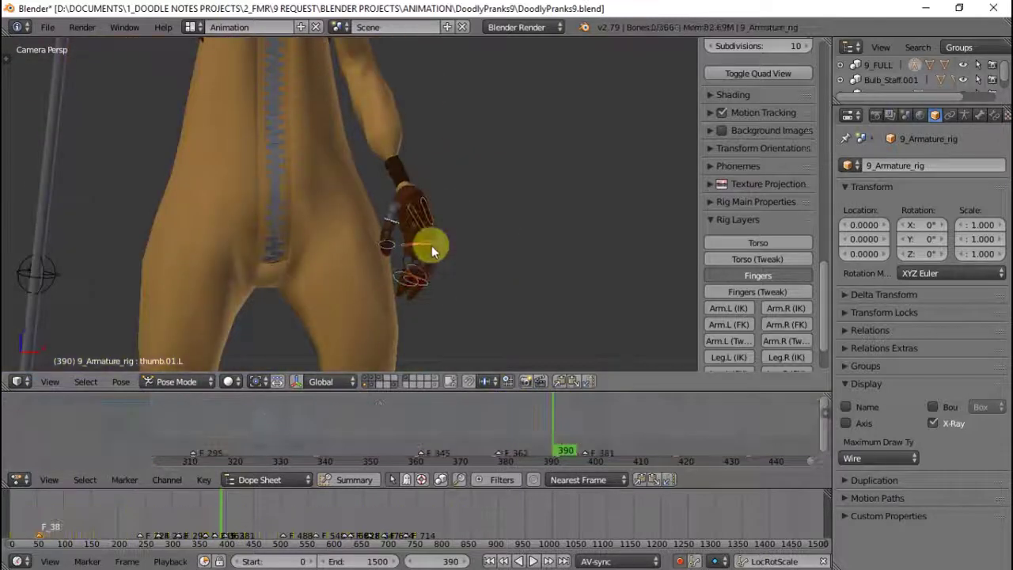
{"action": "left_click", "coordinate": [546, 408]}
{"action": "scroll", "coordinate": [514, 349], "scroll_direction": "up", "scroll_amount": 3}
{"action": "right_click", "coordinate": [463, 301]}
{"action": "key", "text": "r"}
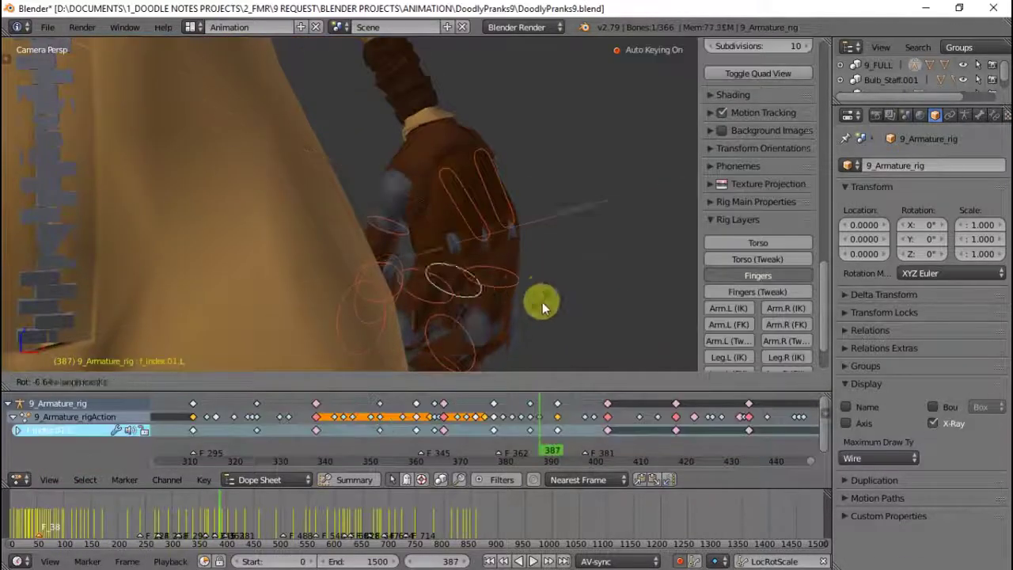
{"action": "left_click", "coordinate": [543, 412]}
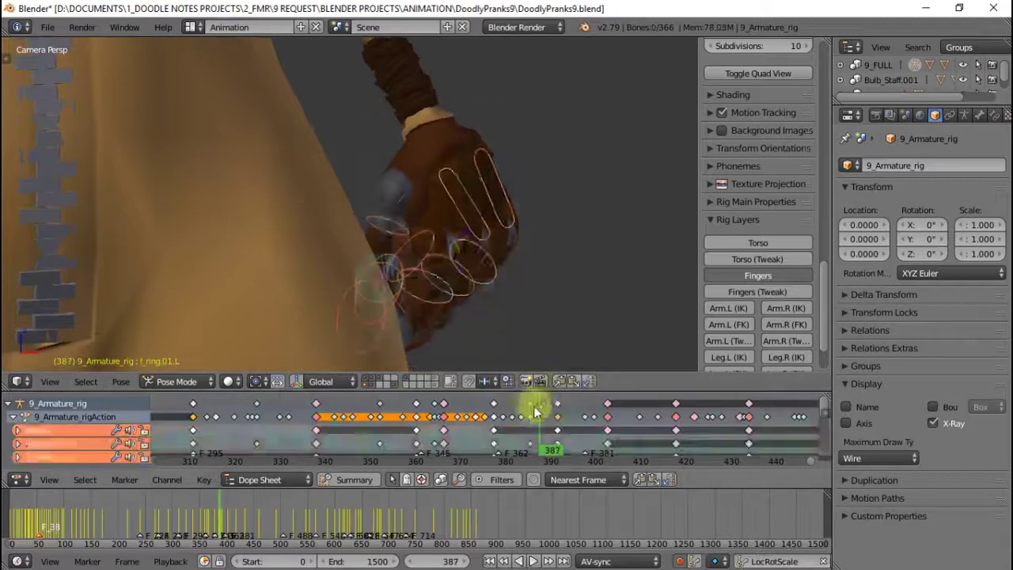
- Rotate the thumb on local X at frame 417 and key nine finger bones near 460
{"action": "key", "text": "alt+a"}
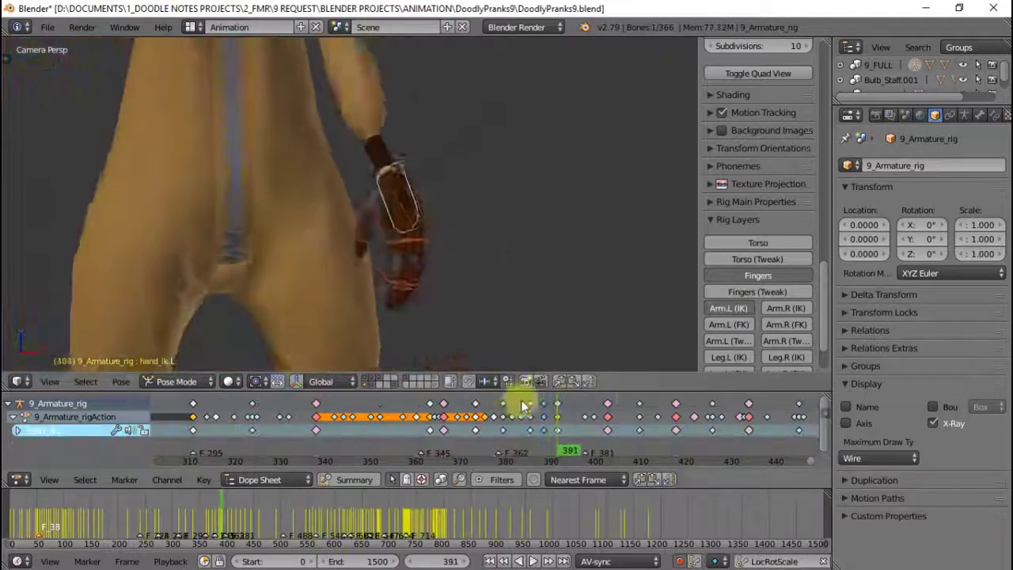
{"action": "key", "text": "alt+a"}
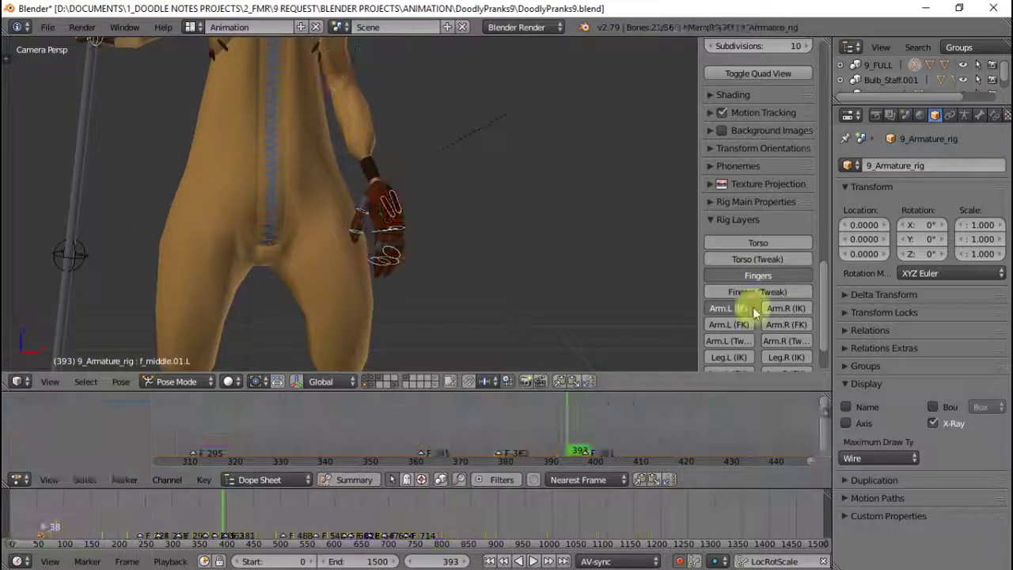
{"action": "key", "text": "alt+a"}
{"action": "key", "text": "r"}
{"action": "key", "text": "x"}
{"action": "key", "text": "x"}
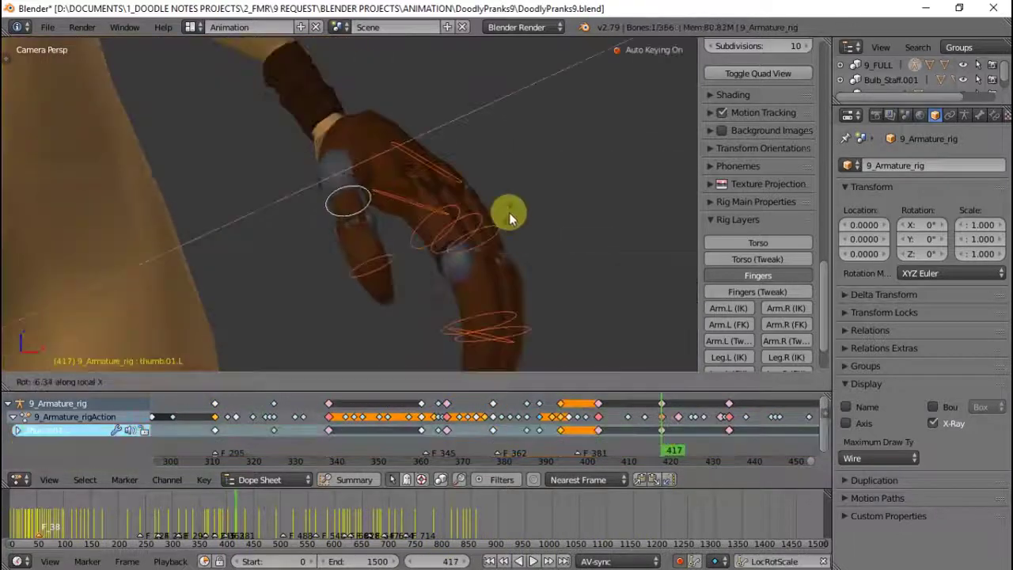
{"action": "key", "text": "alt+a"}
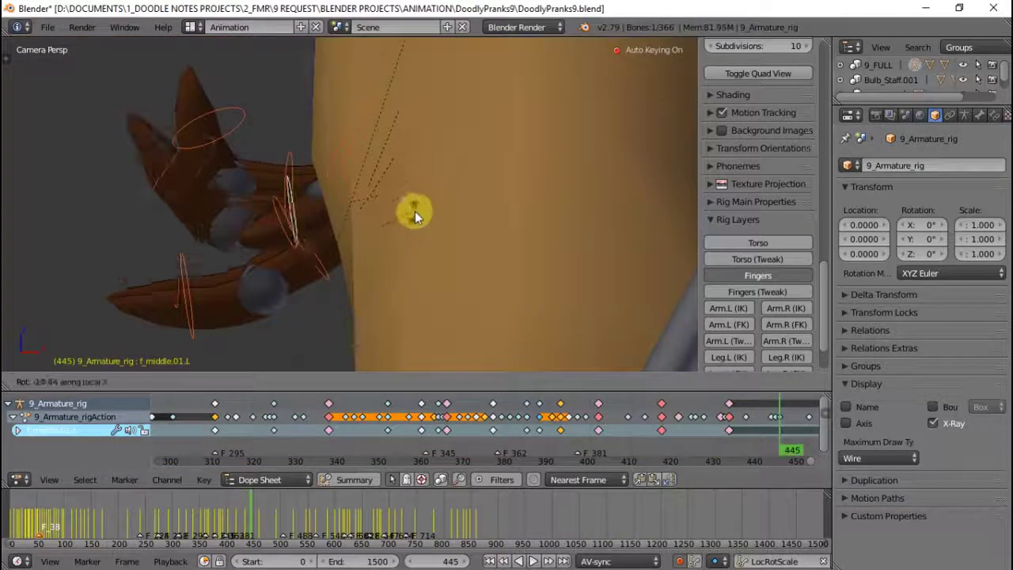
{"action": "left_click_drag", "start_coordinate": [705, 403], "coordinate": [690, 412]}
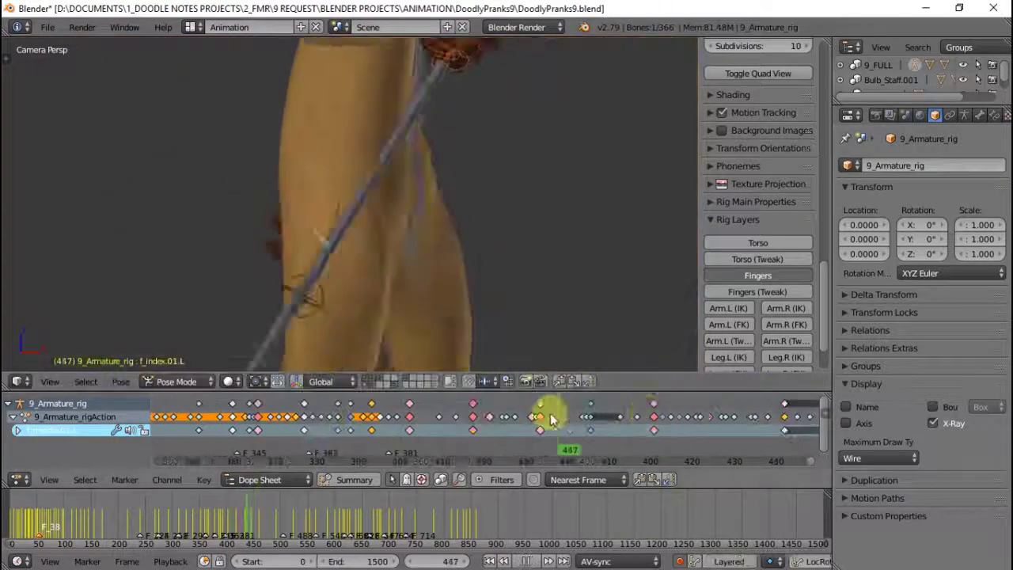
{"action": "key", "text": "i"}
- Try a local-X rotation of f_ring.01.L at frame 488, undo it, and review to 497
{"action": "left_click_drag", "start_coordinate": [776, 418], "coordinate": [766, 414]}
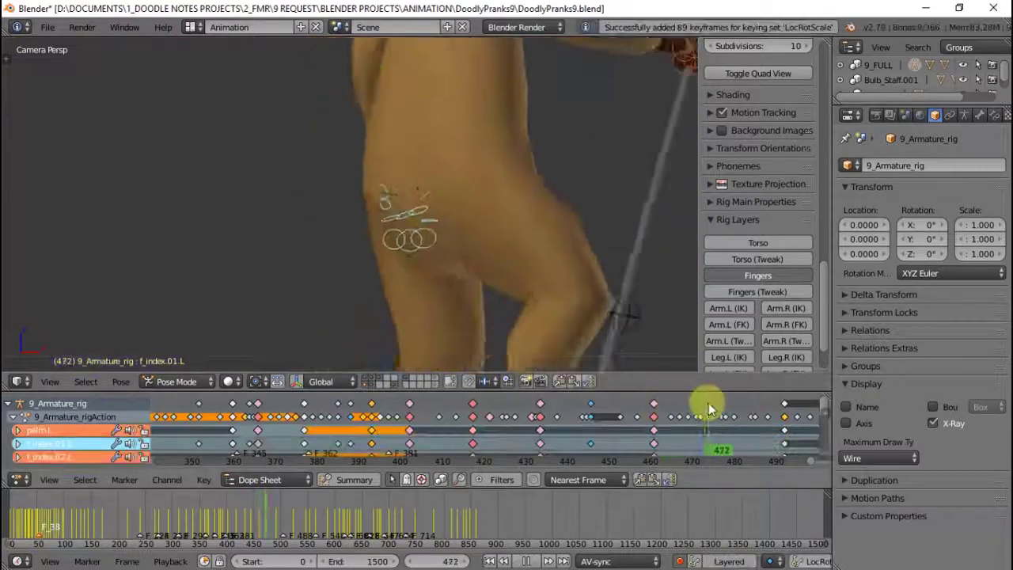
{"action": "right_click", "coordinate": [603, 159]}
{"action": "key", "text": "r"}
{"action": "key", "text": "x"}
{"action": "key", "text": "x"}
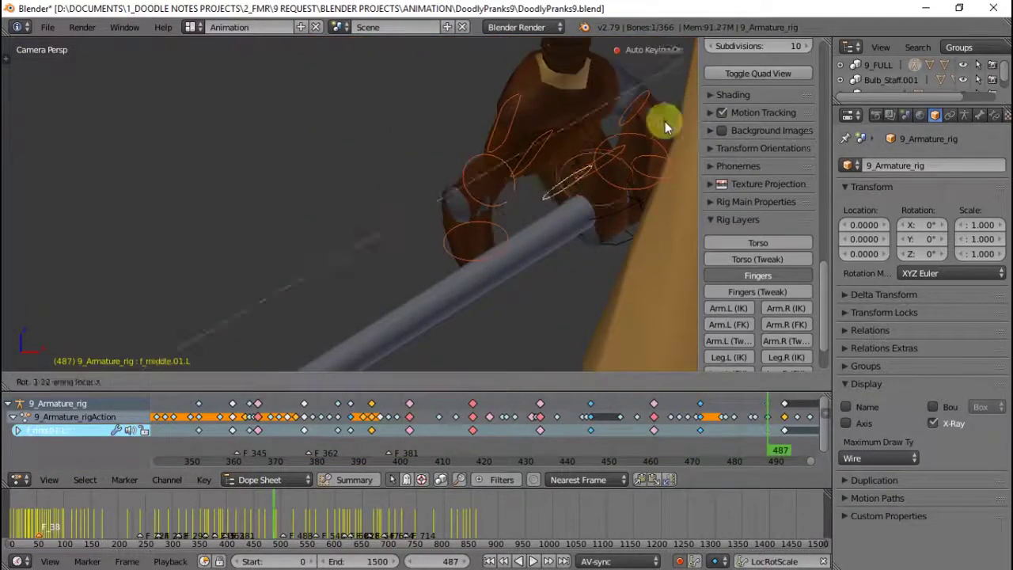
{"action": "key", "text": "ctrl+z"}
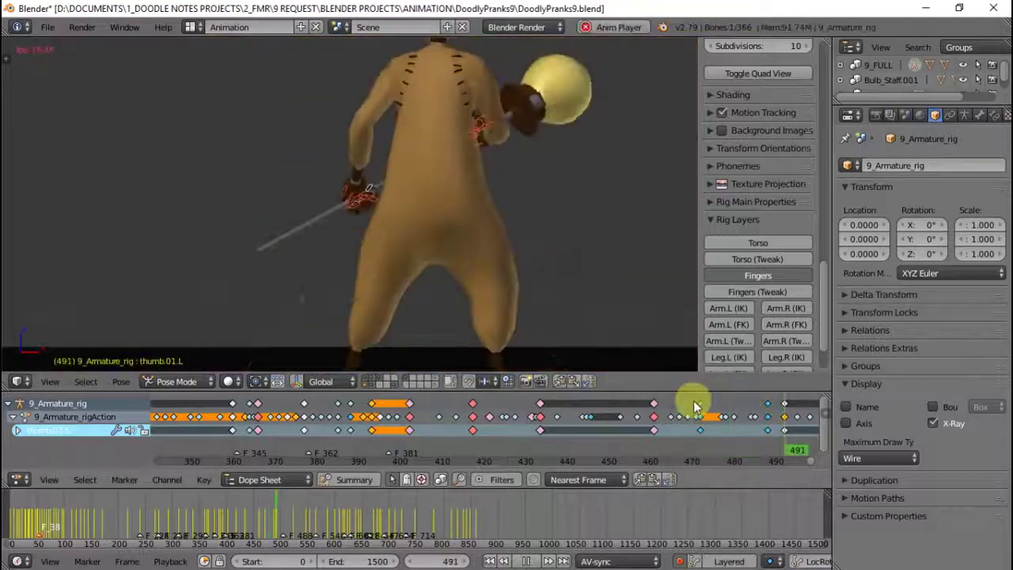
{"action": "key", "text": "alt+a"}
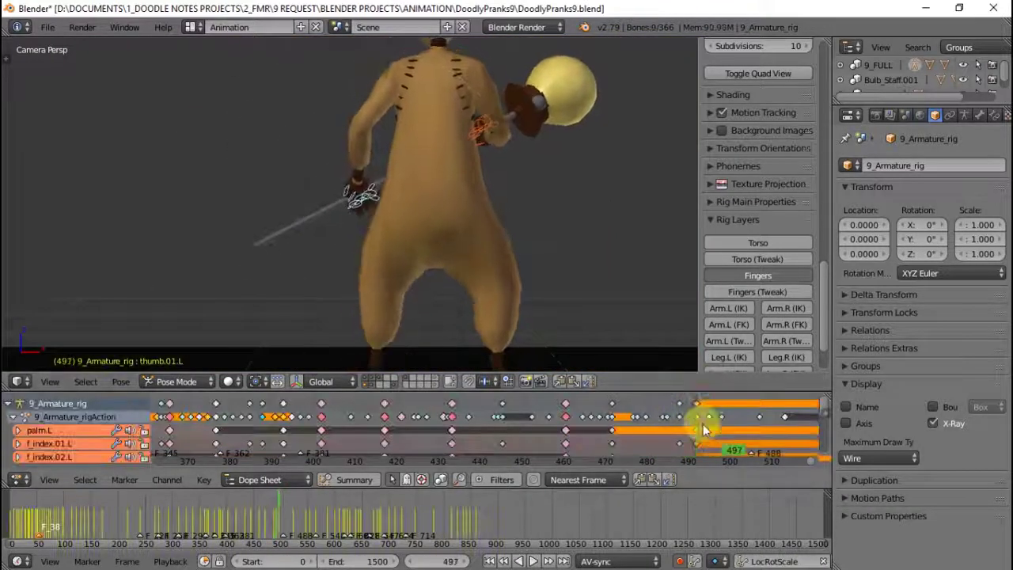
{"action": "key", "text": "alt+a"}
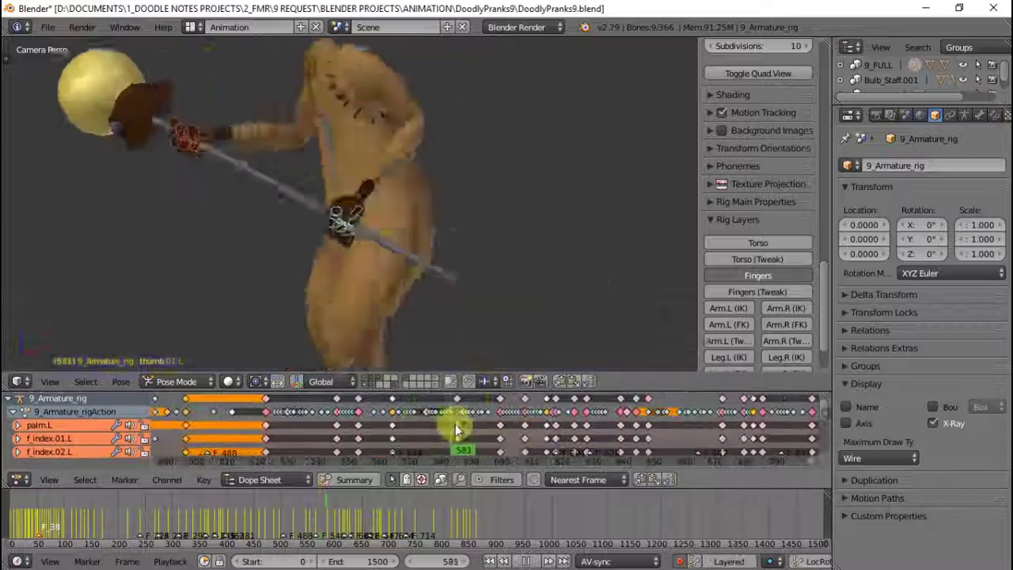
- Re-rotate the left thumb and ring finger around frames 594–598, then play back the hand
{"action": "left_click_drag", "start_coordinate": [309, 451], "coordinate": [497, 418]}
{"action": "left_click_drag", "start_coordinate": [473, 205], "coordinate": [481, 409]}
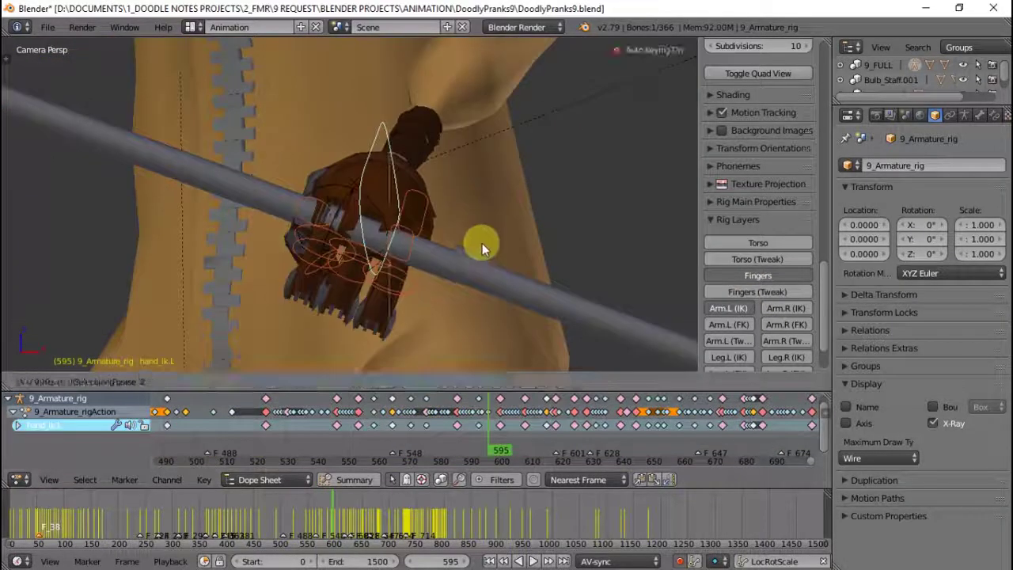
{"action": "key", "text": "a"}
{"action": "right_click", "coordinate": [436, 240]}
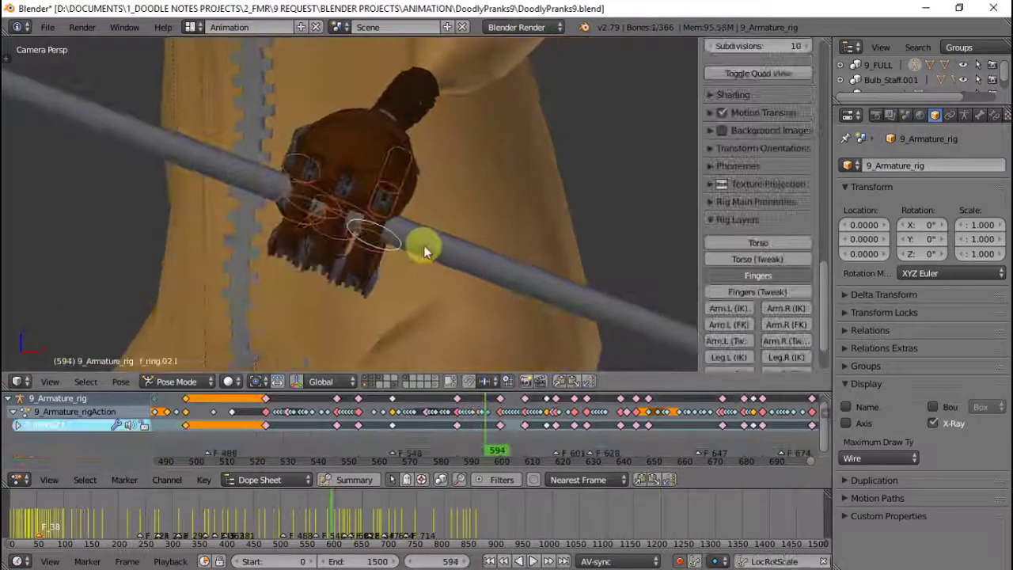
{"action": "key", "text": "Left"}
{"action": "left_click", "coordinate": [432, 151]}
{"action": "left_click_drag", "start_coordinate": [486, 414], "coordinate": [497, 414]}
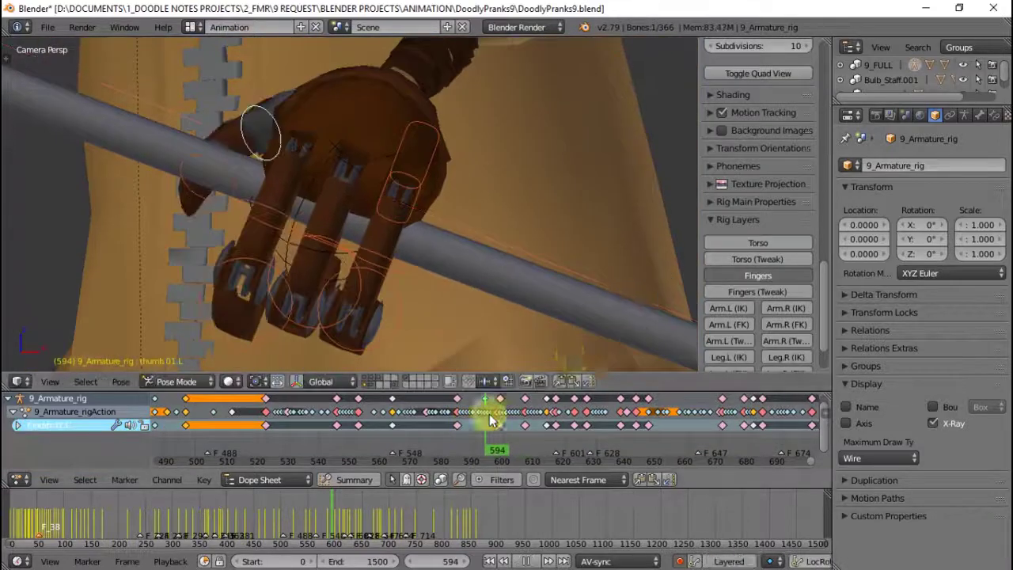
{"action": "key", "text": "Left"}
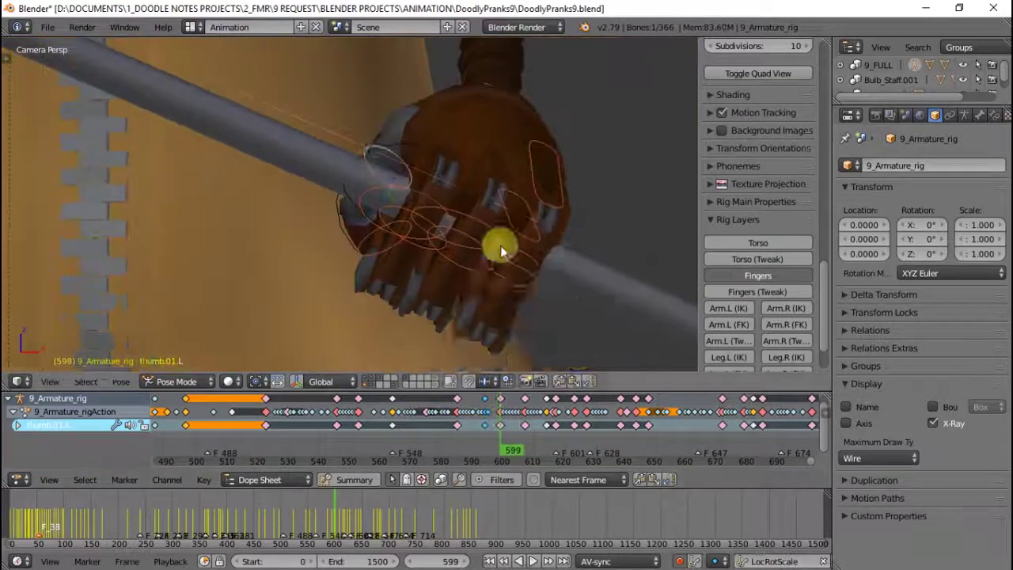
{"action": "left_click", "coordinate": [583, 216]}
{"action": "key", "text": "alt+a"}
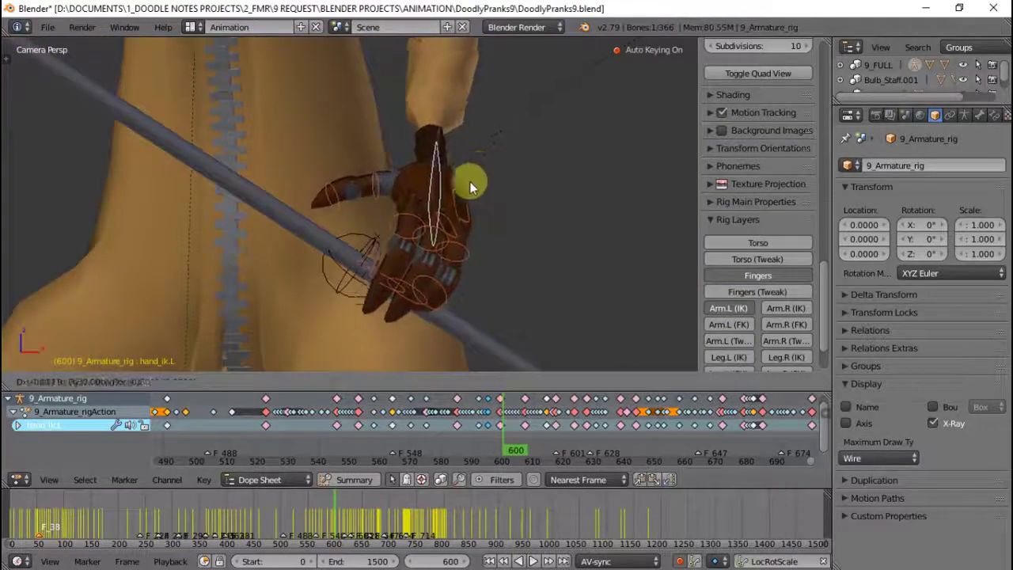
- At frame 603, rotate the left ring finger bone on its local X axis
{"action": "right_click", "coordinate": [526, 247]}
{"action": "key", "text": "alt+a"}
{"action": "key", "text": "r"}
{"action": "key", "text": "x"}
{"action": "key", "text": "x"}
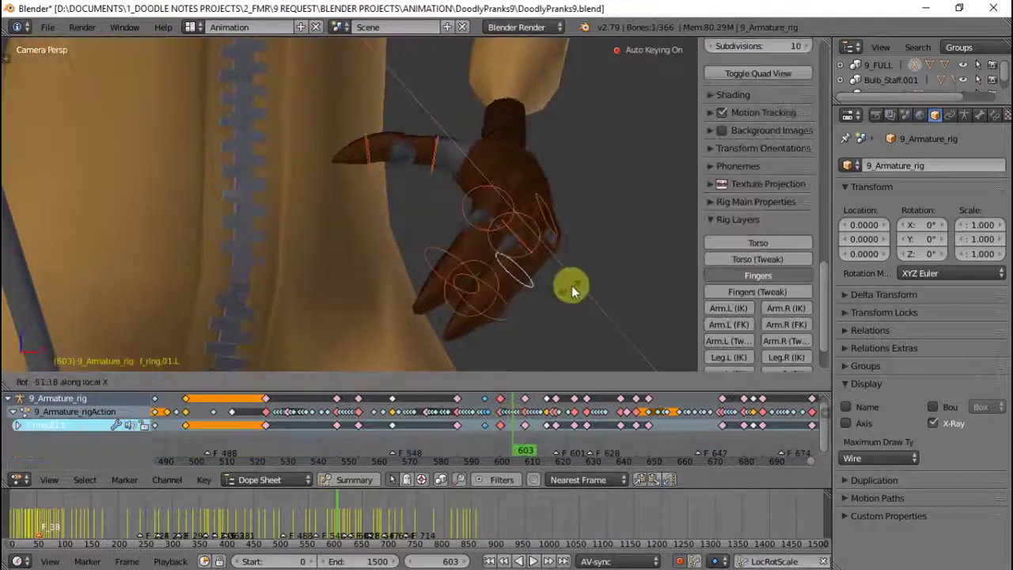
{"action": "left_click", "coordinate": [583, 118]}
{"action": "key", "text": "alt+a"}
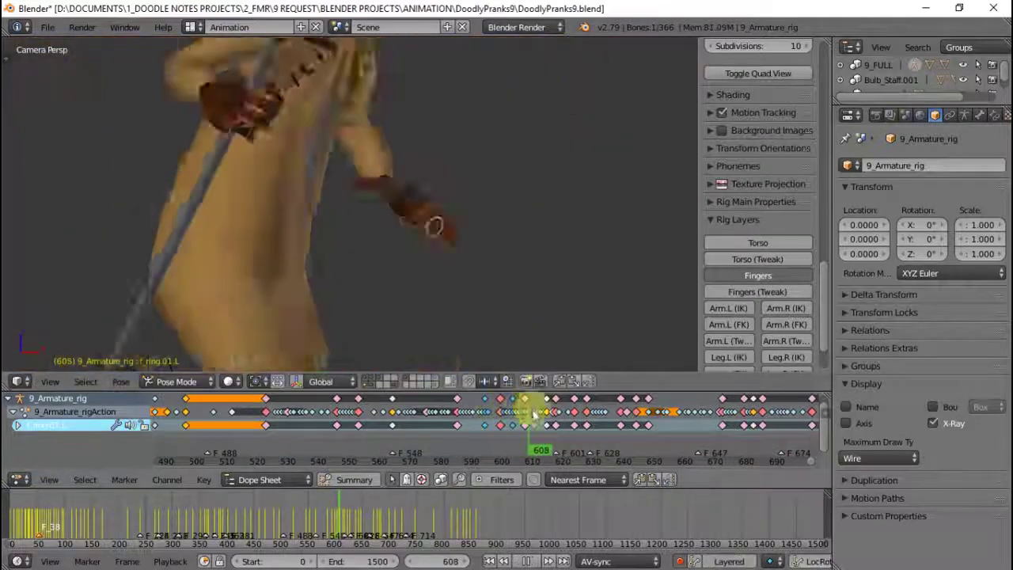
- Frame the hand and rotate another left finger bone, then resume playback in camera view
{"action": "key", "text": "KP_Decimal"}
{"action": "key", "text": "r"}
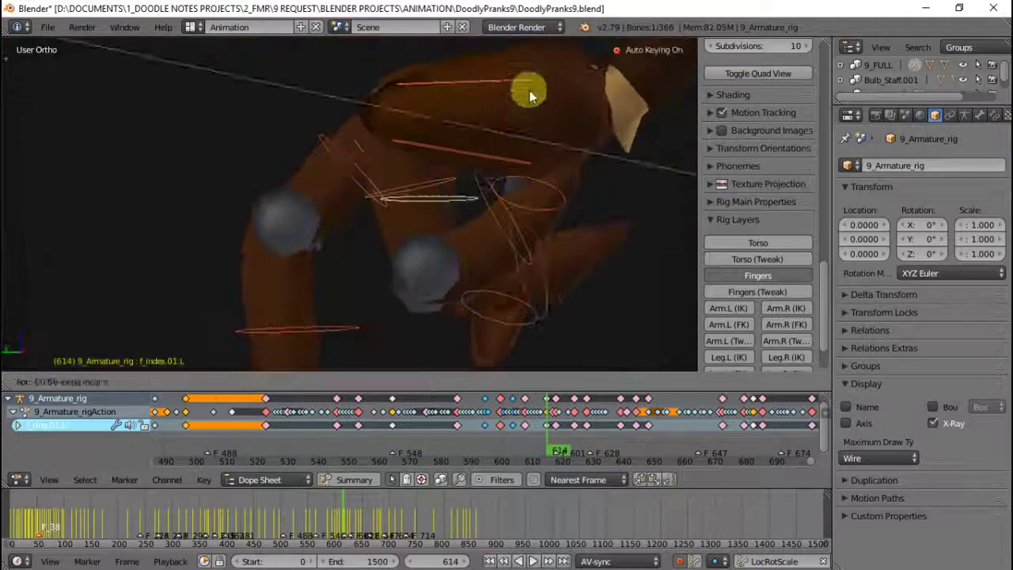
{"action": "left_click", "coordinate": [610, 255]}
{"action": "key", "text": "KP_0"}
{"action": "key", "text": "alt+a"}
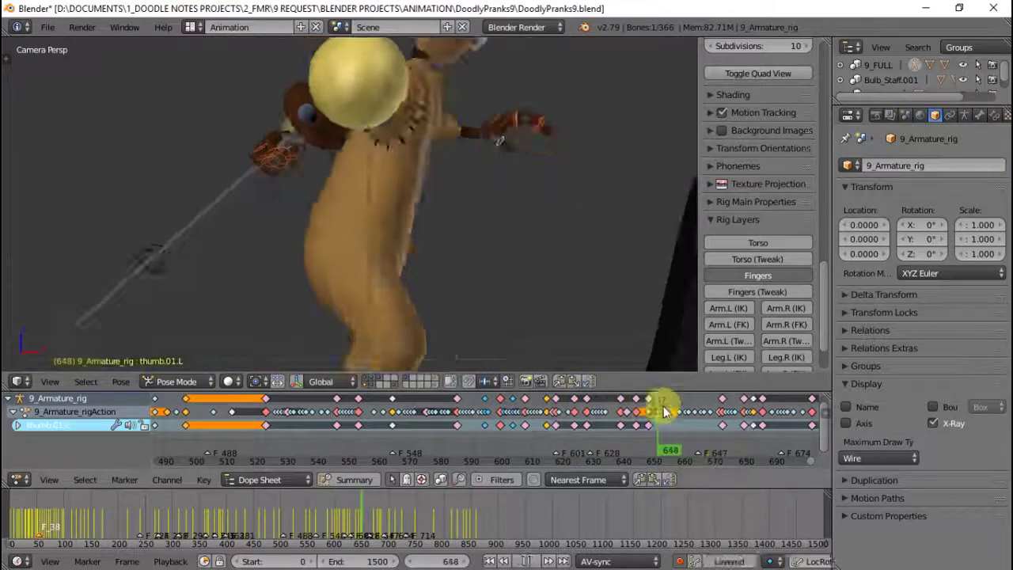
- Orbit around the left hand, adjust the ring finger and thumb, then replay from frame 614
{"action": "key", "text": "KP_Decimal"}
{"action": "right_click", "coordinate": [451, 207]}
{"action": "middle_click_drag", "start_coordinate": [451, 207], "coordinate": [575, 279]}
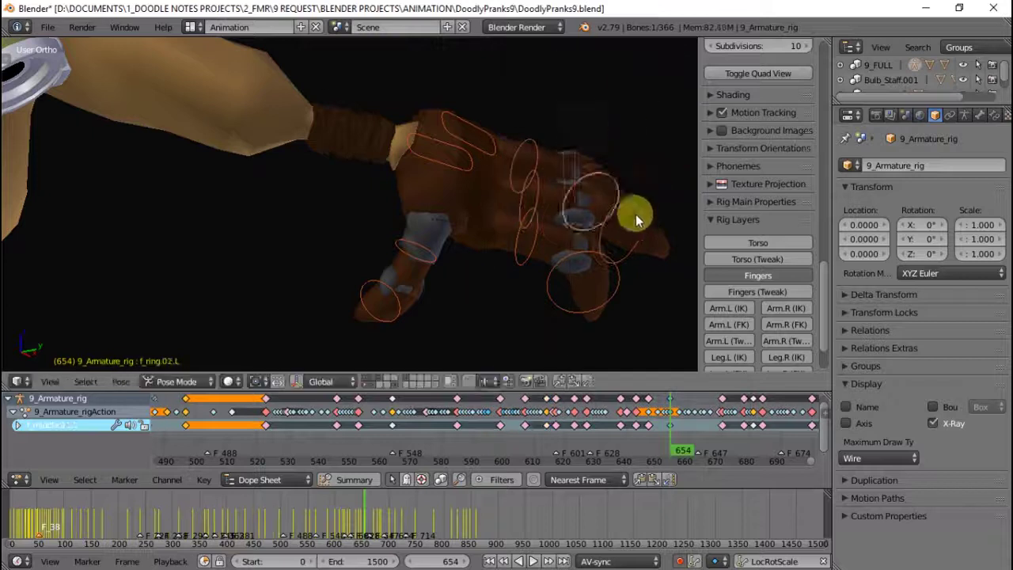
{"action": "left_click", "coordinate": [562, 199]}
{"action": "middle_click_drag", "start_coordinate": [563, 198], "coordinate": [464, 208]}
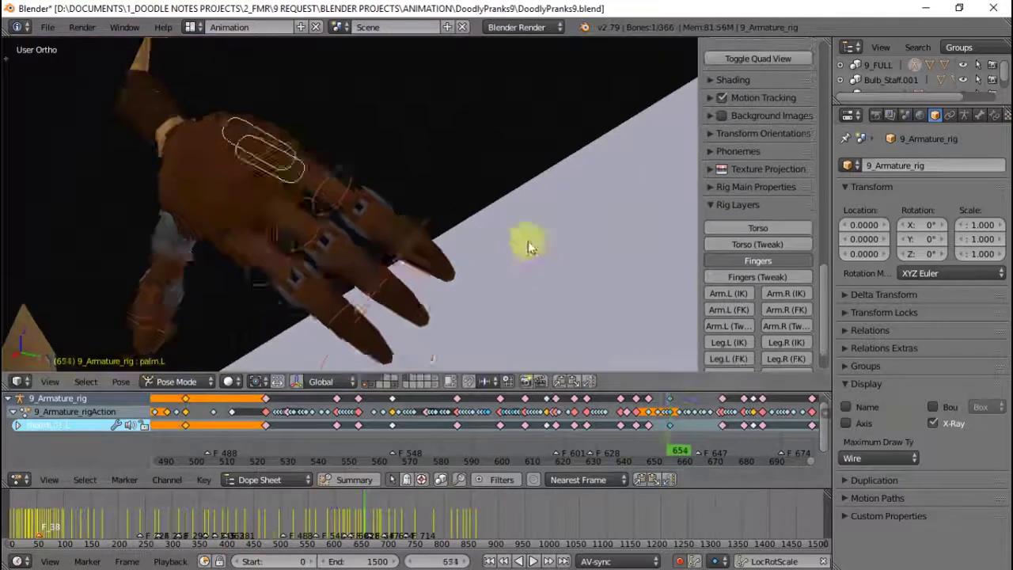
{"action": "key", "text": "KP_0"}
{"action": "key", "text": "alt+a"}
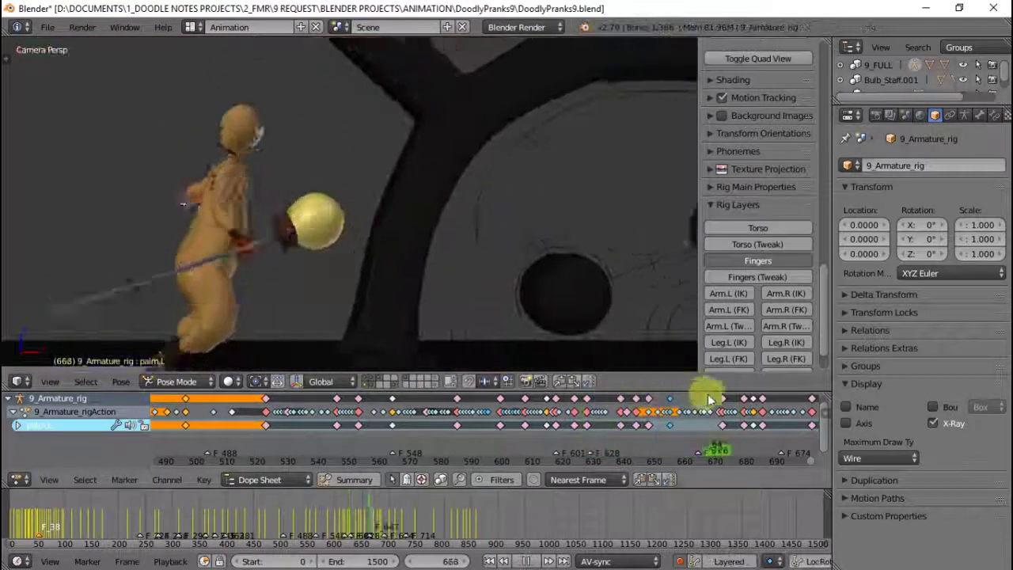
- Rotate the left index finger bone on its local Z axis and play forward
{"action": "key", "text": "KP_Decimal"}
{"action": "right_click", "coordinate": [291, 224]}
{"action": "key", "text": "r"}
{"action": "key", "text": "z"}
{"action": "key", "text": "z"}
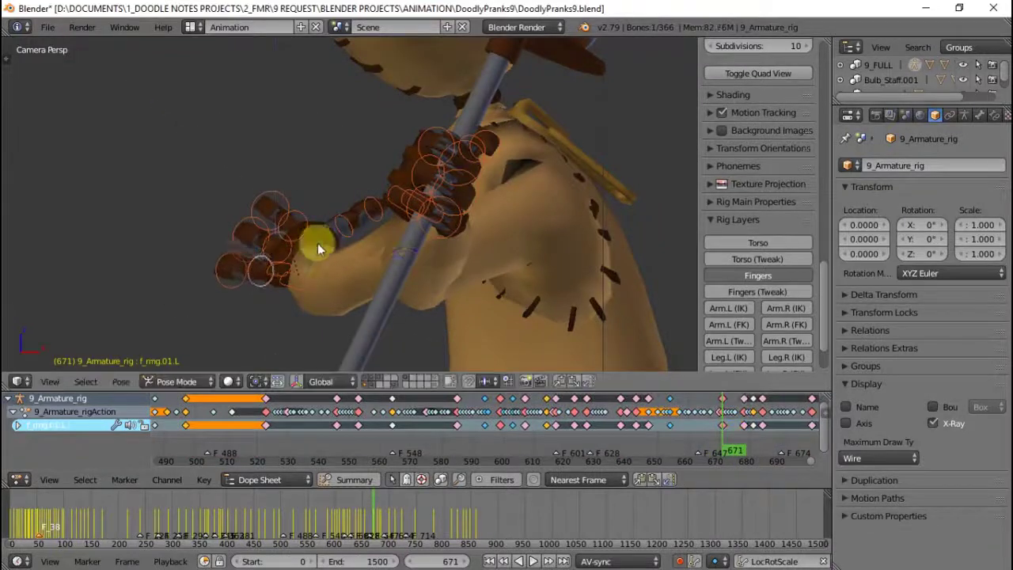
{"action": "left_click", "coordinate": [395, 134]}
{"action": "key", "text": "alt+a"}
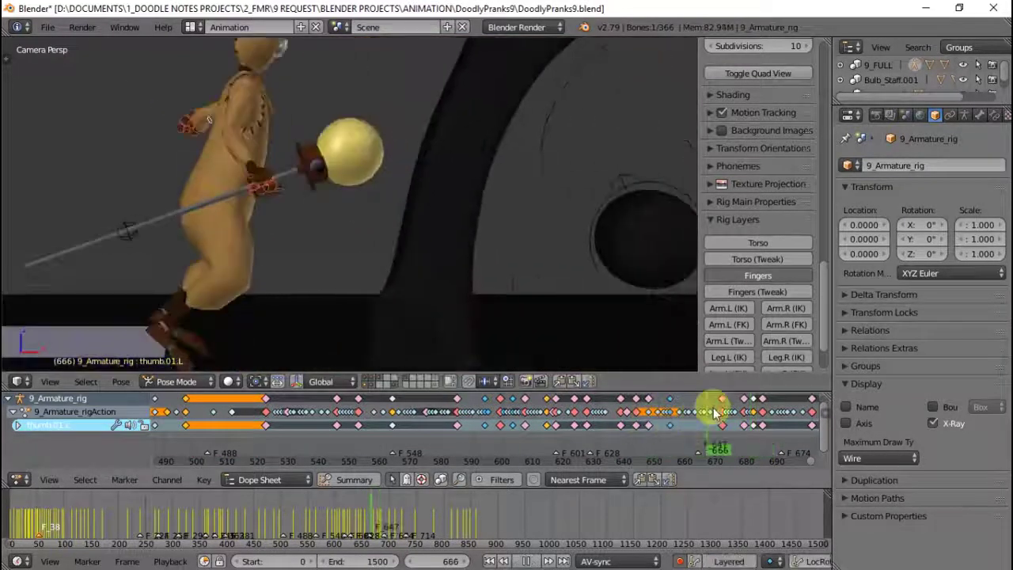
- Rotate the left ring finger, then move to frame 815 and select the left index finger
{"action": "key", "text": "KP_Decimal"}
{"action": "right_click", "coordinate": [555, 172]}
{"action": "key", "text": "r"}
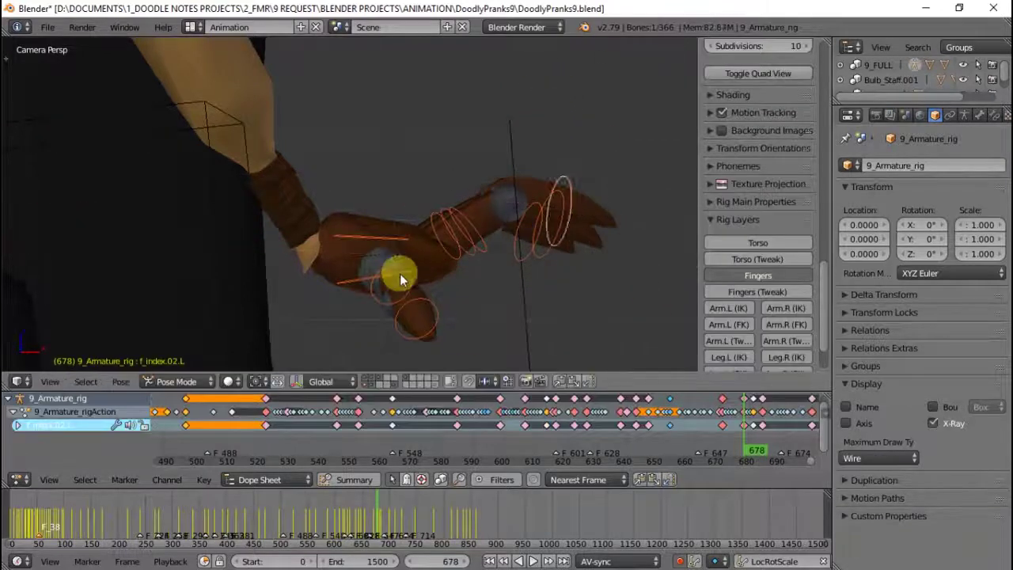
{"action": "left_click", "coordinate": [538, 105]}
{"action": "mouse_move", "coordinate": [724, 414]}
{"action": "left_mouse_down"}
{"action": "mouse_move", "coordinate": [629, 421]}
{"action": "mouse_move", "coordinate": [729, 419]}
{"action": "left_mouse_up"}
{"action": "mouse_move", "coordinate": [370, 105]}
{"action": "middle_mouse_down"}
{"action": "mouse_move", "coordinate": [332, 245]}
{"action": "mouse_move", "coordinate": [418, 233]}
{"action": "mouse_move", "coordinate": [374, 162]}
{"action": "middle_mouse_up"}
{"action": "right_click", "coordinate": [373, 162]}
- Finish the index finger adjustment and rotate the left middle finger on X in front view
{"action": "left_click", "coordinate": [477, 361]}
{"action": "key", "text": "KP_1"}
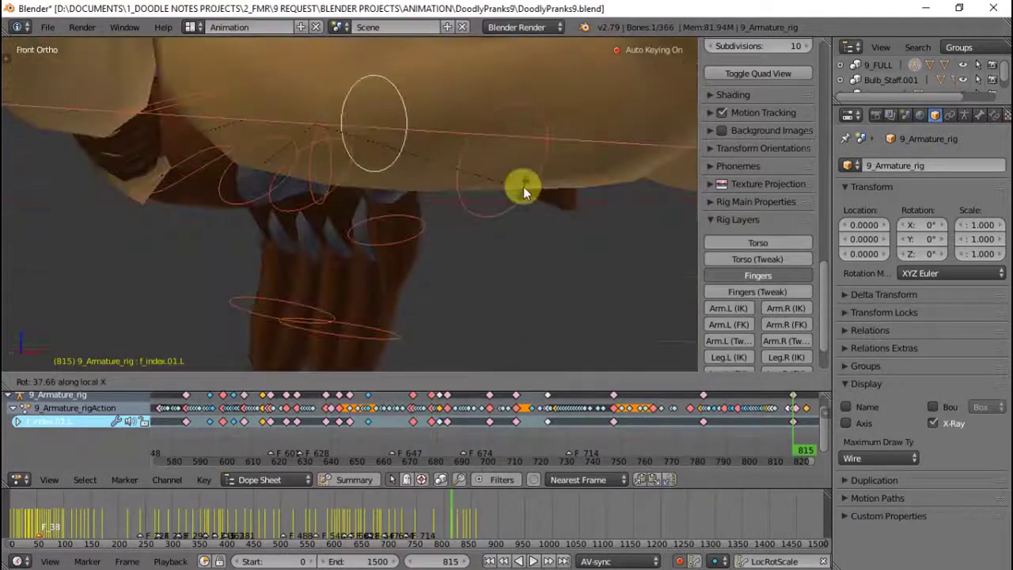
{"action": "right_click", "coordinate": [523, 187]}
{"action": "key", "text": "r"}
{"action": "key", "text": "x"}
{"action": "left_click", "coordinate": [462, 59]}
{"action": "mouse_move", "coordinate": [462, 59]}
{"action": "middle_mouse_down"}
{"action": "mouse_move", "coordinate": [522, 127]}
{"action": "mouse_move", "coordinate": [481, 242]}
{"action": "middle_mouse_up"}
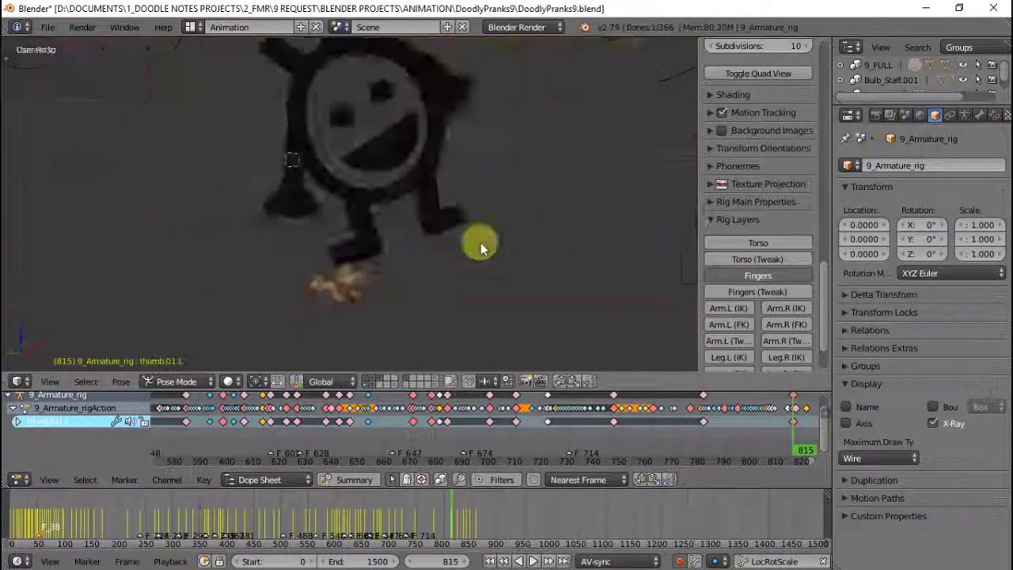
{"action": "scroll", "coordinate": [408, 225], "scroll_direction": "up", "scroll_amount": 3}
{"action": "key", "text": "KP_1"}
- Show the left arm IK bone layer and select the left hand IK control near frame 805
{"action": "key", "text": "Down"}
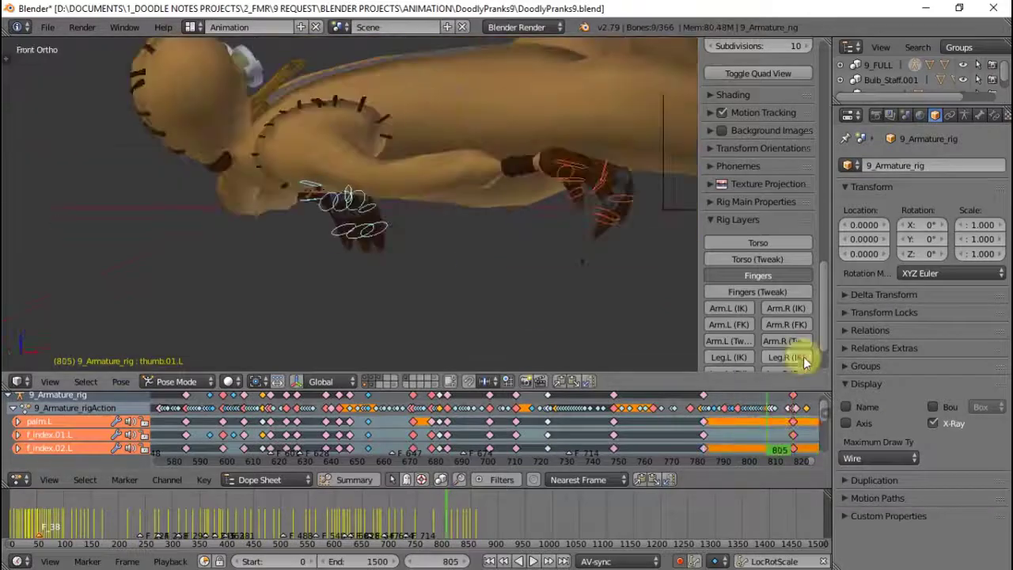
{"action": "key", "text": "shift+s"}
{"action": "left_click", "coordinate": [766, 413]}
{"action": "scroll", "coordinate": [567, 264], "scroll_direction": "up", "scroll_amount": 2}
{"action": "left_click", "coordinate": [748, 415]}
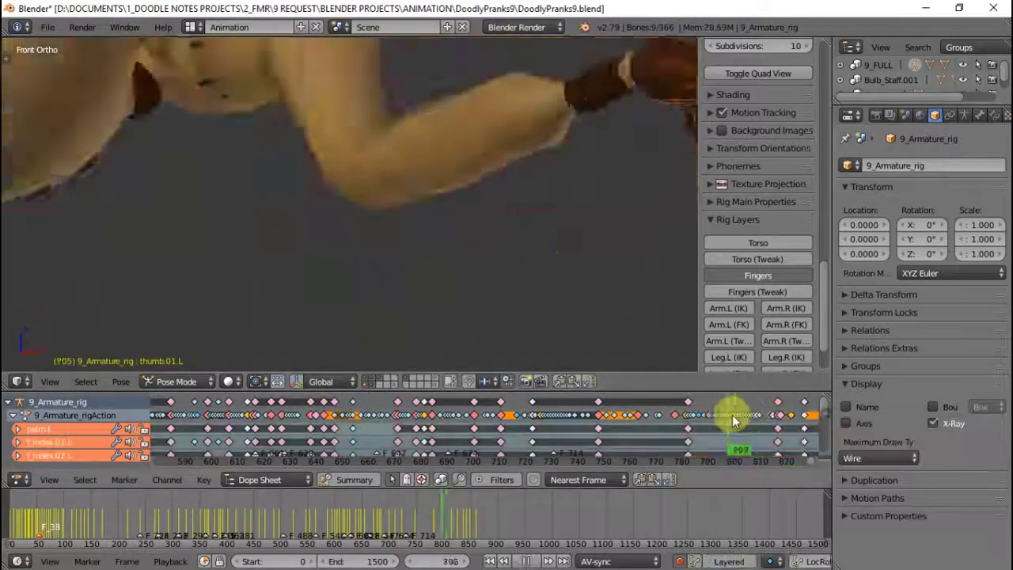
{"action": "left_click", "coordinate": [728, 307]}
{"action": "right_click", "coordinate": [257, 148]}
{"action": "key", "text": "Left"}
{"action": "scroll", "coordinate": [464, 161], "scroll_direction": "up", "scroll_amount": 2}
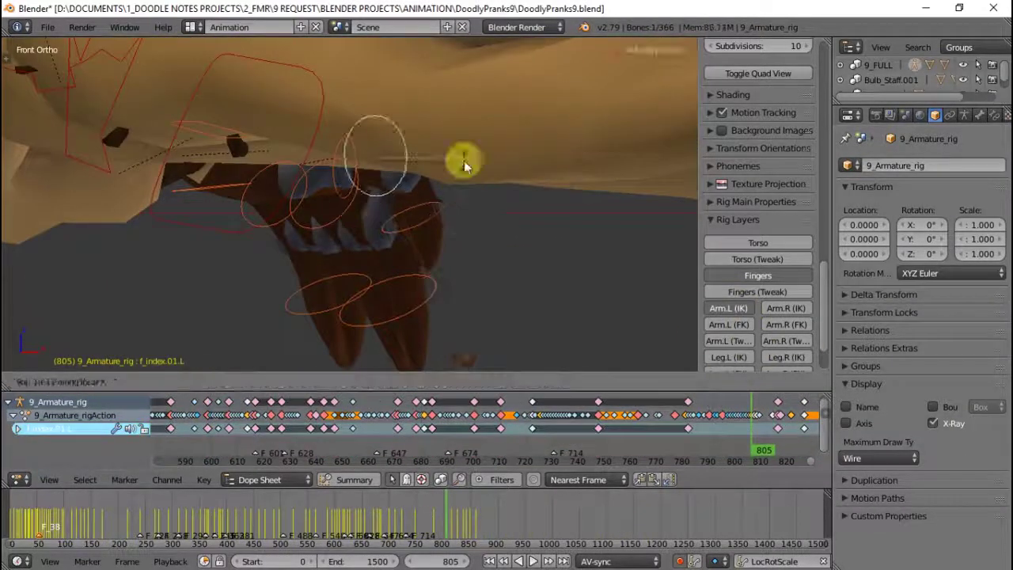
- Rotate the left middle and ring finger bones on local X to tighten the curl
{"action": "right_click", "coordinate": [443, 167]}
{"action": "key", "text": "r"}
{"action": "left_click", "coordinate": [603, 244]}
{"action": "right_click", "coordinate": [483, 166]}
{"action": "key", "text": "r"}
{"action": "key", "text": "x"}
{"action": "key", "text": "x"}
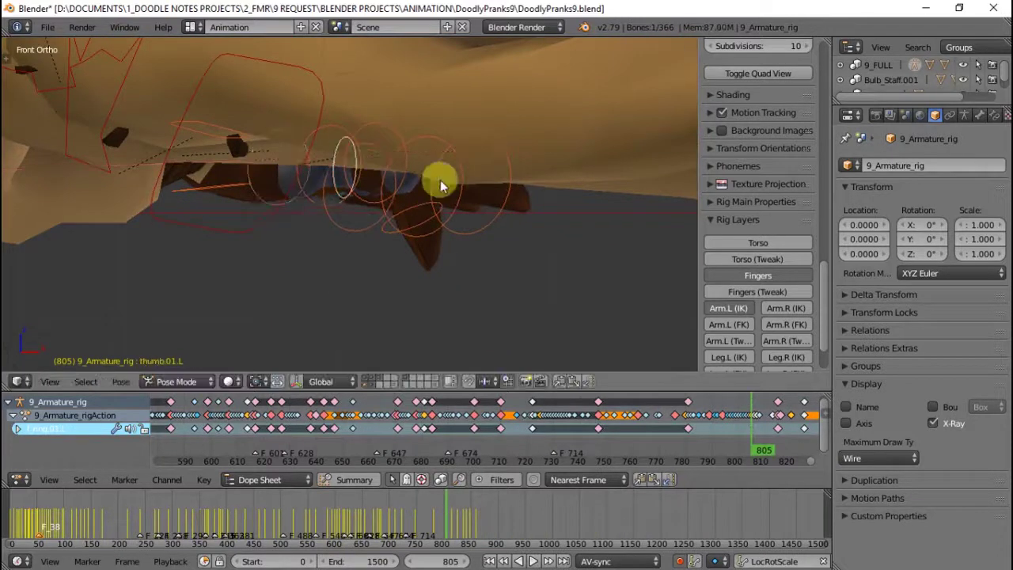
{"action": "left_click", "coordinate": [722, 415]}
{"action": "key", "text": "r"}
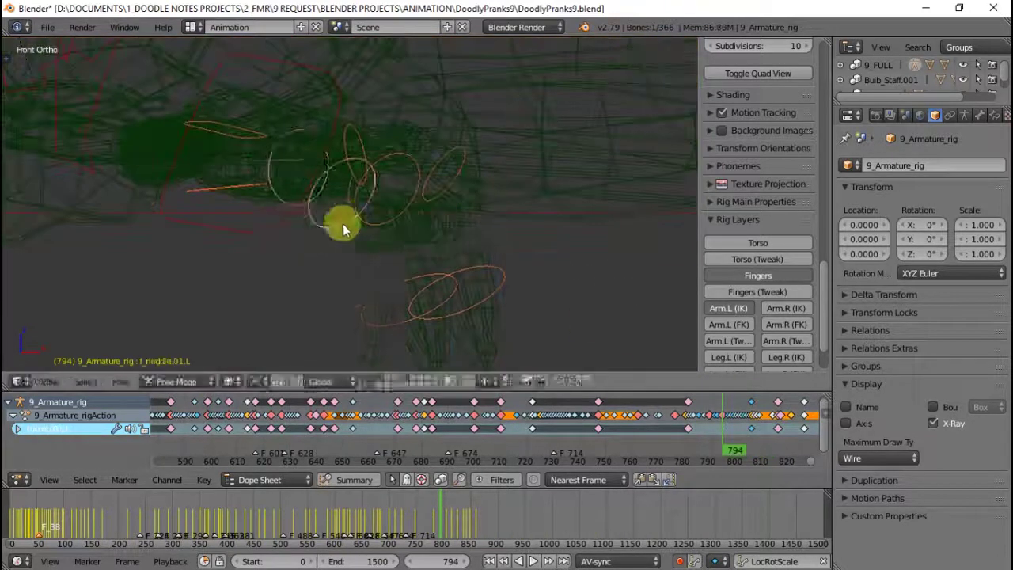
{"action": "left_click", "coordinate": [720, 414]}
{"action": "middle_click_drag", "start_coordinate": [719, 414], "coordinate": [421, 147]}
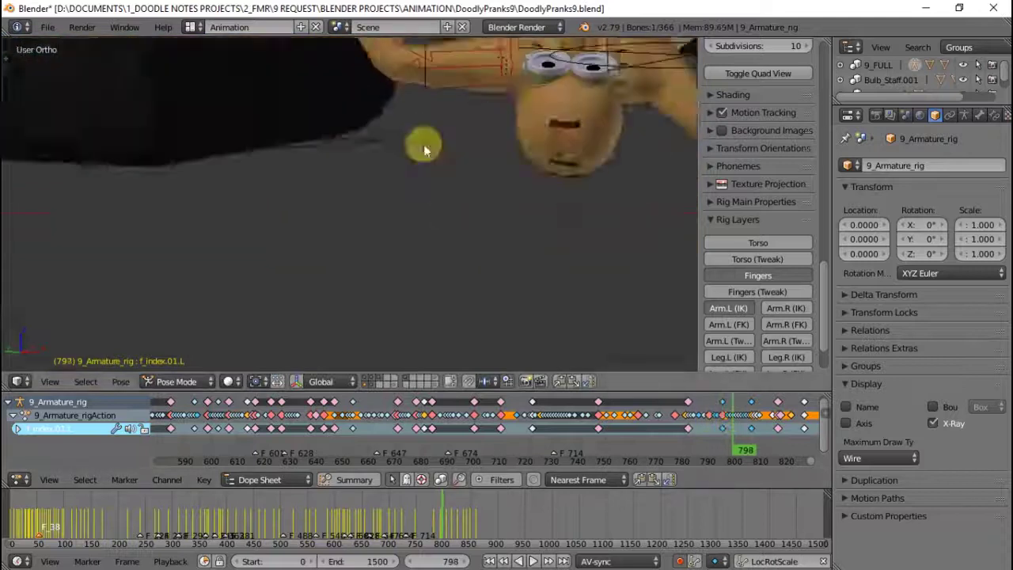
{"action": "left_click", "coordinate": [728, 413]}
- Re-rotate the left middle finger on X, checking playback stopped at frame 810
{"action": "key", "text": "r"}
{"action": "key", "text": "x"}
{"action": "key", "text": "x"}
{"action": "left_click", "coordinate": [466, 300]}
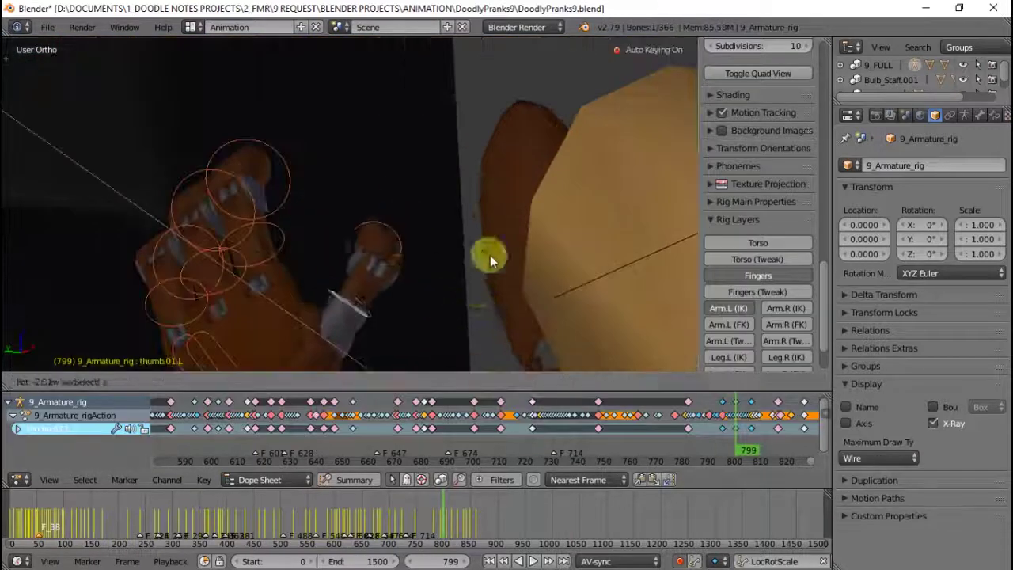
{"action": "key", "text": "KP_1"}
{"action": "key", "text": "alt+a"}
{"action": "key", "text": "alt+a"}
{"action": "left_click", "coordinate": [768, 414]}
{"action": "scroll", "coordinate": [346, 278], "scroll_direction": "up", "scroll_amount": 5}
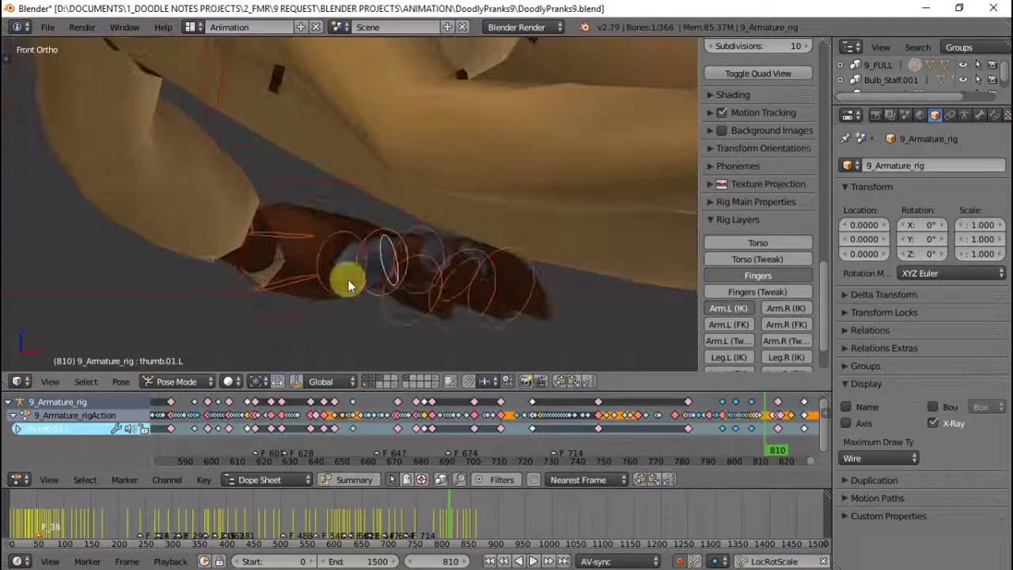
{"action": "key", "text": "r"}
{"action": "key", "text": "x"}
{"action": "key", "text": "x"}
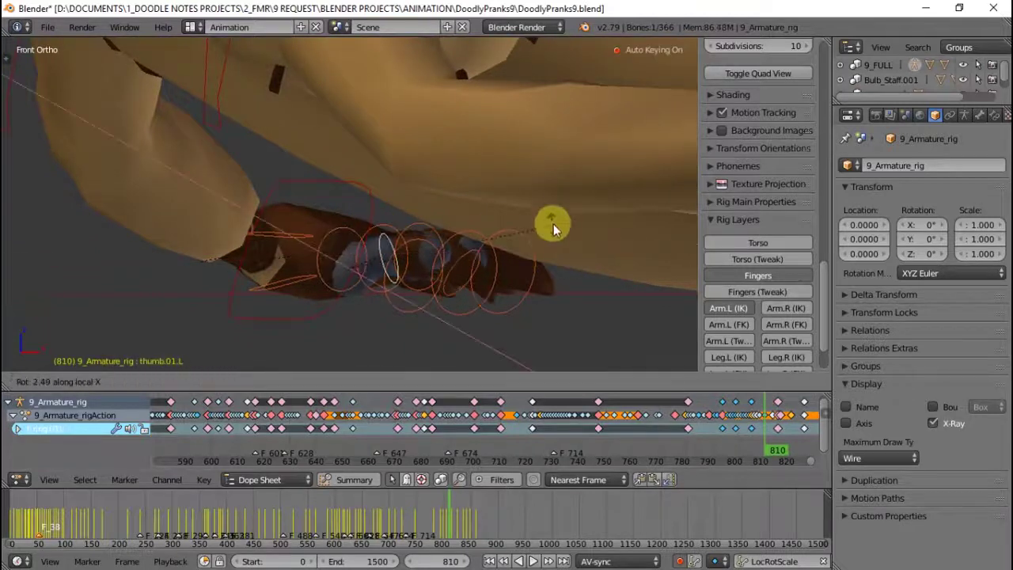
- Copy the nine left-hand finger bones' pose and rotate the index finger on X at frame 825
{"action": "left_click_drag", "start_coordinate": [757, 414], "coordinate": [780, 414]}
{"action": "key", "text": "a"}
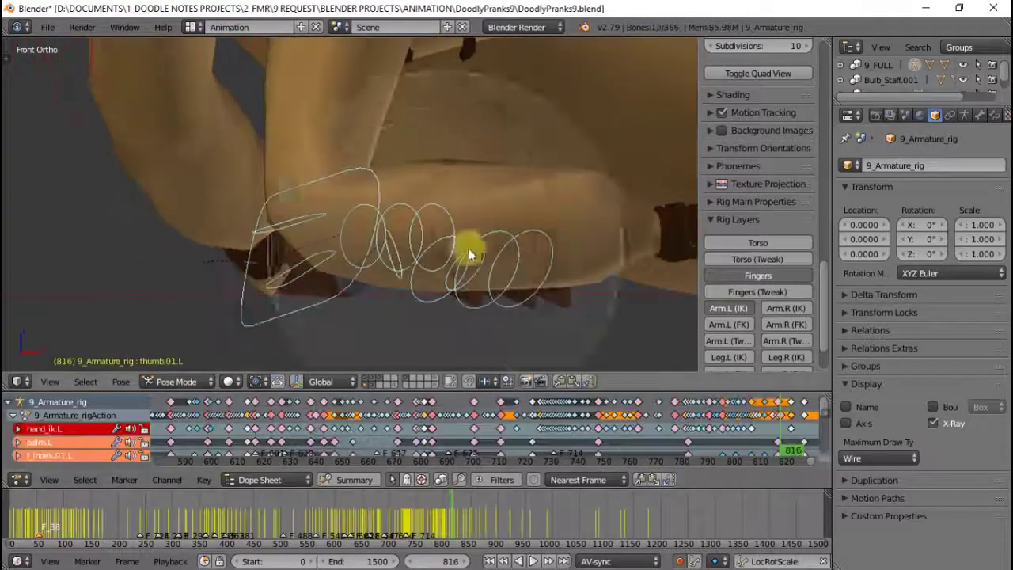
{"action": "key", "text": "ctrl+c"}
{"action": "key", "text": "Up"}
{"action": "right_click", "coordinate": [490, 277]}
{"action": "key", "text": "r"}
{"action": "key", "text": "x"}
{"action": "key", "text": "x"}
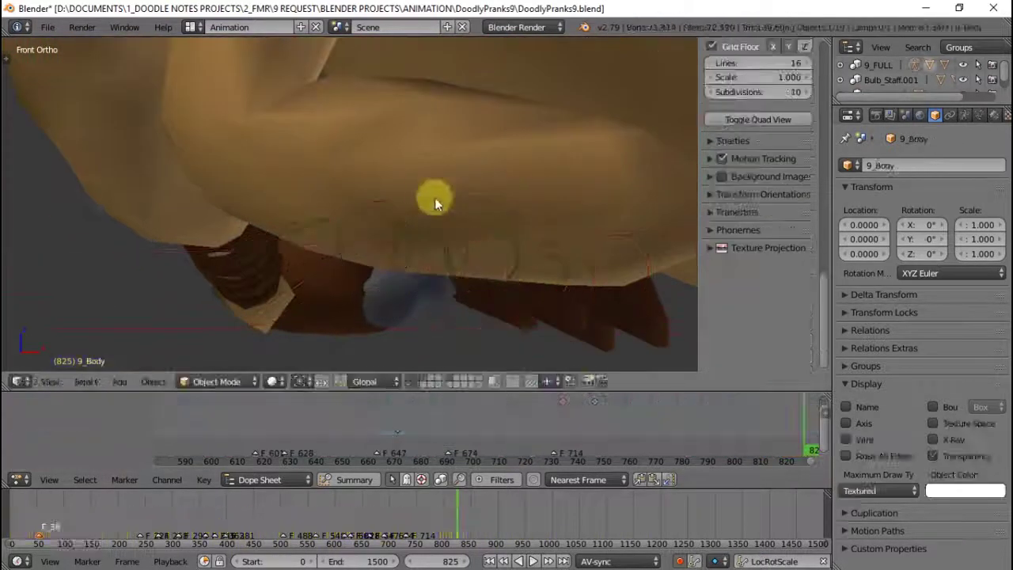
{"action": "left_click", "coordinate": [636, 245]}
- At frame 836, rotate the left thumb on X and adjust ring finger f_ring.01.L
{"action": "key", "text": "Up"}
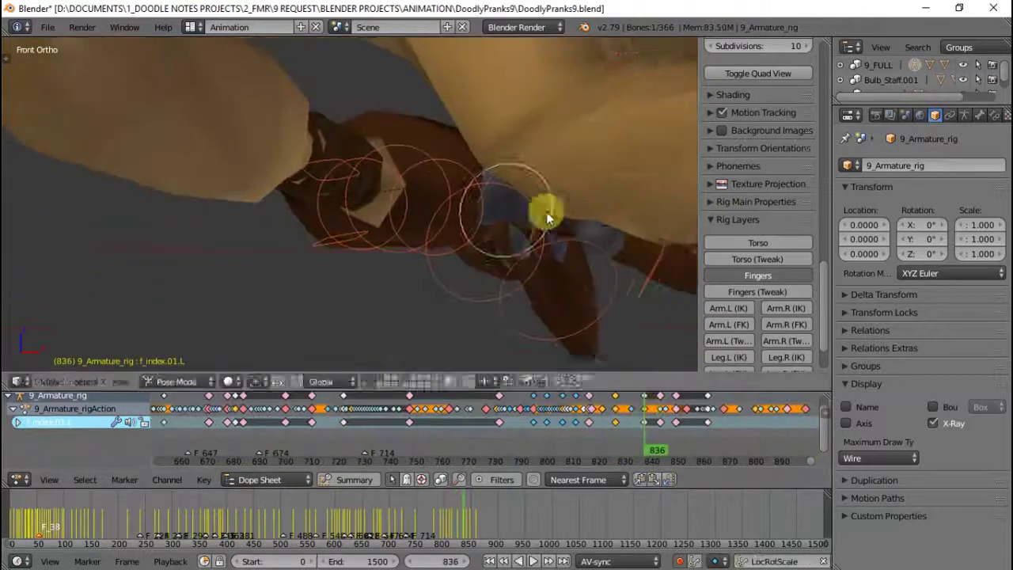
{"action": "right_click", "coordinate": [543, 210]}
{"action": "key", "text": "r"}
{"action": "key", "text": "x"}
{"action": "key", "text": "x"}
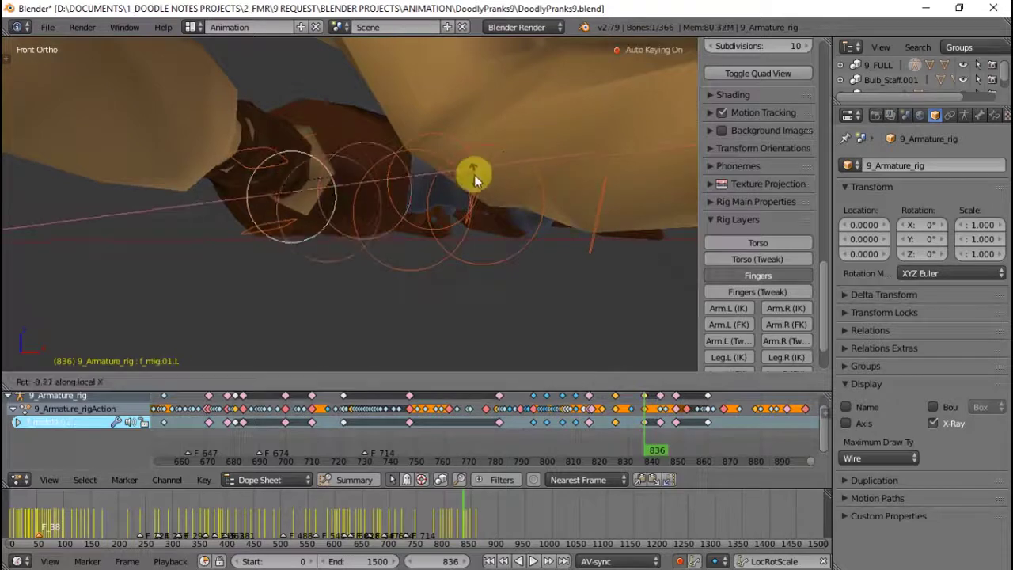
{"action": "left_click", "coordinate": [473, 176]}
{"action": "key", "text": "Down"}
{"action": "right_click", "coordinate": [447, 238]}
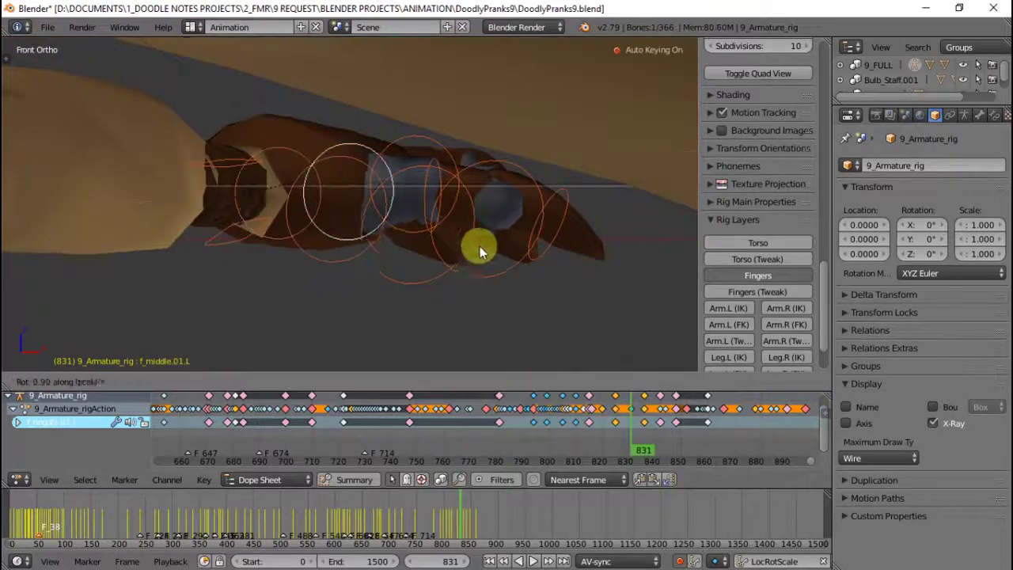
{"action": "left_click", "coordinate": [546, 218]}
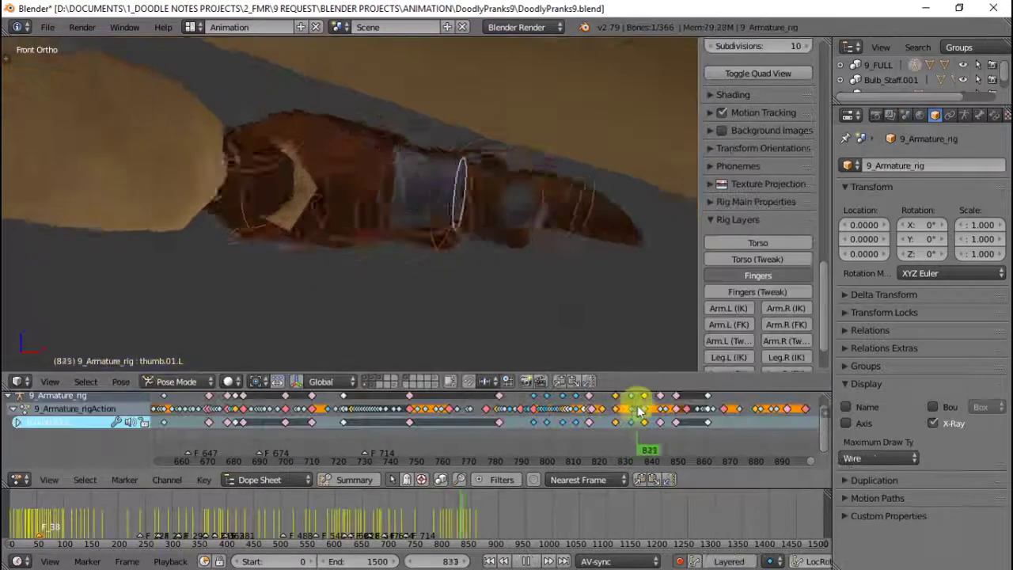
- Move hand_ik.L vertically along Z at frame 872, then play back in camera view
{"action": "key", "text": "Up"}
{"action": "right_click", "coordinate": [238, 127]}
{"action": "key", "text": "g"}
{"action": "key", "text": "z"}
{"action": "left_click", "coordinate": [317, 188]}
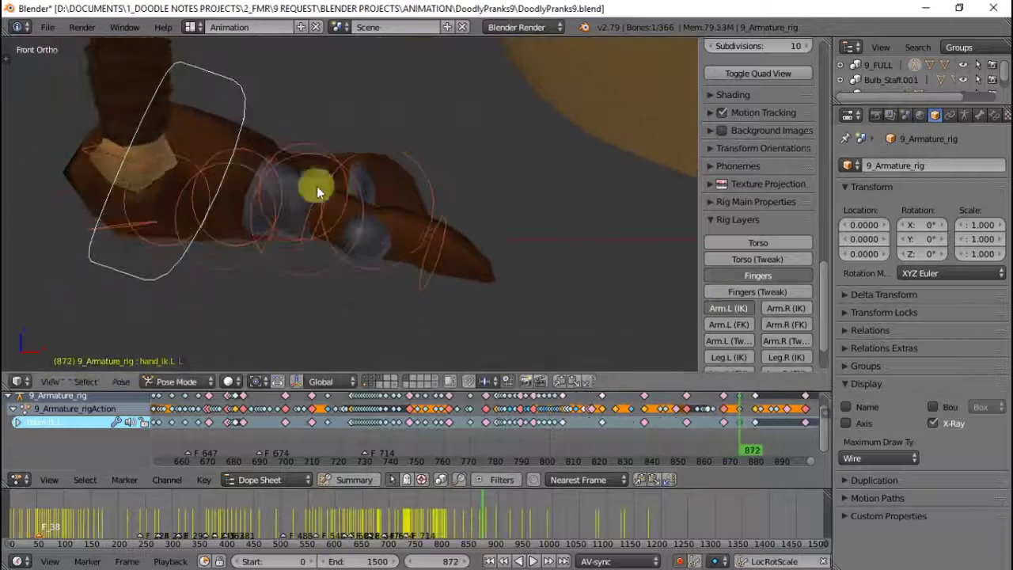
{"action": "left_click", "coordinate": [479, 229]}
{"action": "right_click", "coordinate": [219, 152]}
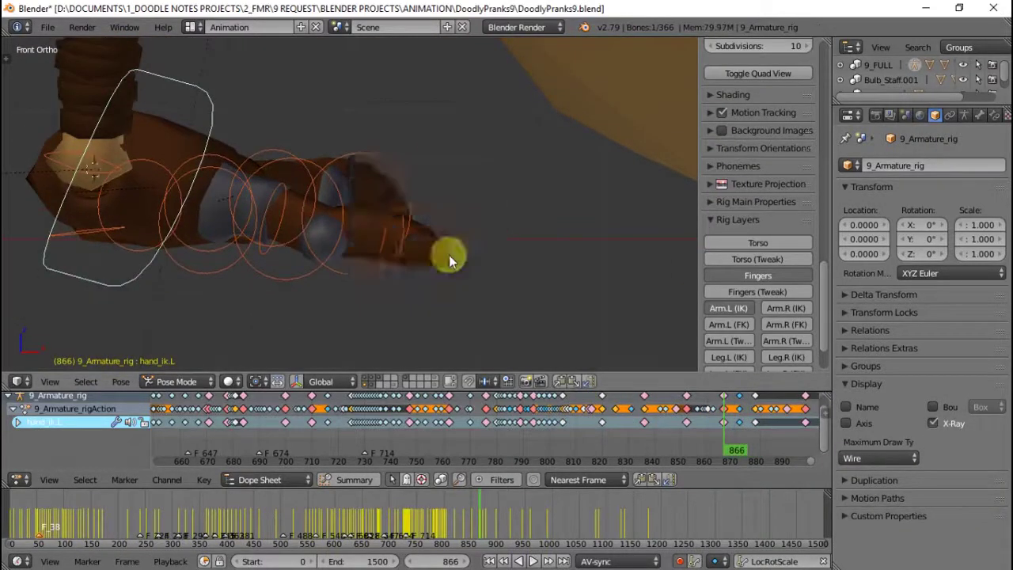
{"action": "key", "text": "alt+a"}
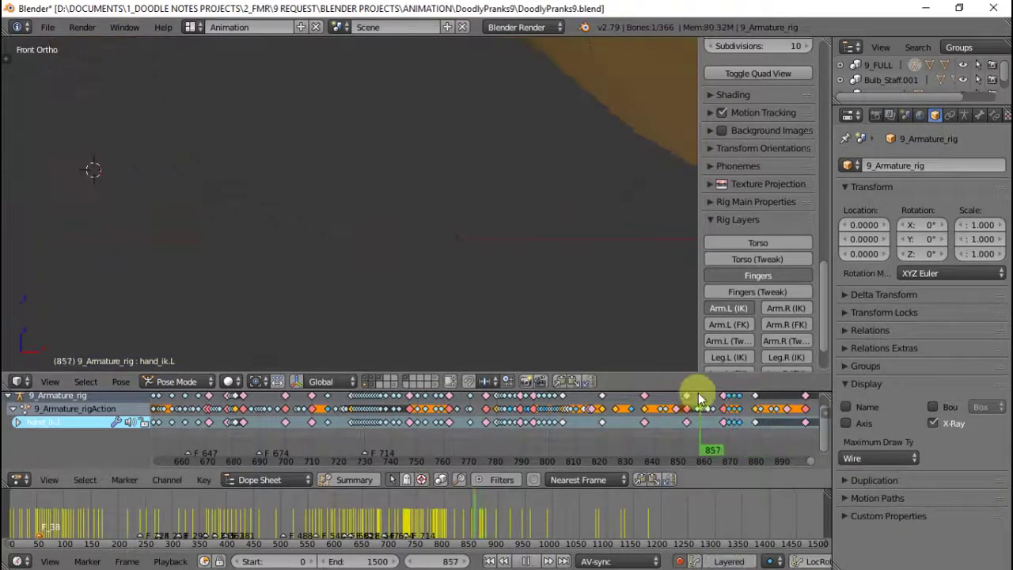
{"action": "key", "text": "KP_0"}
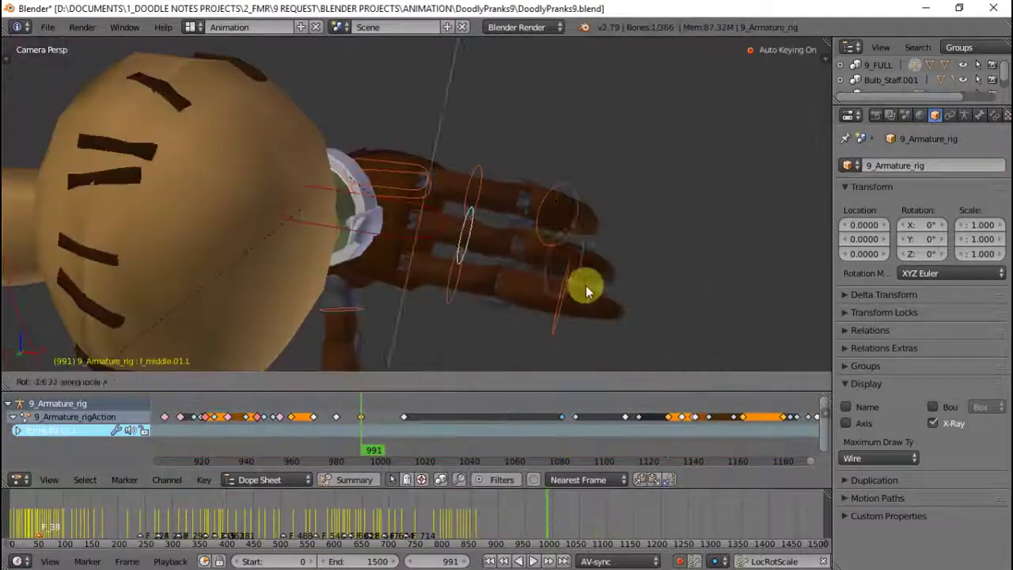
- Finish the middle and ring finger rotations, then keyframe the left-hand bones at frame 970
{"action": "left_click", "coordinate": [586, 292]}
{"action": "right_click", "coordinate": [574, 186]}
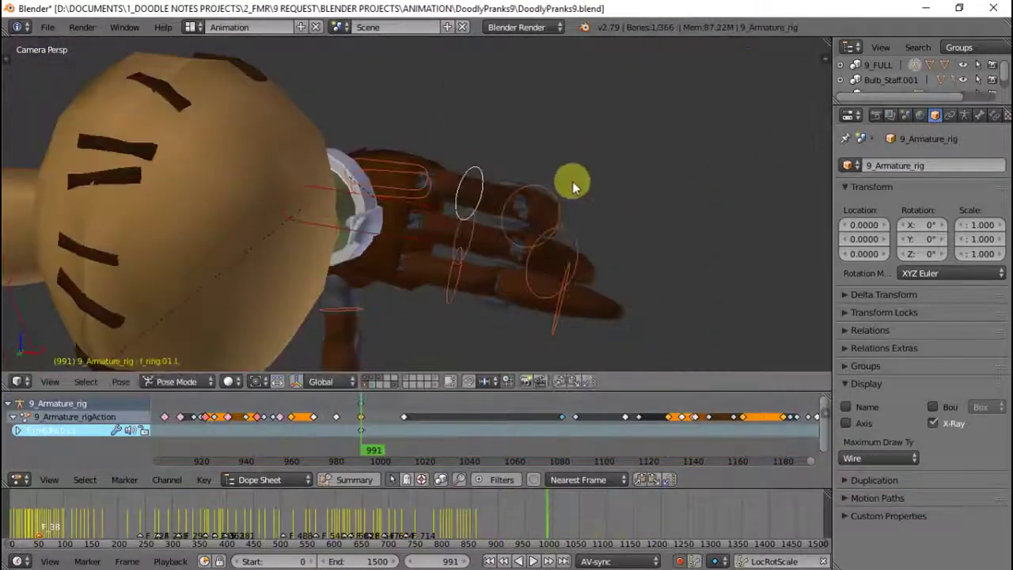
{"action": "left_click", "coordinate": [499, 341]}
{"action": "mouse_move", "coordinate": [361, 418]}
{"action": "left_mouse_down"}
{"action": "mouse_move", "coordinate": [351, 418]}
{"action": "mouse_move", "coordinate": [619, 415]}
{"action": "left_mouse_up"}
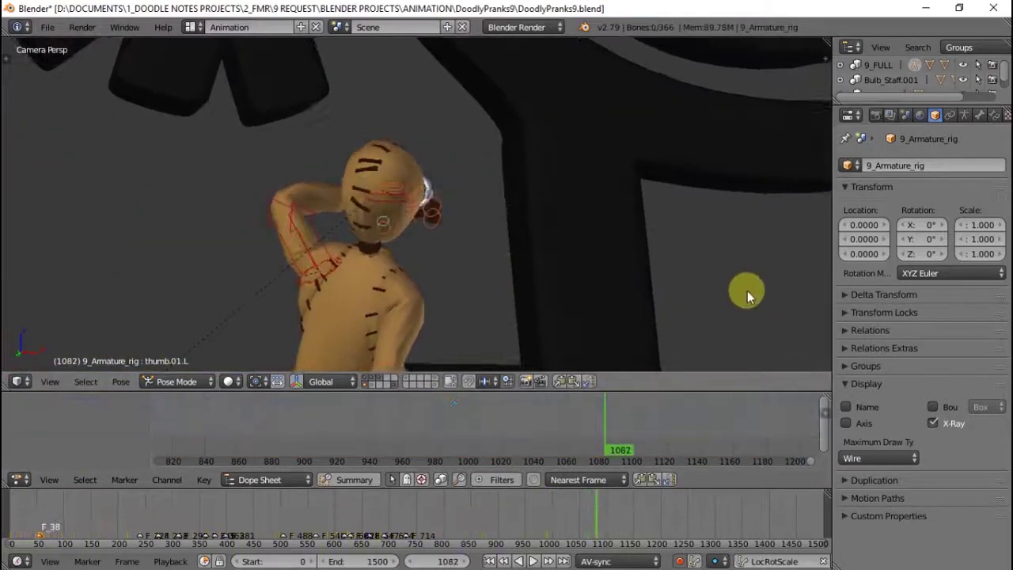
{"action": "mouse_move", "coordinate": [451, 421]}
{"action": "left_mouse_down"}
{"action": "mouse_move", "coordinate": [414, 420]}
{"action": "mouse_move", "coordinate": [455, 419]}
{"action": "left_mouse_up"}
{"action": "key", "text": "i"}
- Rotate a single left-hand finger bone and play back to check the grip
{"action": "right_click", "coordinate": [484, 208]}
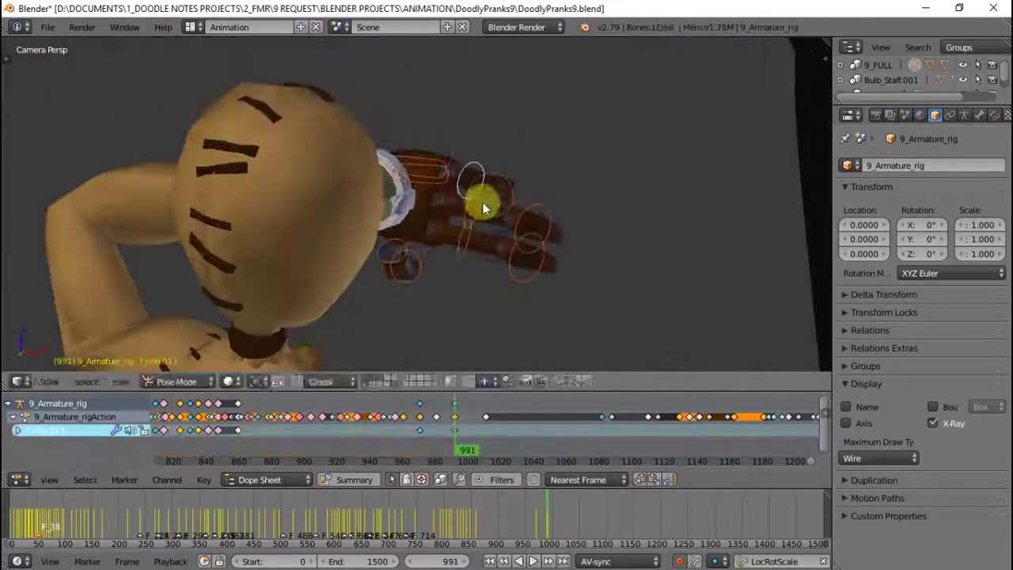
{"action": "left_click", "coordinate": [519, 257]}
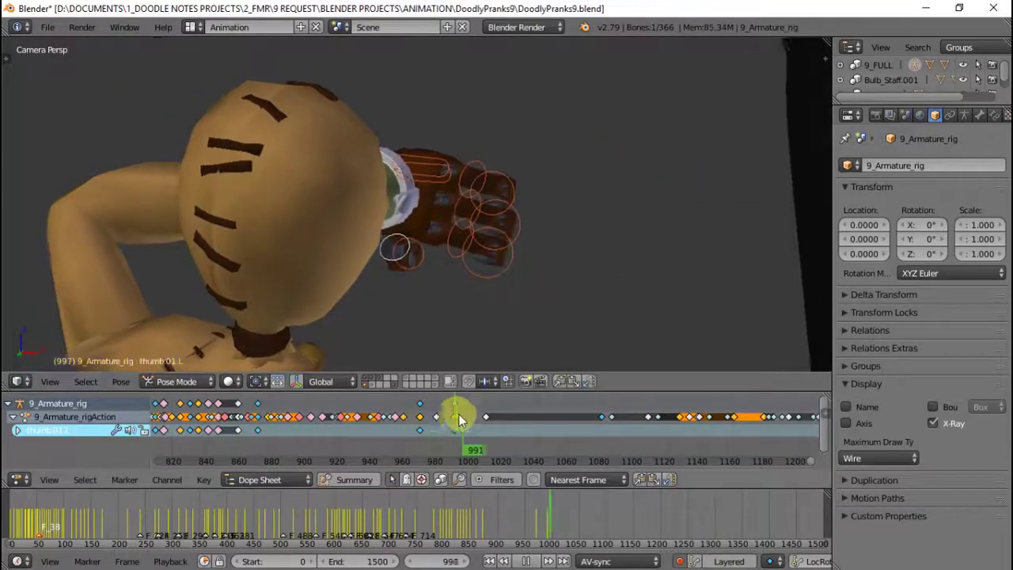
{"action": "key", "text": "alt+a"}
{"action": "right_click", "coordinate": [430, 404]}
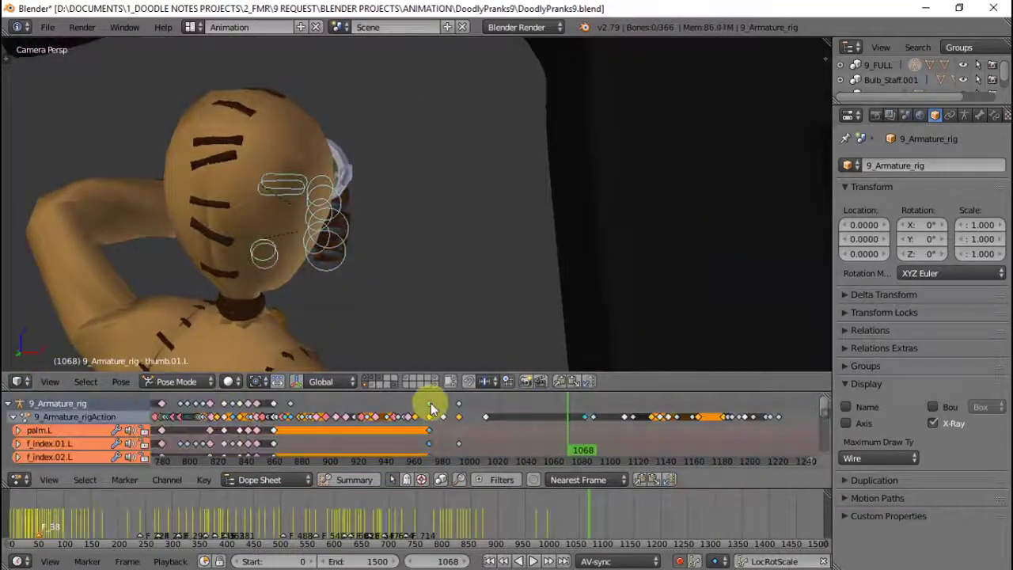
- Select f_ring.01.L and thumb.01.L around frame 1085 and play through to frame 1089
{"action": "left_click_drag", "start_coordinate": [567, 412], "coordinate": [592, 410]}
{"action": "right_click", "coordinate": [558, 151]}
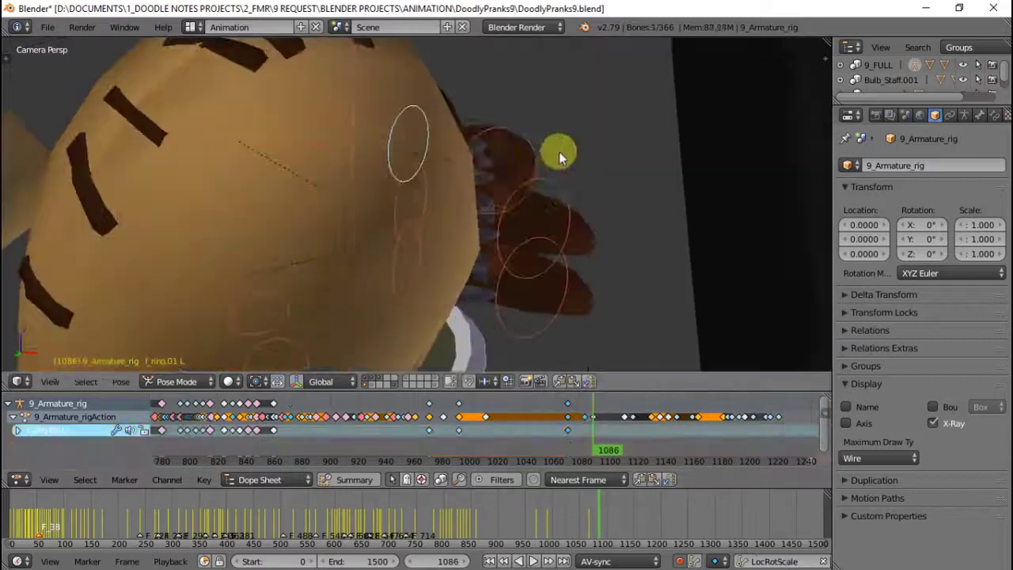
{"action": "right_click", "coordinate": [430, 153]}
{"action": "key", "text": "alt+a"}
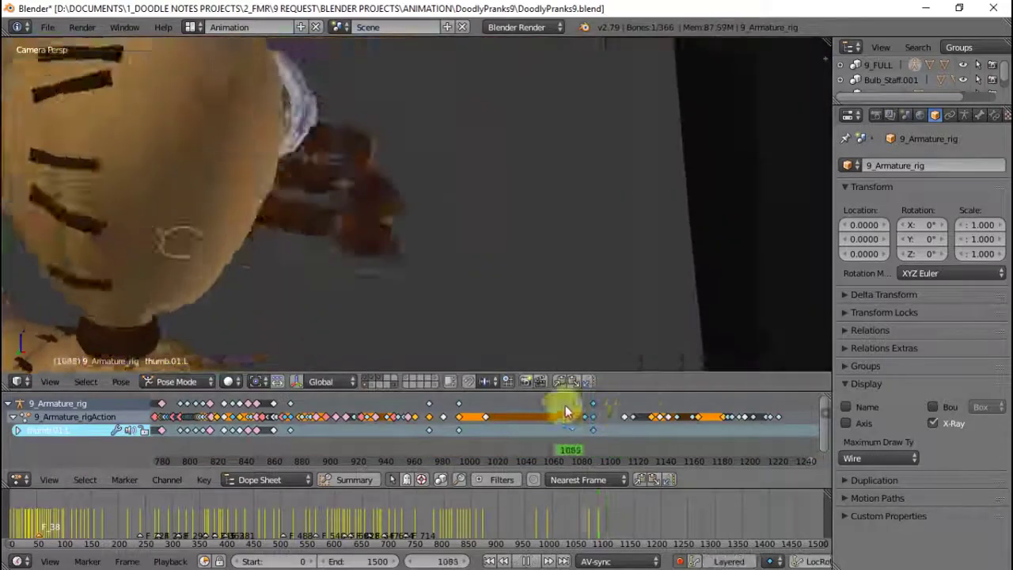
{"action": "key", "text": "Escape"}
- Rotate the chest bone at frame 1086 and play back the torso motion
{"action": "key", "text": "n"}
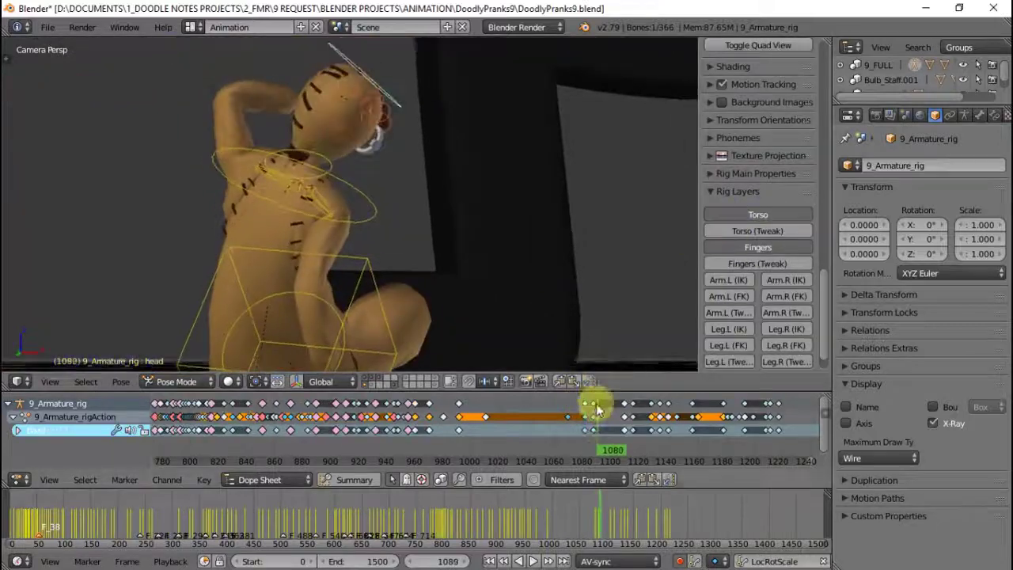
{"action": "left_click", "coordinate": [595, 403]}
{"action": "right_click", "coordinate": [369, 214]}
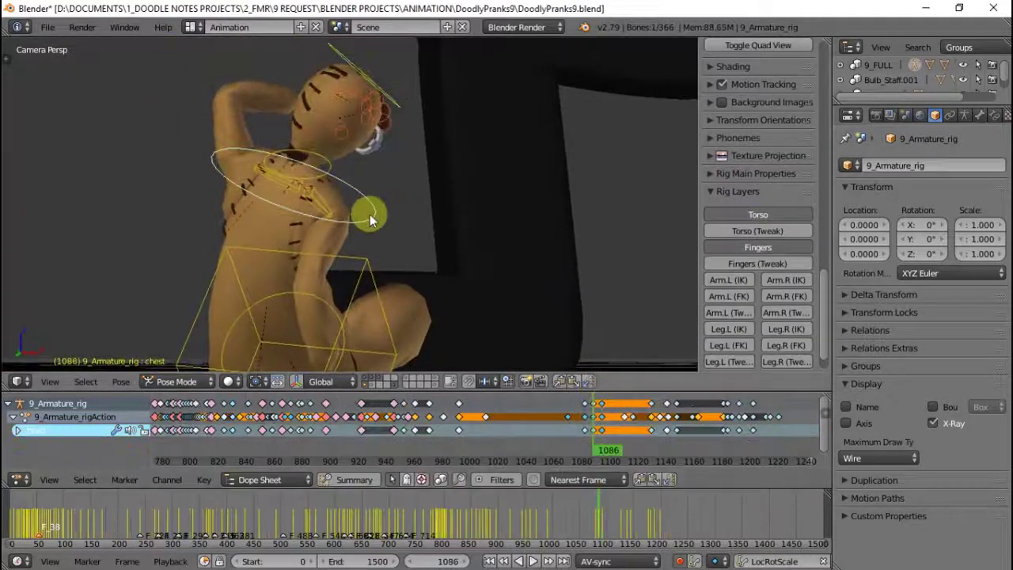
{"action": "left_click", "coordinate": [432, 123]}
{"action": "key", "text": "alt+a"}
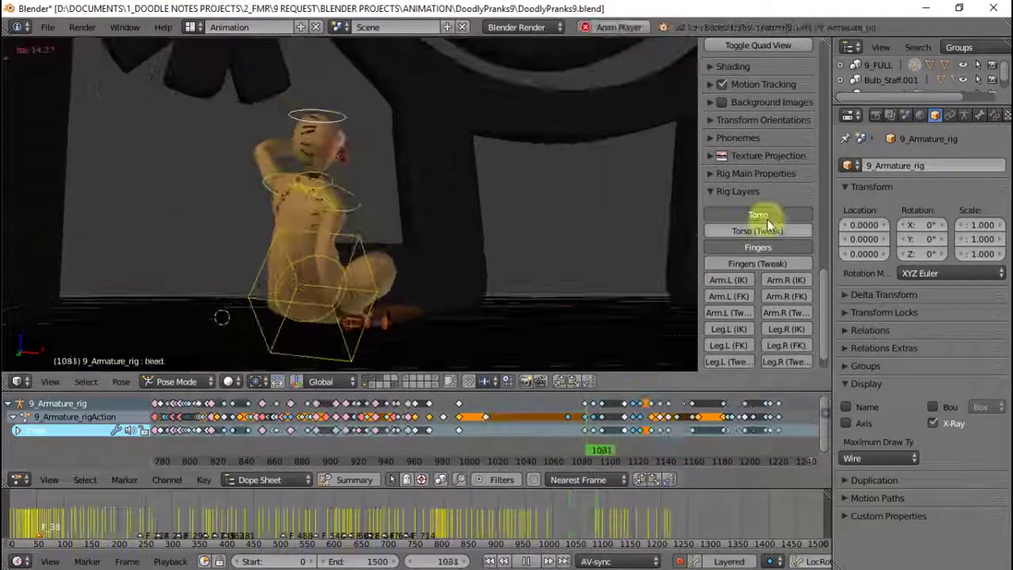
- Hide the torso controls and review the left hand across frames 1098–1130
{"action": "left_click", "coordinate": [592, 416]}
{"action": "left_click_drag", "start_coordinate": [608, 417], "coordinate": [630, 425]}
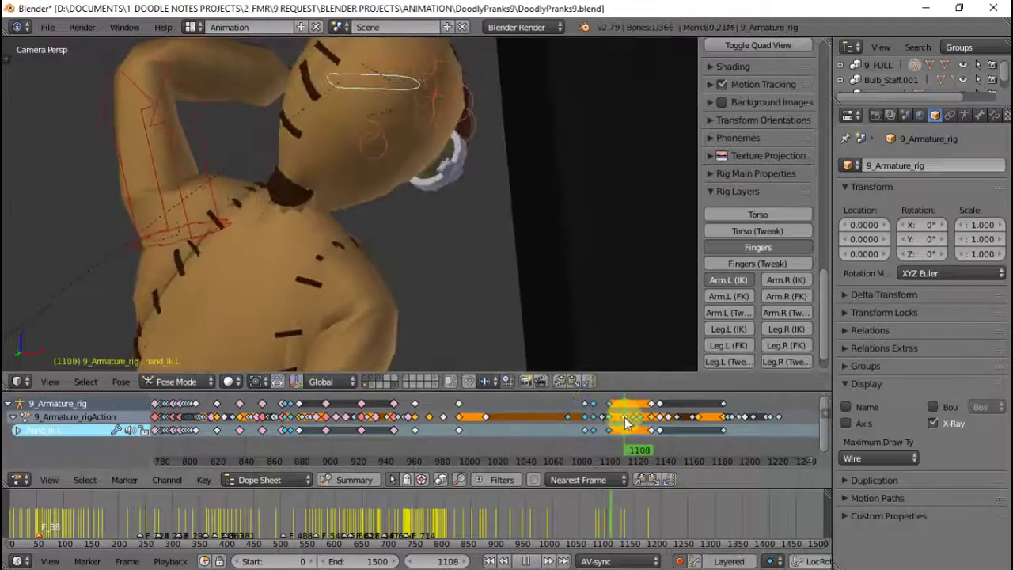
{"action": "middle_click_drag", "start_coordinate": [528, 206], "coordinate": [388, 214]}
{"action": "left_click", "coordinate": [623, 428]}
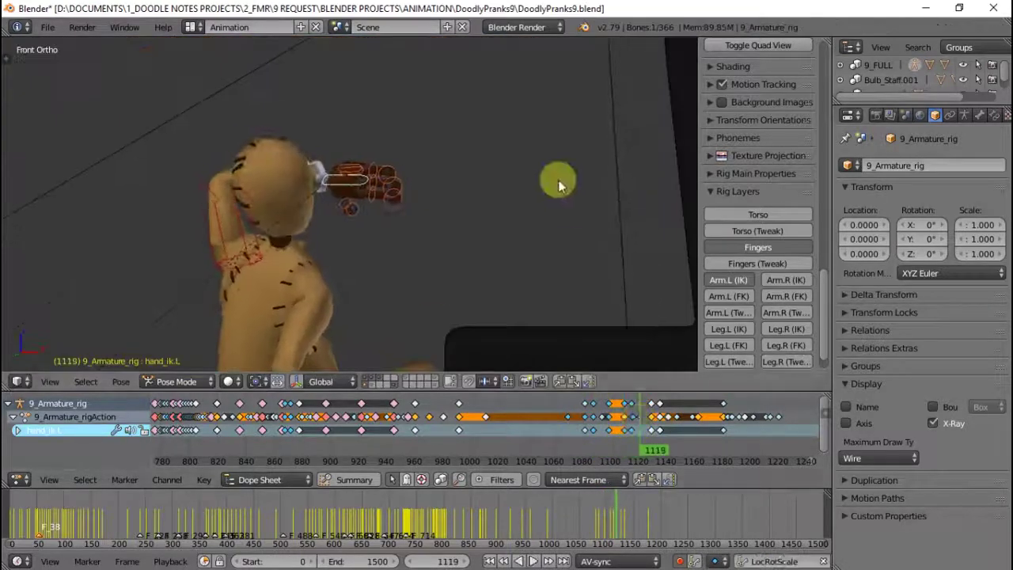
{"action": "key", "text": "KP_0"}
{"action": "key", "text": "Up"}
{"action": "key", "text": "alt+a"}
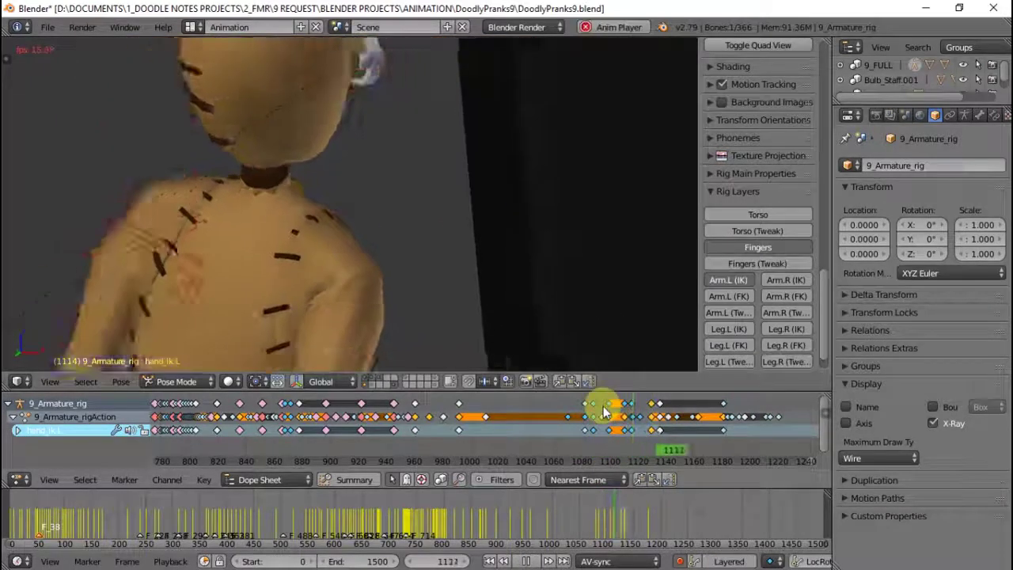
{"action": "key", "text": "alt+a"}
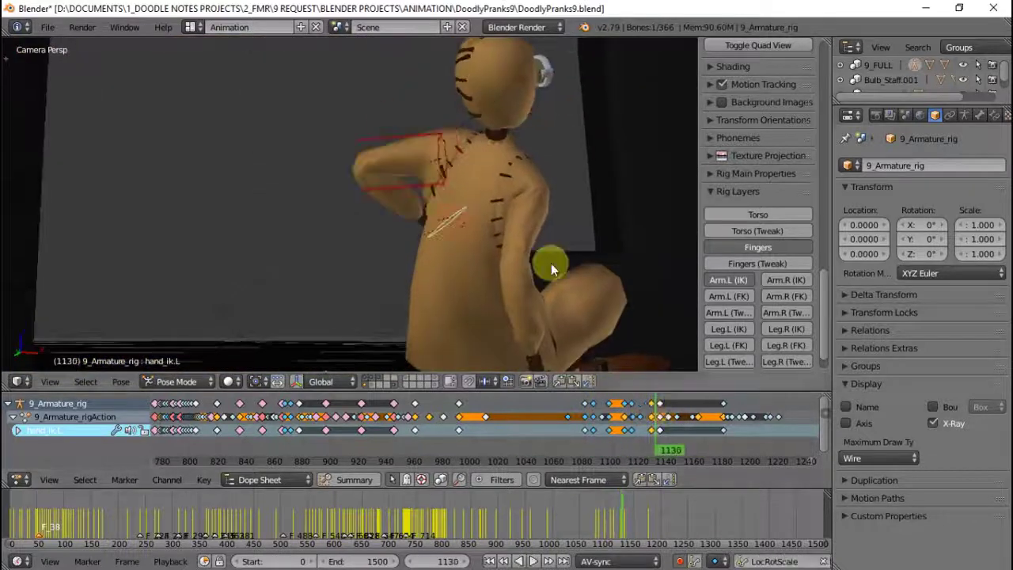
{"action": "key", "text": "alt+a"}
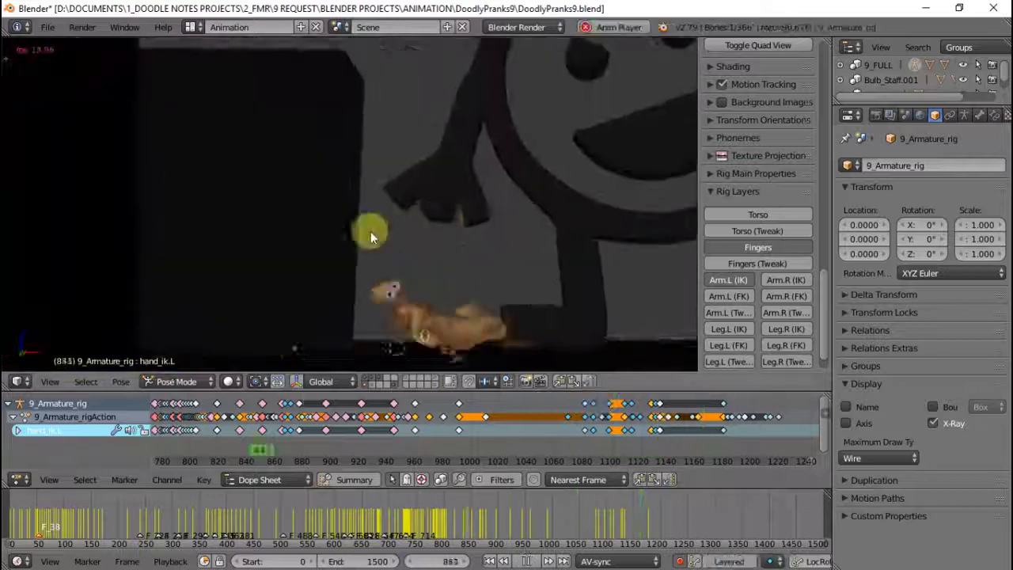
{"action": "key", "text": "alt+a"}
{"action": "scroll", "coordinate": [737, 276], "scroll_direction": "down", "scroll_amount": 5}
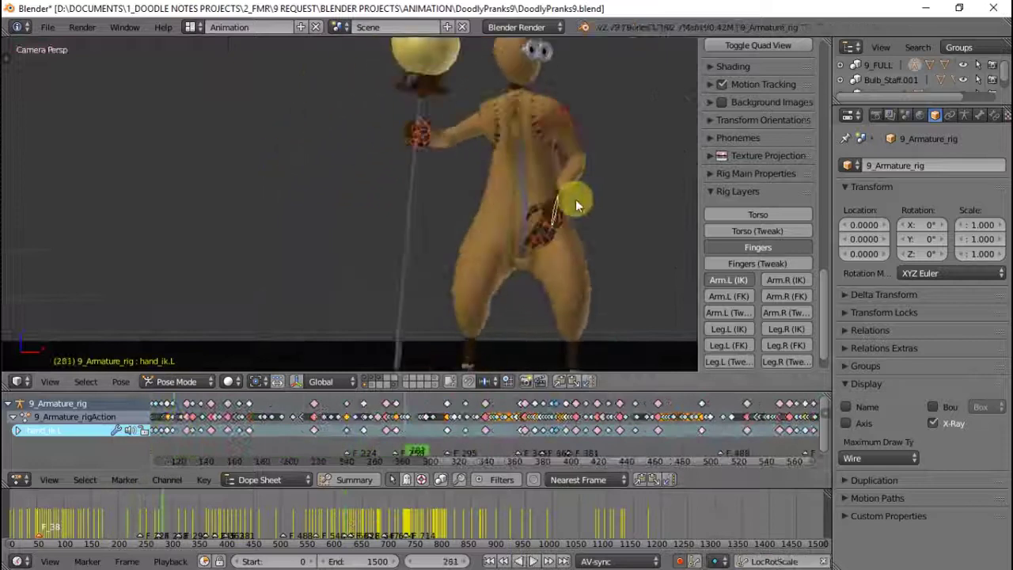
{"action": "left_click", "coordinate": [393, 409]}
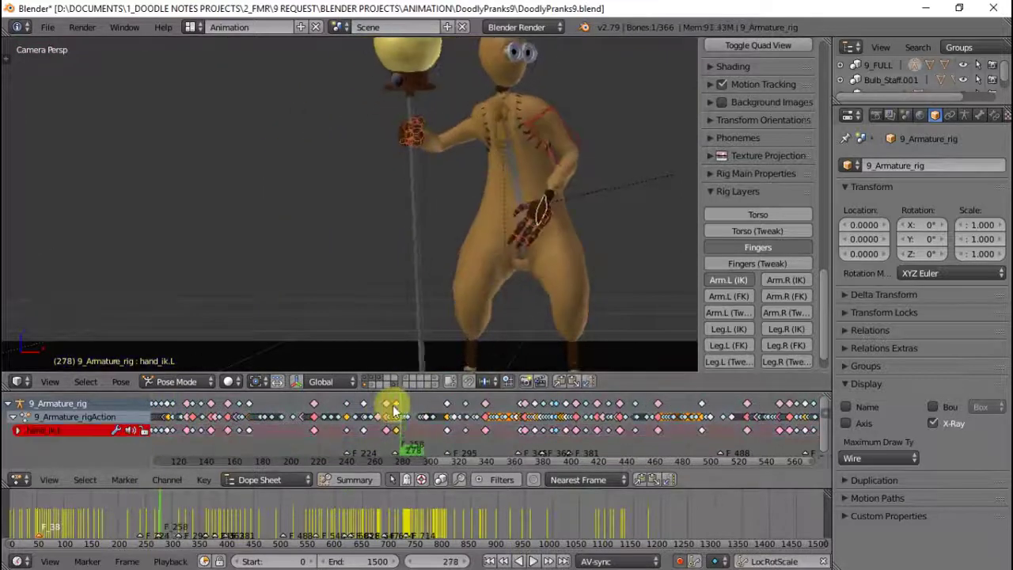
{"action": "key", "text": "alt+a"}
{"action": "key", "text": "alt+a"}
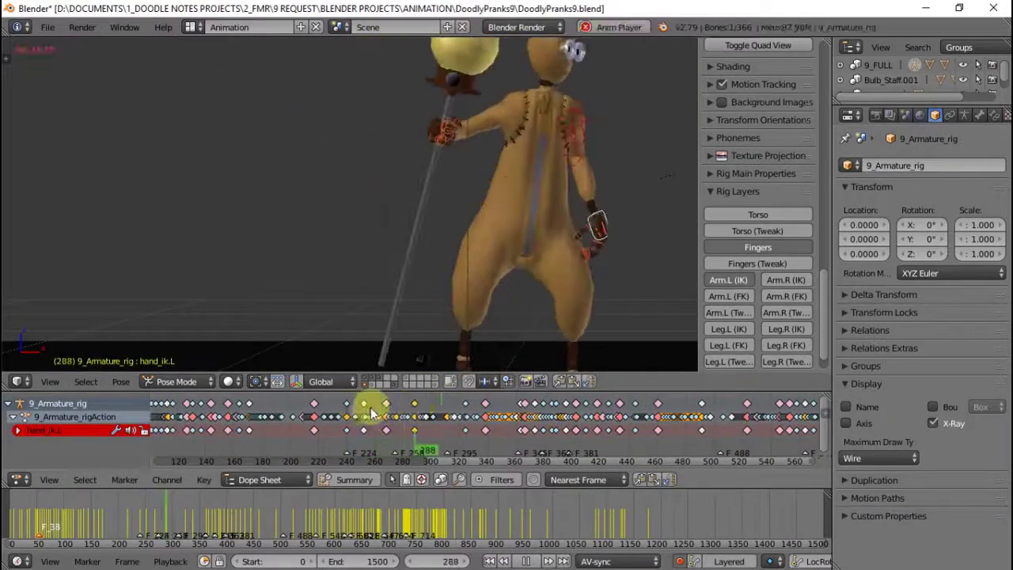
{"action": "key", "text": "Escape"}
{"action": "key", "text": "alt+a"}
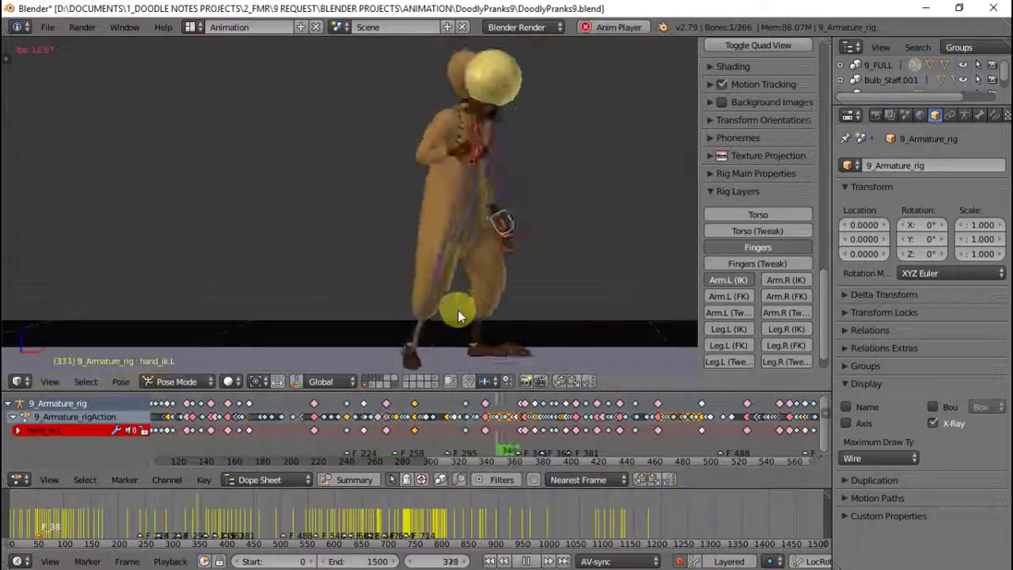
{"action": "key", "text": "alt+a"}
{"action": "key", "text": "alt+a"}
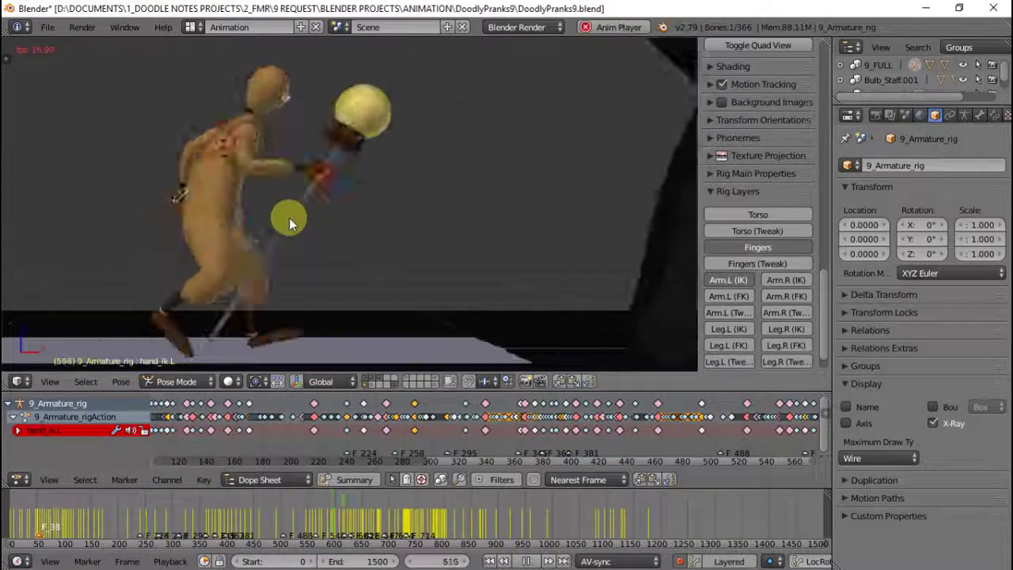
{"action": "scroll", "coordinate": [728, 265], "scroll_direction": "down", "scroll_amount": 3}
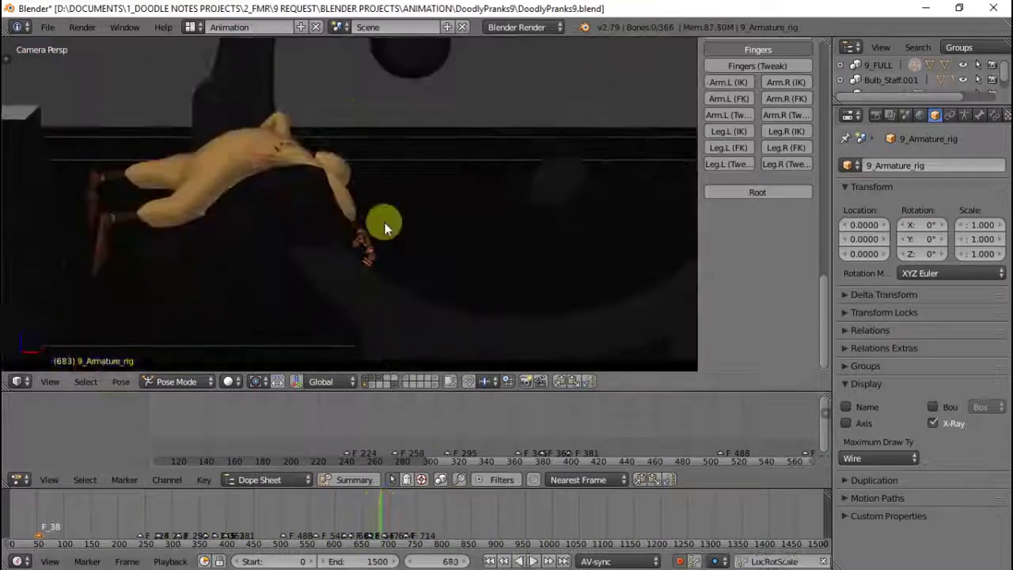
- Stop playback, return to frame 681 and key a rotated right finger pose there
{"action": "key", "text": "c"}
{"action": "left_click", "coordinate": [479, 239]}
{"action": "key", "text": "alt+a"}
{"action": "scroll", "coordinate": [499, 407], "scroll_direction": "up", "scroll_amount": 5}
{"action": "left_click", "coordinate": [453, 428]}
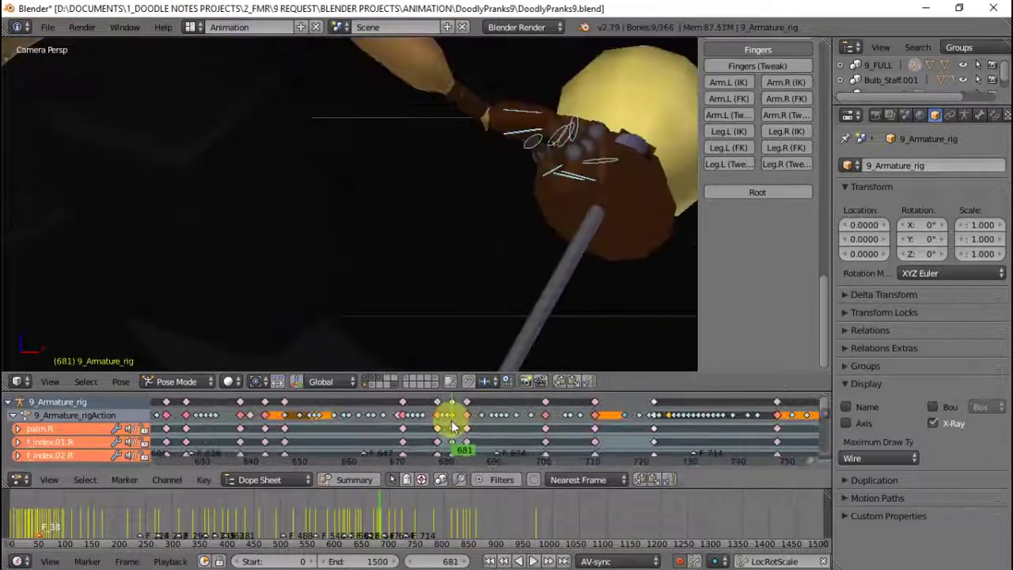
{"action": "right_click", "coordinate": [568, 133]}
{"action": "key", "text": "r"}
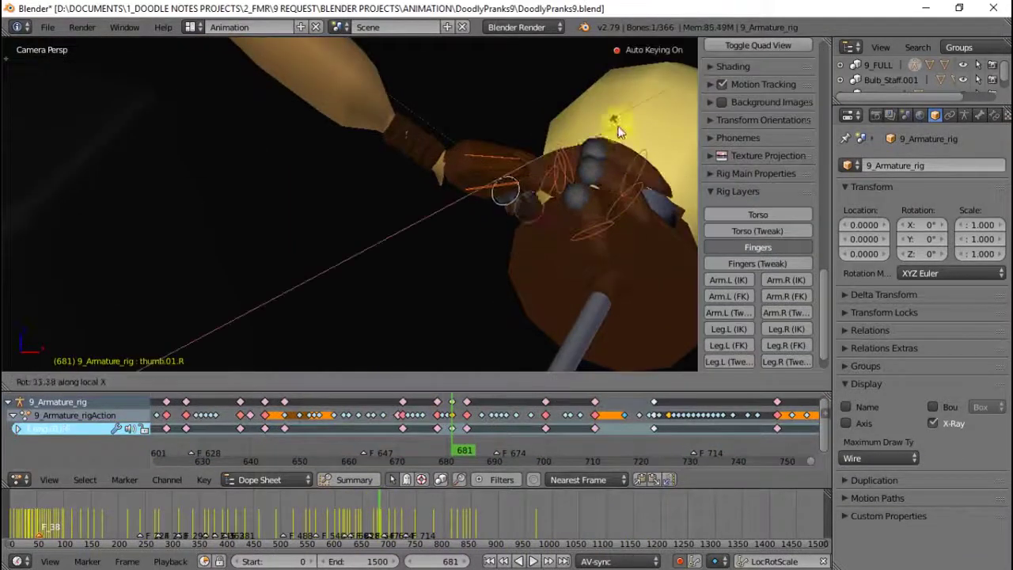
{"action": "left_click", "coordinate": [620, 132]}
{"action": "key", "text": "Right"}
{"action": "key", "text": "Right"}
{"action": "key", "text": "Right"}
{"action": "key", "text": "Right"}
{"action": "key", "text": "Right"}
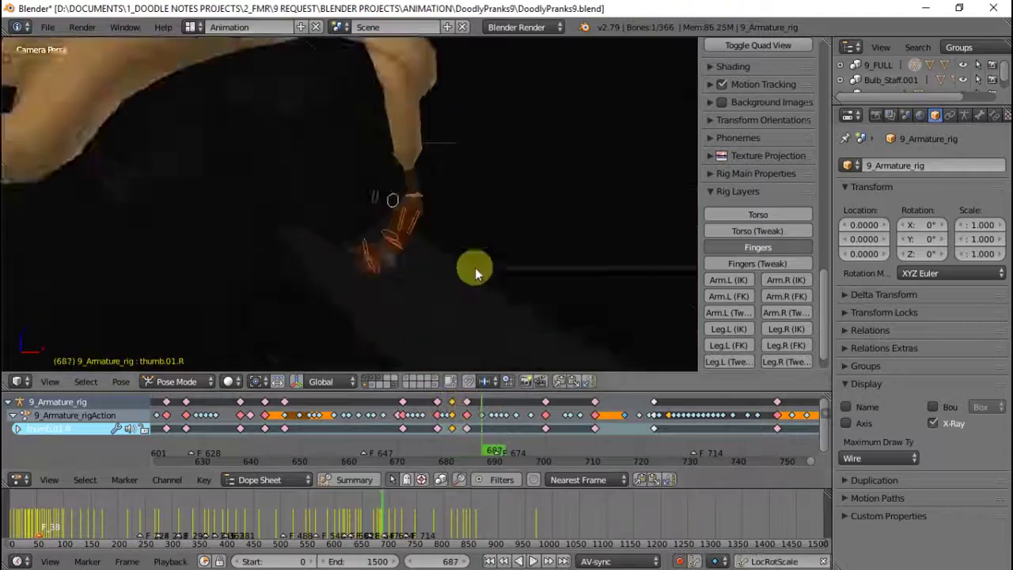
- Select the right middle and ring finger bones around frames 686–692 and check the hand motion
{"action": "right_click", "coordinate": [503, 287]}
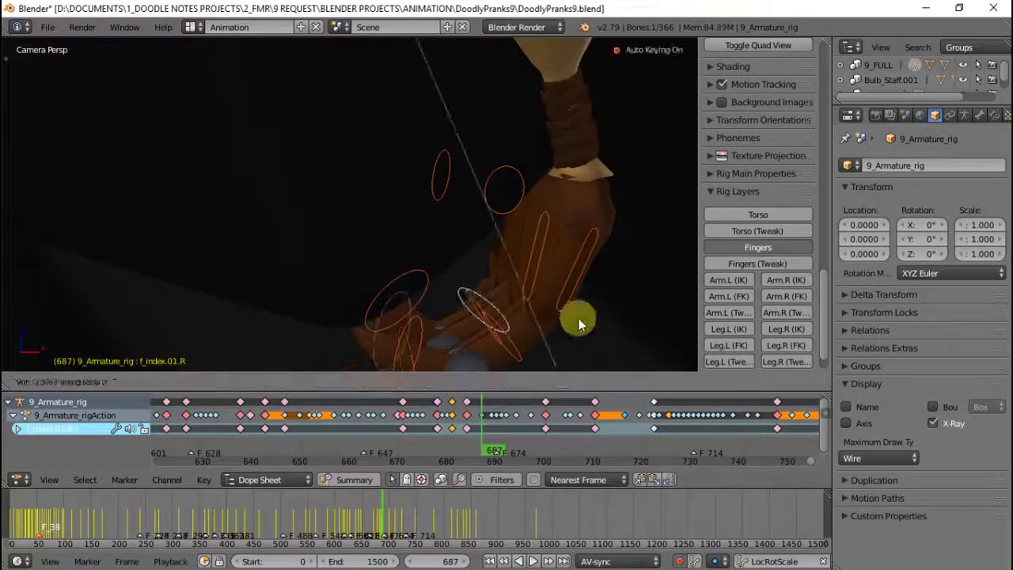
{"action": "left_click", "coordinate": [473, 420]}
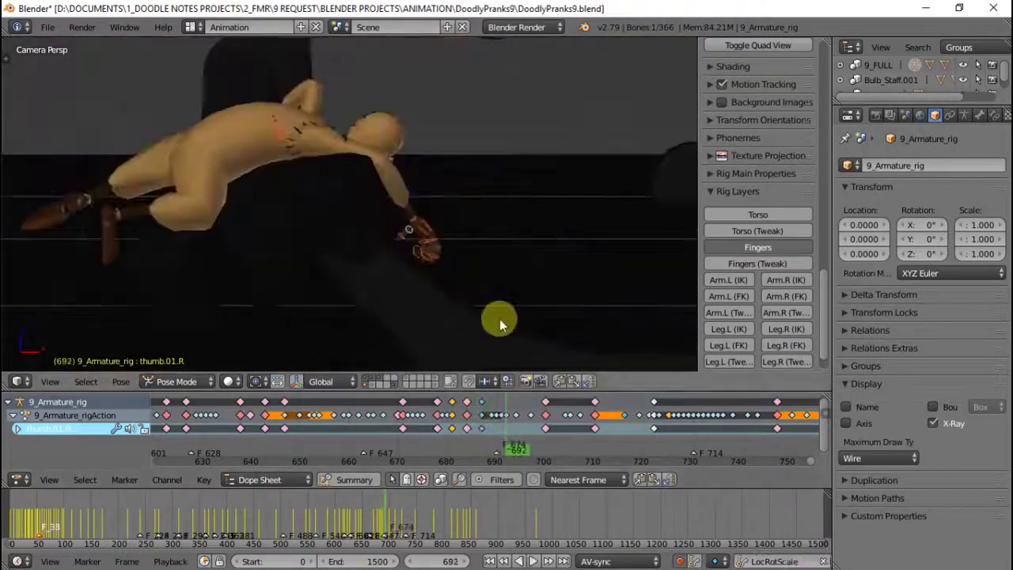
{"action": "left_click", "coordinate": [493, 414]}
{"action": "right_click", "coordinate": [612, 281]}
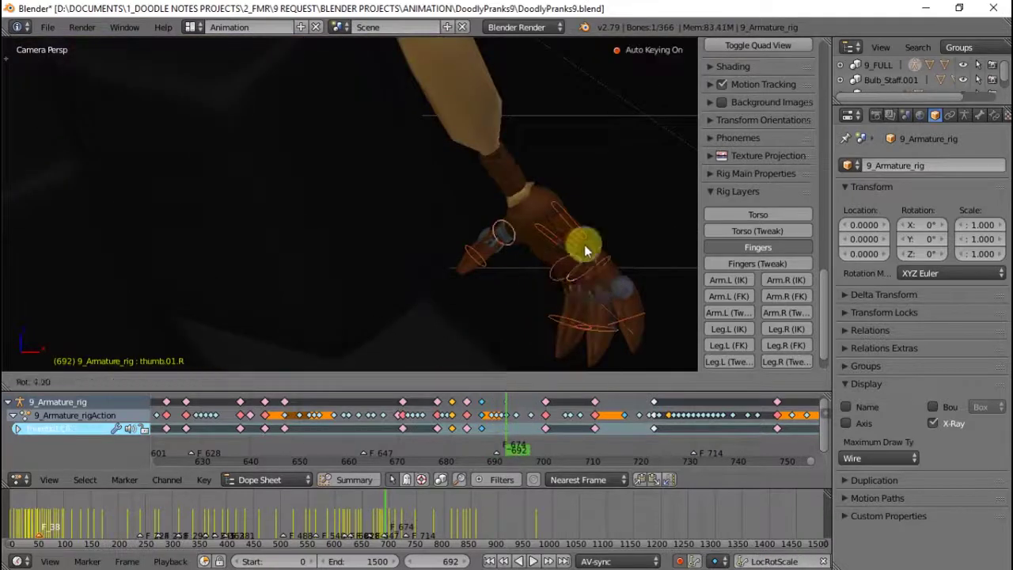
{"action": "left_click_drag", "start_coordinate": [486, 407], "coordinate": [587, 418]}
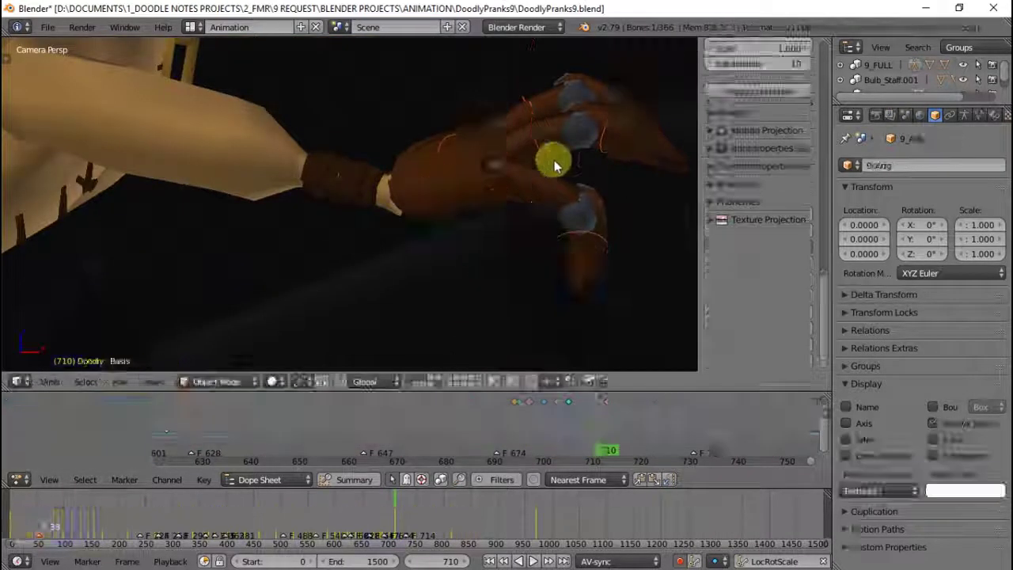
{"action": "mouse_move", "coordinate": [597, 203]}
{"action": "middle_mouse_down"}
{"action": "mouse_move", "coordinate": [469, 241]}
{"action": "mouse_move", "coordinate": [452, 63]}
{"action": "middle_mouse_up"}
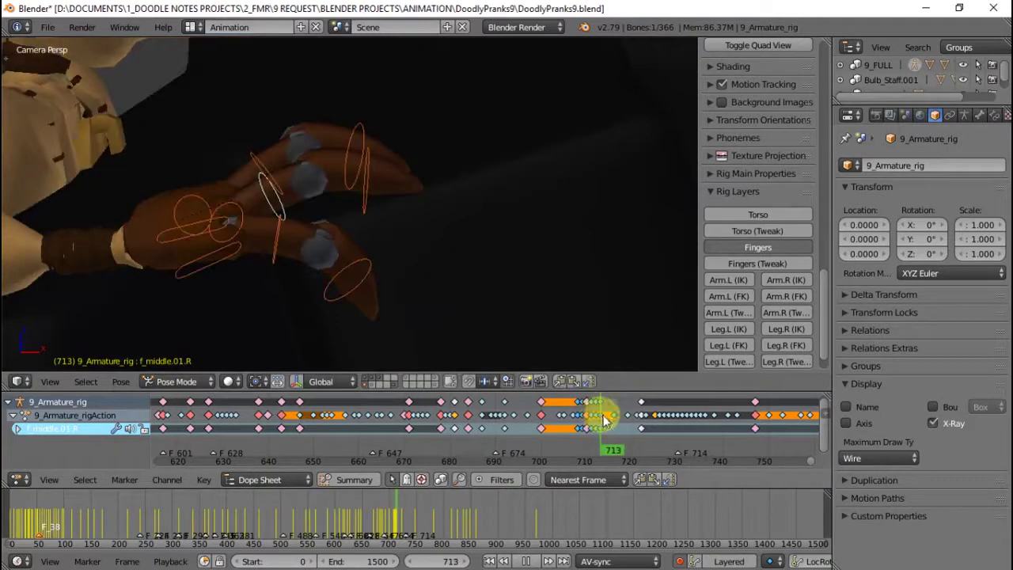
- Rotate the right ring finger at frame 719, then move ahead to frame 734
{"action": "left_click_drag", "start_coordinate": [604, 419], "coordinate": [622, 418]}
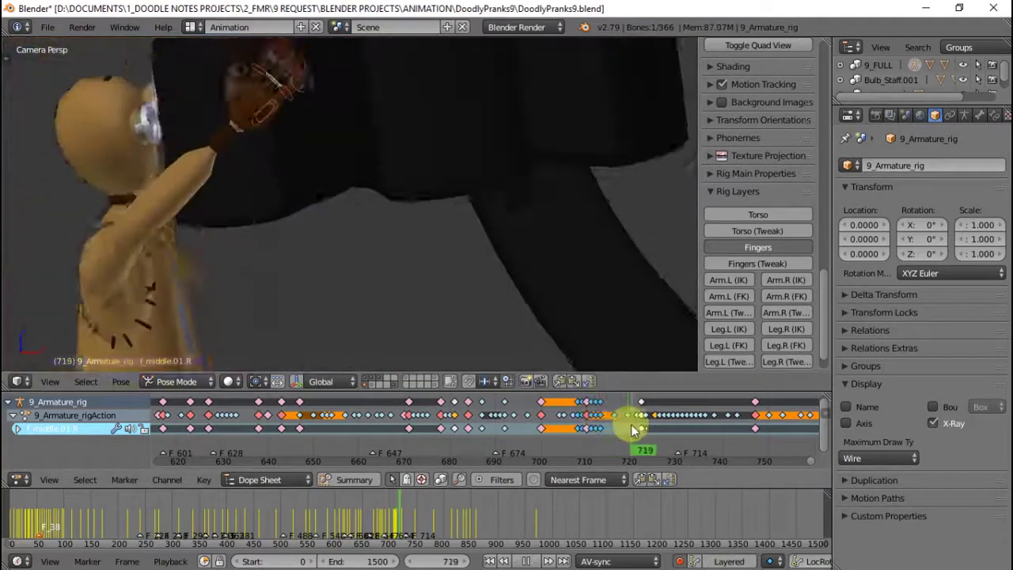
{"action": "left_click", "coordinate": [266, 157]}
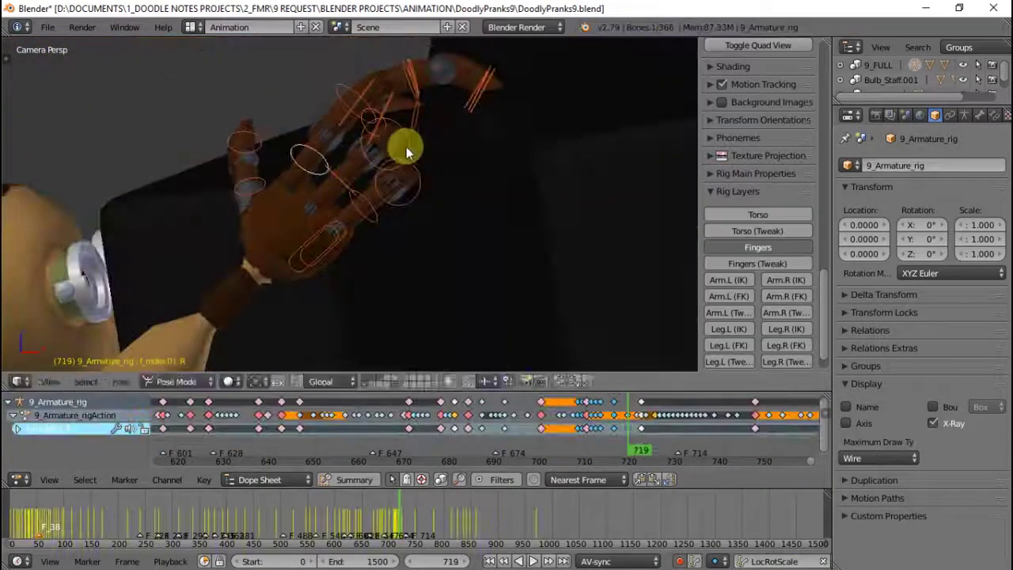
{"action": "right_click", "coordinate": [406, 228]}
{"action": "key", "text": "r"}
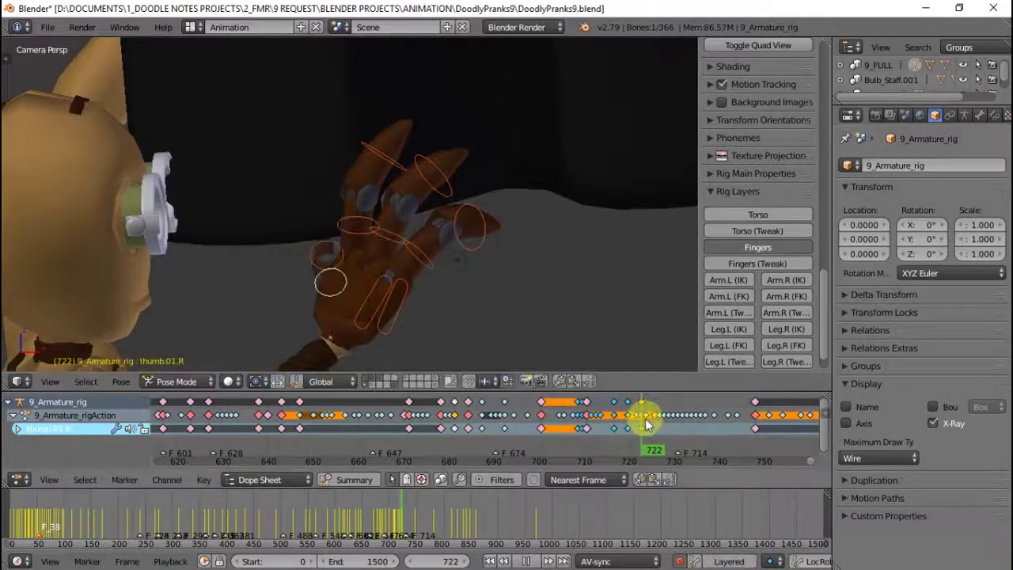
{"action": "left_click_drag", "start_coordinate": [645, 418], "coordinate": [679, 430]}
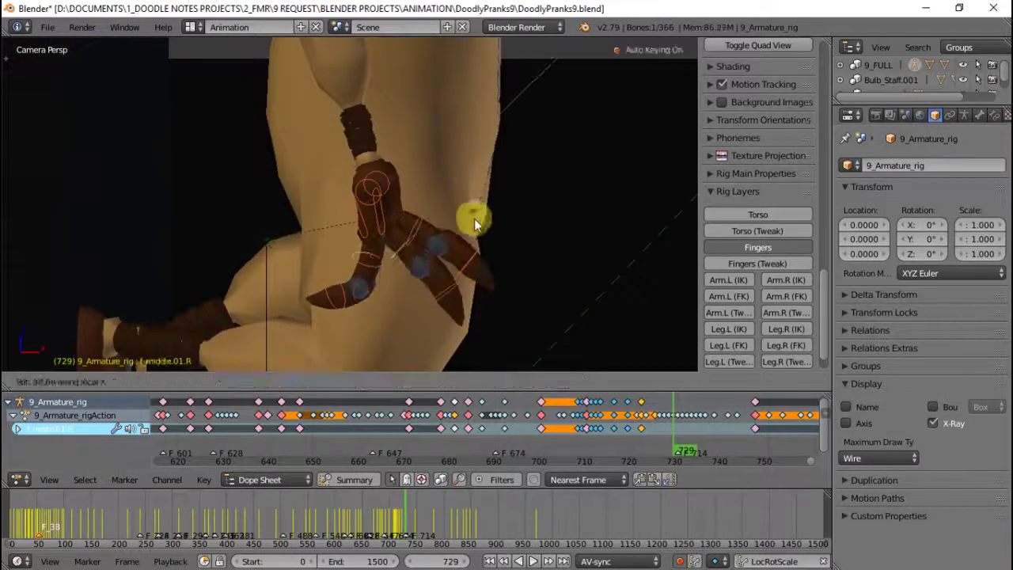
{"action": "left_click_drag", "start_coordinate": [644, 415], "coordinate": [697, 414]}
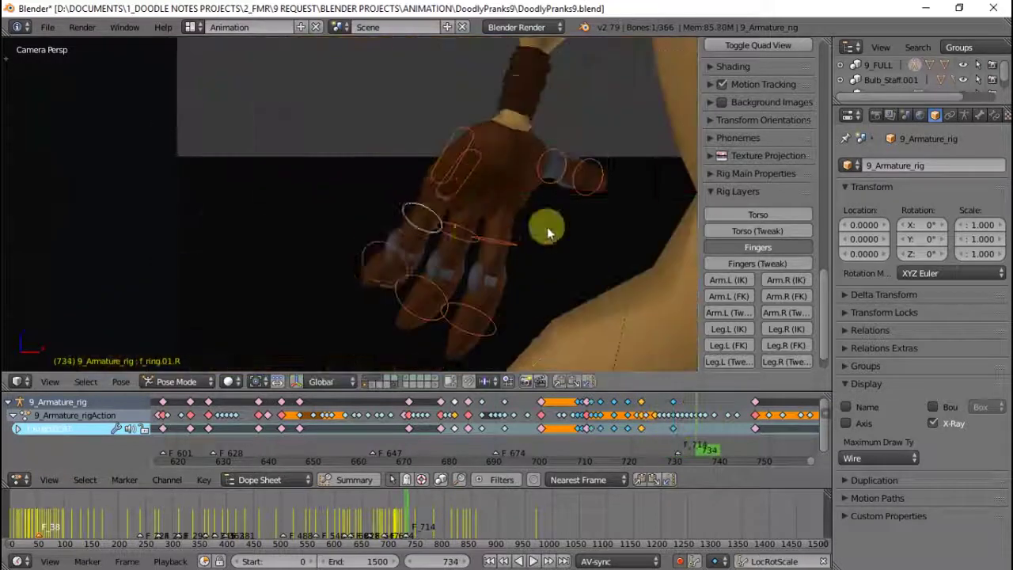
- Curl the right middle finger on its local X axis, keying poses at frames 734 and 763
{"action": "right_click", "coordinate": [441, 224]}
{"action": "key", "text": "r"}
{"action": "key", "text": "x"}
{"action": "key", "text": "x"}
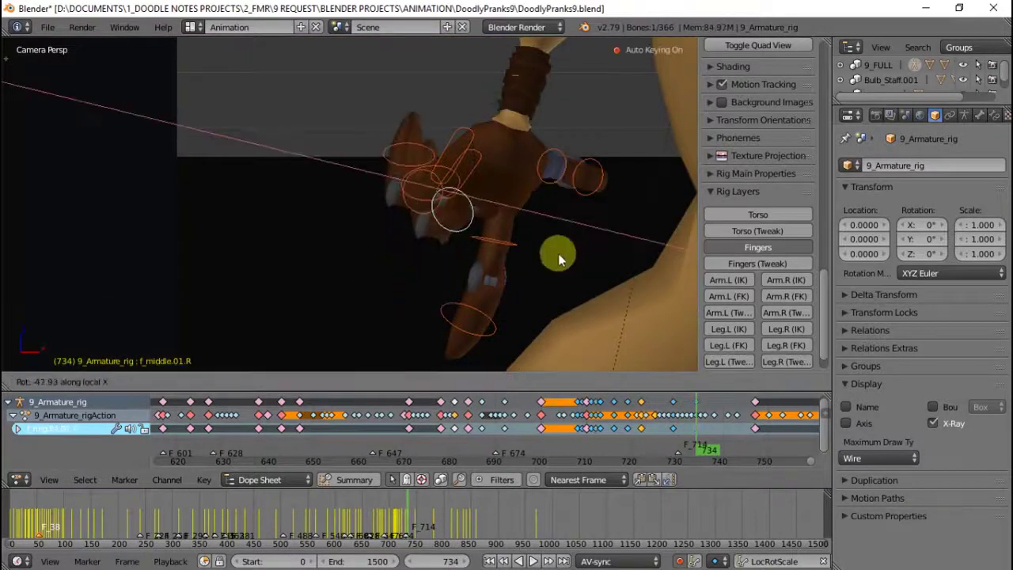
{"action": "key", "text": "alt+a"}
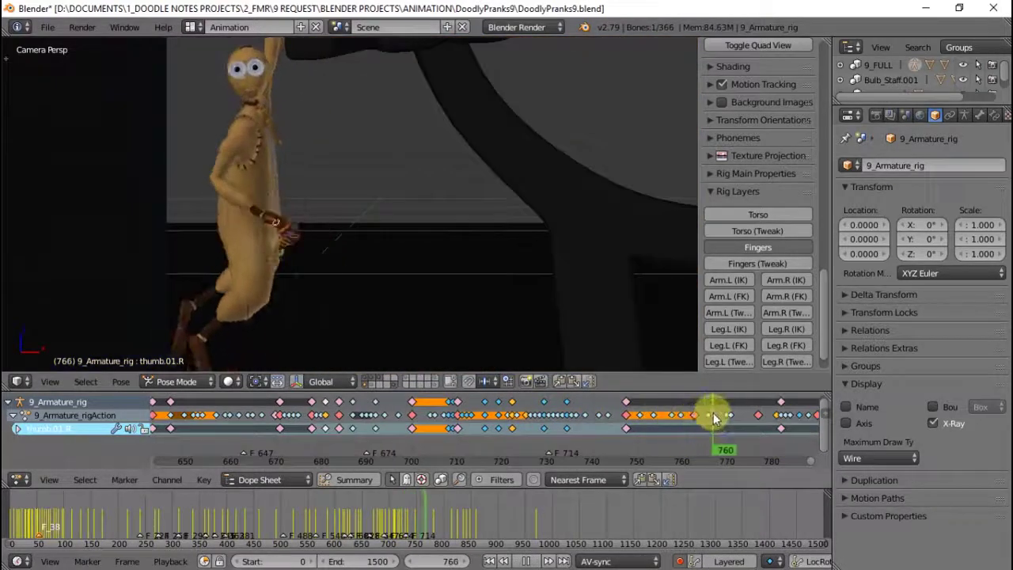
{"action": "key", "text": "alt+a"}
{"action": "key", "text": "Right"}
{"action": "key", "text": "Right"}
{"action": "key", "text": "Right"}
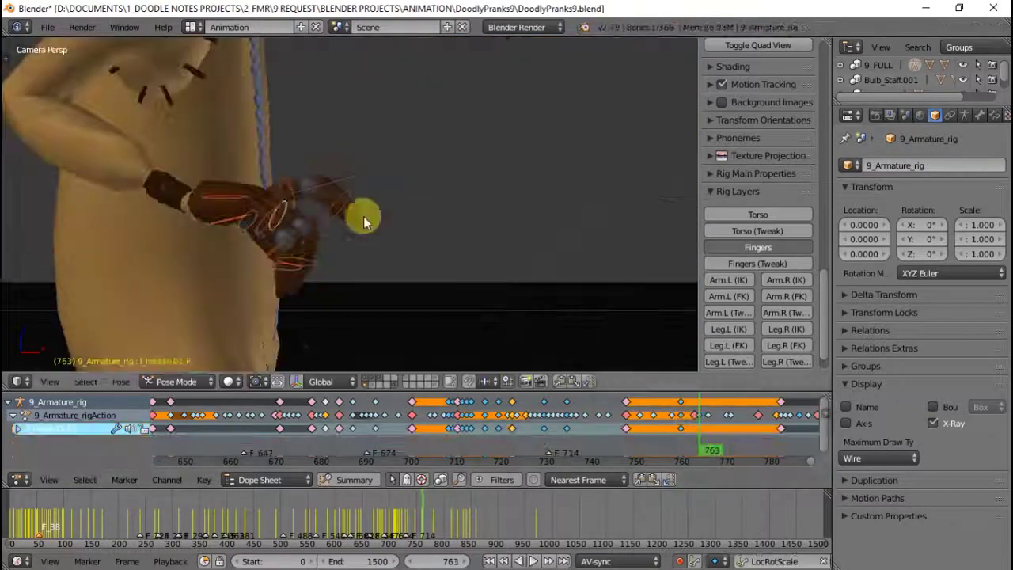
{"action": "key", "text": "r"}
{"action": "key", "text": "x"}
{"action": "key", "text": "x"}
{"action": "left_click", "coordinate": [367, 160]}
- Rotate the right thumb on X at frame 766 and the index finger at frame 776
{"action": "key", "text": "Right"}
{"action": "key", "text": "Right"}
{"action": "key", "text": "Right"}
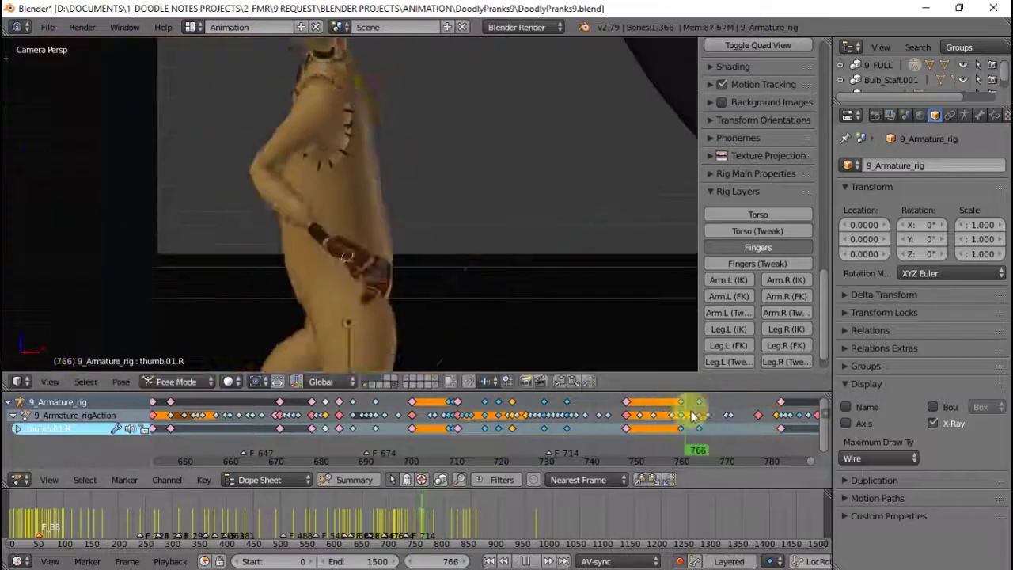
{"action": "key", "text": "r"}
{"action": "key", "text": "x"}
{"action": "left_click", "coordinate": [381, 231]}
{"action": "key", "text": "Right"}
{"action": "key", "text": "Right"}
{"action": "key", "text": "Right"}
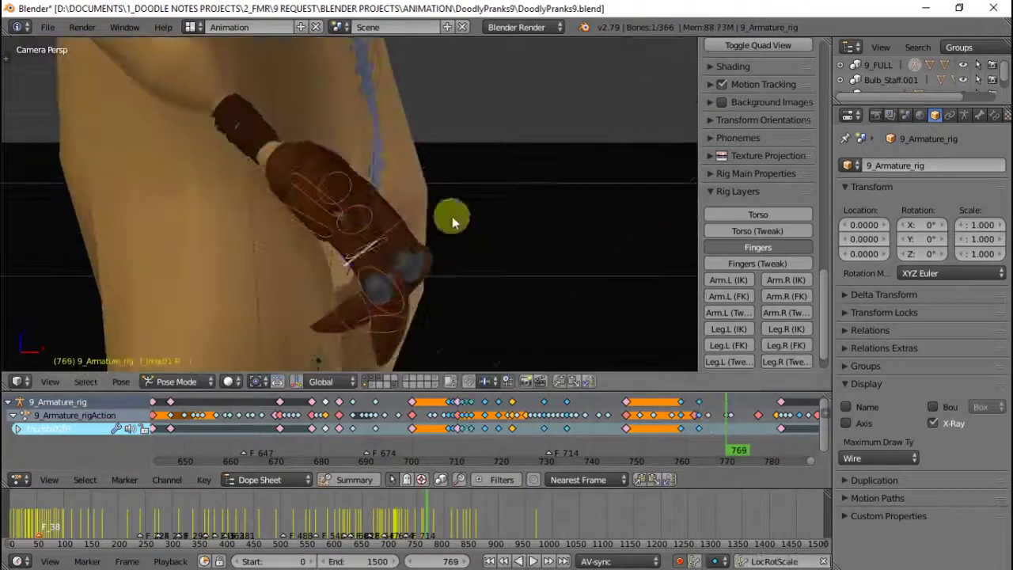
{"action": "key", "text": "Right"}
{"action": "key", "text": "Right"}
{"action": "key", "text": "Right"}
{"action": "key", "text": "Right"}
{"action": "key", "text": "Right"}
{"action": "key", "text": "Right"}
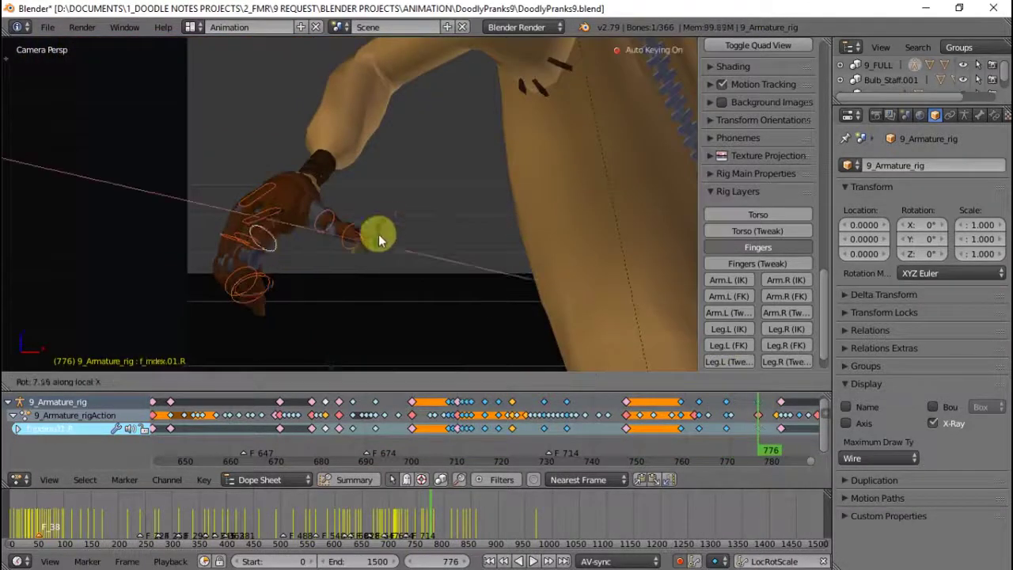
{"action": "left_click", "coordinate": [317, 293]}
{"action": "key", "text": "Right"}
{"action": "key", "text": "Right"}
{"action": "key", "text": "Right"}
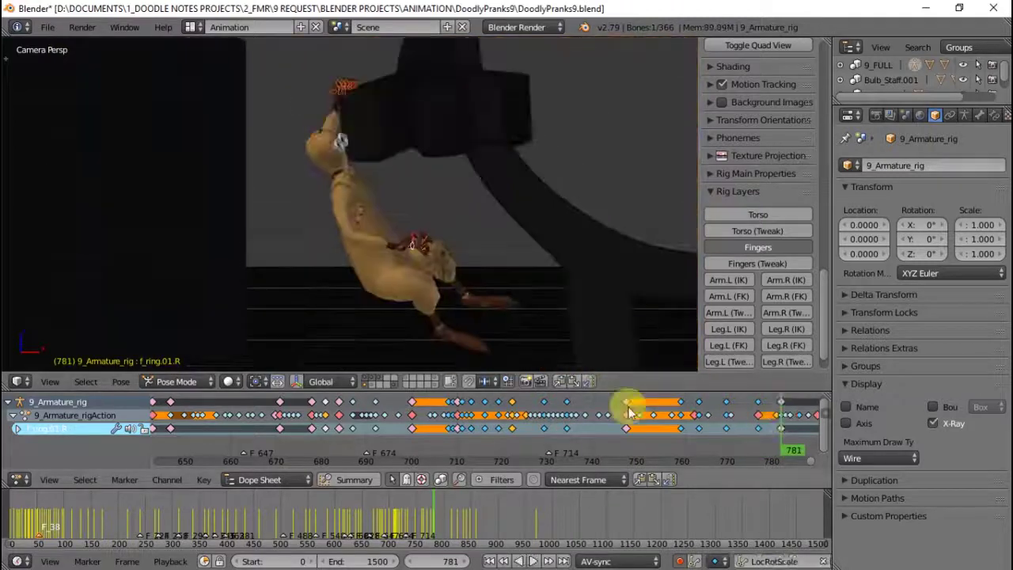
- Key all finger bones at frame 785, rotate the thumb on X, then move to frame 793
{"action": "left_click_drag", "start_coordinate": [764, 464], "coordinate": [644, 414]}
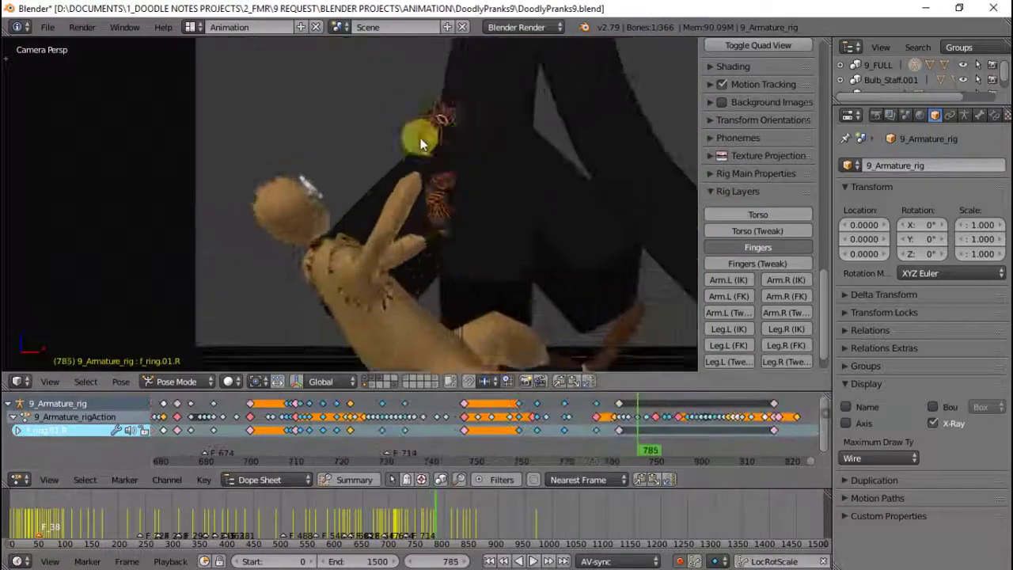
{"action": "key", "text": "i"}
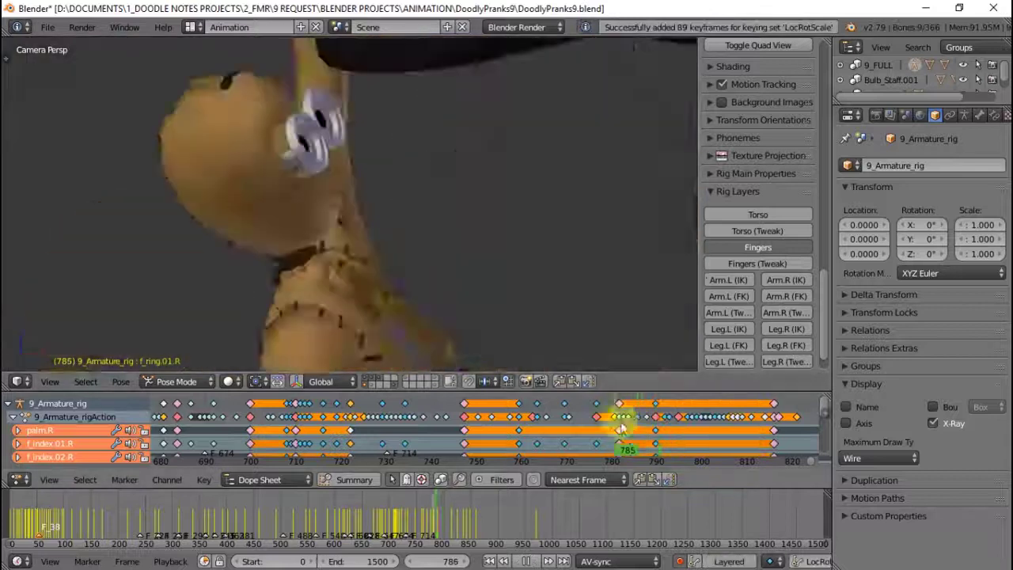
{"action": "right_click", "coordinate": [483, 230]}
{"action": "key", "text": "r"}
{"action": "key", "text": "x"}
{"action": "key", "text": "x"}
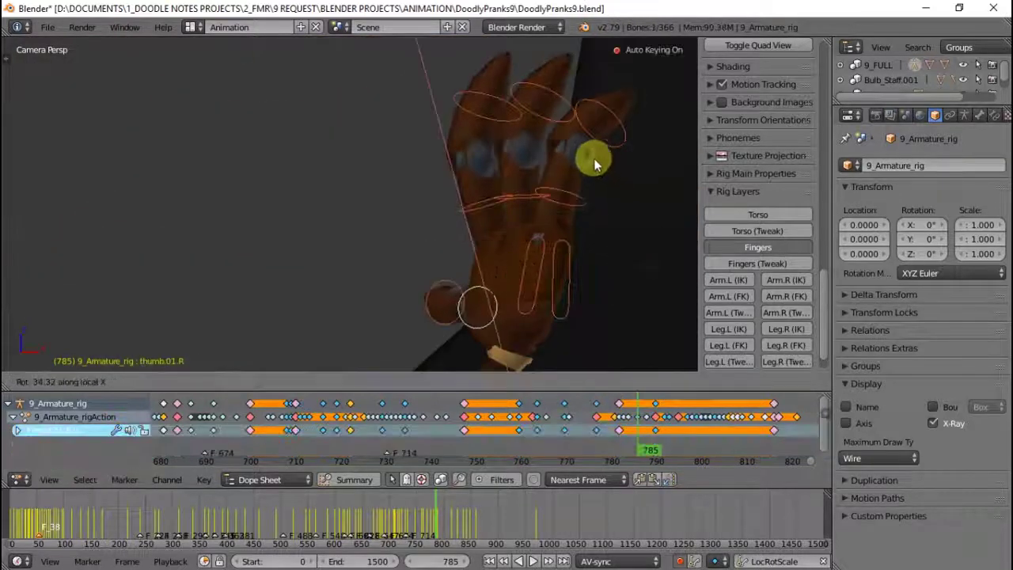
{"action": "left_click", "coordinate": [594, 159]}
{"action": "left_click_drag", "start_coordinate": [645, 414], "coordinate": [671, 423]}
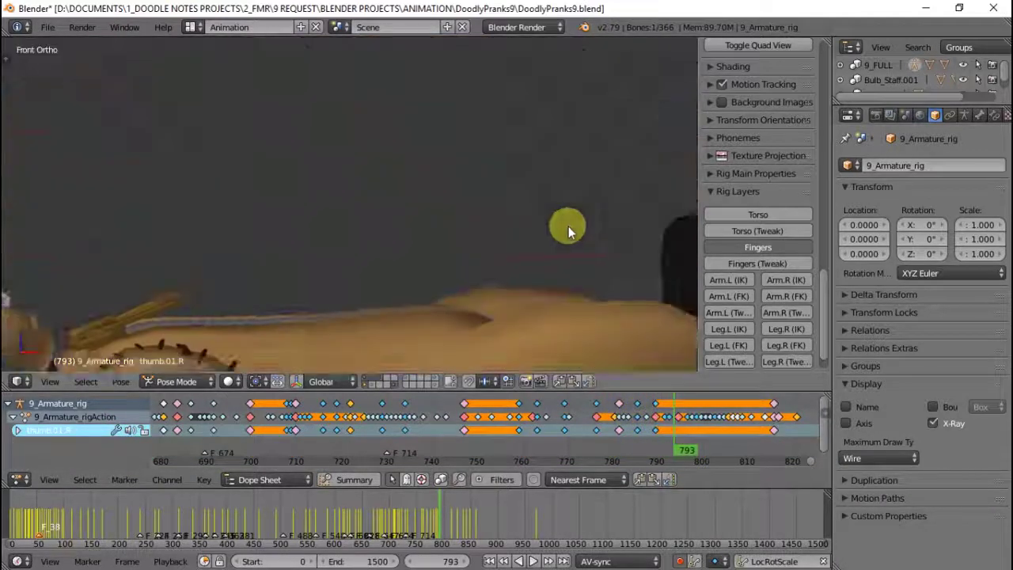
- Key all finger bones at frame 794 and curl the right index finger on X
{"action": "left_click", "coordinate": [671, 418]}
{"action": "key", "text": "i"}
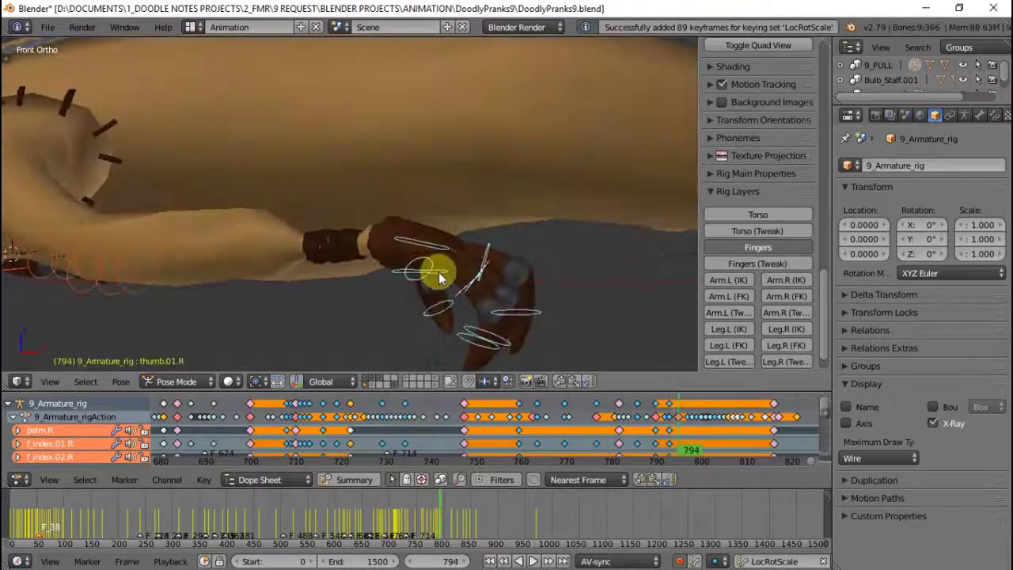
{"action": "right_click", "coordinate": [481, 255]}
{"action": "key", "text": "r"}
{"action": "key", "text": "x"}
{"action": "key", "text": "x"}
{"action": "left_click", "coordinate": [567, 194]}
- Curl the right ring finger on its local X axis across neighbouring frames
{"action": "right_click", "coordinate": [546, 261]}
{"action": "key", "text": "r"}
{"action": "key", "text": "x"}
{"action": "key", "text": "x"}
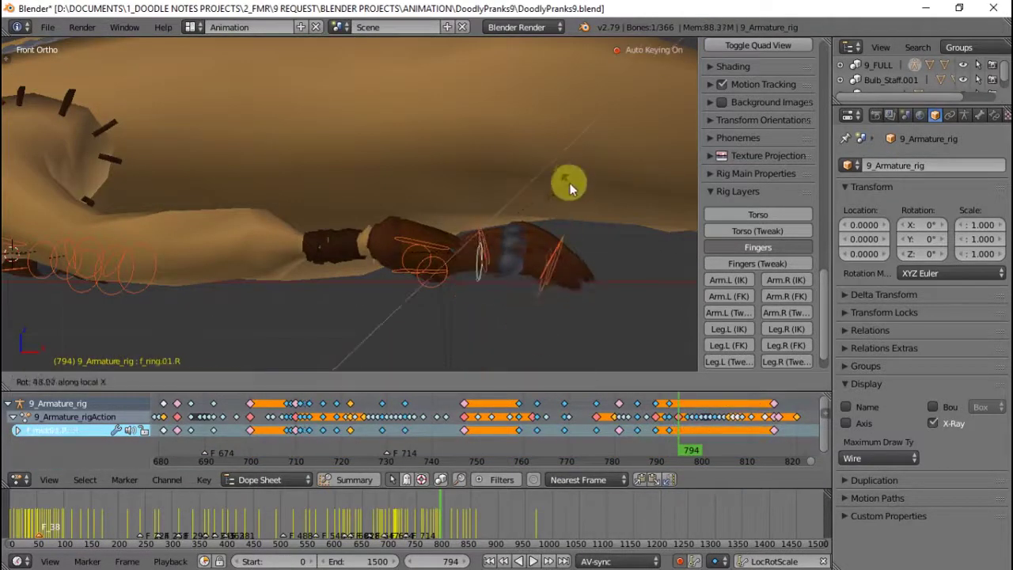
{"action": "key", "text": "Left"}
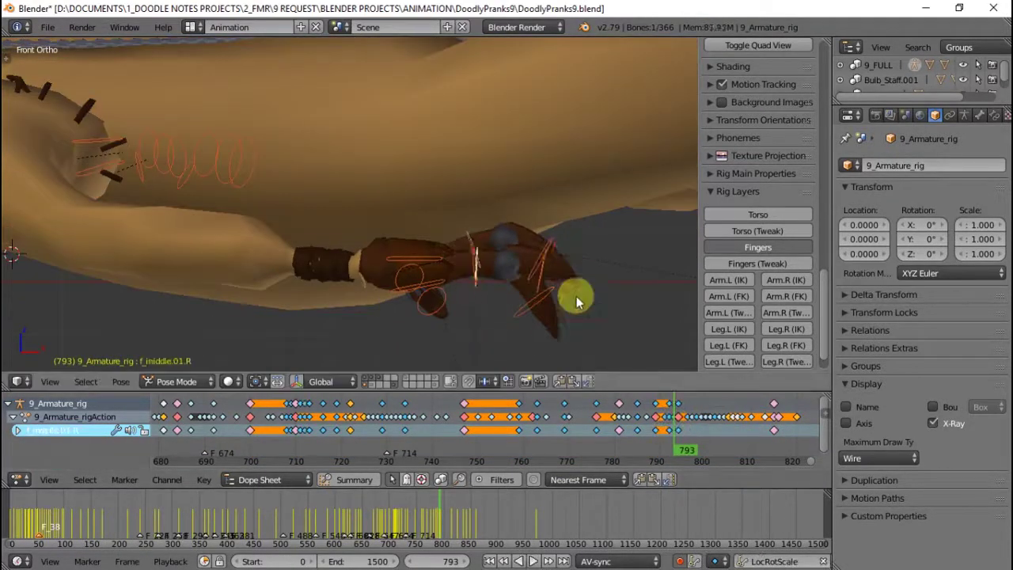
{"action": "left_click", "coordinate": [573, 266]}
{"action": "key", "text": "Right"}
{"action": "key", "text": "Right"}
{"action": "key", "text": "Right"}
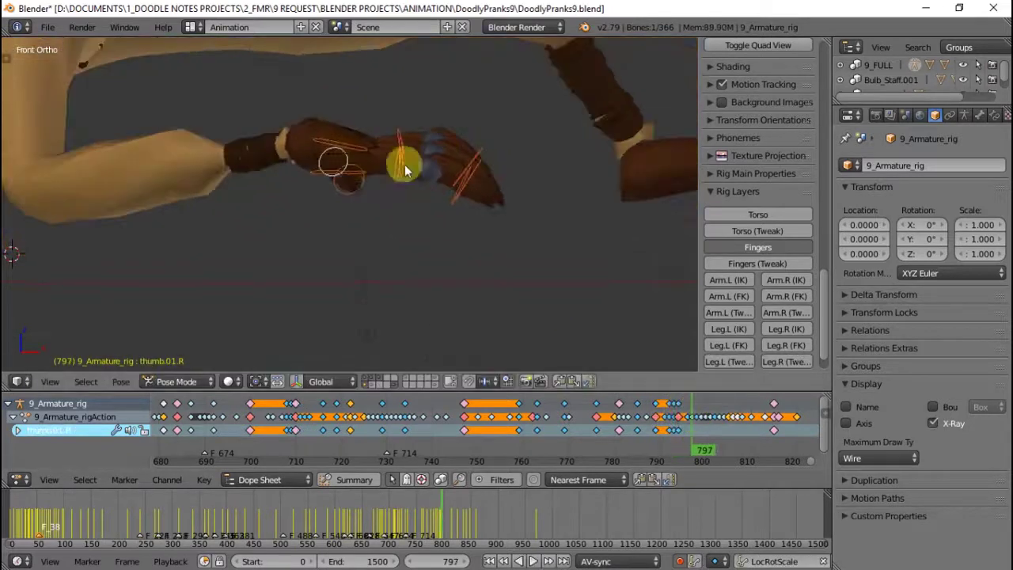
{"action": "left_click", "coordinate": [475, 188]}
- At frames 804–805, select the finger controls and try rotating the right hand IK control, then undo it
{"action": "left_click_drag", "start_coordinate": [701, 425], "coordinate": [720, 443]}
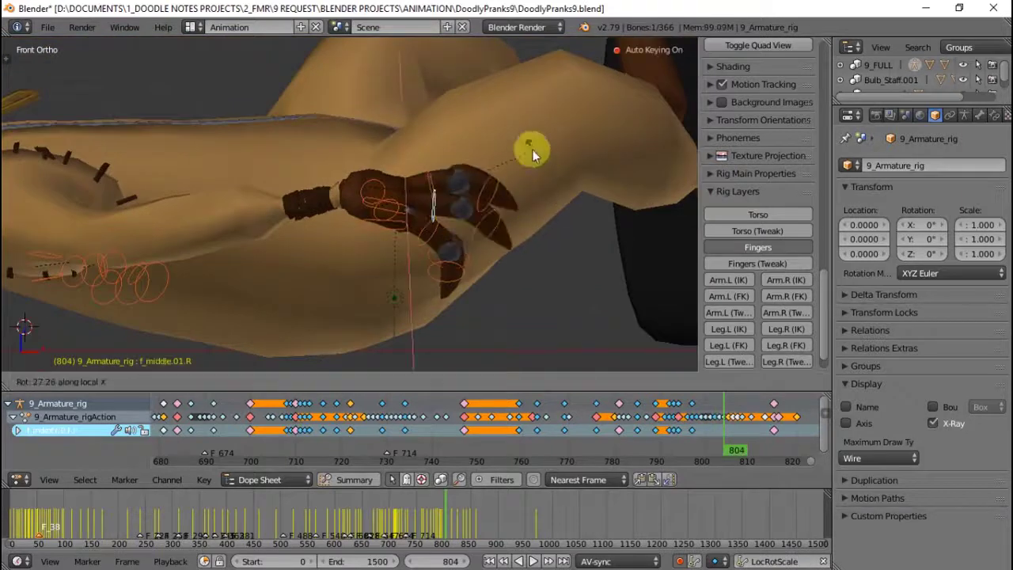
{"action": "left_click", "coordinate": [446, 185]}
{"action": "left_click_drag", "start_coordinate": [733, 430], "coordinate": [732, 413]}
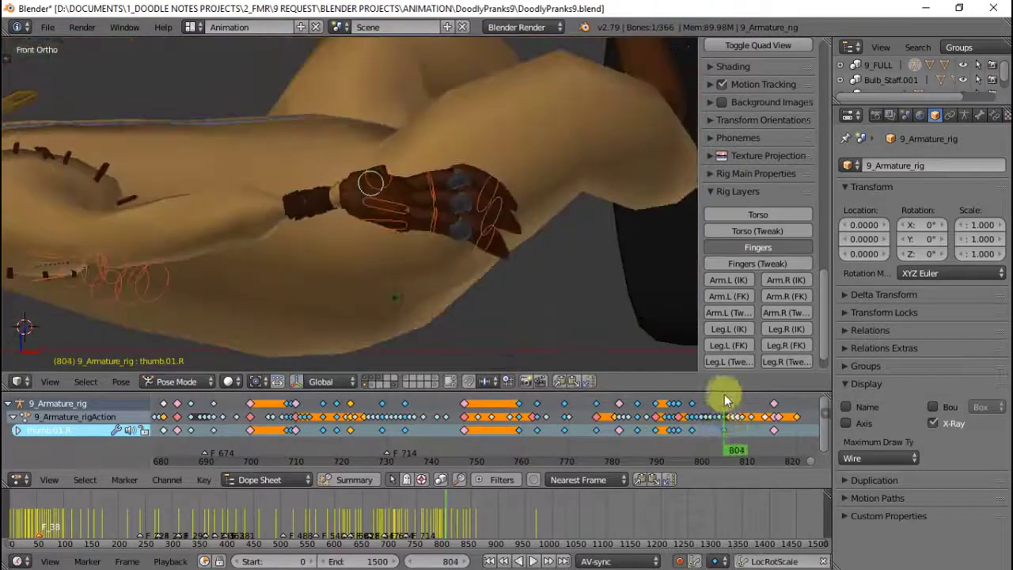
{"action": "key", "text": "Right"}
{"action": "left_click", "coordinate": [760, 281]}
{"action": "right_click", "coordinate": [388, 289]}
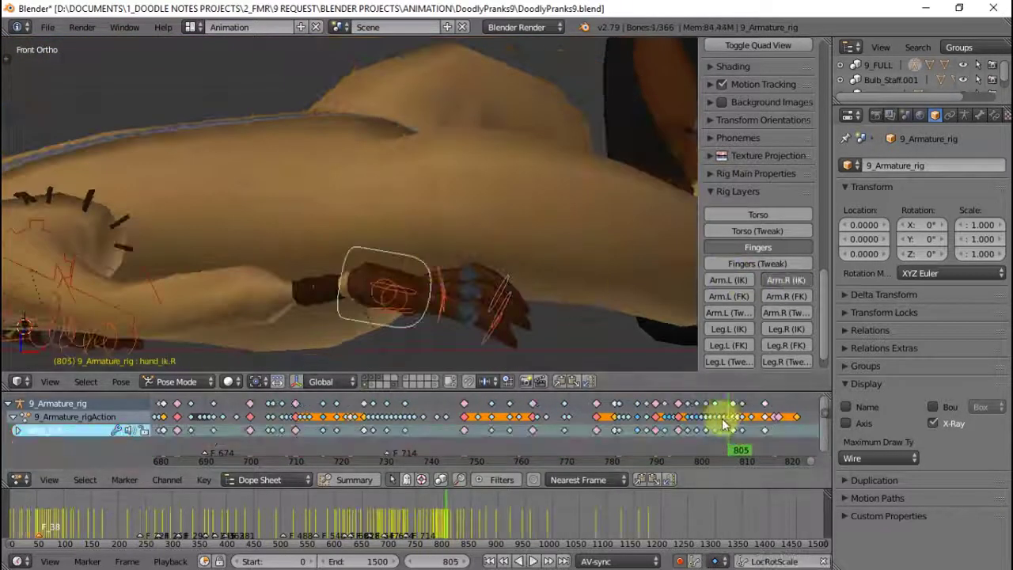
{"action": "key", "text": "r"}
{"action": "key", "text": "Escape"}
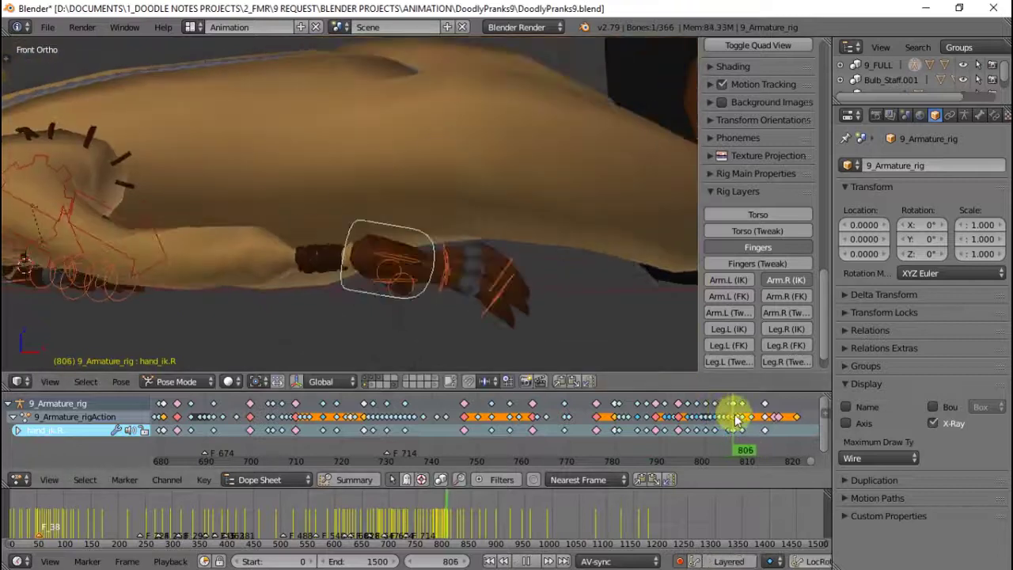
{"action": "key", "text": "ctrl+z"}
{"action": "key", "text": "Right"}
- At frame 815, rotate the right thumb and the index finger base on local X
{"action": "left_click", "coordinate": [554, 283]}
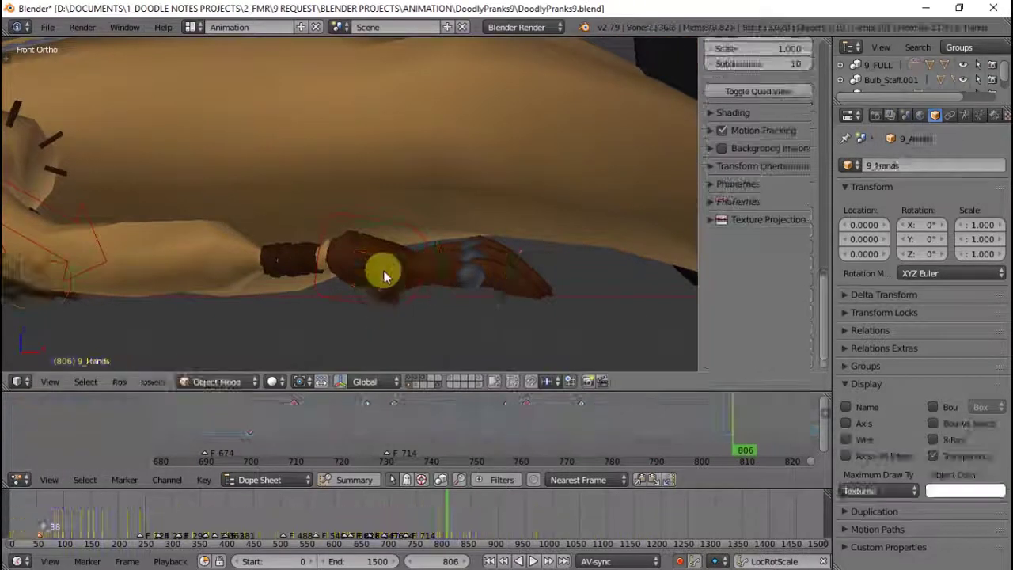
{"action": "right_click", "coordinate": [543, 284]}
{"action": "left_click", "coordinate": [772, 407]}
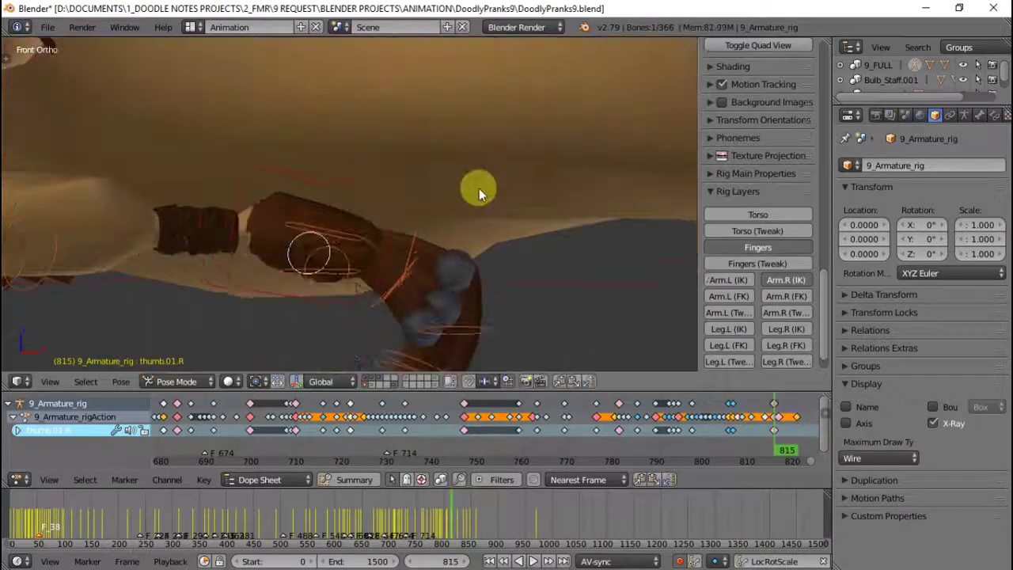
{"action": "right_click", "coordinate": [479, 190]}
{"action": "key", "text": "r"}
{"action": "key", "text": "x"}
{"action": "key", "text": "x"}
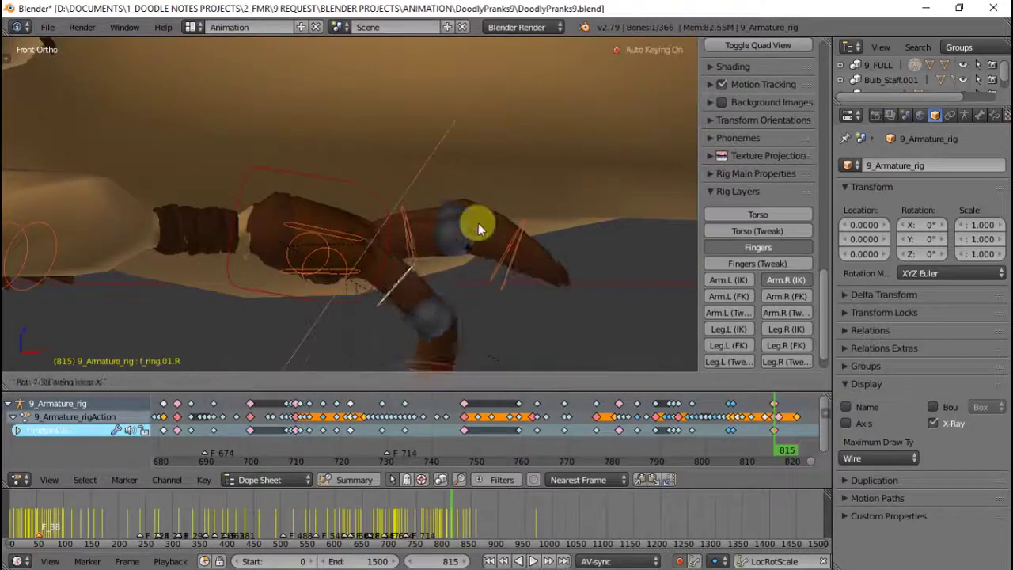
{"action": "left_click", "coordinate": [479, 223]}
- Check frames 809–812, select all right-hand controls, then move to frame 825 and select the thumb base
{"action": "left_click", "coordinate": [746, 418]}
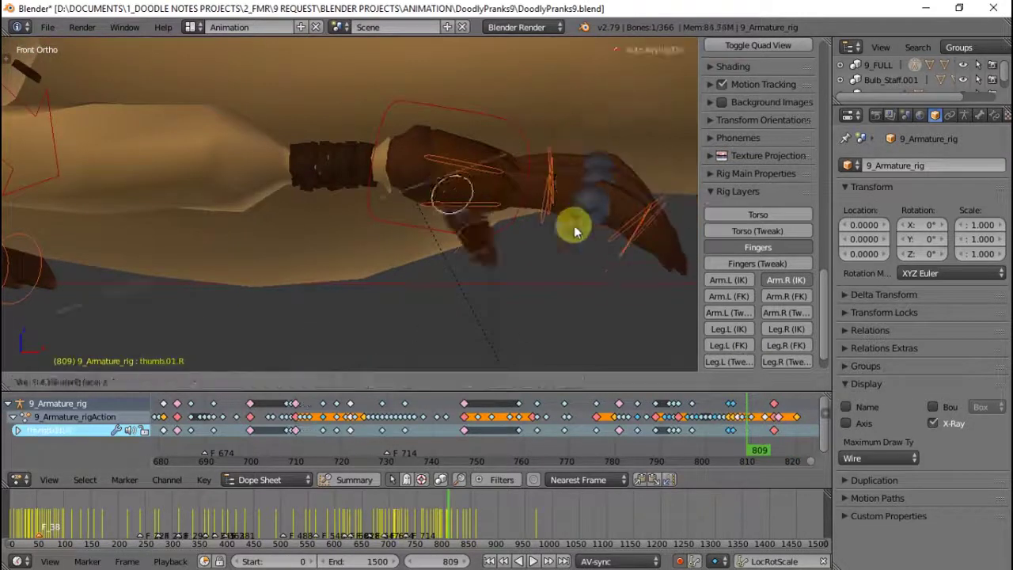
{"action": "left_click", "coordinate": [753, 417]}
{"action": "key", "text": "a"}
{"action": "left_click", "coordinate": [773, 409]}
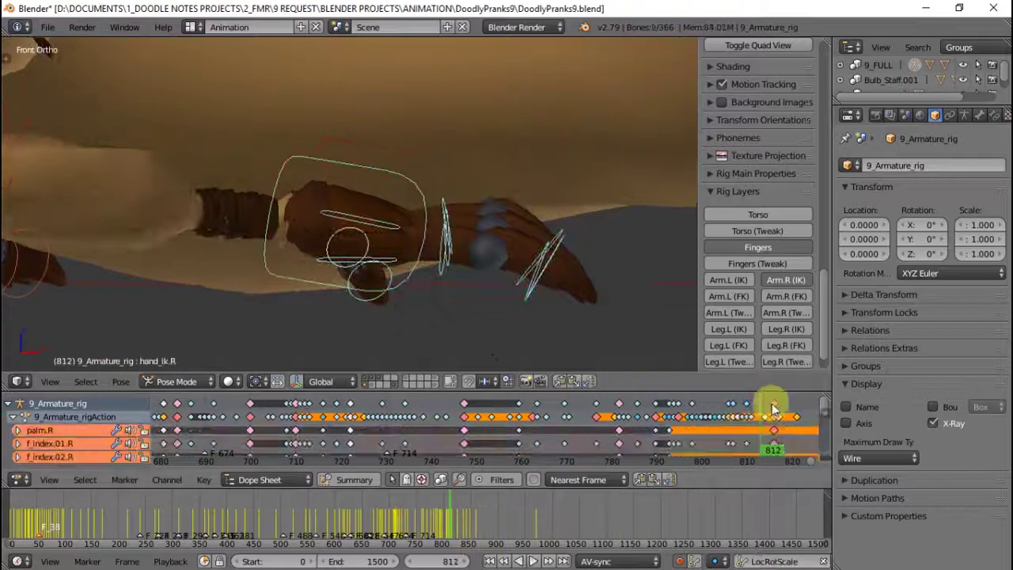
{"action": "key", "text": "Up"}
{"action": "right_click", "coordinate": [316, 298]}
- Rotate the right thumb on X at frame 825 and the middle finger base at frame 830
{"action": "key", "text": "r"}
{"action": "key", "text": "x"}
{"action": "key", "text": "x"}
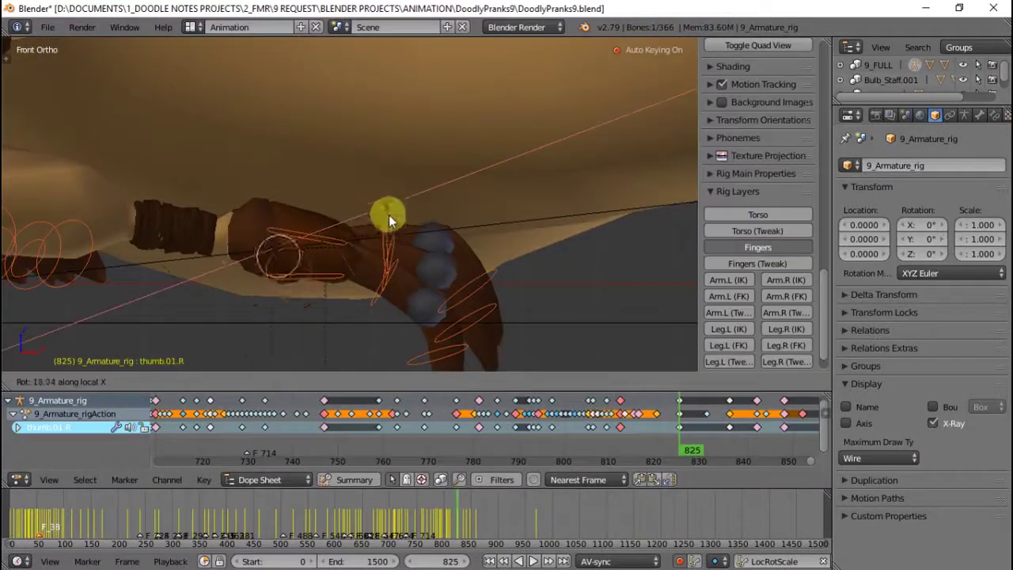
{"action": "left_click", "coordinate": [389, 215]}
{"action": "right_click", "coordinate": [467, 198]}
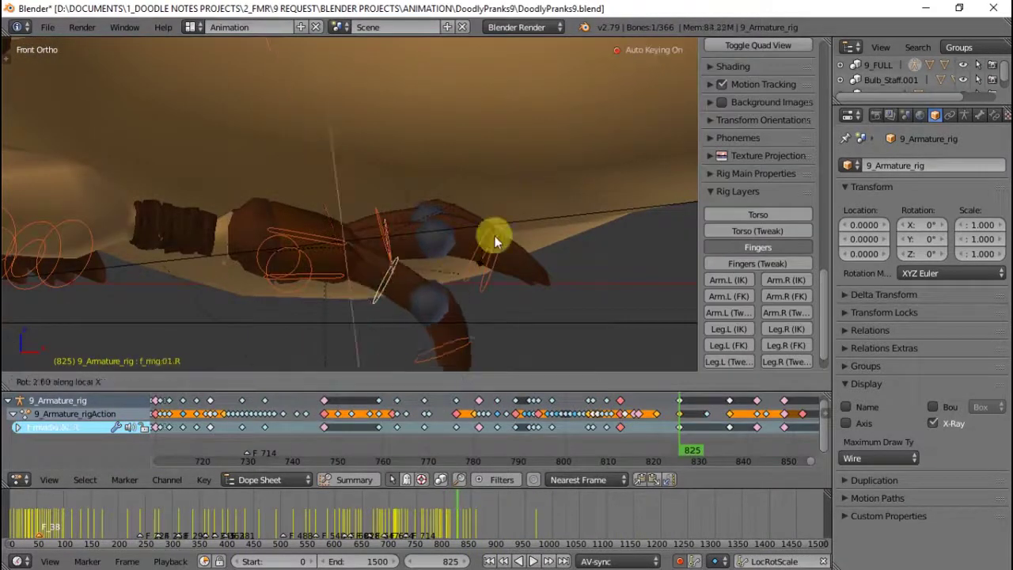
{"action": "key", "text": "Down"}
{"action": "key", "text": "Down"}
{"action": "key", "text": "Up"}
{"action": "key", "text": "Up"}
{"action": "key", "text": "Up"}
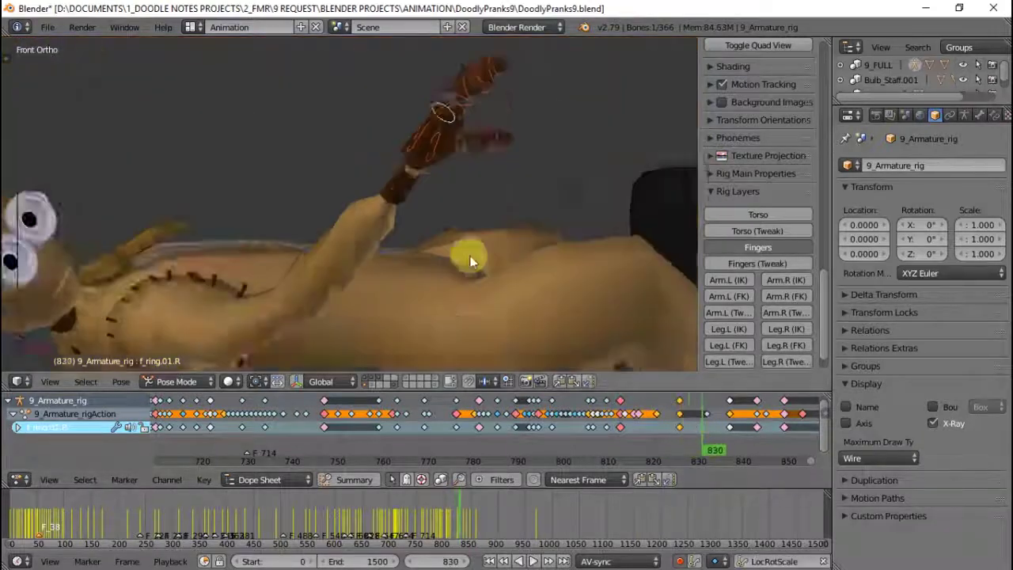
{"action": "right_click", "coordinate": [468, 260]}
{"action": "key", "text": "r"}
{"action": "left_click", "coordinate": [541, 182]}
- Rotate the thumb at frame 833, select the index finger base, and play back the motion
{"action": "key", "text": "Right"}
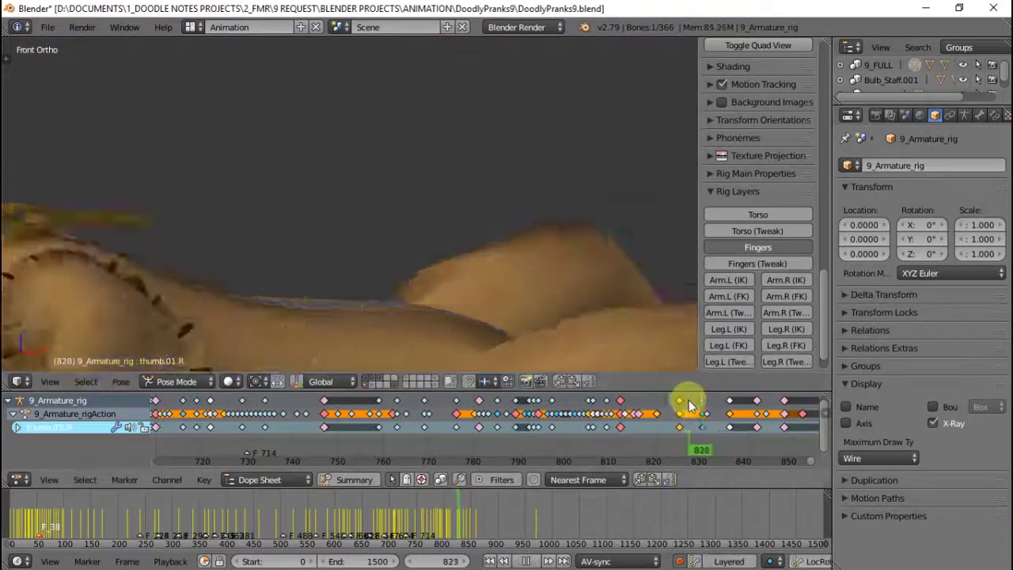
{"action": "key", "text": "Right"}
{"action": "key", "text": "Right"}
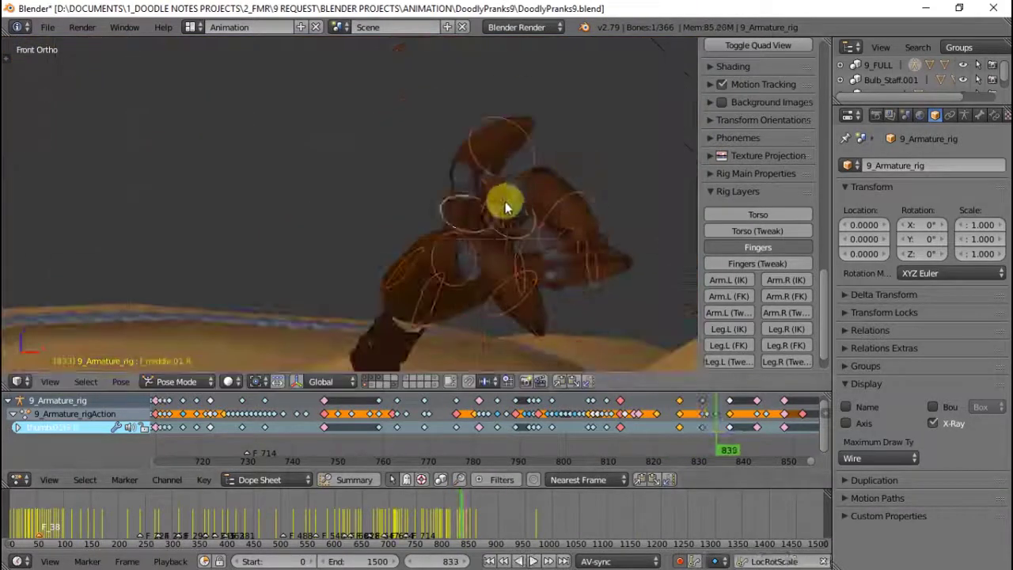
{"action": "left_click", "coordinate": [524, 218]}
{"action": "right_click", "coordinate": [549, 209]}
{"action": "key", "text": "alt+a"}
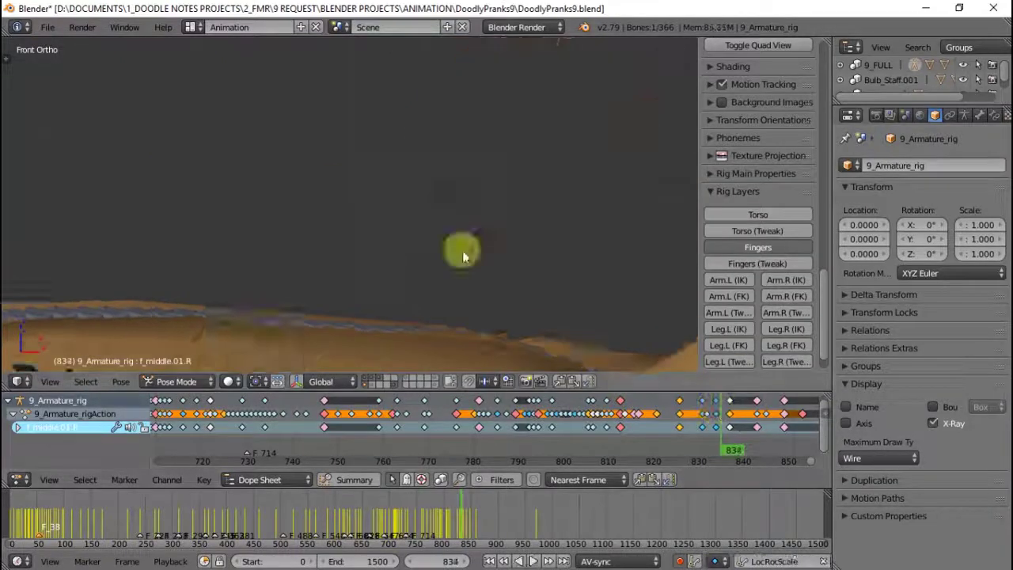
{"action": "key", "text": "alt+a"}
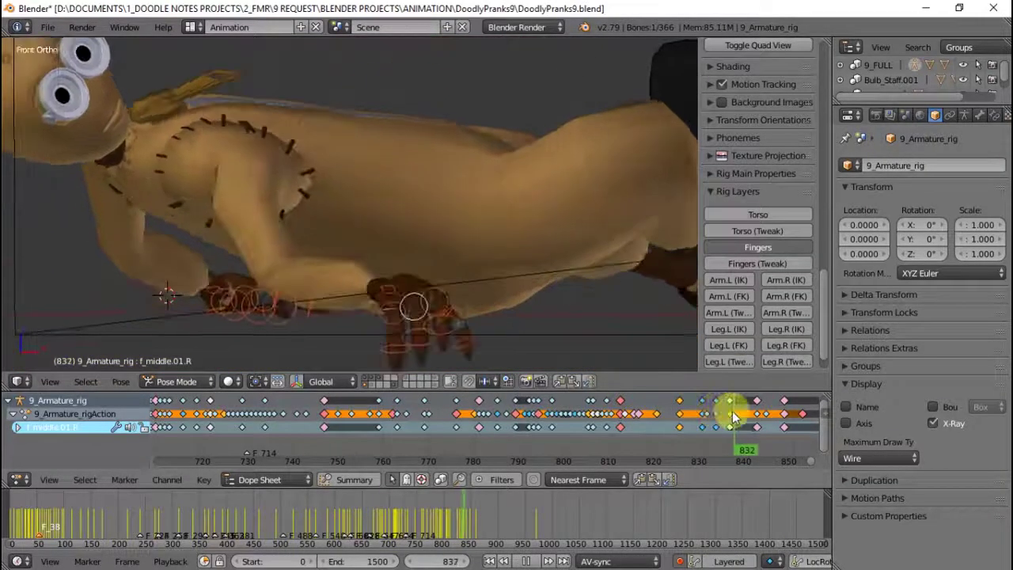
- At frame 842, rotate the right middle finger and select the right hand IK control
{"action": "scroll", "coordinate": [531, 118], "scroll_direction": "up", "scroll_amount": 5}
{"action": "right_click", "coordinate": [463, 235]}
{"action": "right_click", "coordinate": [435, 244]}
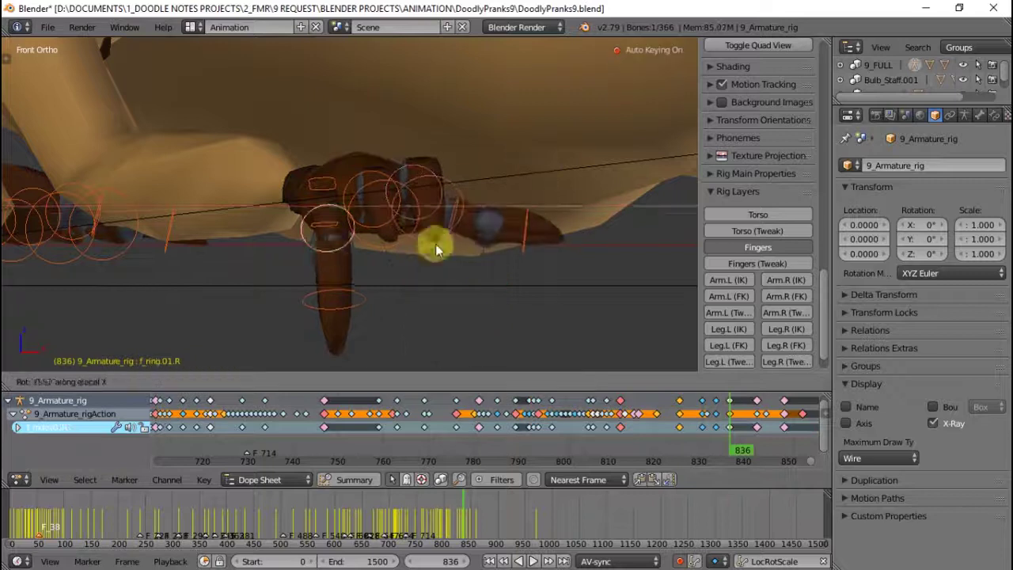
{"action": "left_click_drag", "start_coordinate": [712, 414], "coordinate": [750, 414]}
{"action": "right_click", "coordinate": [411, 235]}
{"action": "key", "text": "r"}
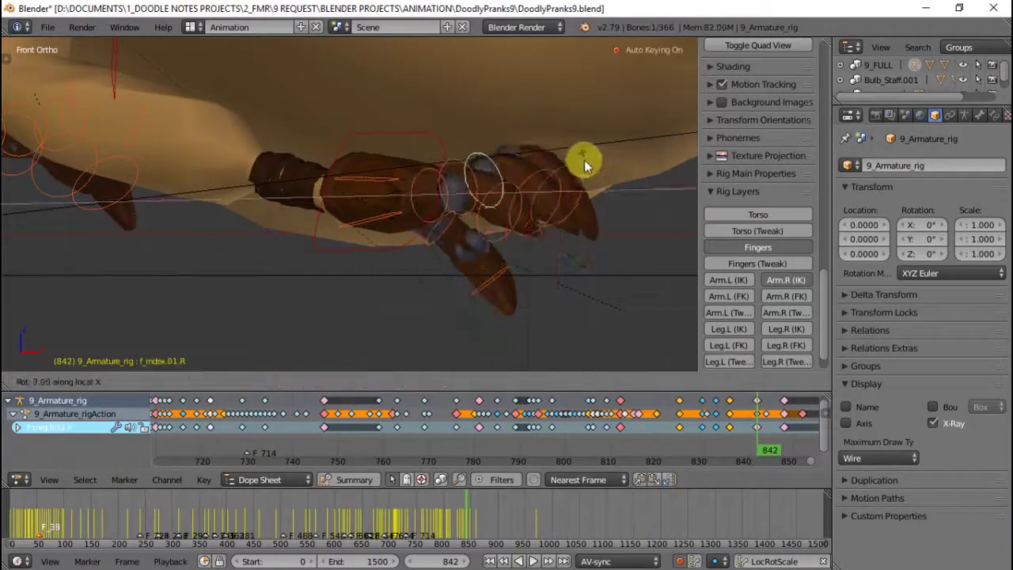
{"action": "left_click", "coordinate": [556, 174]}
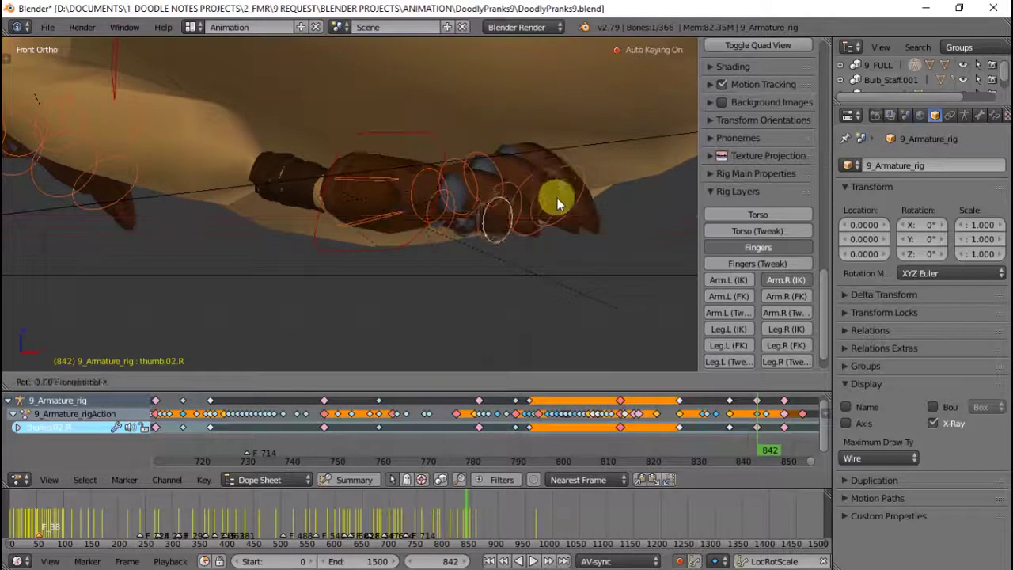
{"action": "key", "text": "alt+a"}
{"action": "right_click", "coordinate": [386, 135]}
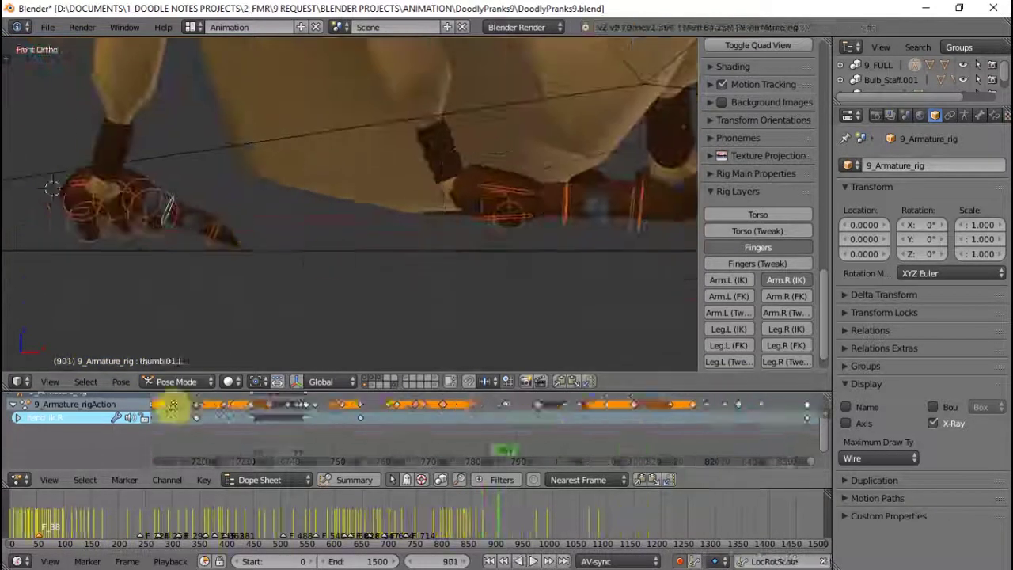
- Select the left thumb, scrub to frame 945 and shift the left-hand keys later in time
{"action": "right_click", "coordinate": [177, 214]}
{"action": "key", "text": "alt+a"}
{"action": "left_click", "coordinate": [732, 408]}
{"action": "scroll", "coordinate": [554, 420], "scroll_direction": "down", "scroll_amount": 3}
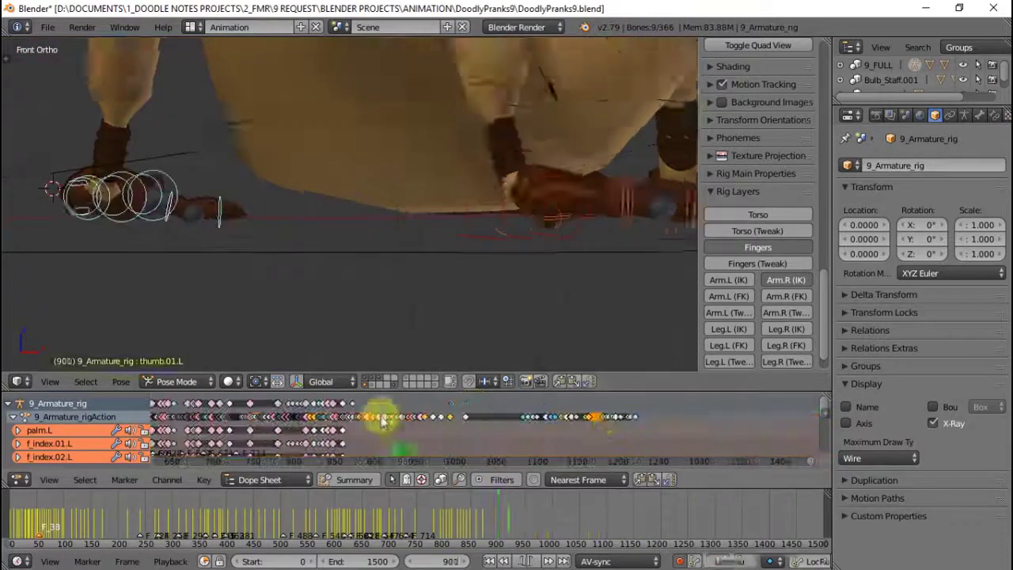
{"action": "left_click_drag", "start_coordinate": [385, 414], "coordinate": [412, 412]}
{"action": "key", "text": "Right"}
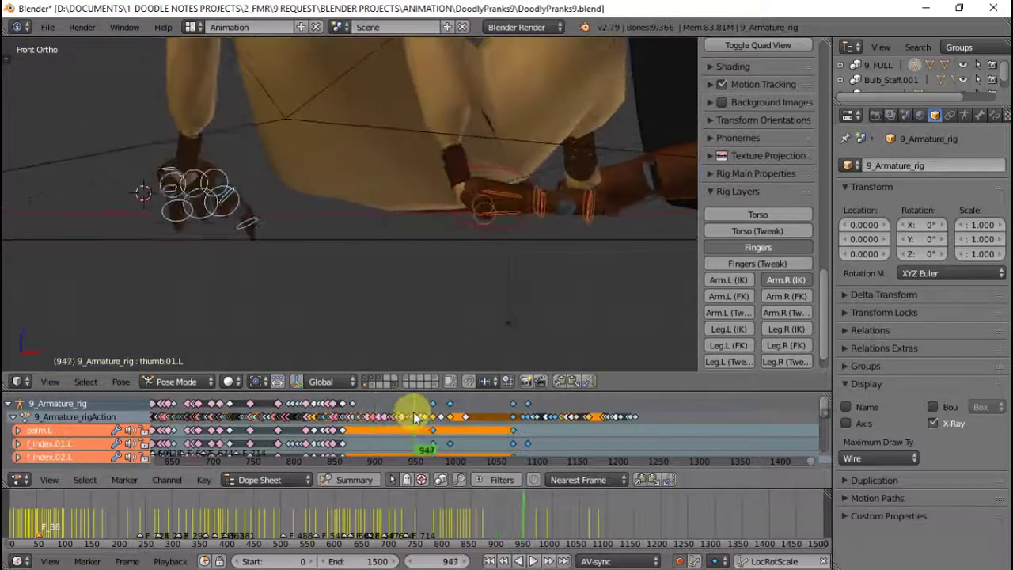
{"action": "scroll", "coordinate": [412, 412], "scroll_direction": "up", "scroll_amount": 2}
{"action": "key", "text": "shift+s"}
{"action": "left_click", "coordinate": [342, 408]}
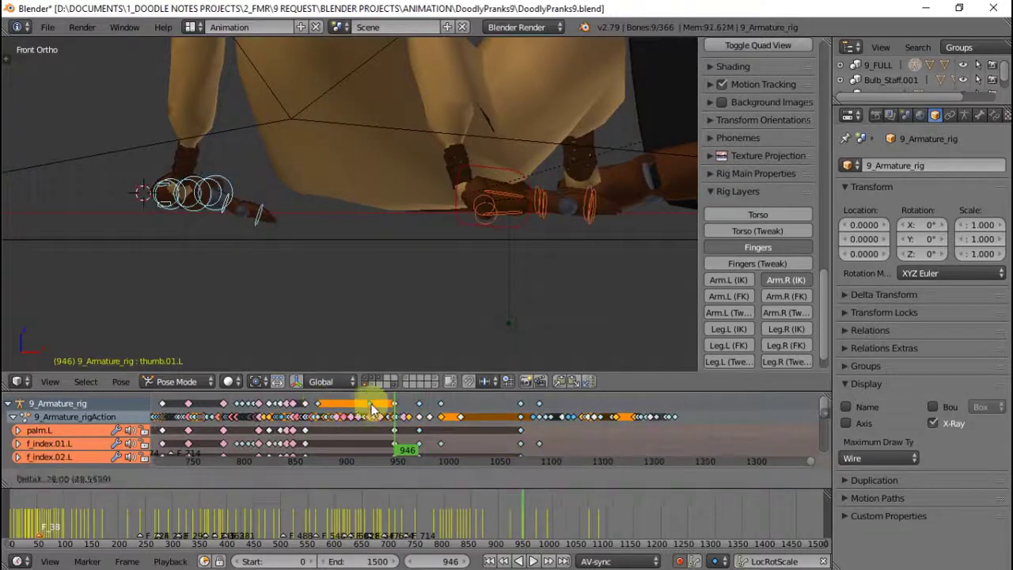
{"action": "left_click", "coordinate": [372, 408]}
- Play back the left thumb motion, then return to frame 0 through the scene camera
{"action": "right_click", "coordinate": [226, 211]}
{"action": "key", "text": "alt+a"}
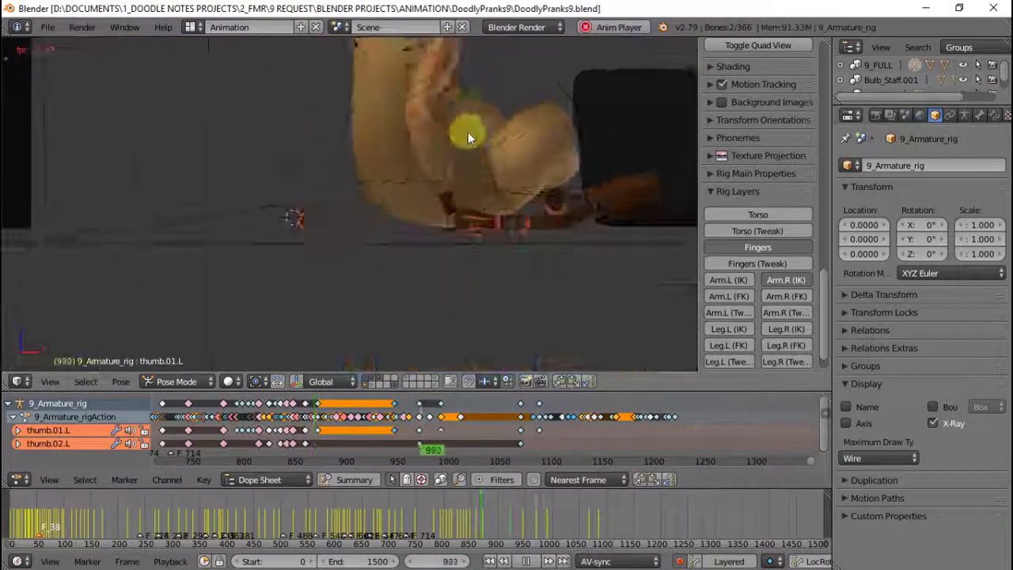
{"action": "key", "text": "alt+a"}
{"action": "key", "text": "KP_0"}
{"action": "key", "text": "ctrl+z"}
{"action": "scroll", "coordinate": [772, 137], "scroll_direction": "down", "scroll_amount": 4}
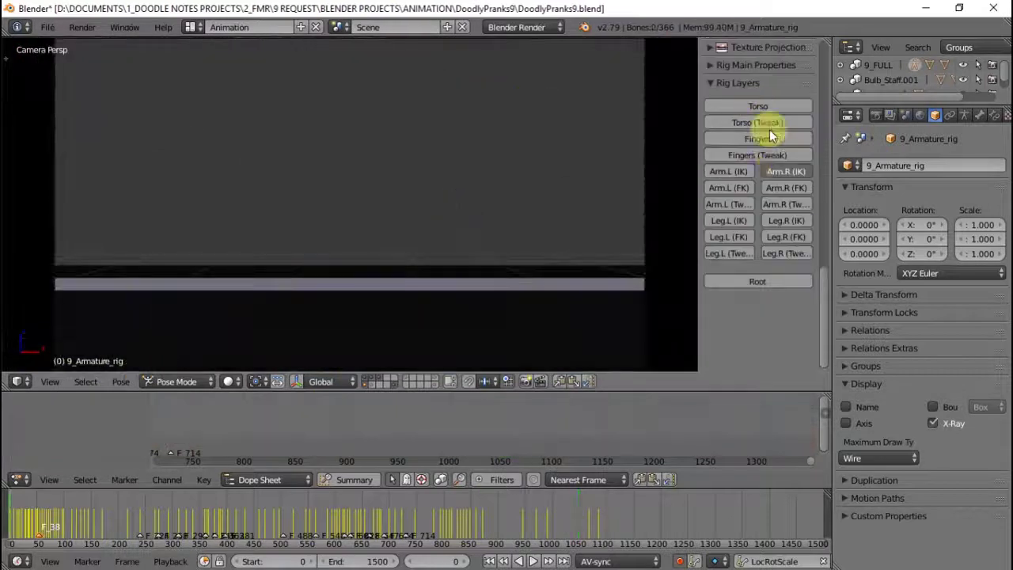